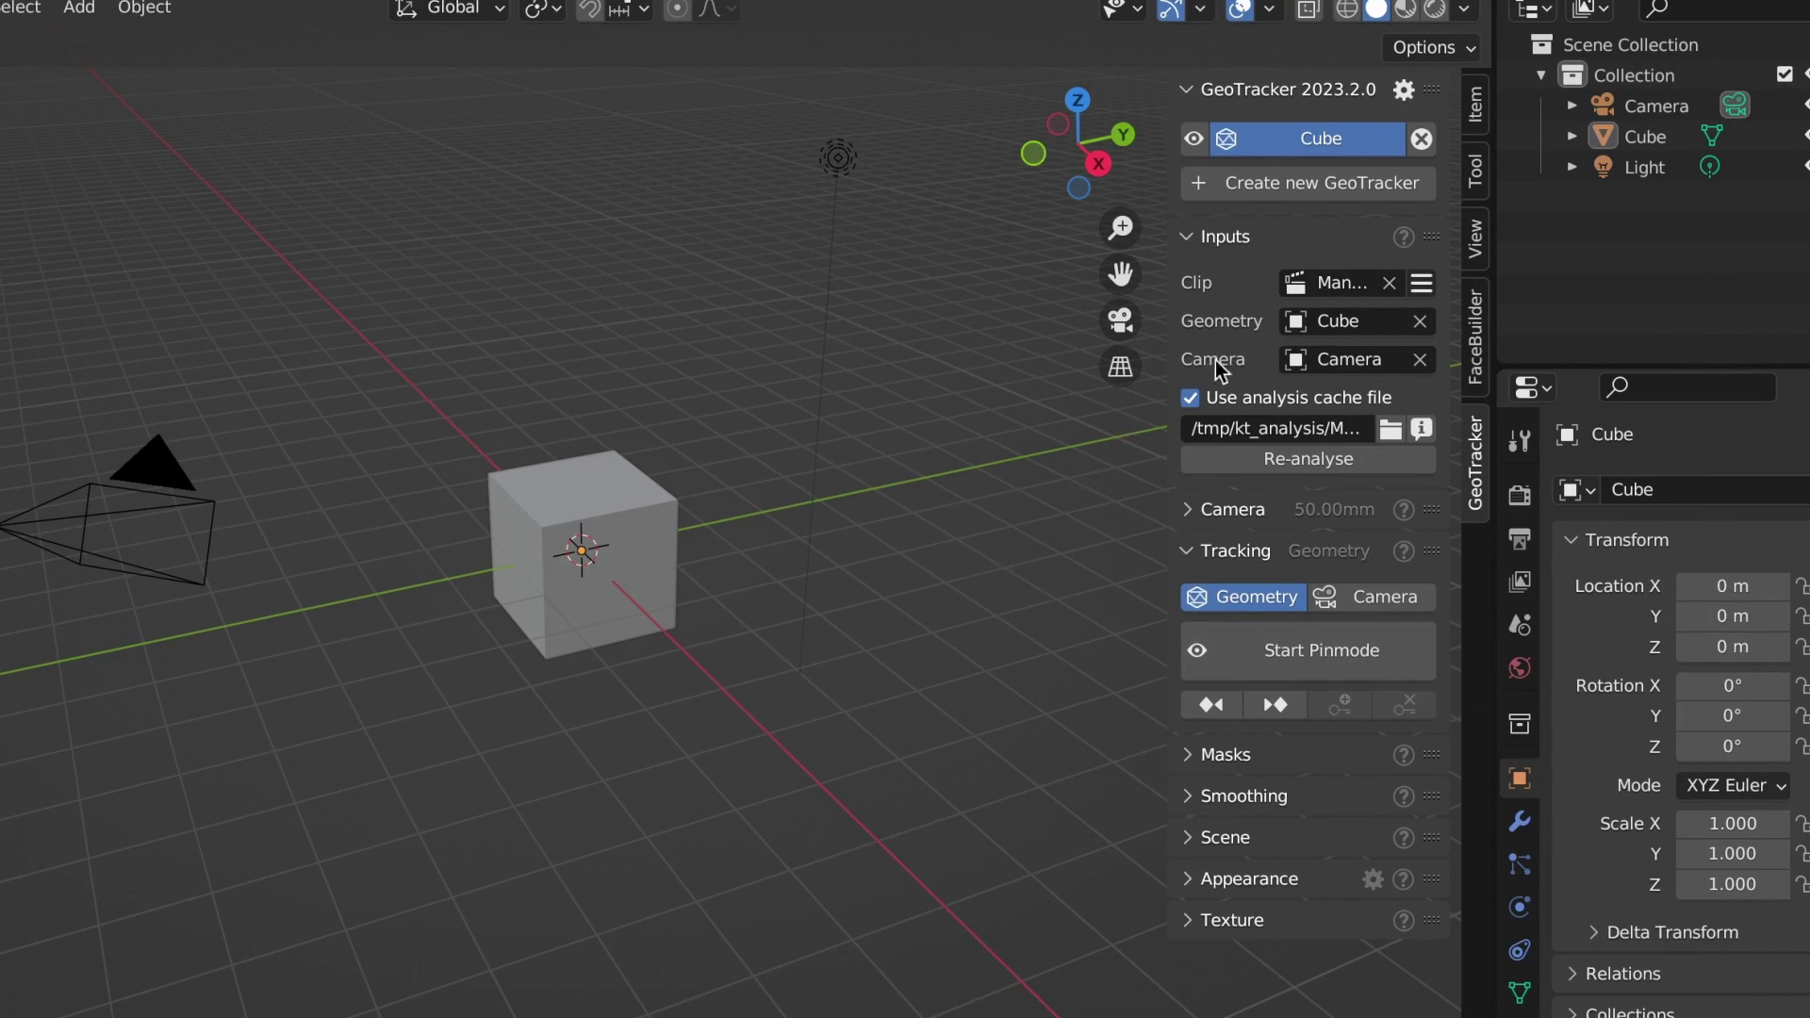
# Pick Man_CC.mp4 as the GeoTracker clip to track
pyautogui.click(1330, 281)
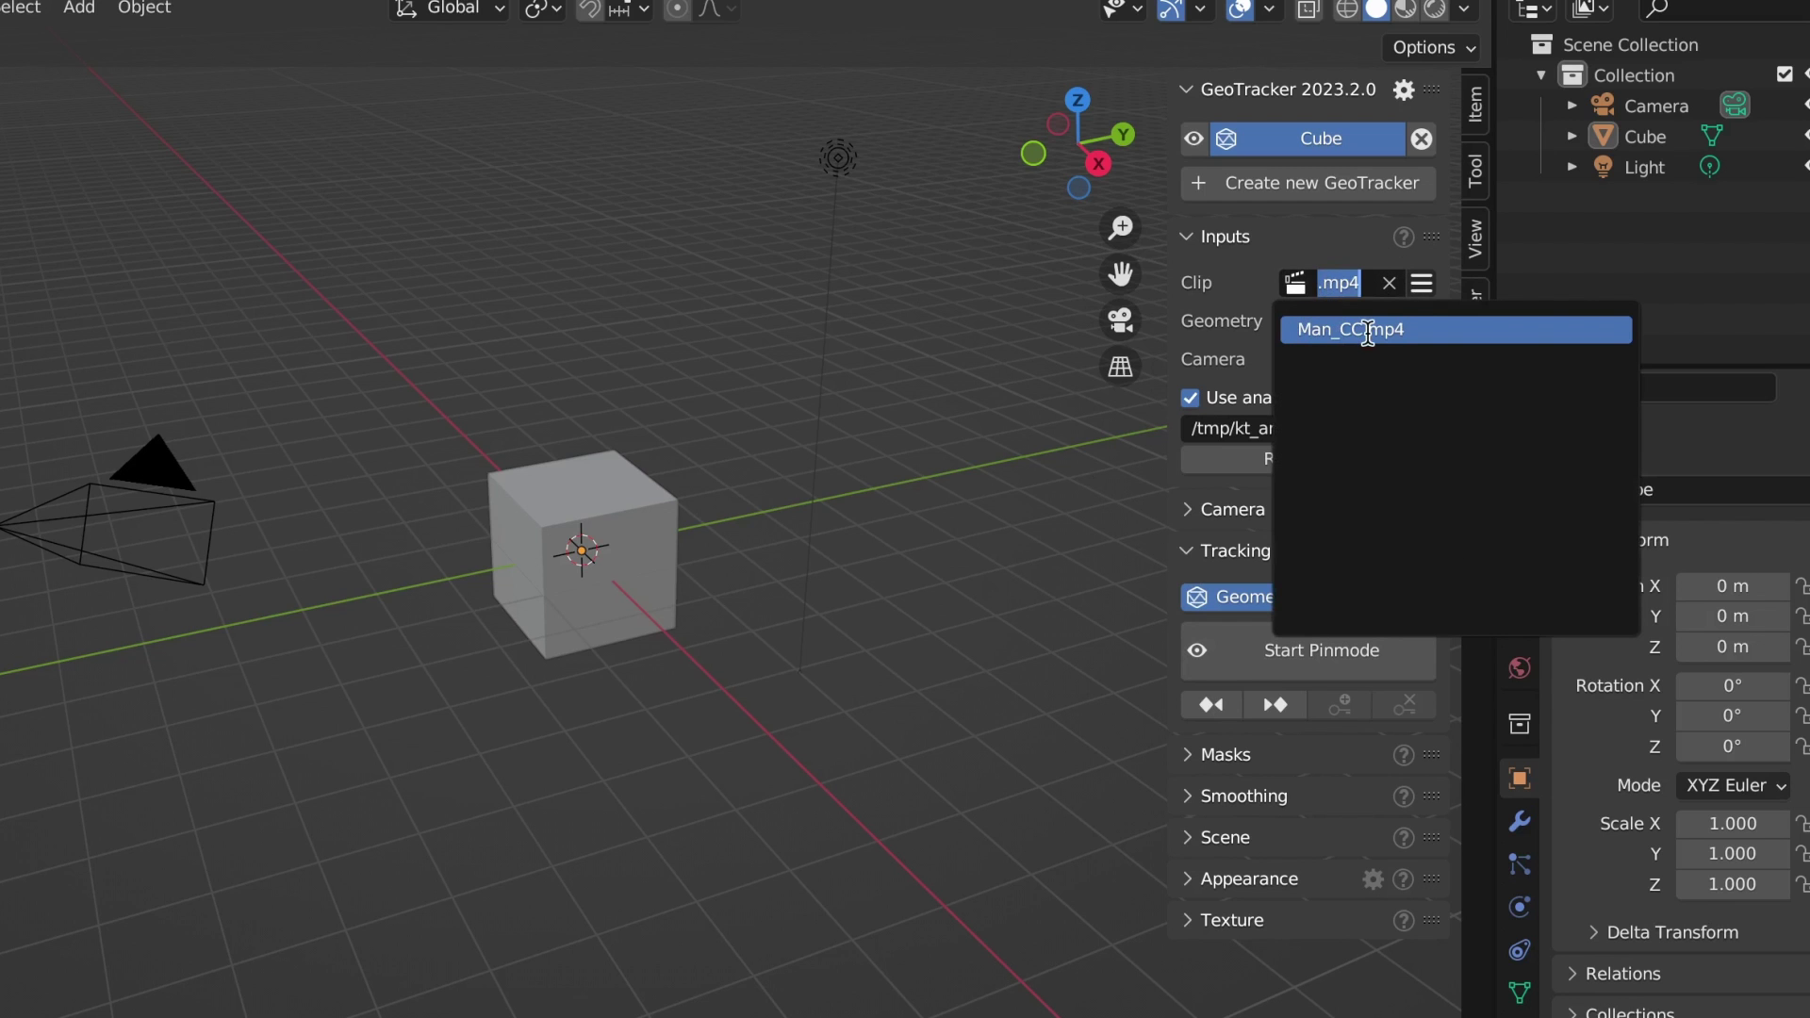
pyautogui.press('Return')
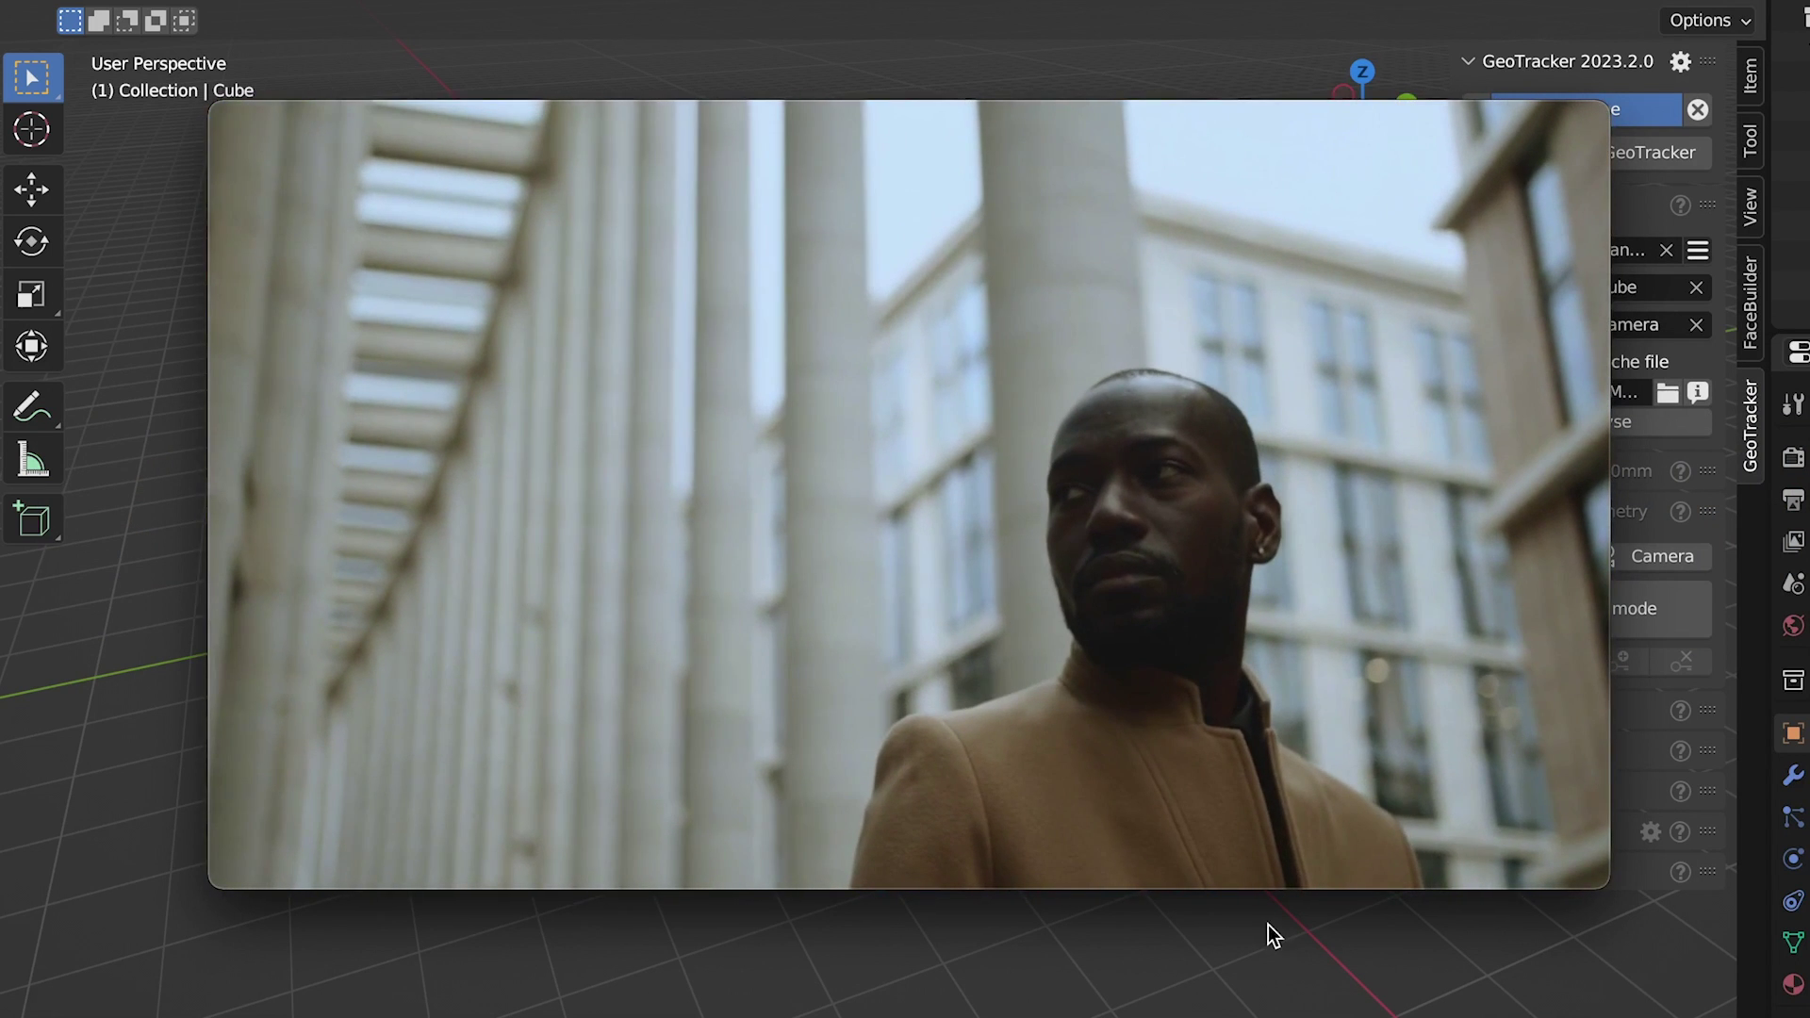
# Jump to several points in the Man_CC footage in QuickTime to watch the head turn
pyautogui.moveTo(1114, 535)
pyautogui.moveTo(766, 795)
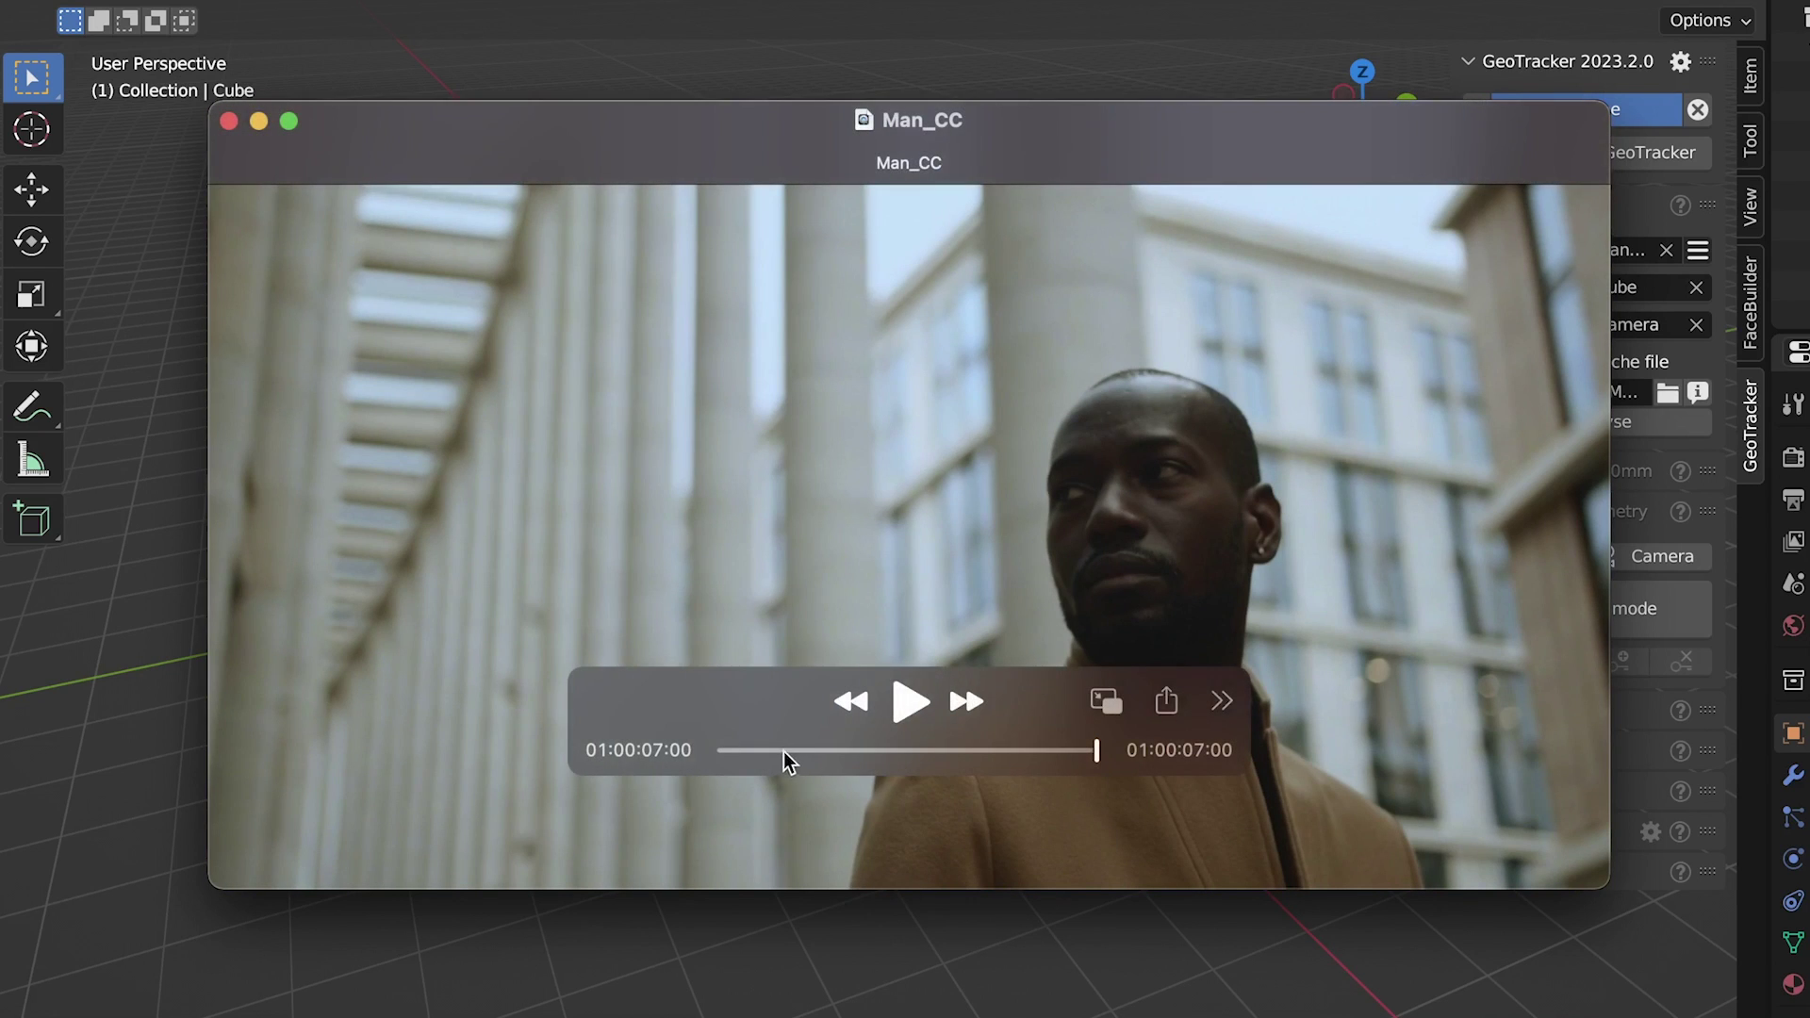
pyautogui.click(783, 750)
pyautogui.click(894, 754)
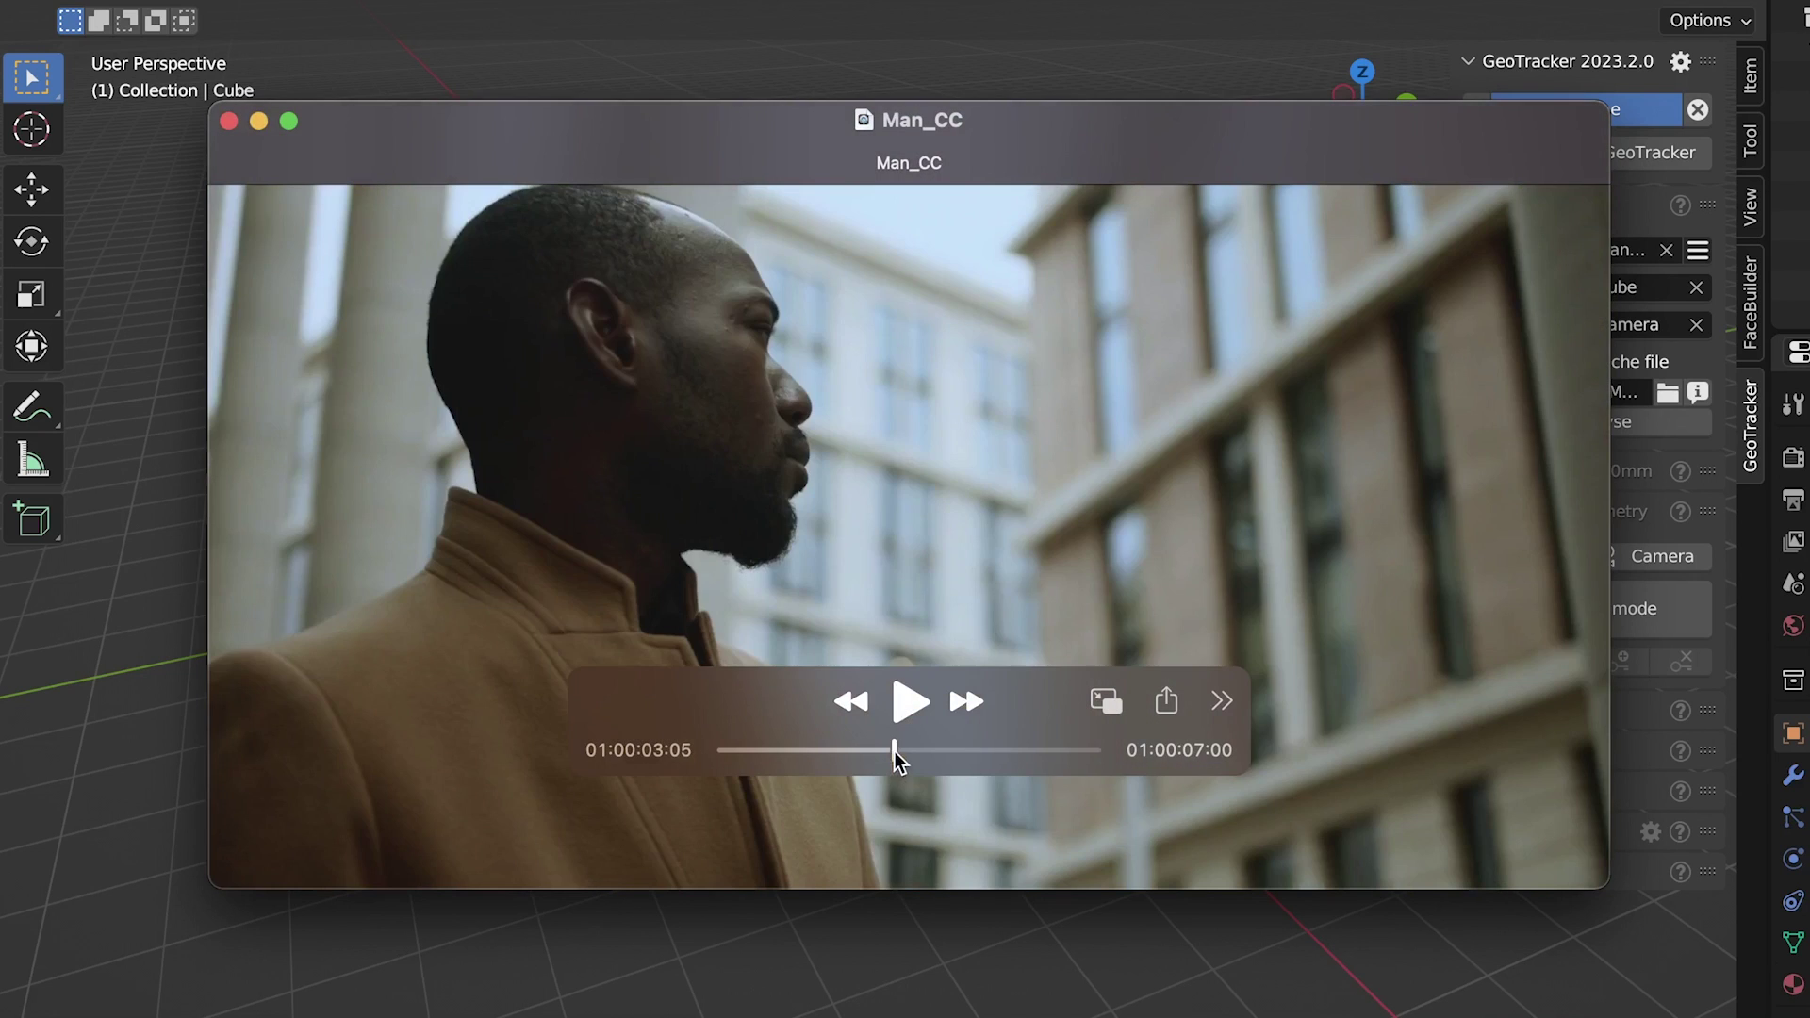
pyautogui.click(1005, 750)
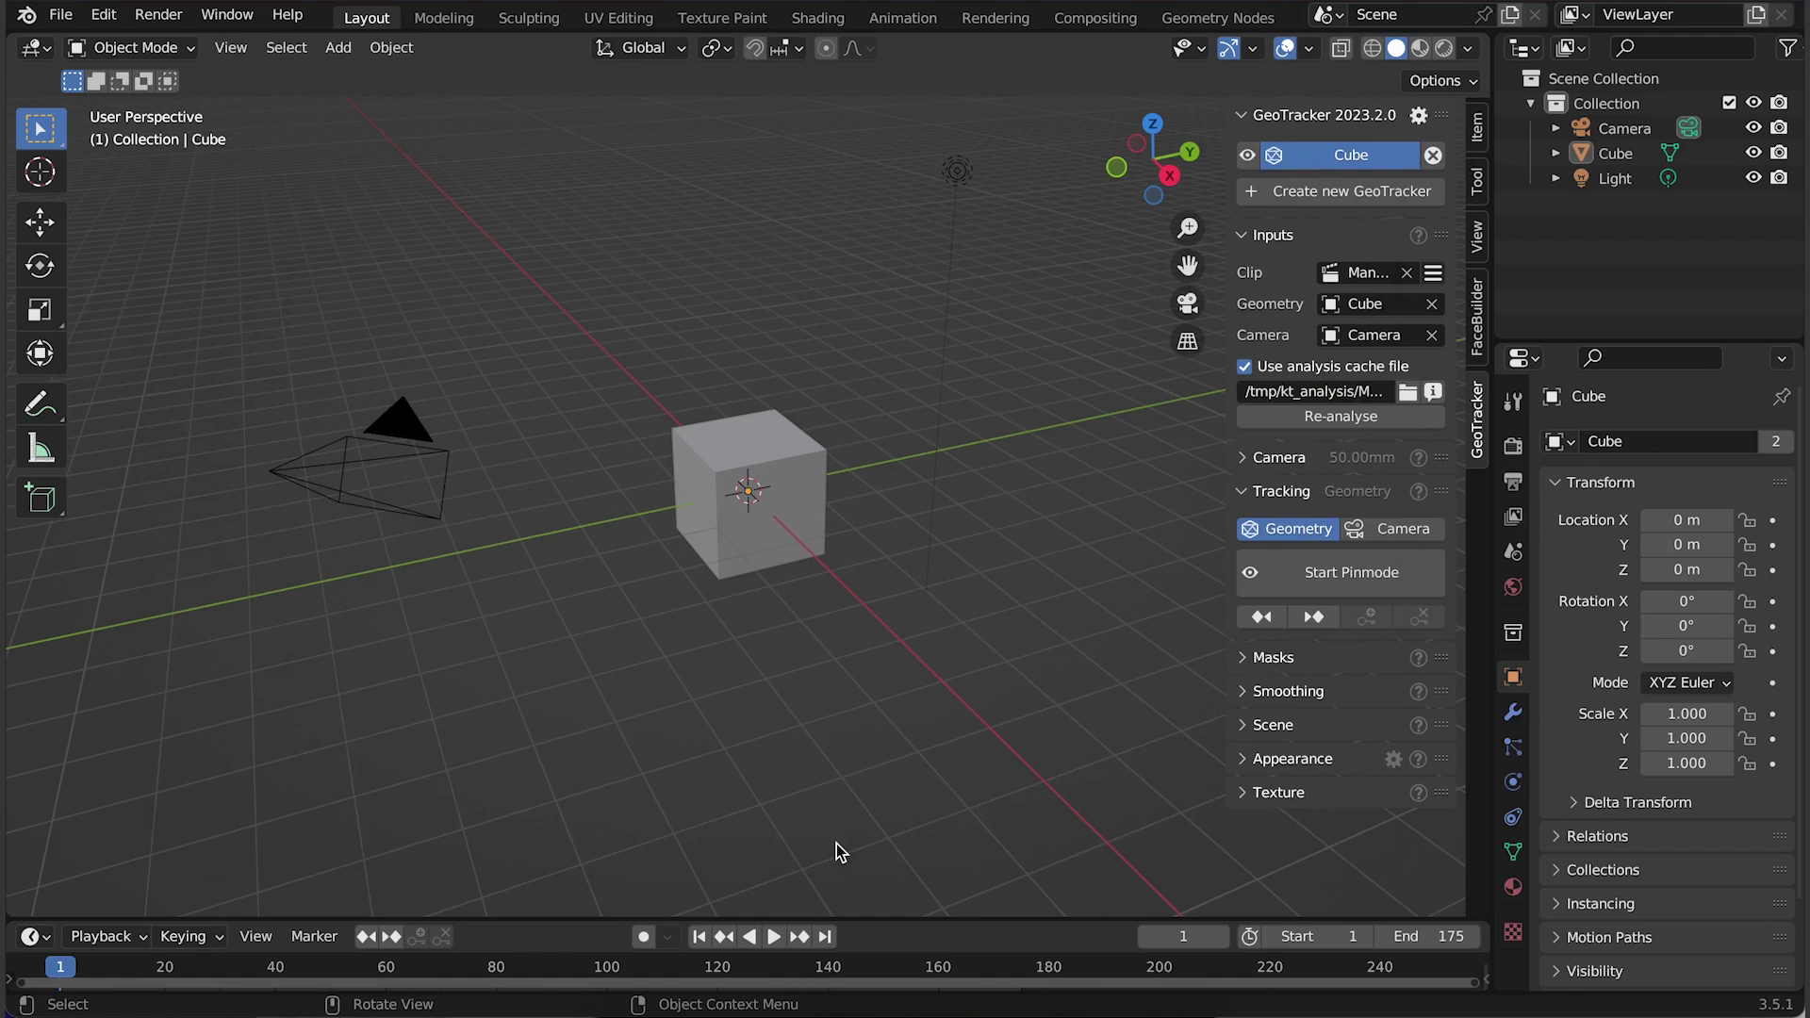
# Delete the default cube and switch the viewport to the scene camera view
pyautogui.click(792, 490)
pyautogui.press('x')
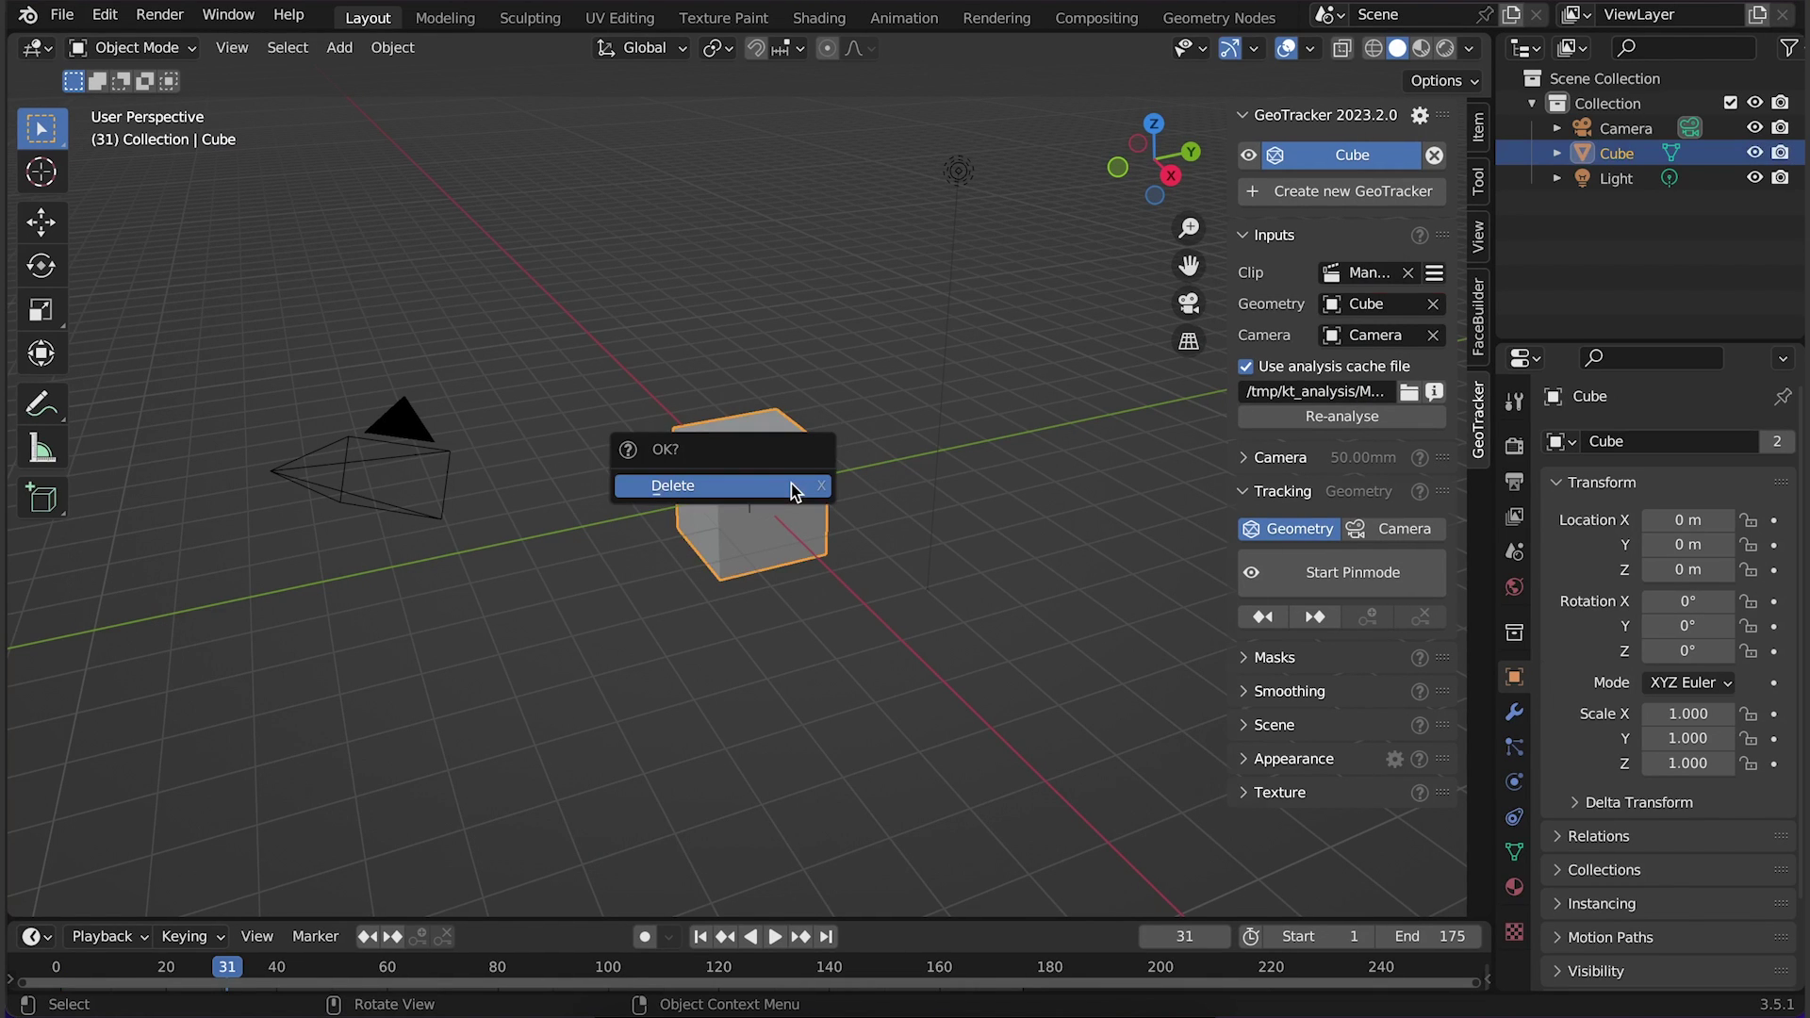
pyautogui.click(790, 485)
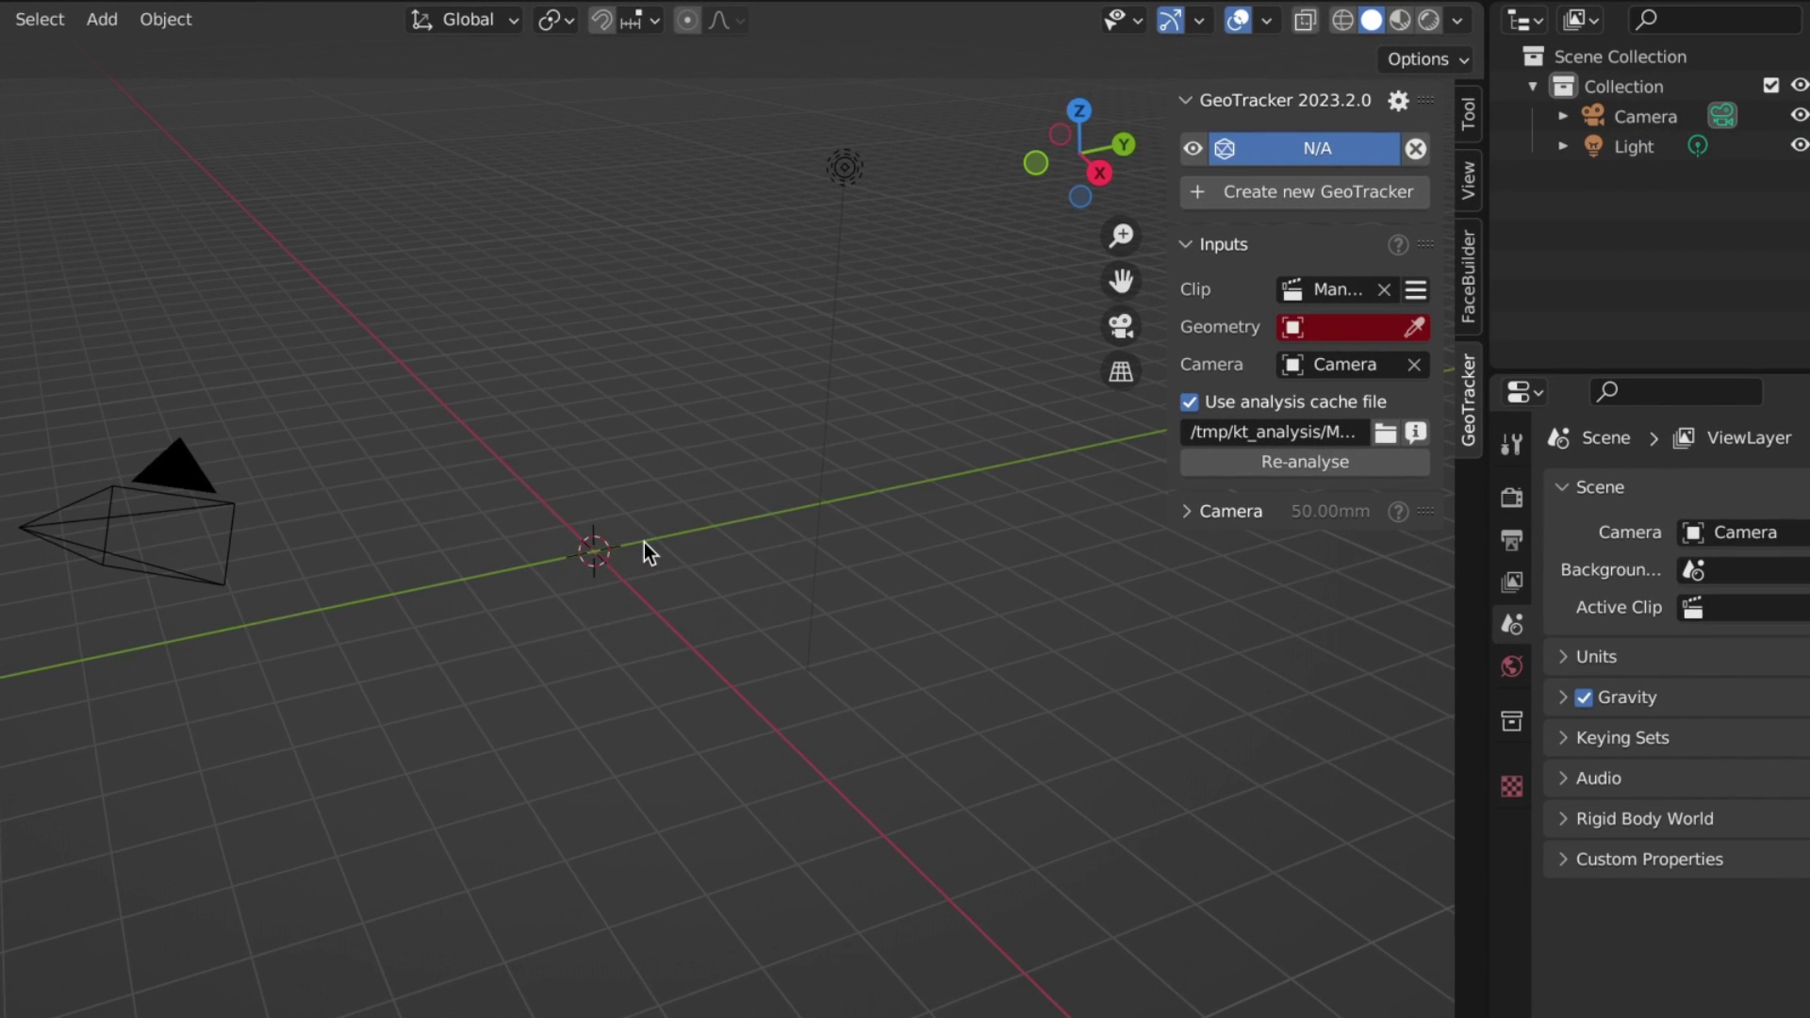
pyautogui.press('KP_0')
pyautogui.press('KP_0')
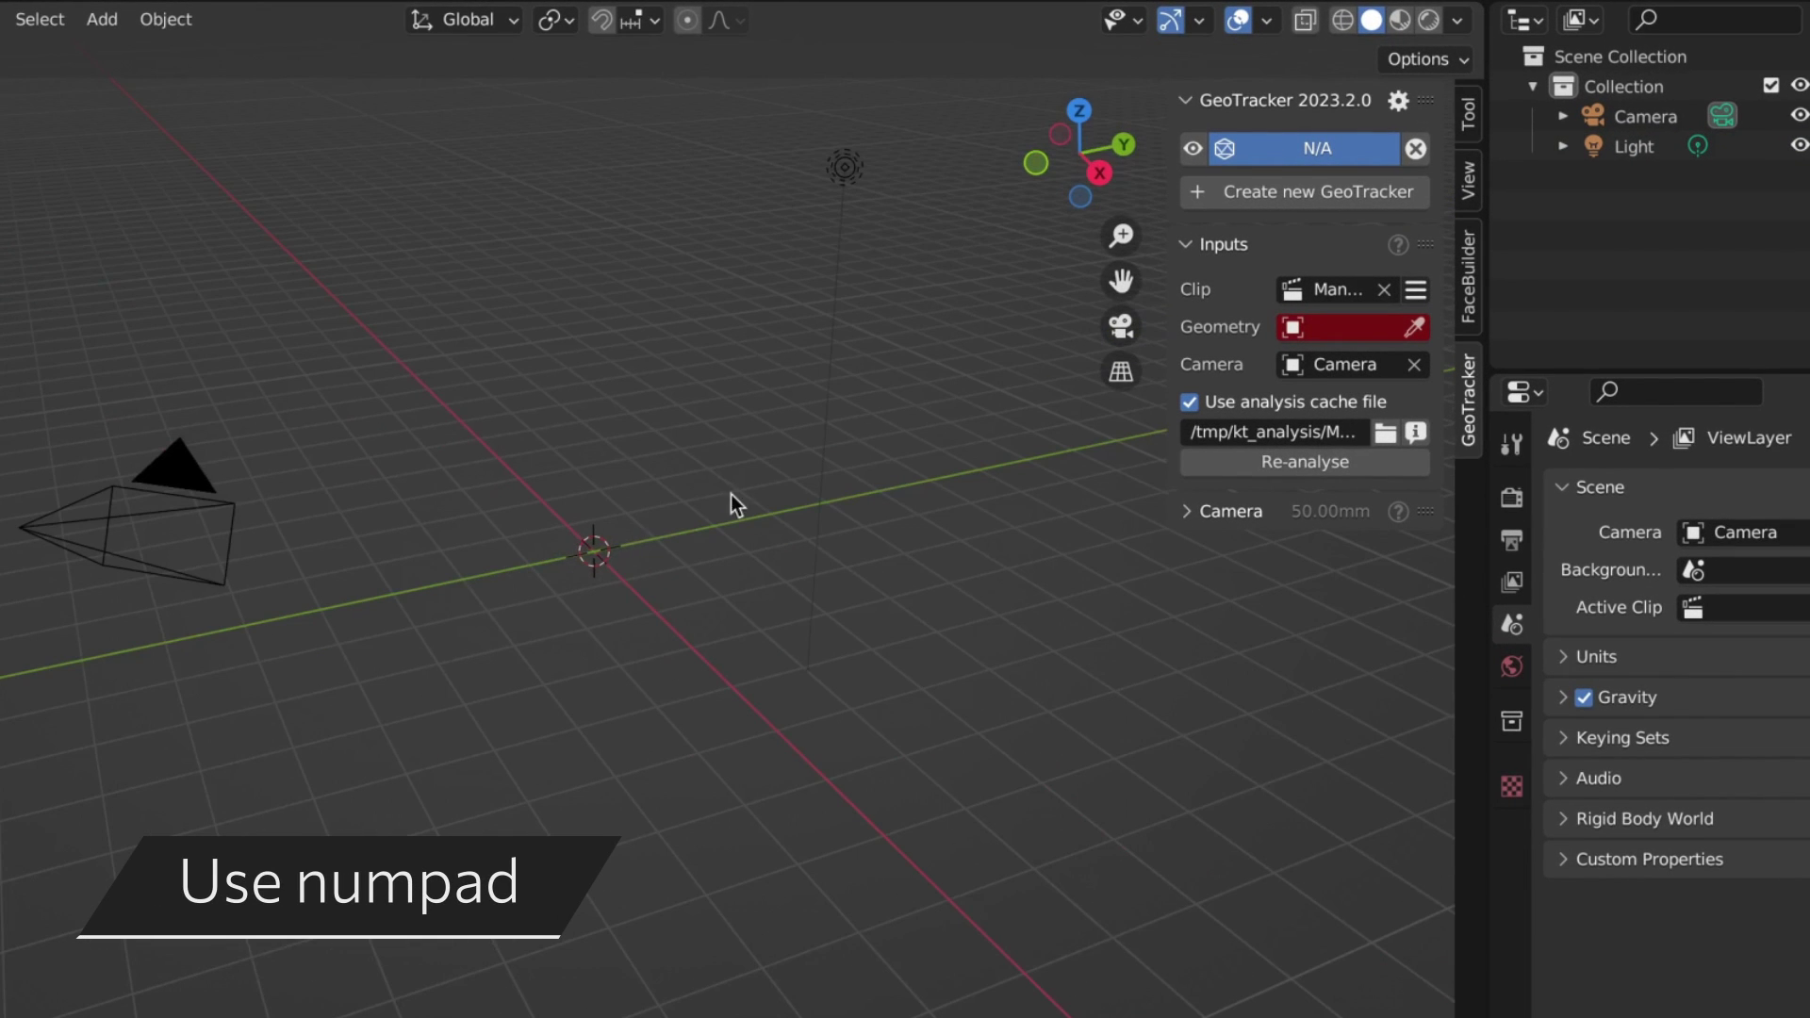
pyautogui.click(1114, 330)
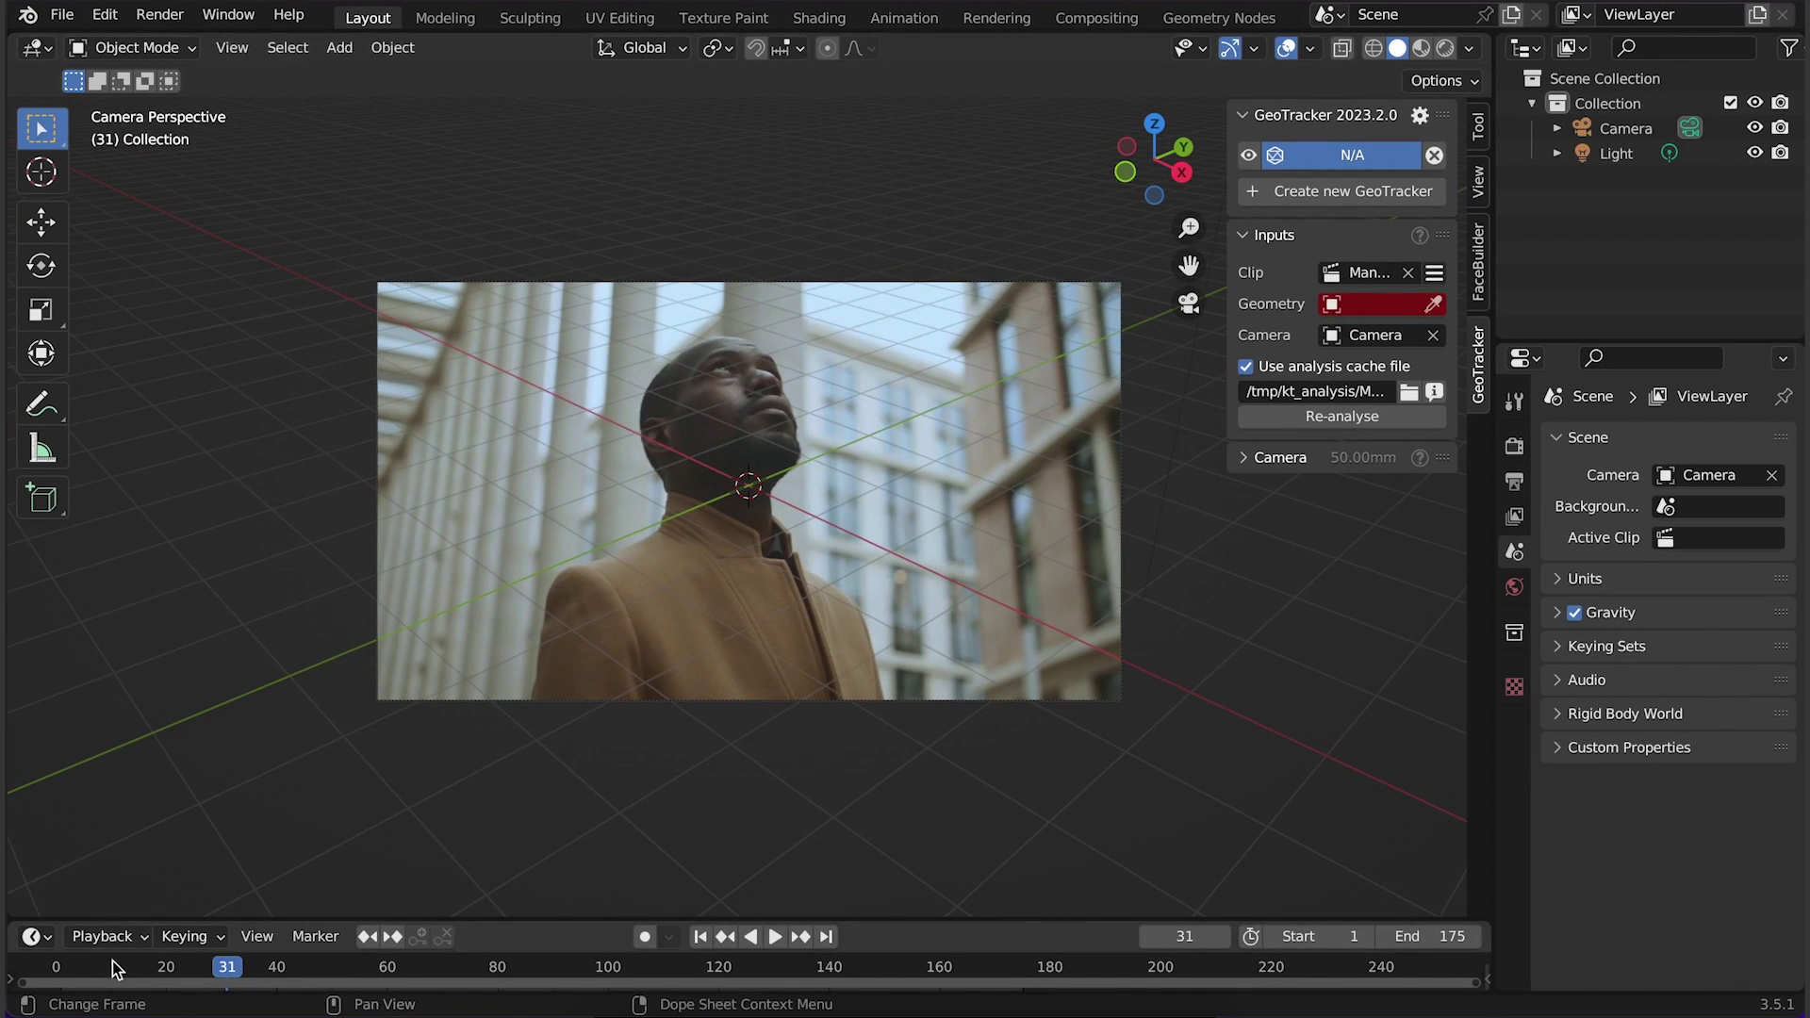
# Return the clip to frame 1 and save JPEG snapshots of frames 1 and 50
pyautogui.click(112, 968)
pyautogui.press('space')
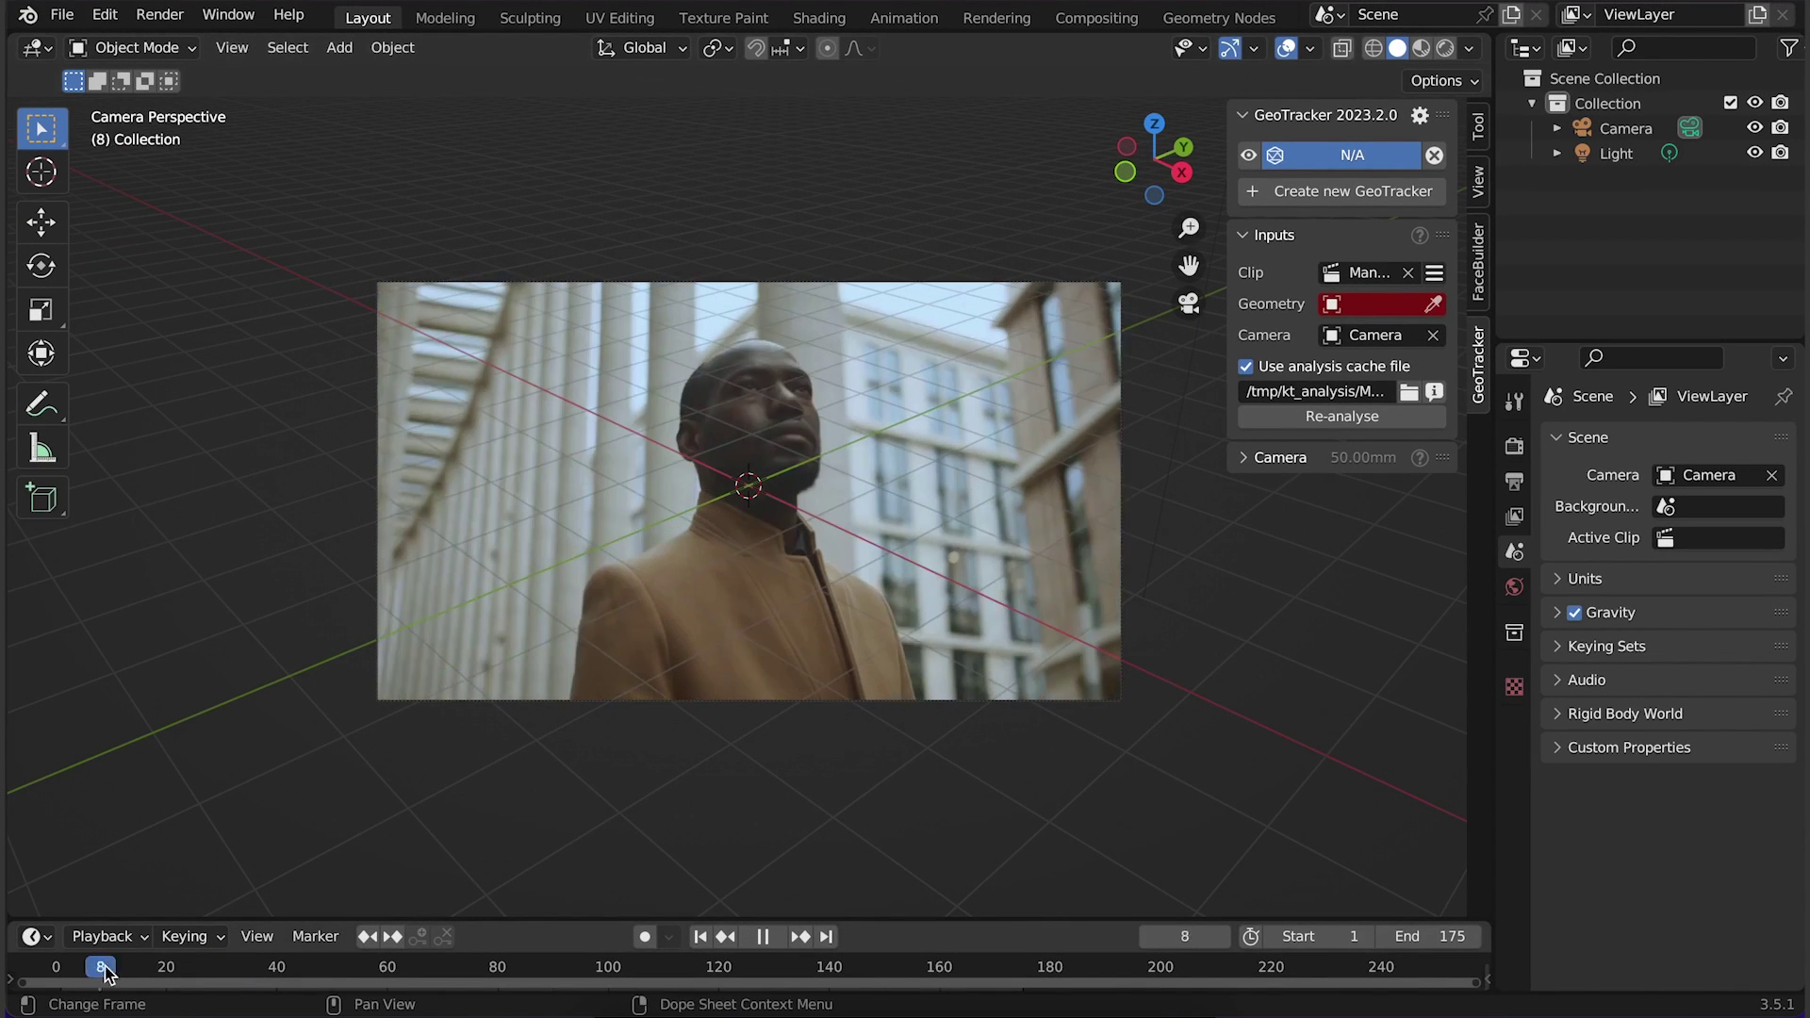
pyautogui.moveTo(90, 971); pyautogui.dragTo(62, 992)
pyautogui.press('space')
pyautogui.click(1425, 300)
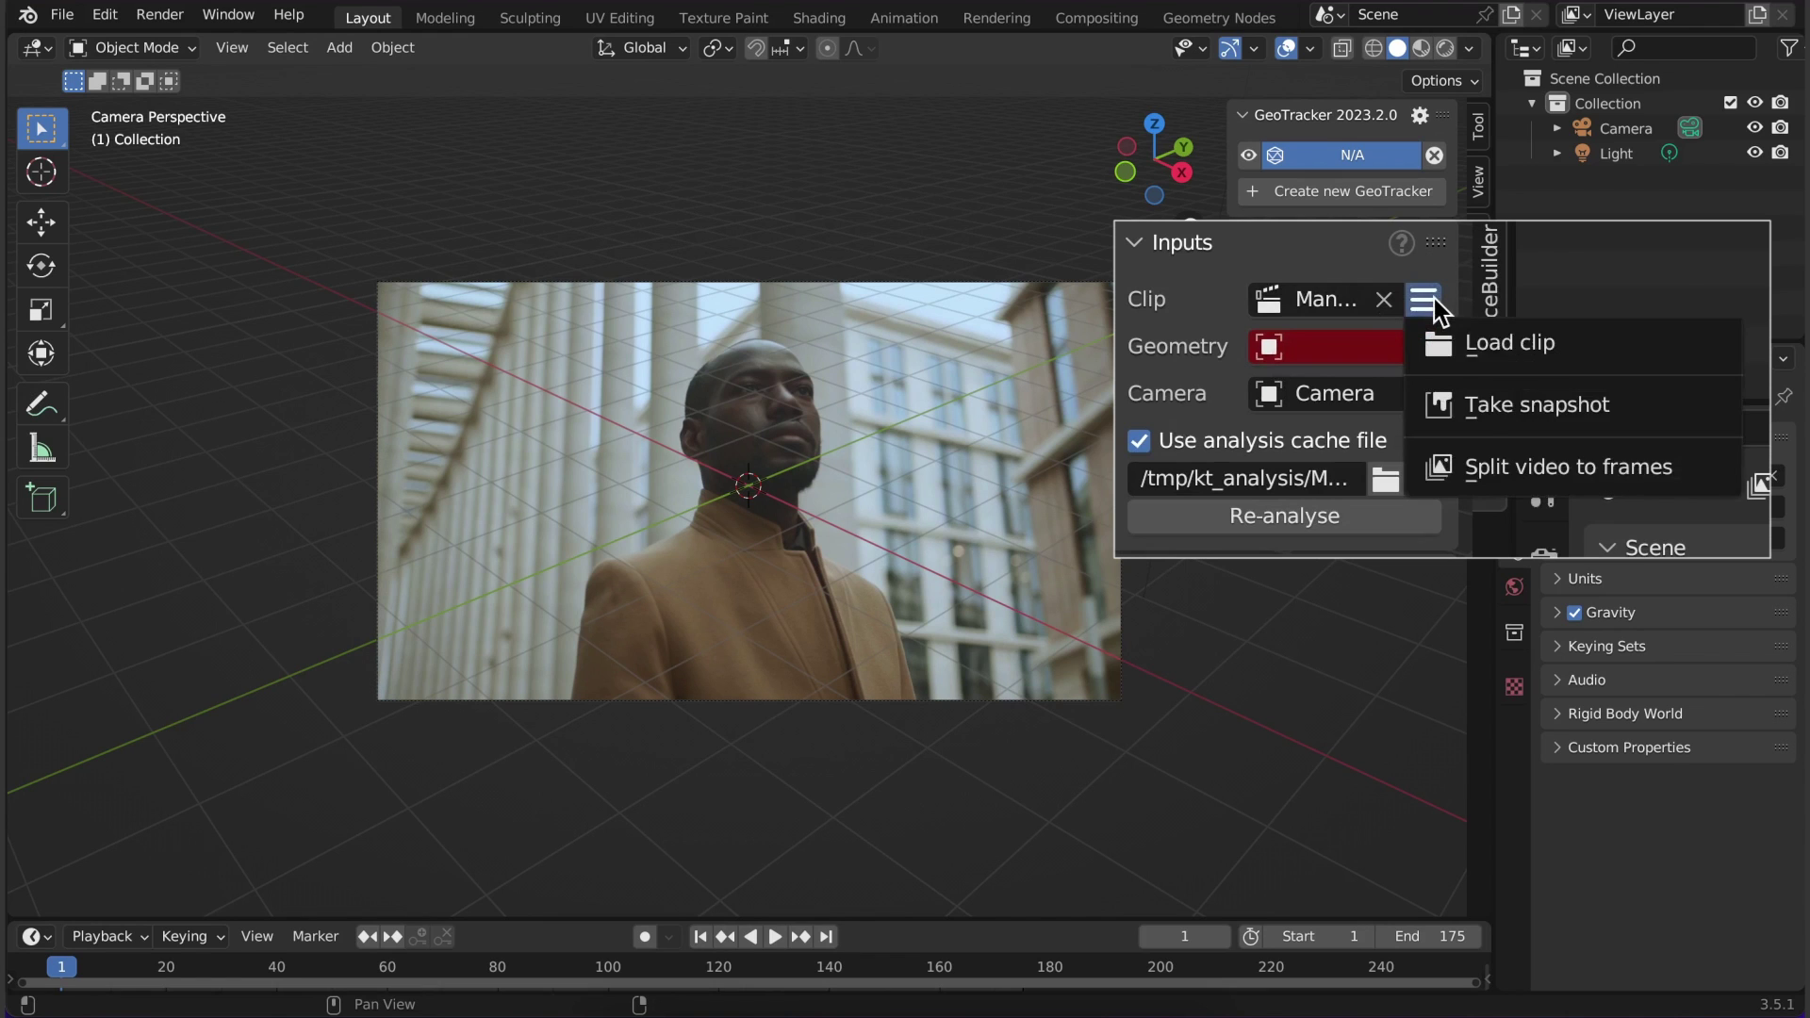
pyautogui.click(1480, 403)
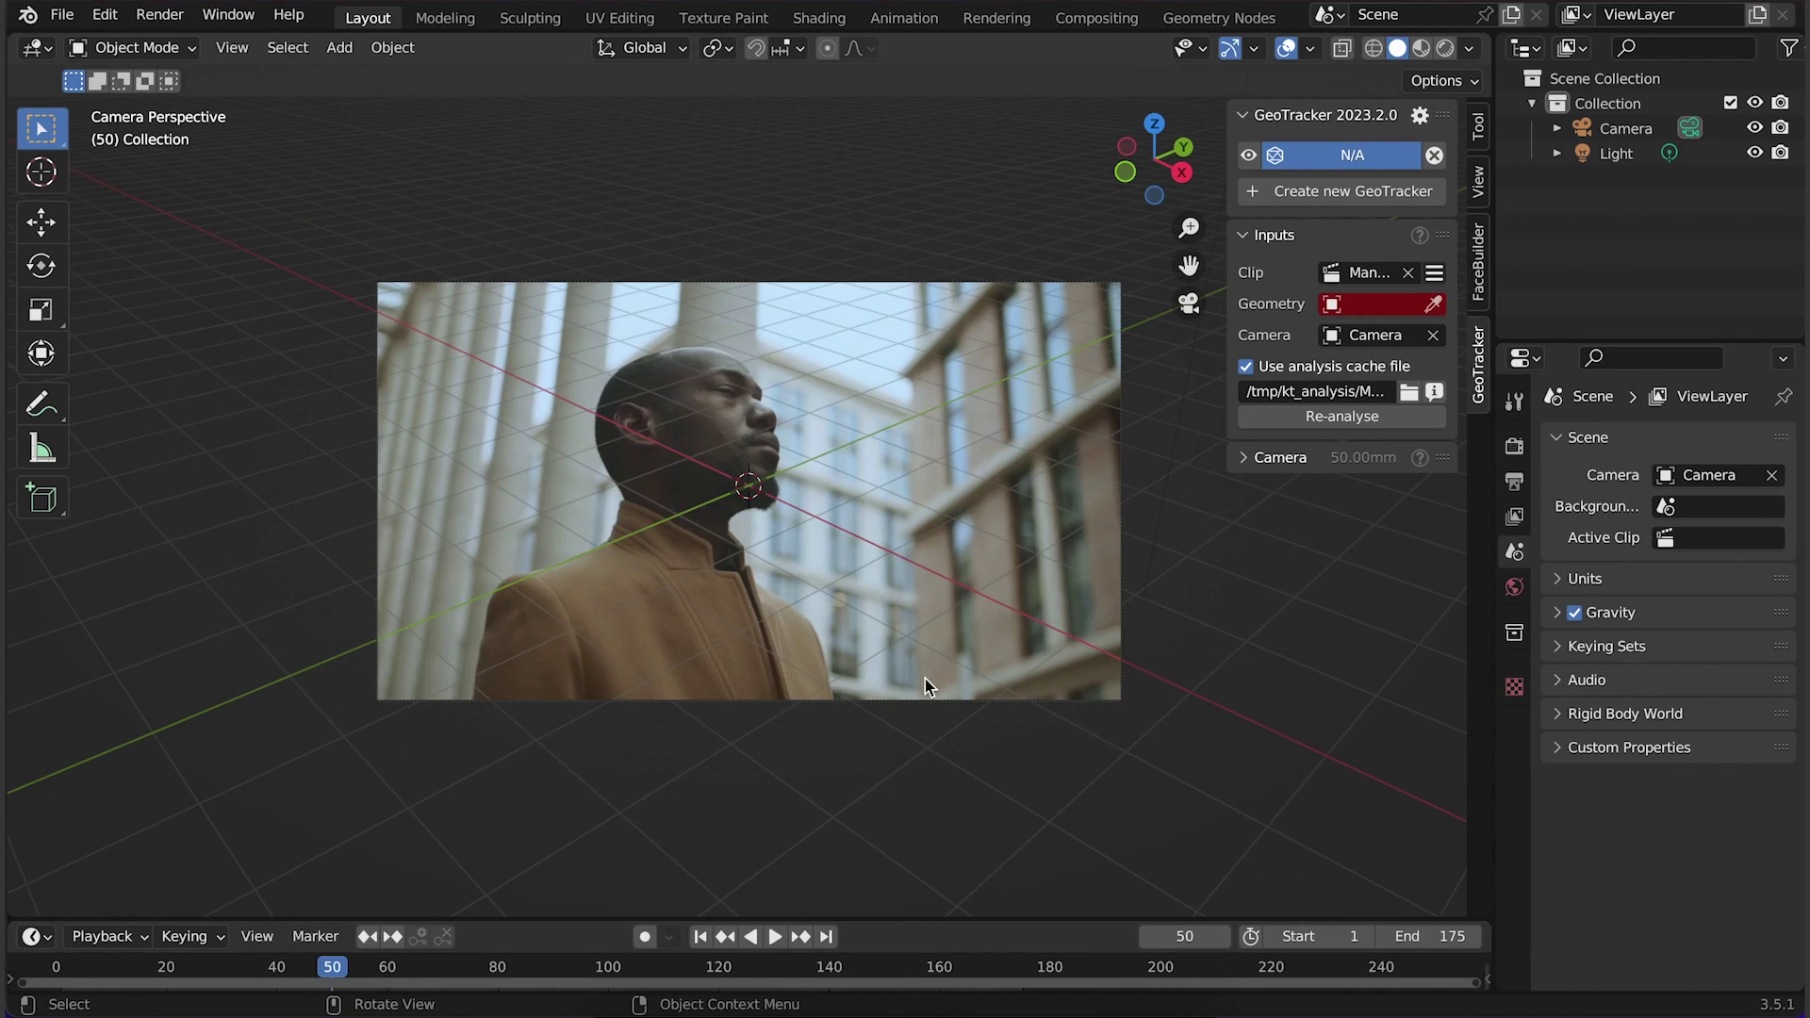
pyautogui.click(1435, 274)
pyautogui.click(1509, 343)
# Save JPEG snapshots at frames 72 and 110, then move to frame 169
pyautogui.click(1478, 857)
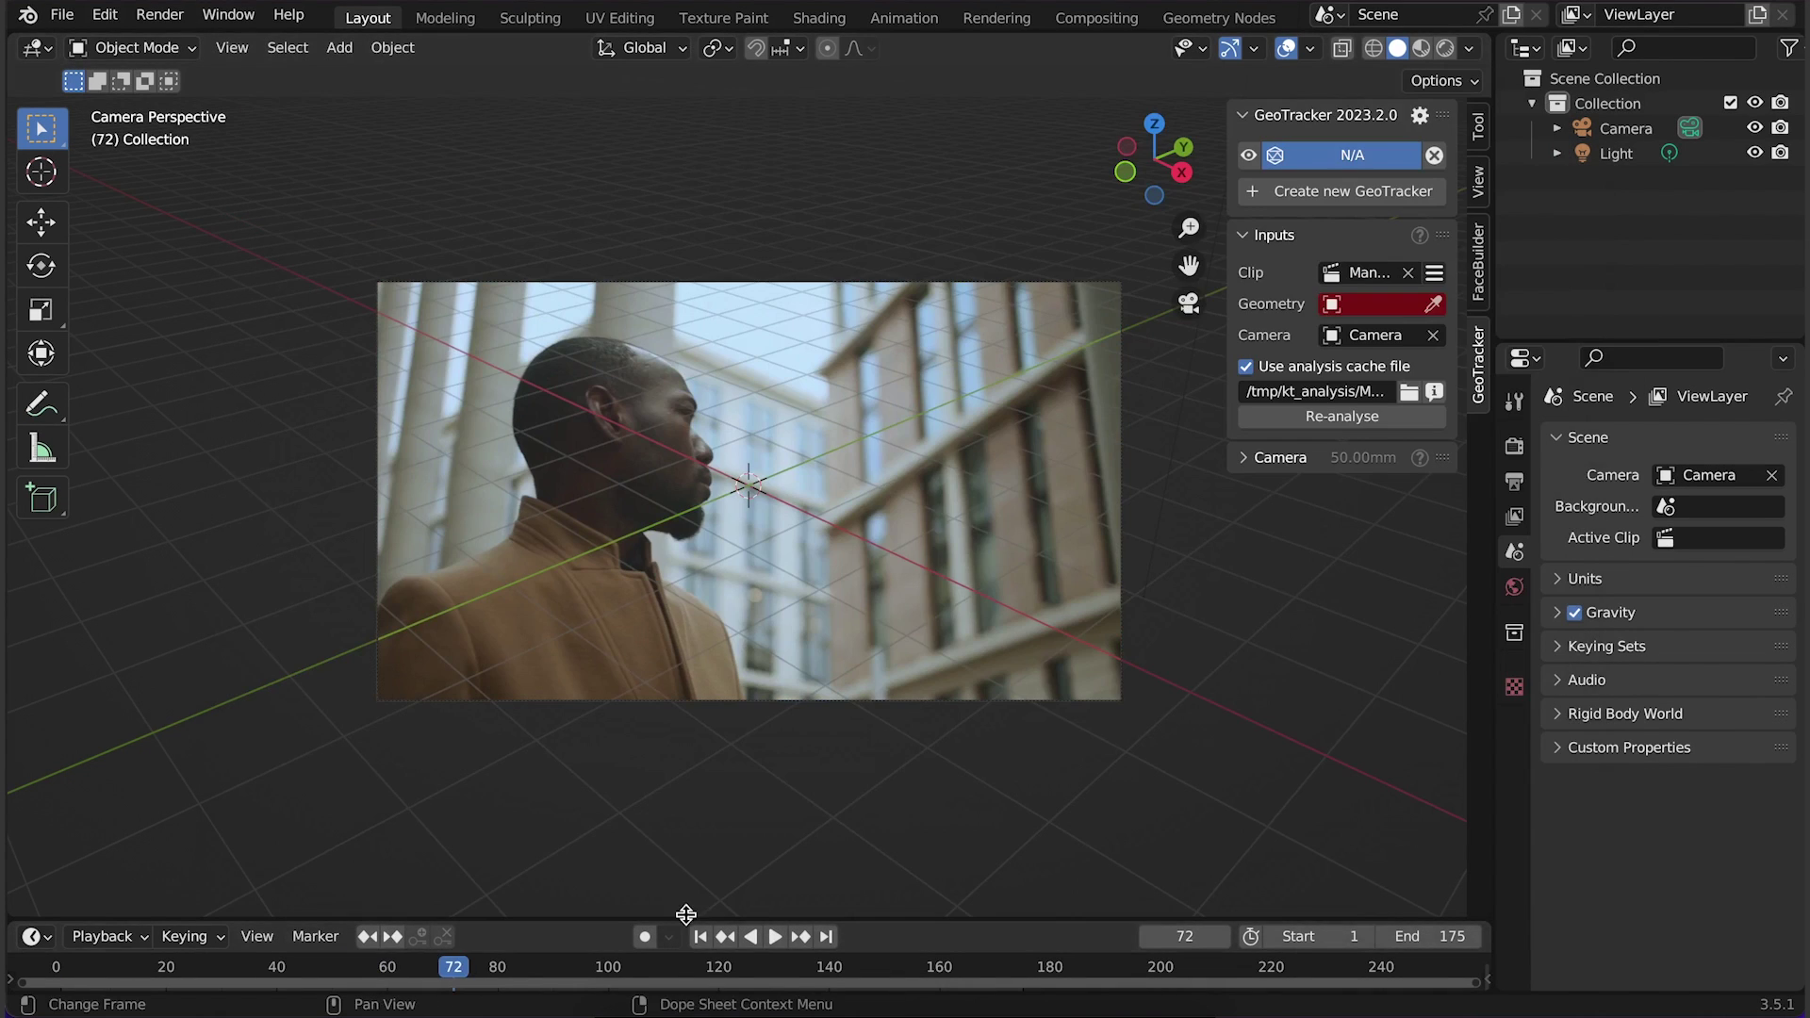
pyautogui.click(1435, 274)
pyautogui.click(1508, 342)
pyautogui.click(1493, 860)
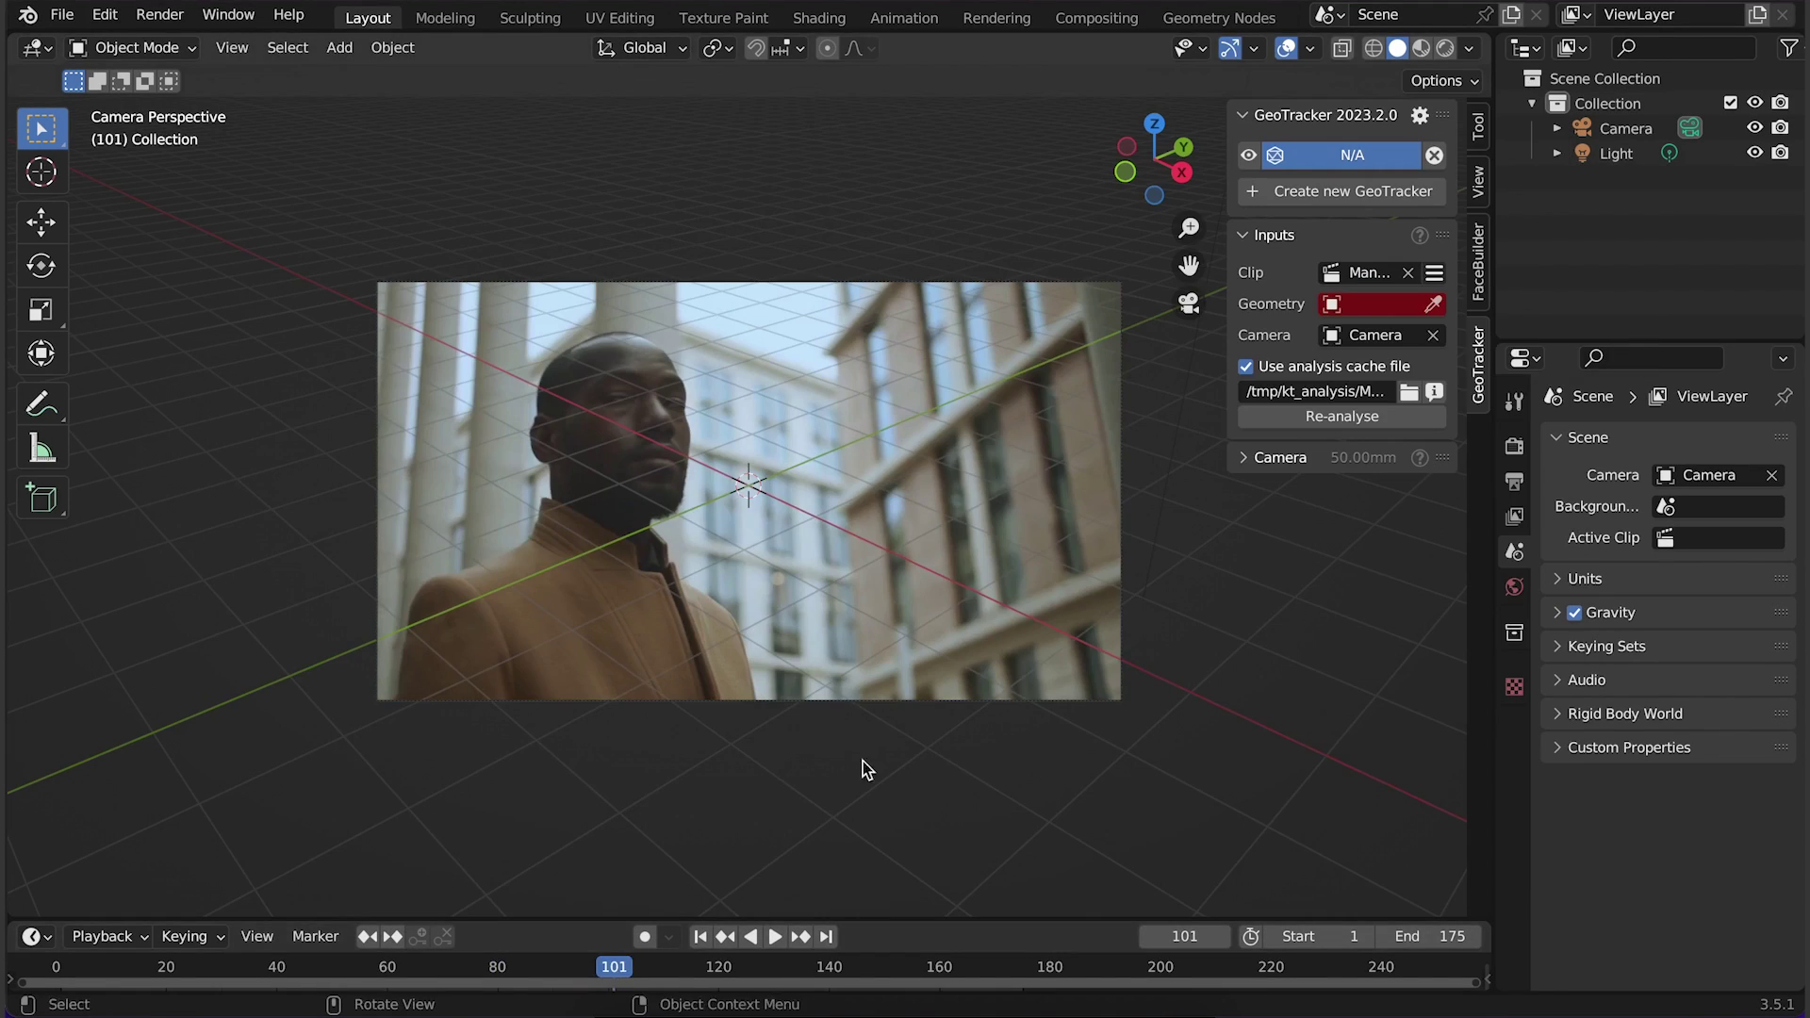
pyautogui.click(1435, 273)
pyautogui.click(1509, 343)
pyautogui.click(1479, 857)
pyautogui.click(1435, 273)
pyautogui.click(1508, 342)
pyautogui.click(1482, 854)
pyautogui.click(1434, 273)
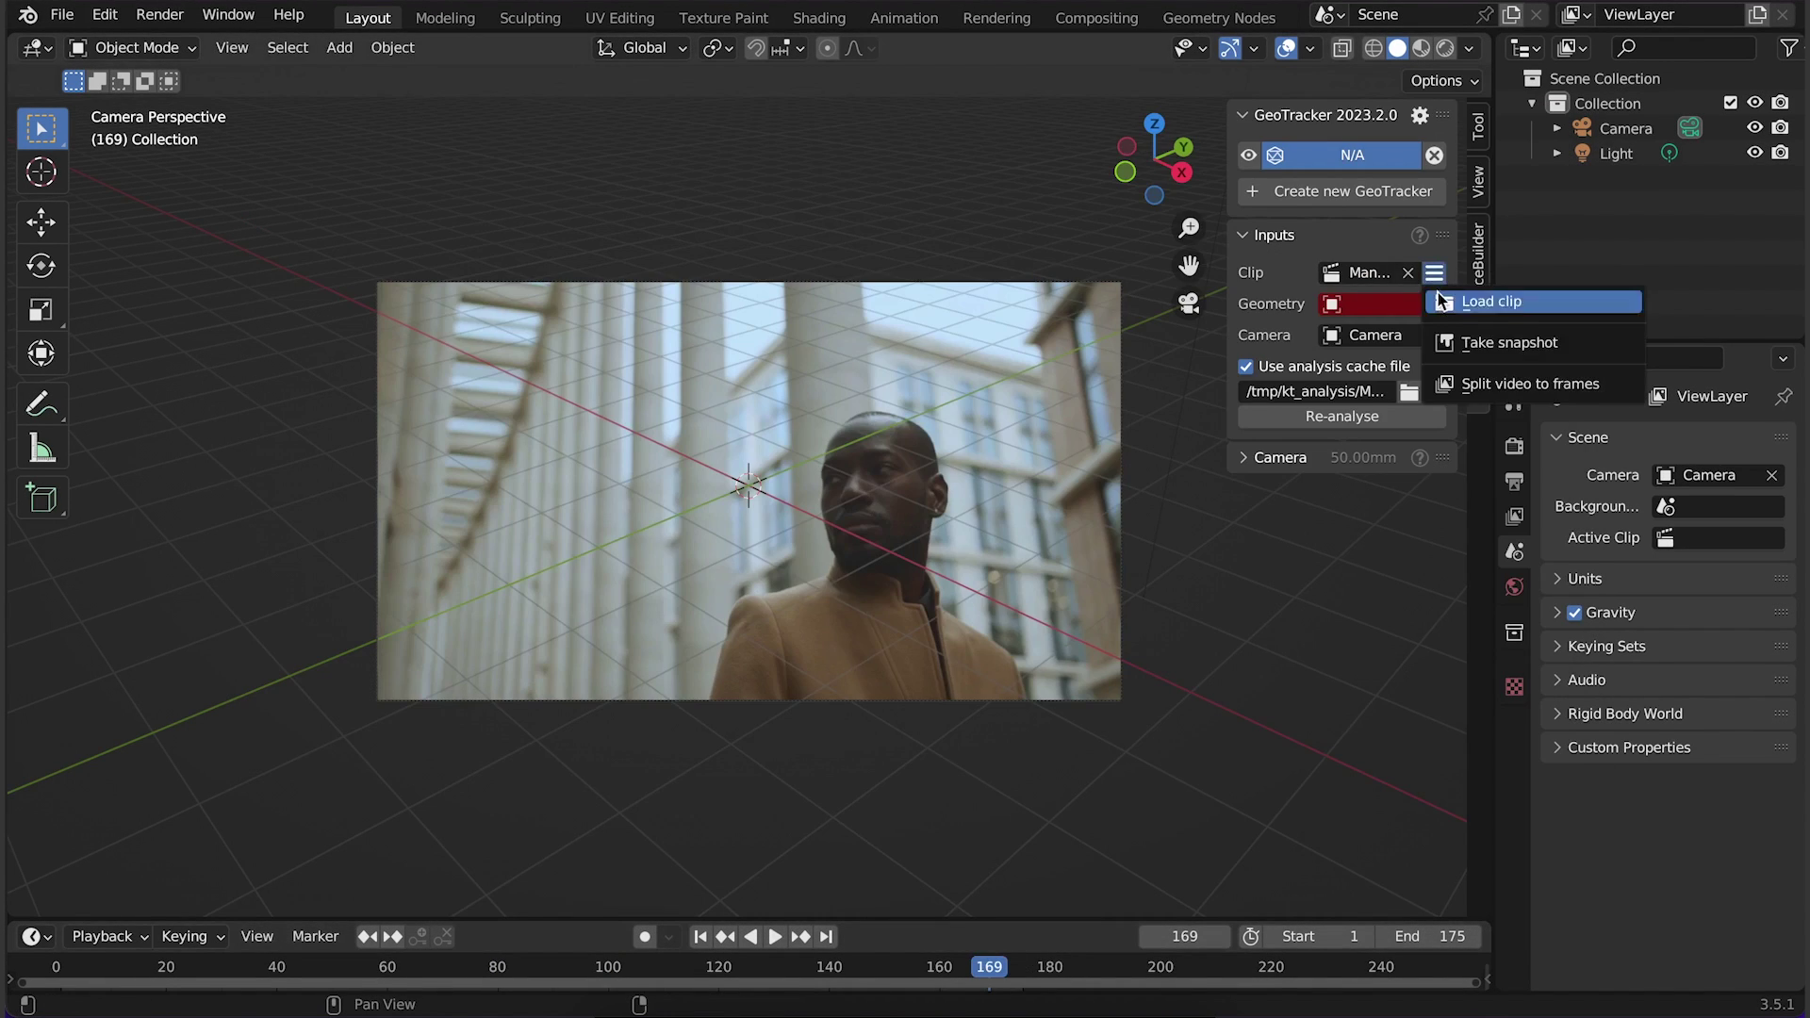
# Save the frame 169 snapshot, create an FBHead, and load all snapshot JPEGs as views
pyautogui.click(1508, 343)
pyautogui.click(1482, 856)
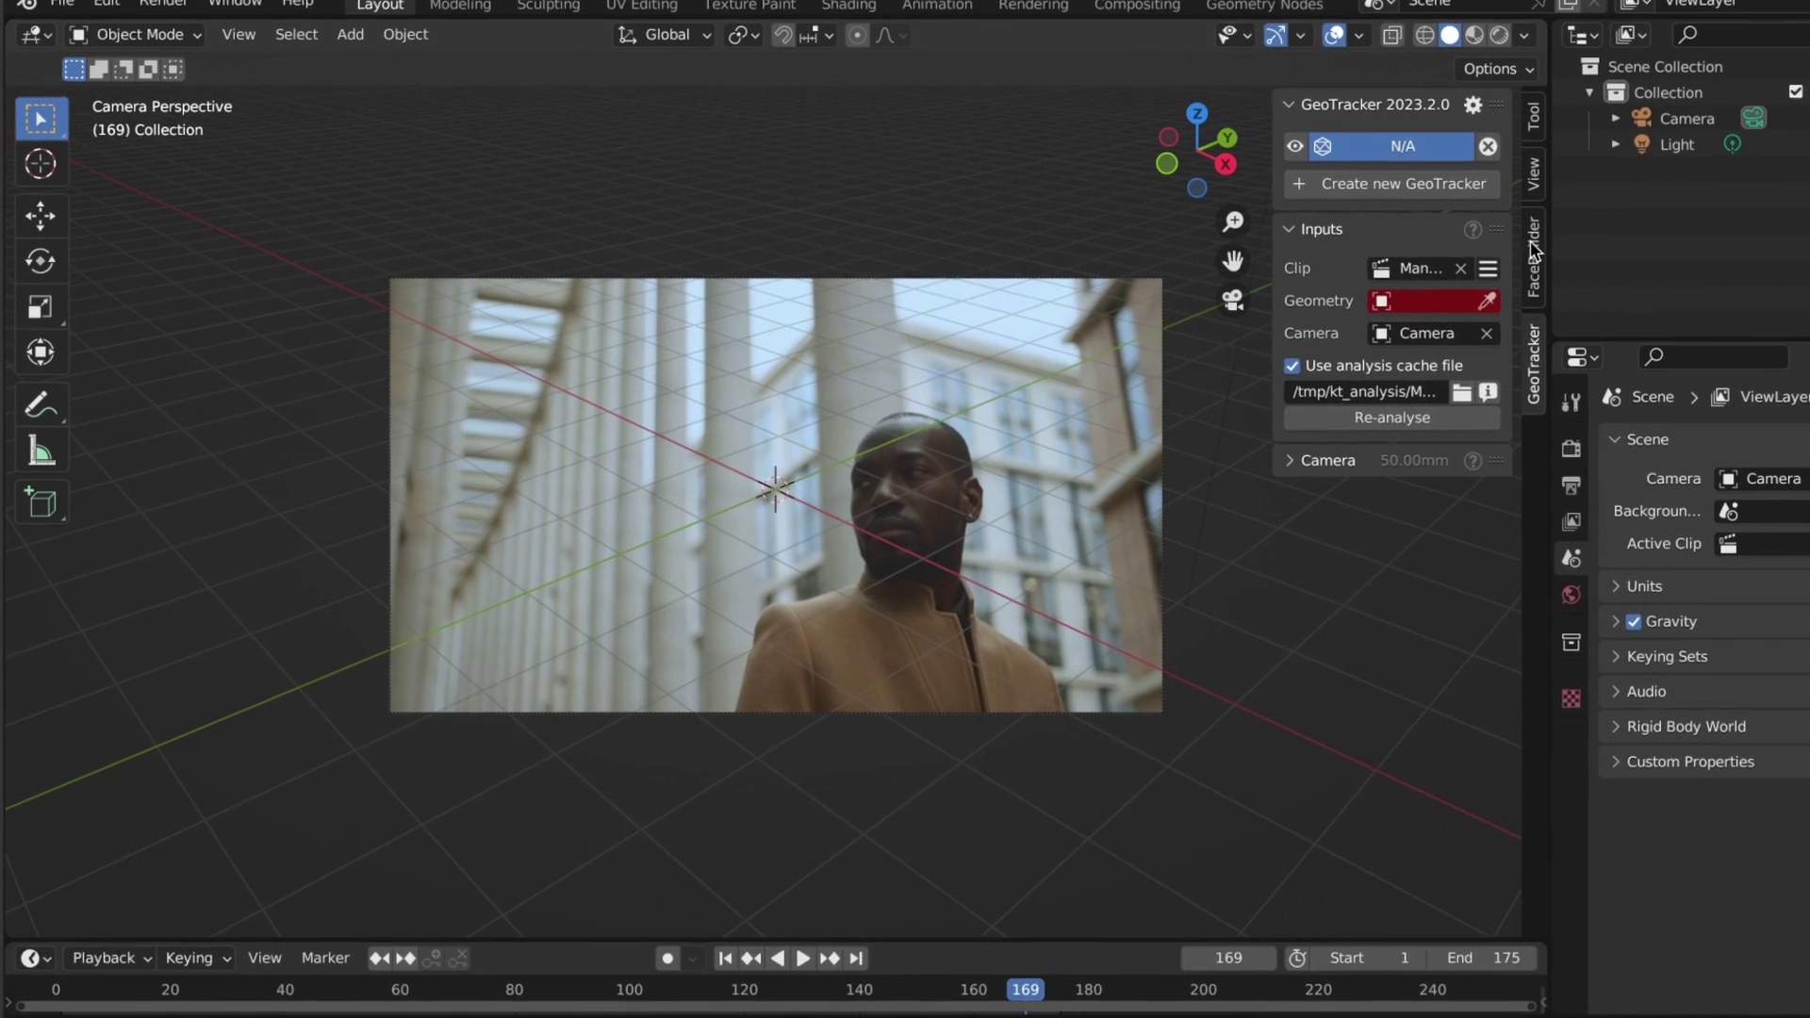
pyautogui.click(1534, 253)
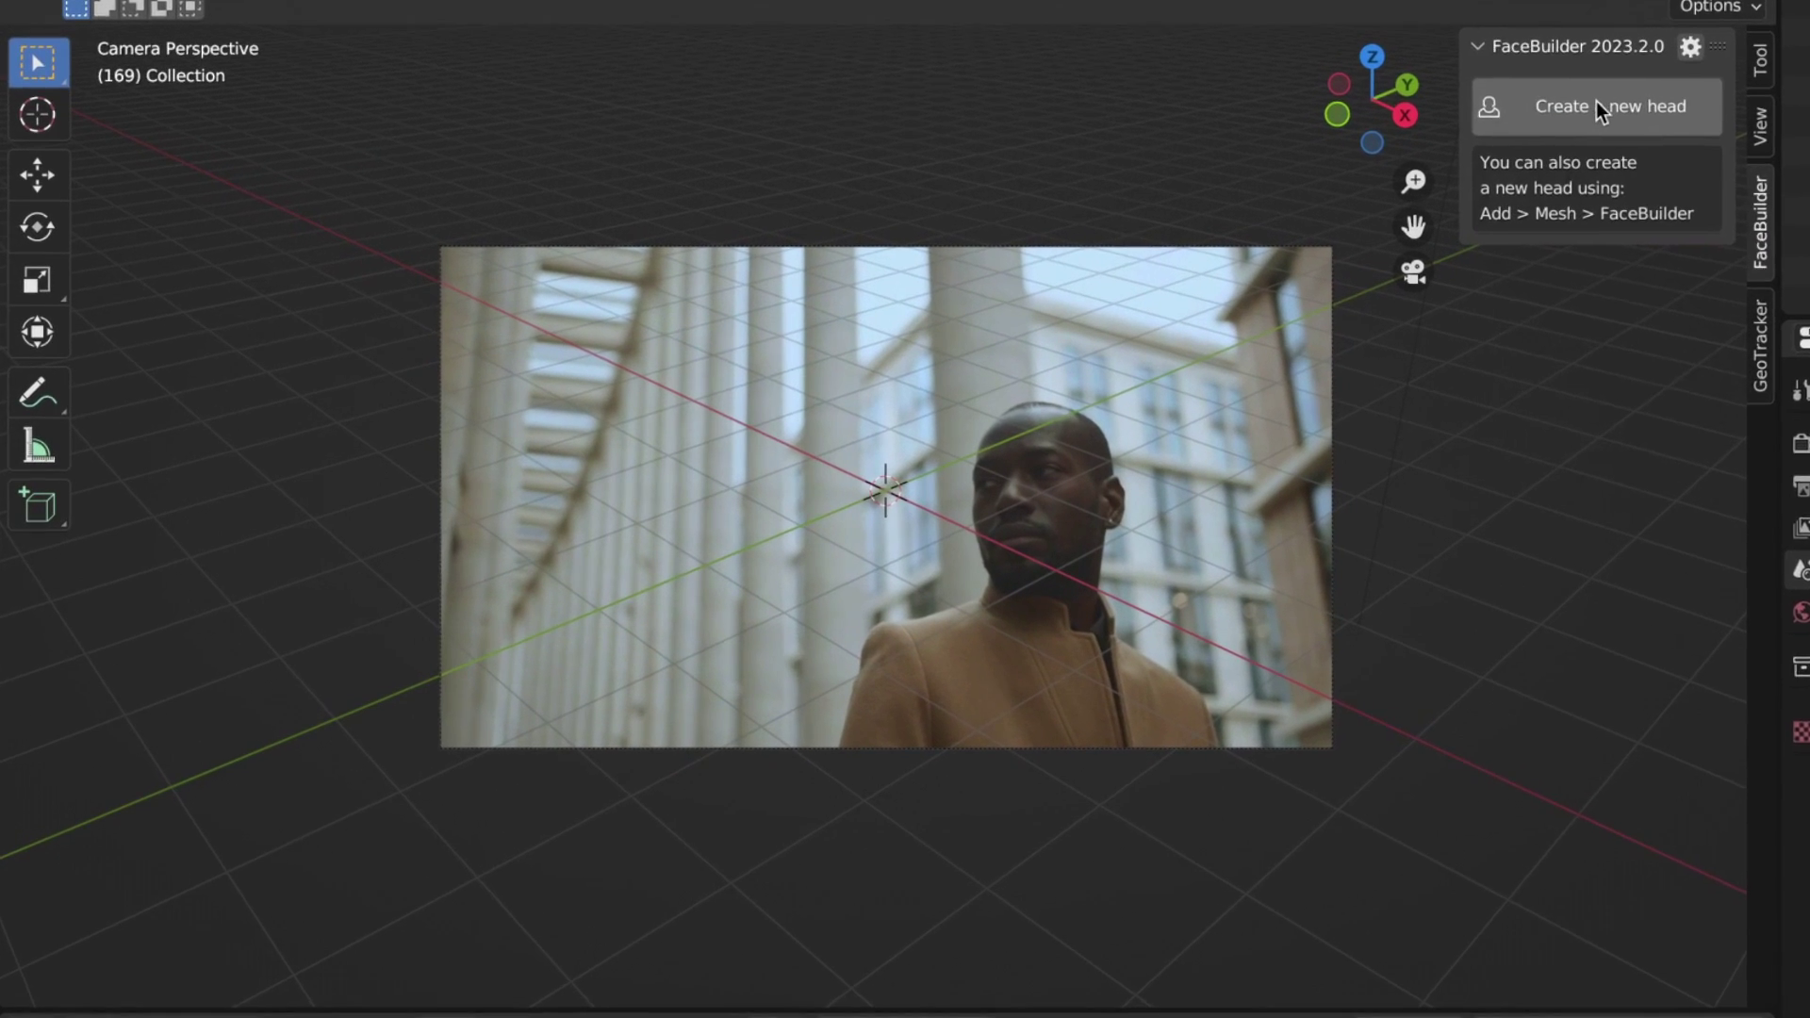
pyautogui.click(1395, 146)
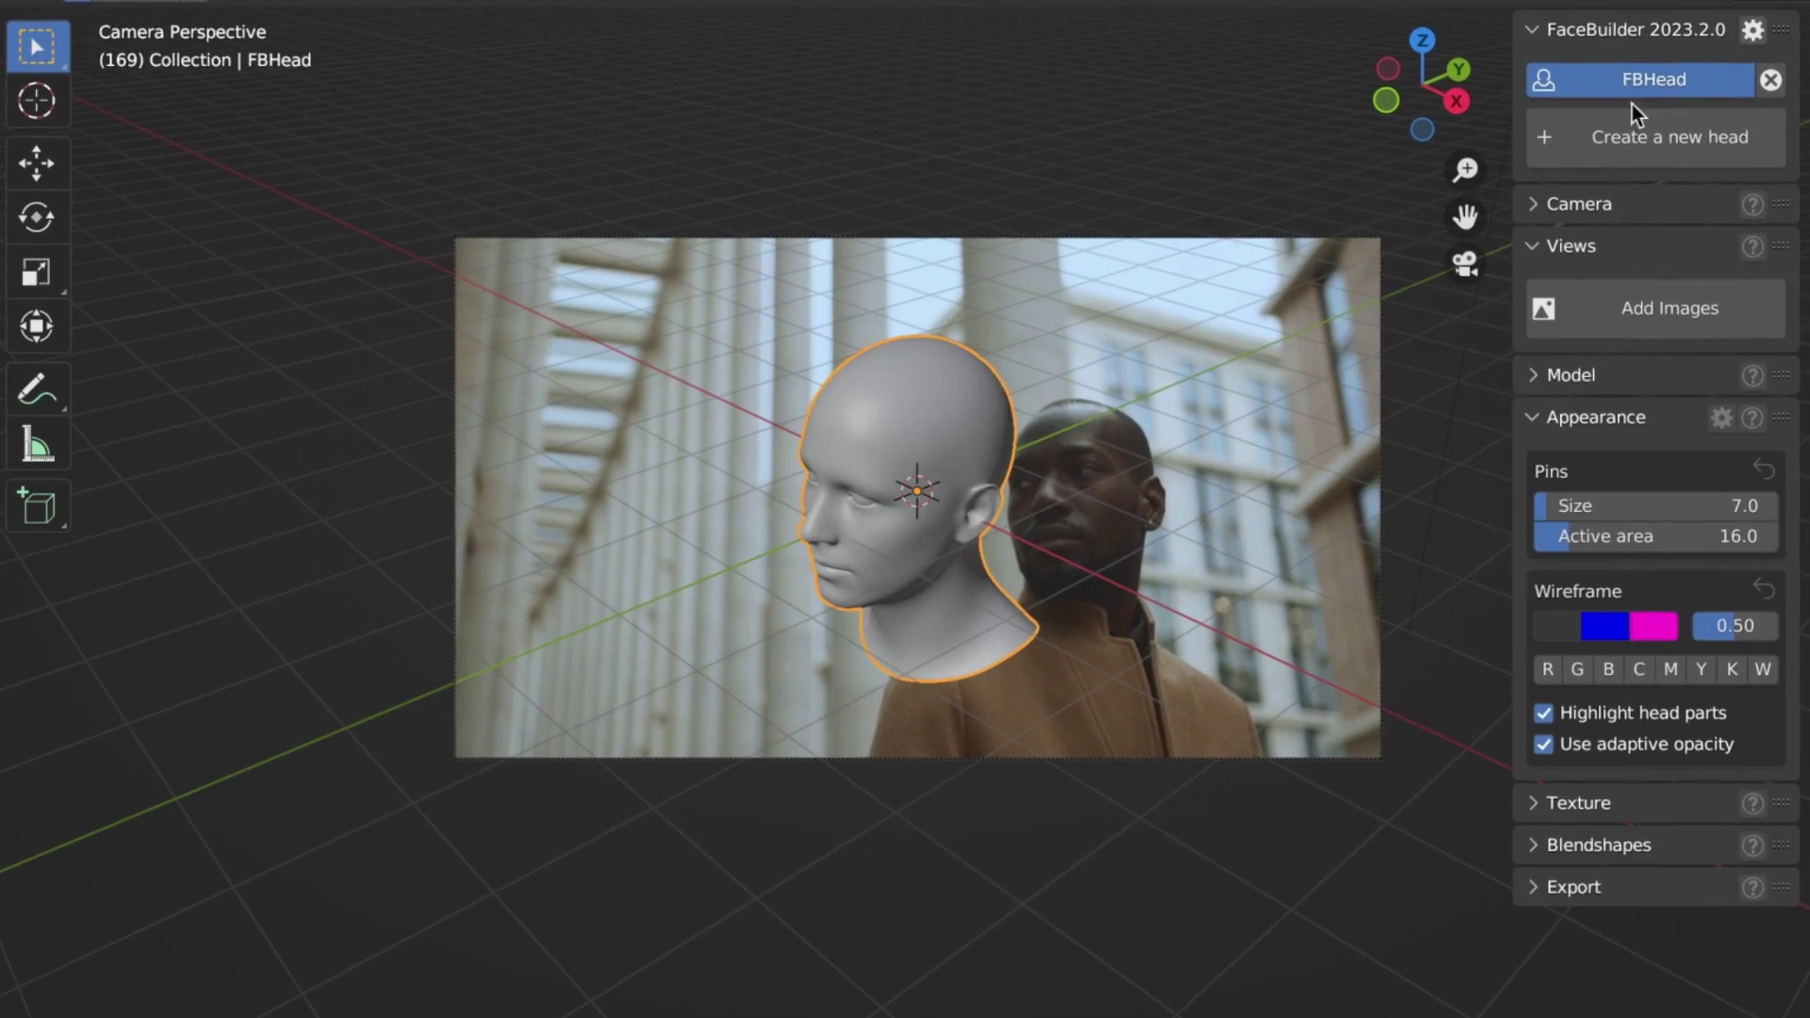
pyautogui.click(1694, 296)
pyautogui.click(1777, 953)
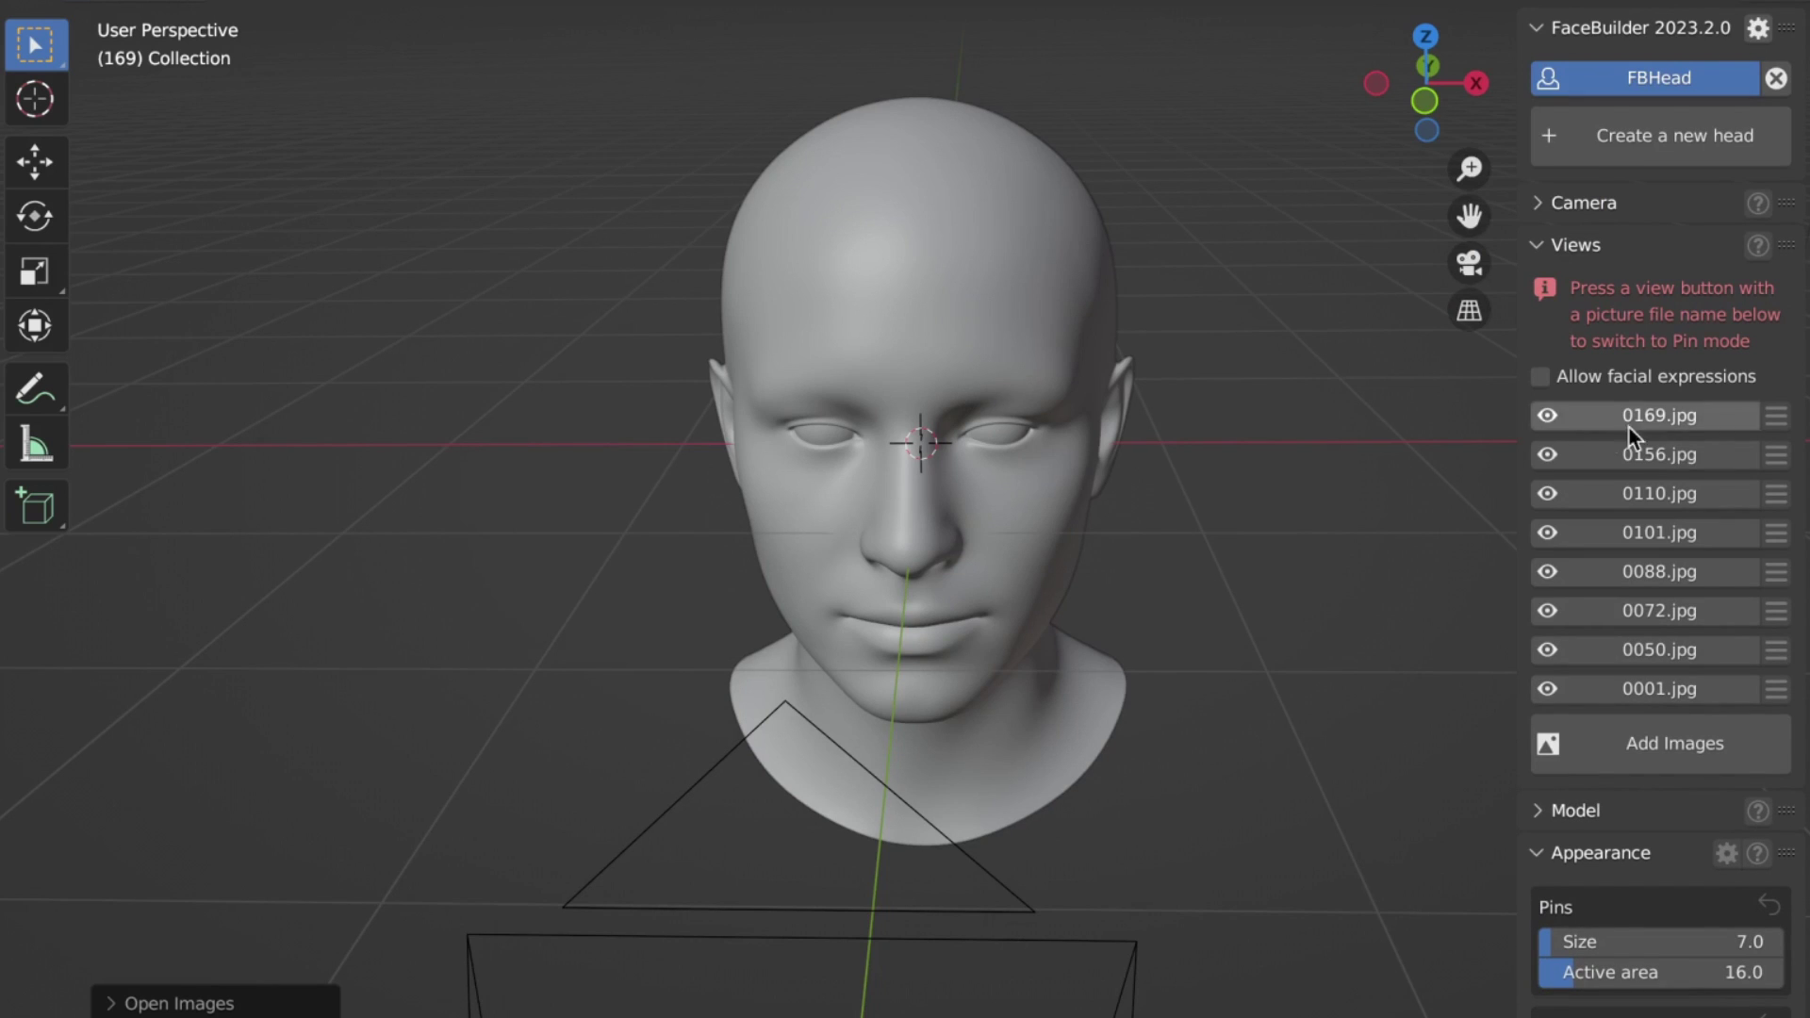
# Enter pin mode, browse the snapshot views, and auto-align the head to 0169.jpg
pyautogui.click(1672, 700)
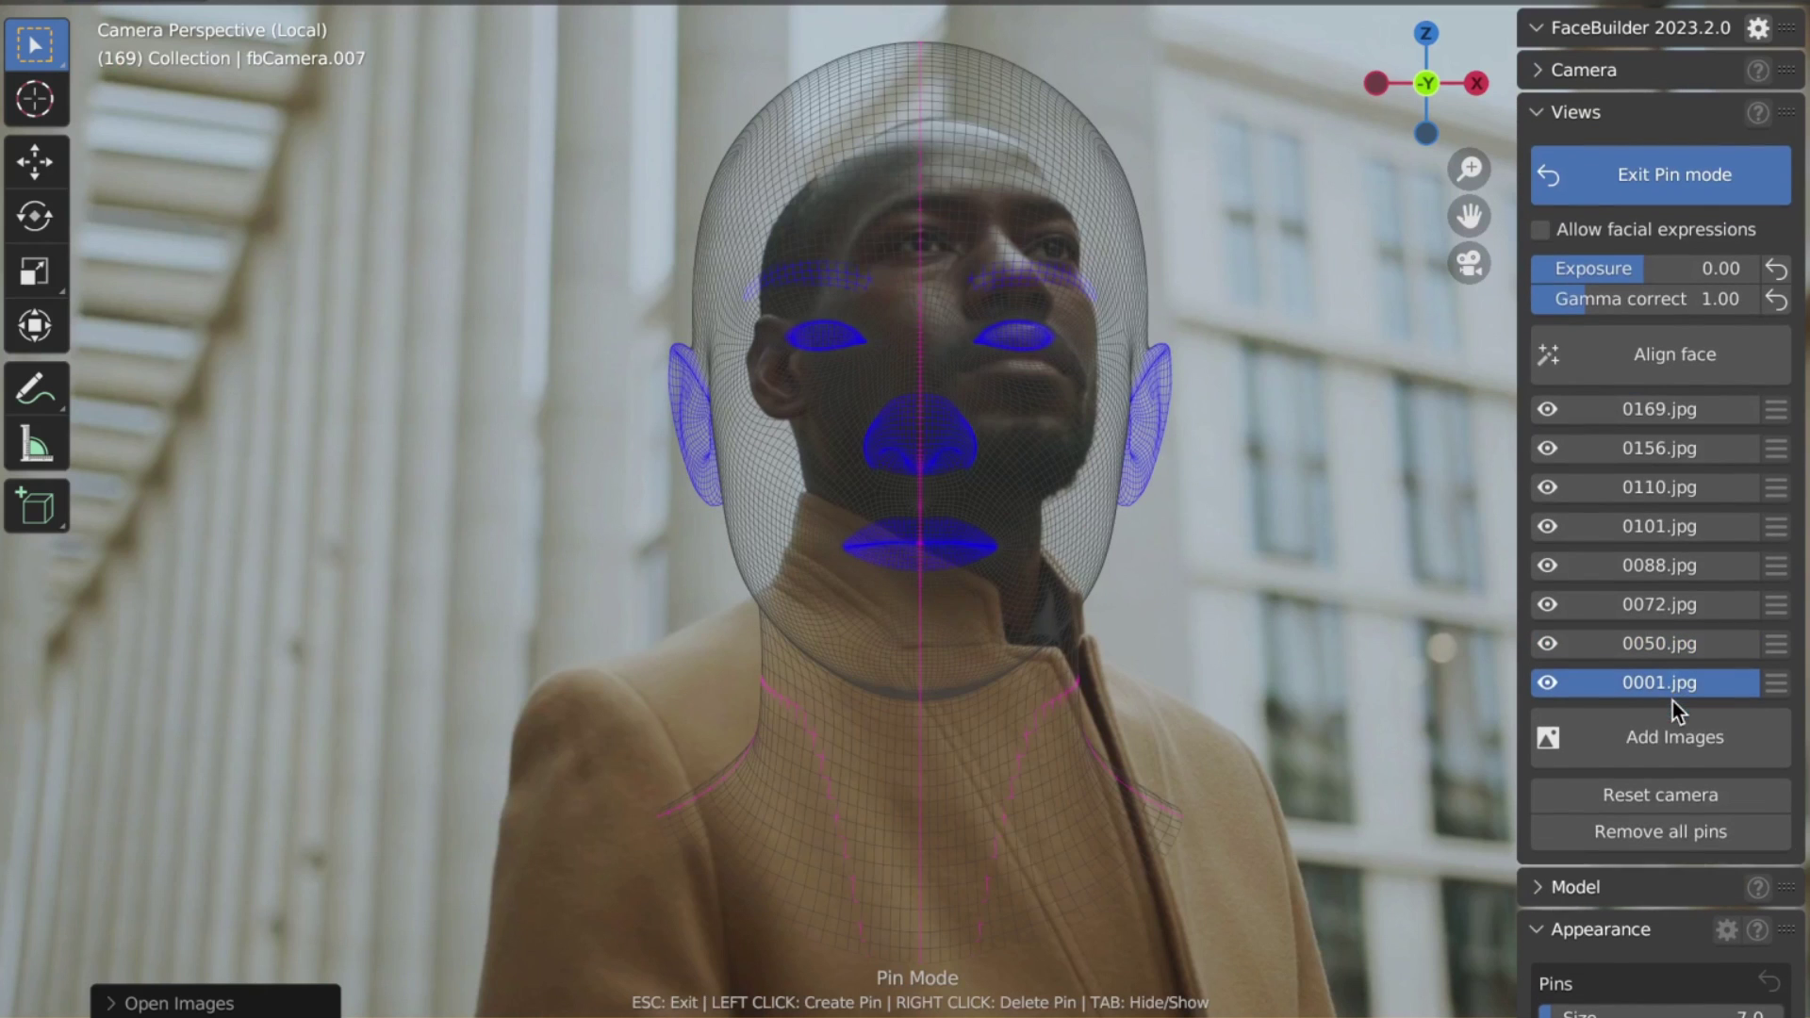
pyautogui.click(1663, 643)
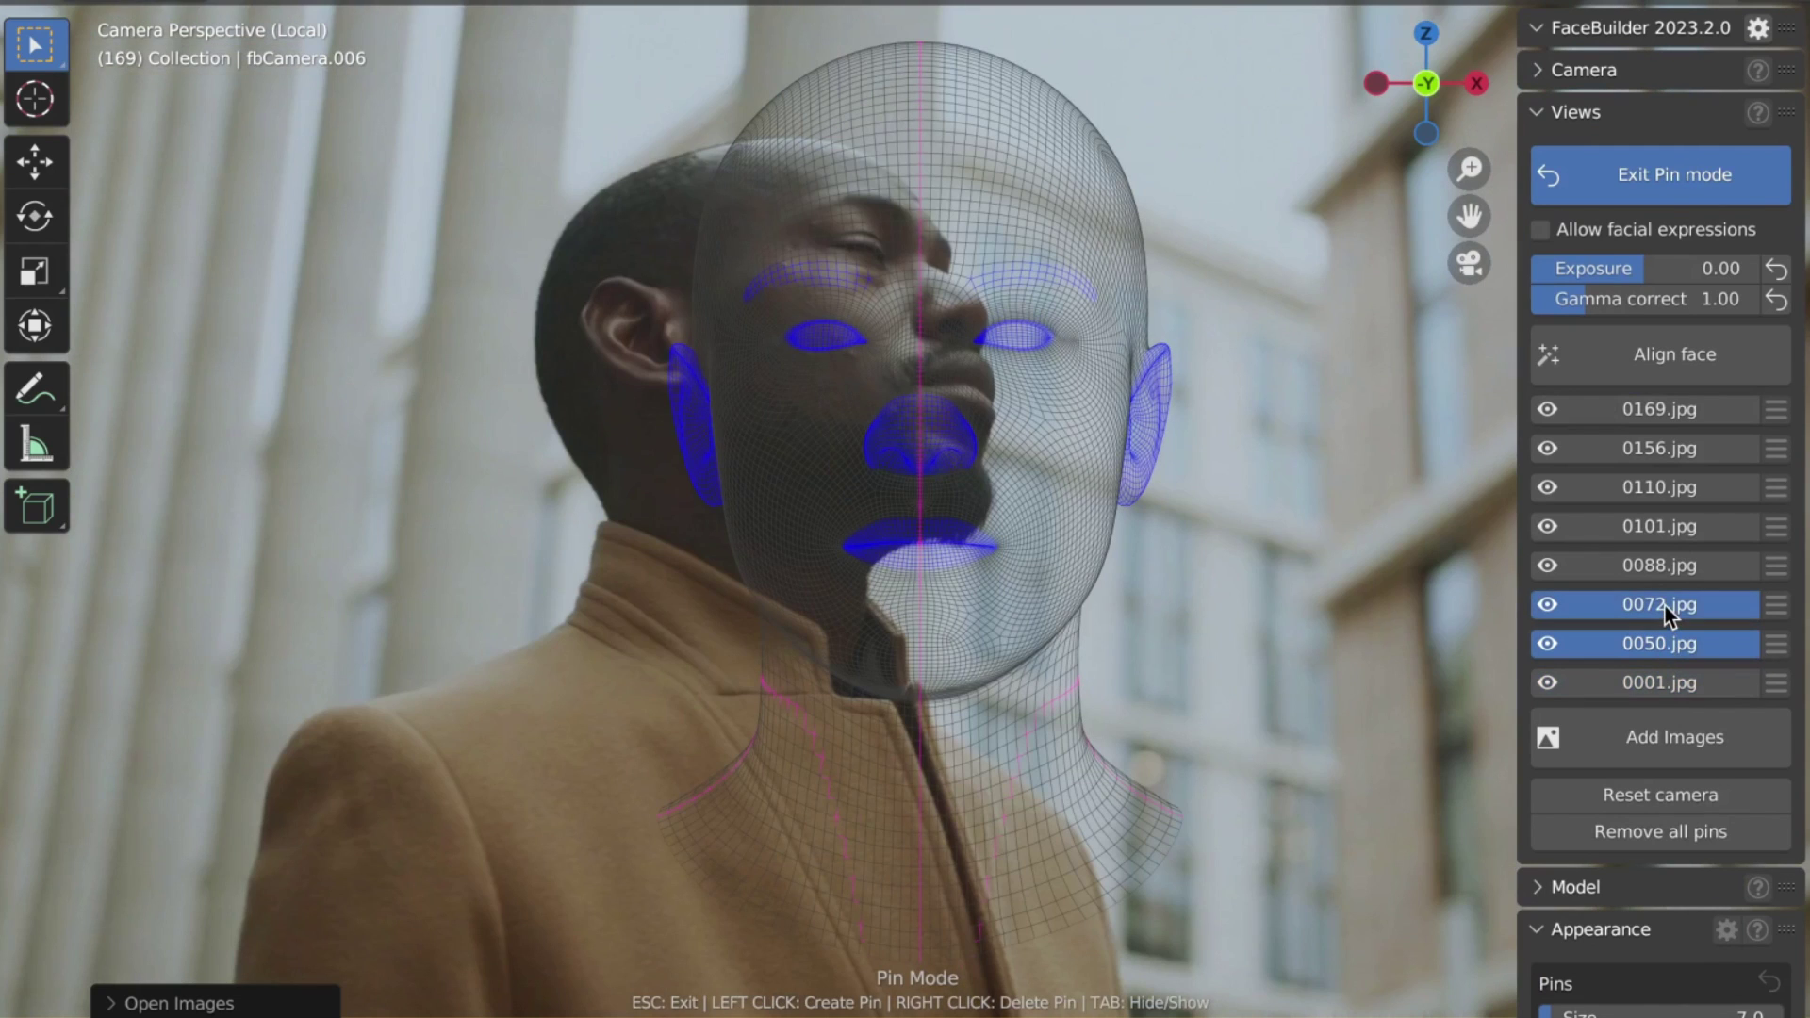
pyautogui.click(1665, 607)
pyautogui.click(1655, 533)
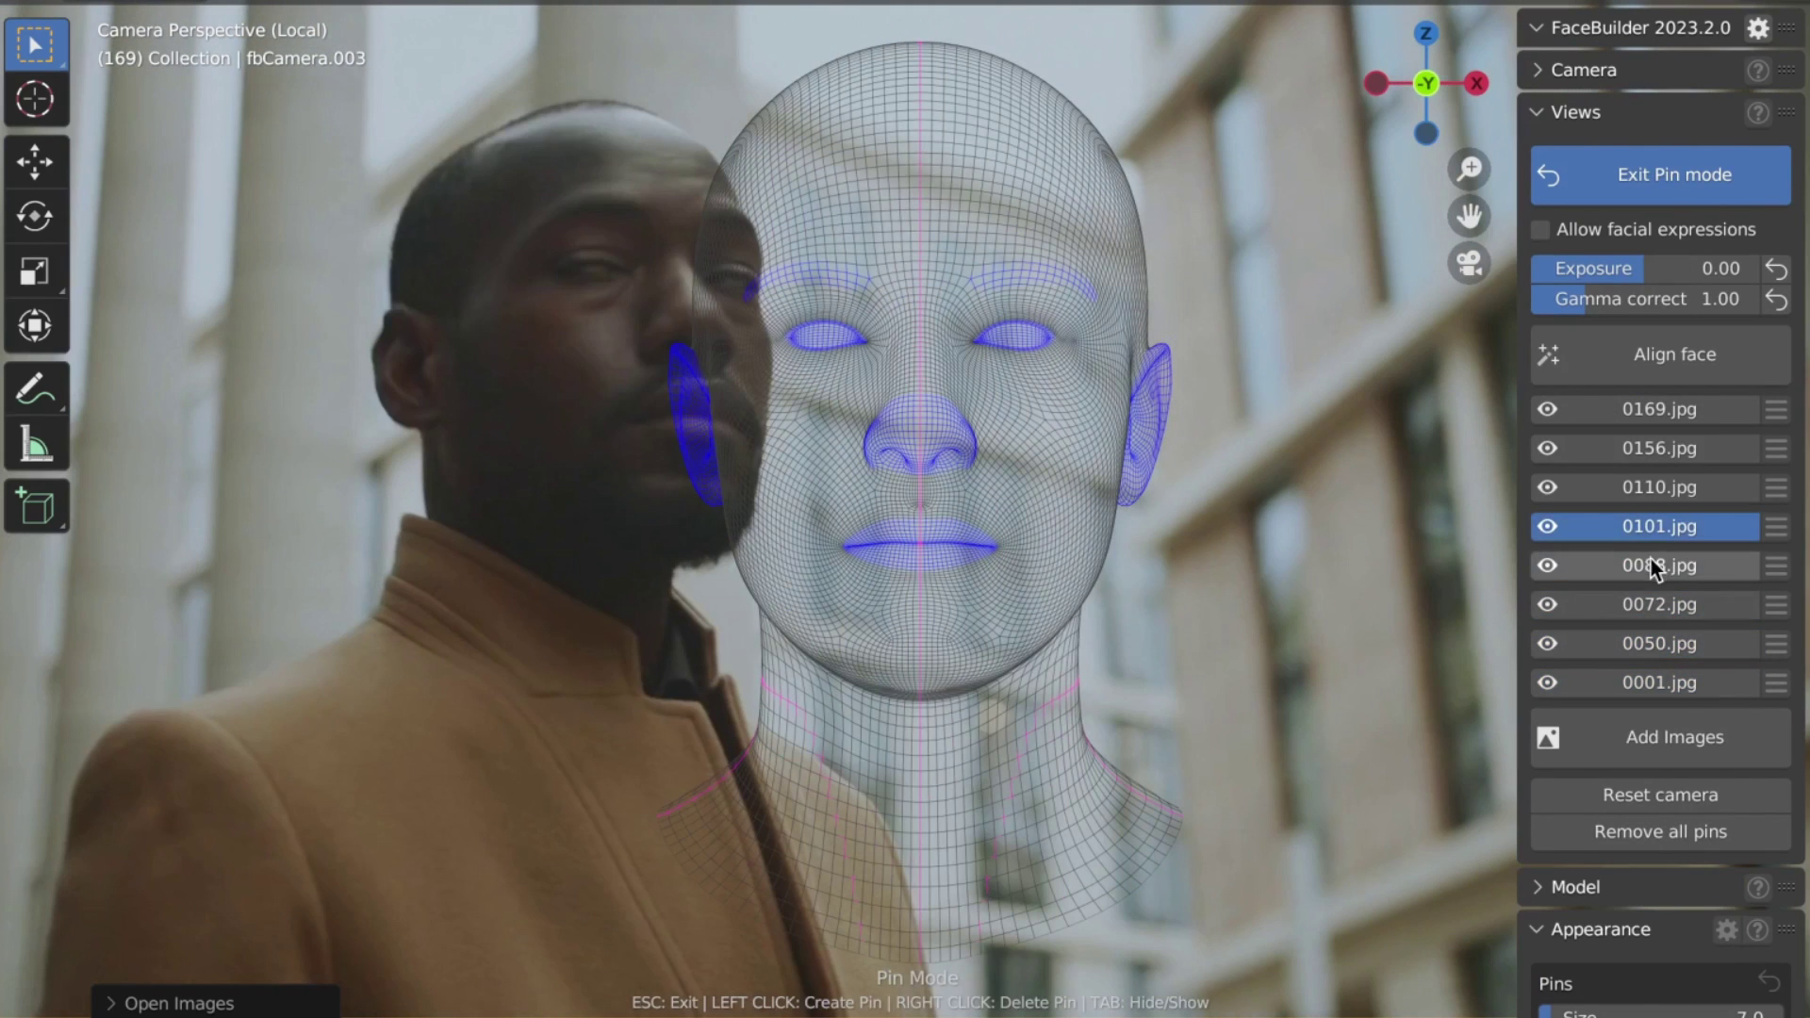
pyautogui.click(1659, 451)
pyautogui.click(1661, 410)
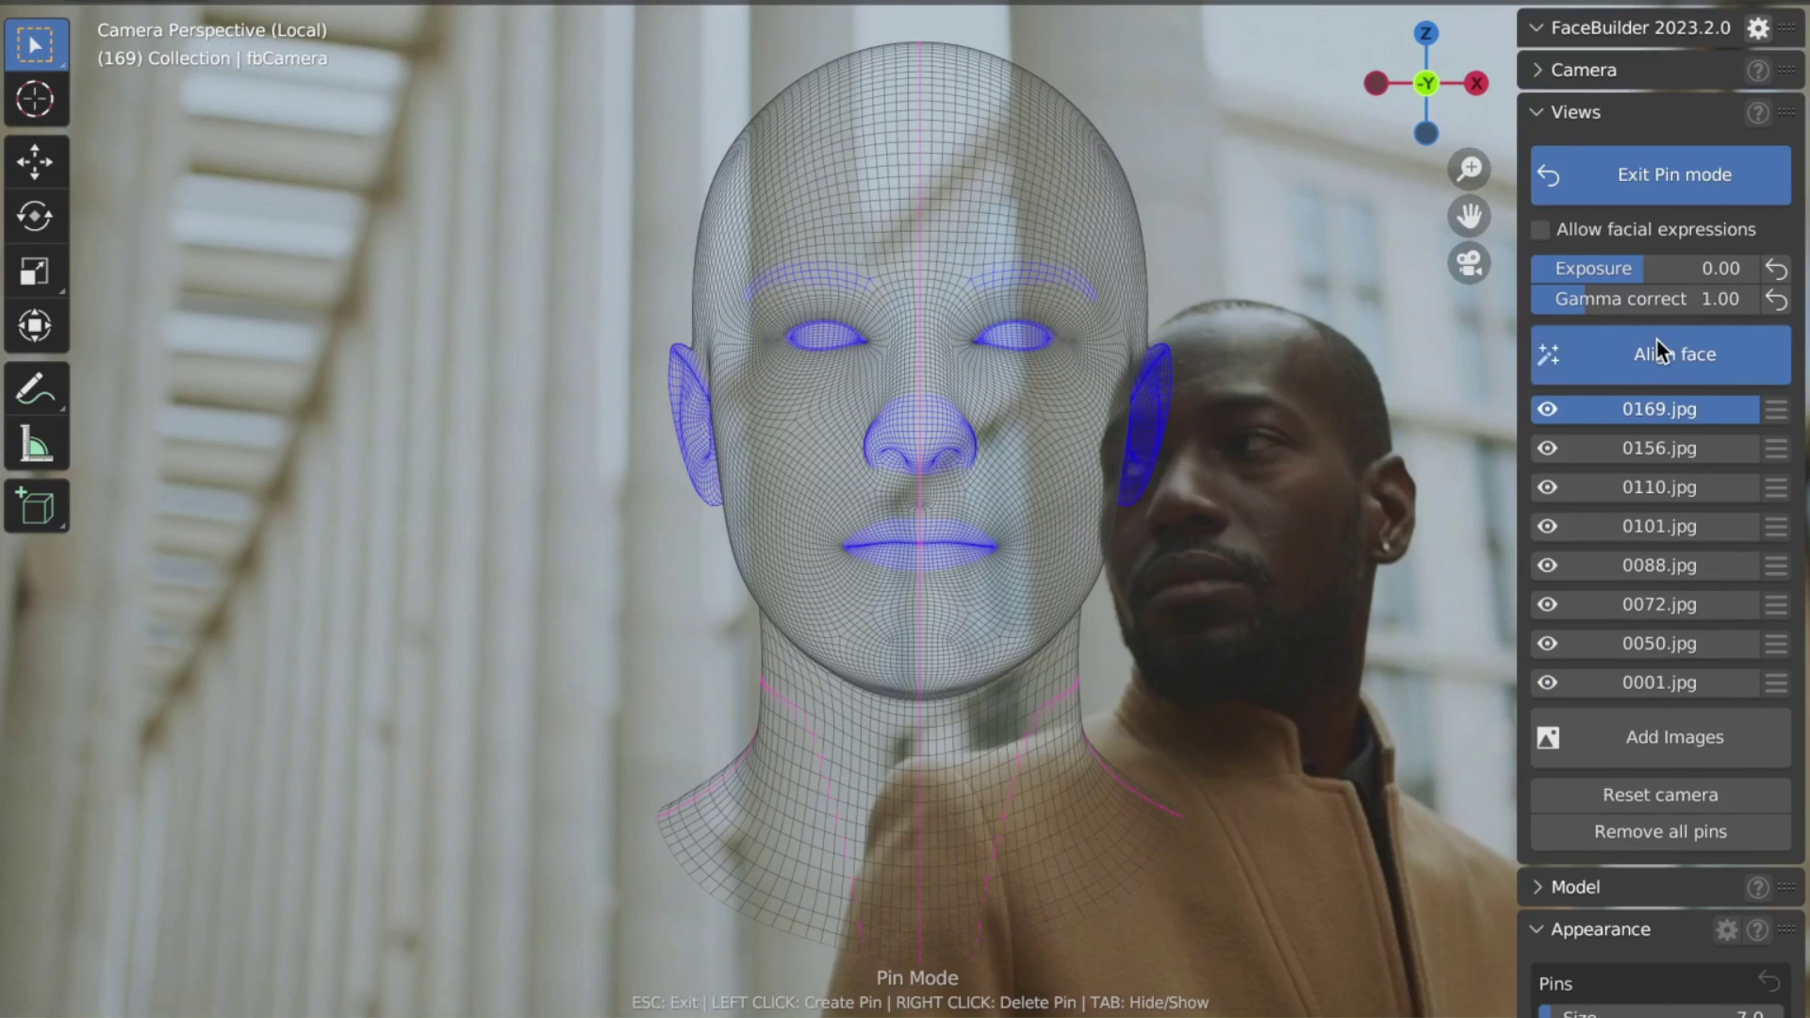
pyautogui.click(1658, 352)
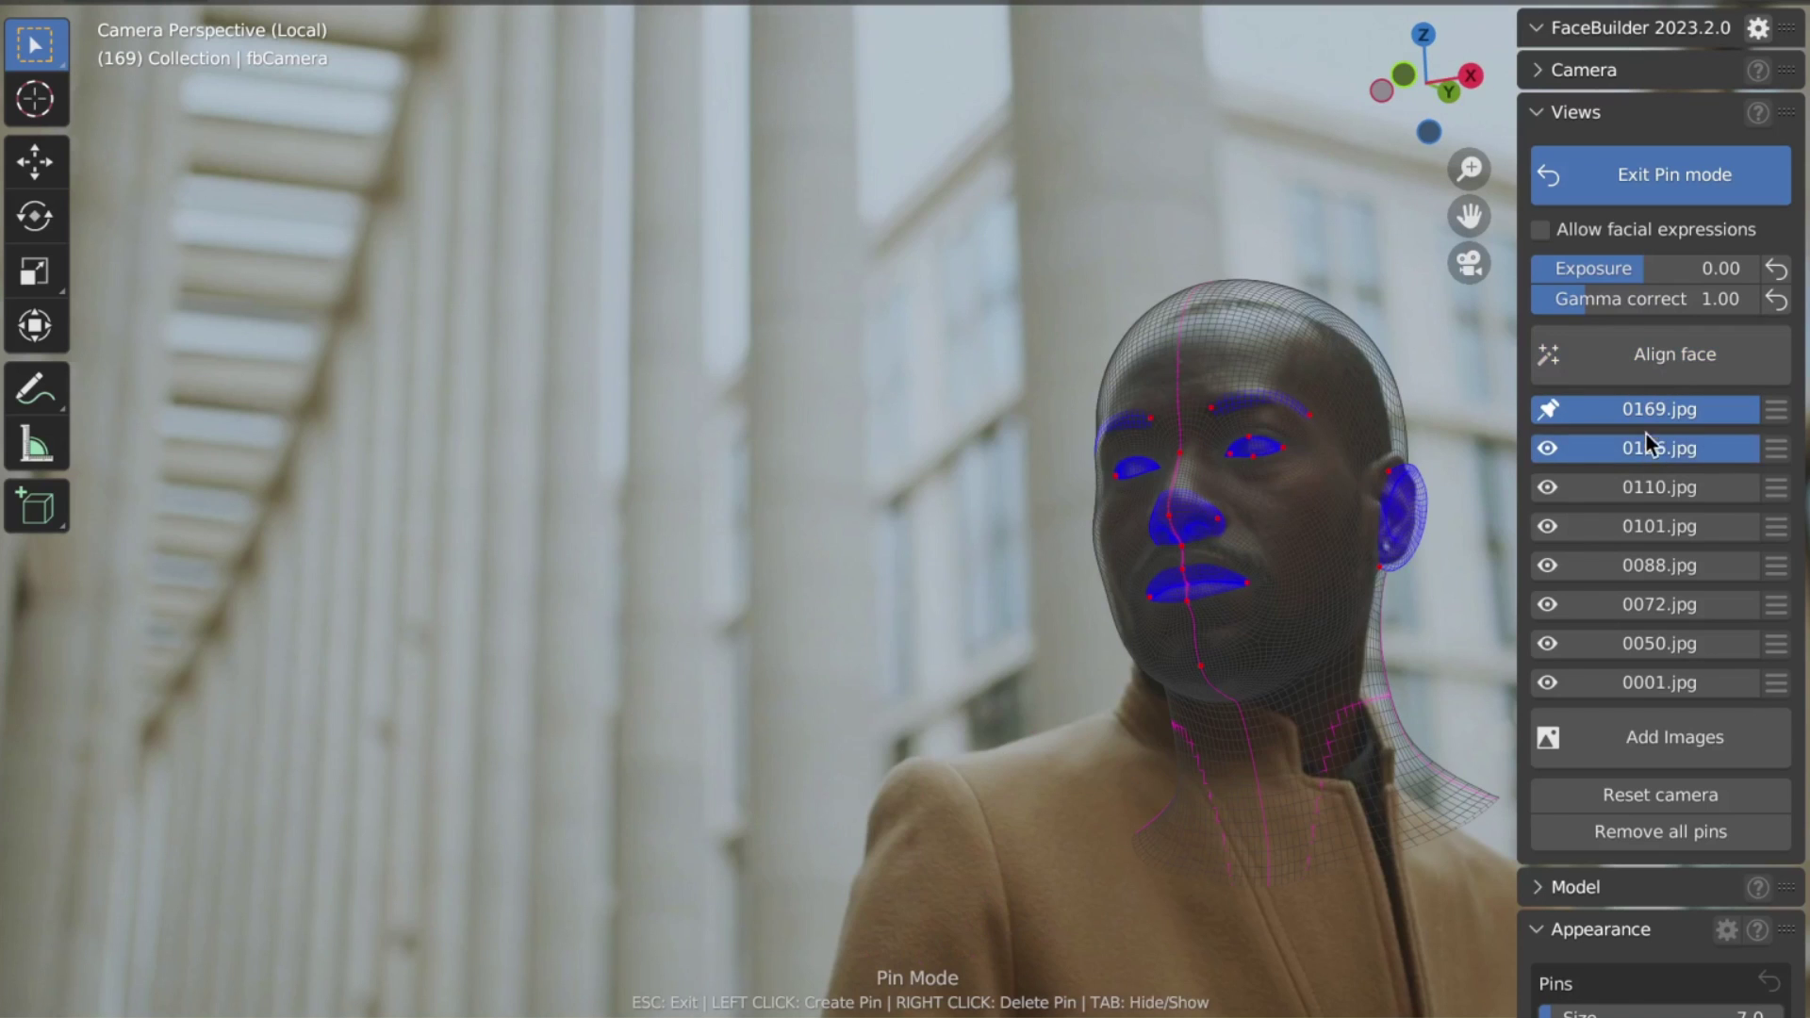
# Auto-align the head to 0156.jpg and drag the ear and lobe pins onto the real ear
pyautogui.click(1648, 449)
pyautogui.click(1649, 358)
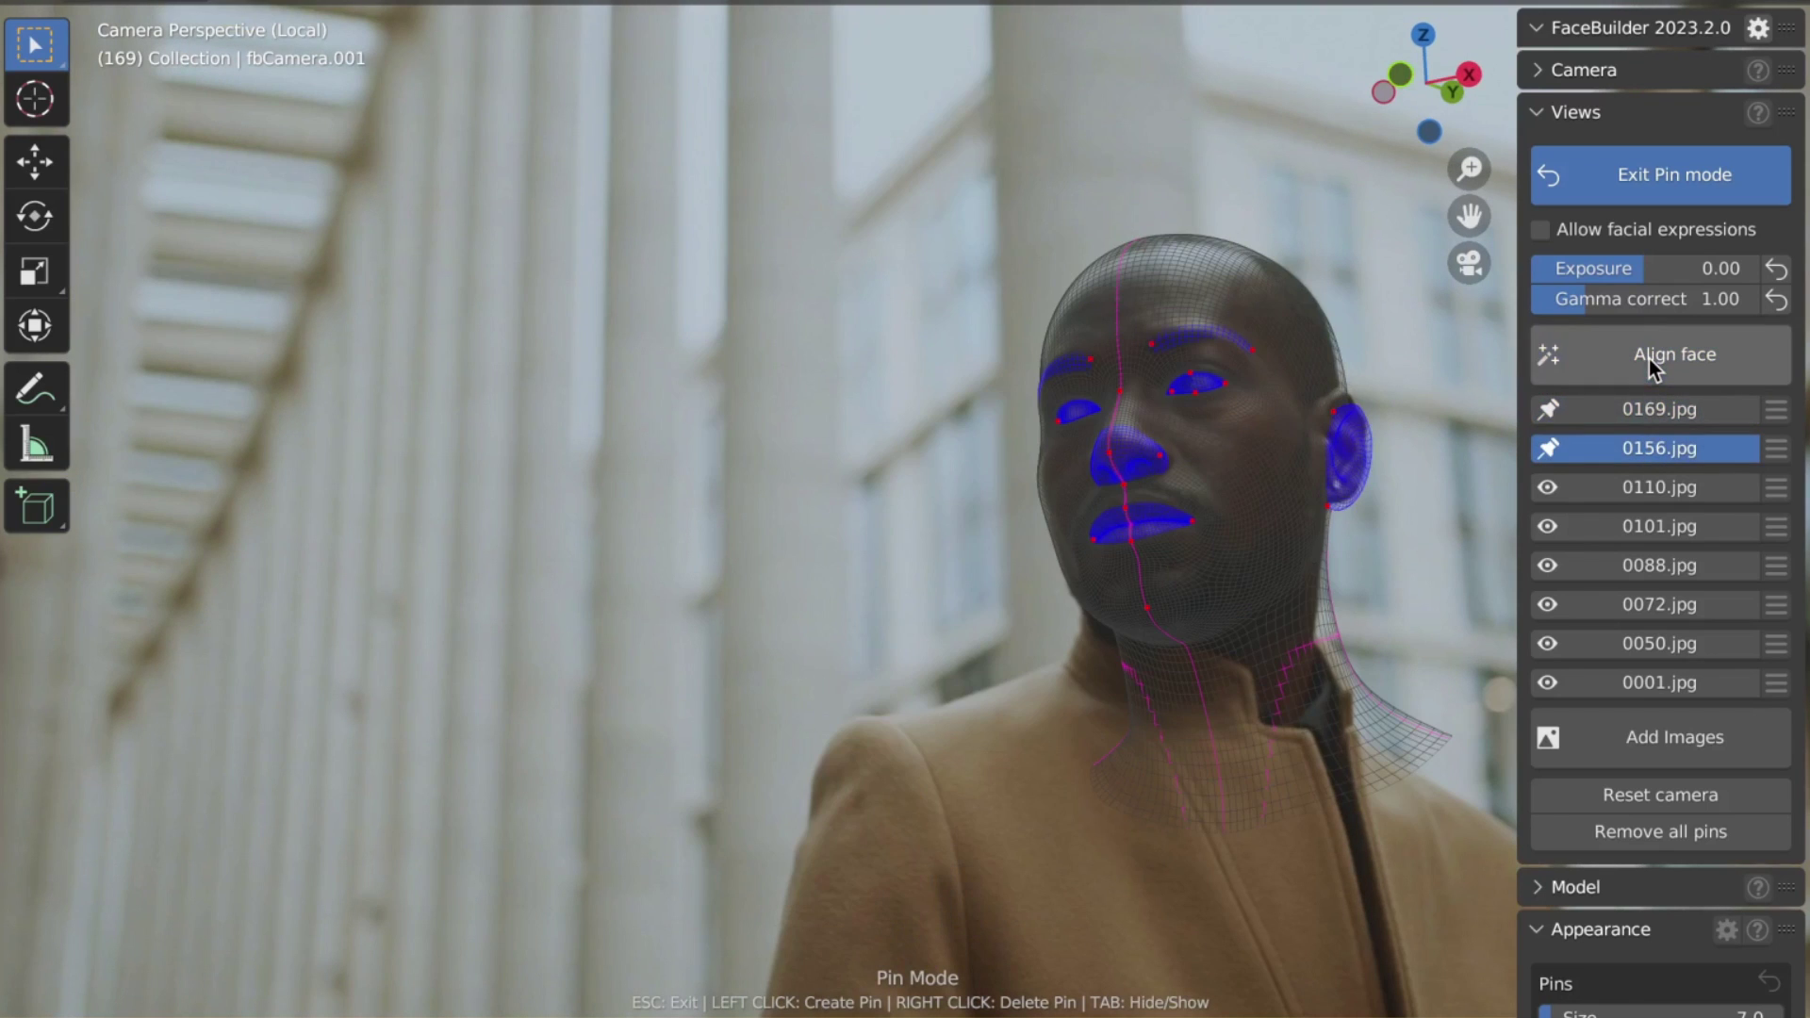
pyautogui.scroll(3, 1331, 394)
pyautogui.scroll(3, 1331, 395)
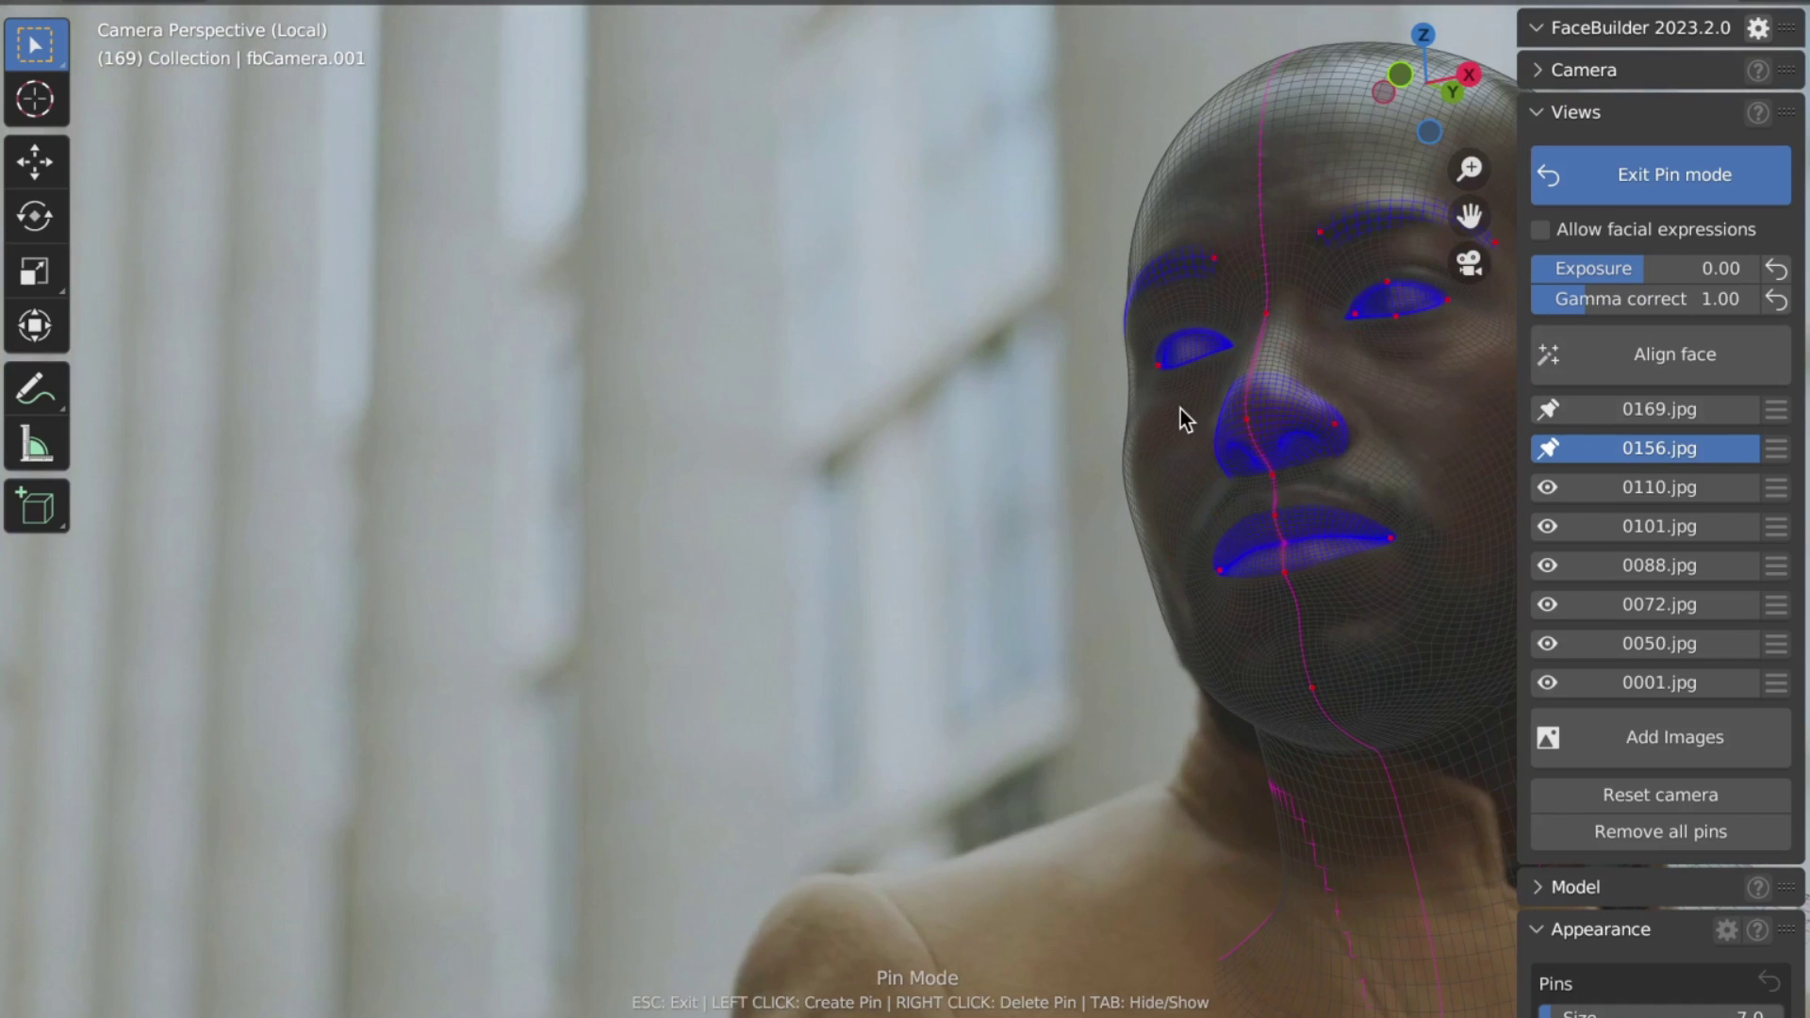
pyautogui.scroll(-3, 849, 409)
pyautogui.scroll(2, 1203, 324)
pyautogui.scroll(1, 1205, 324)
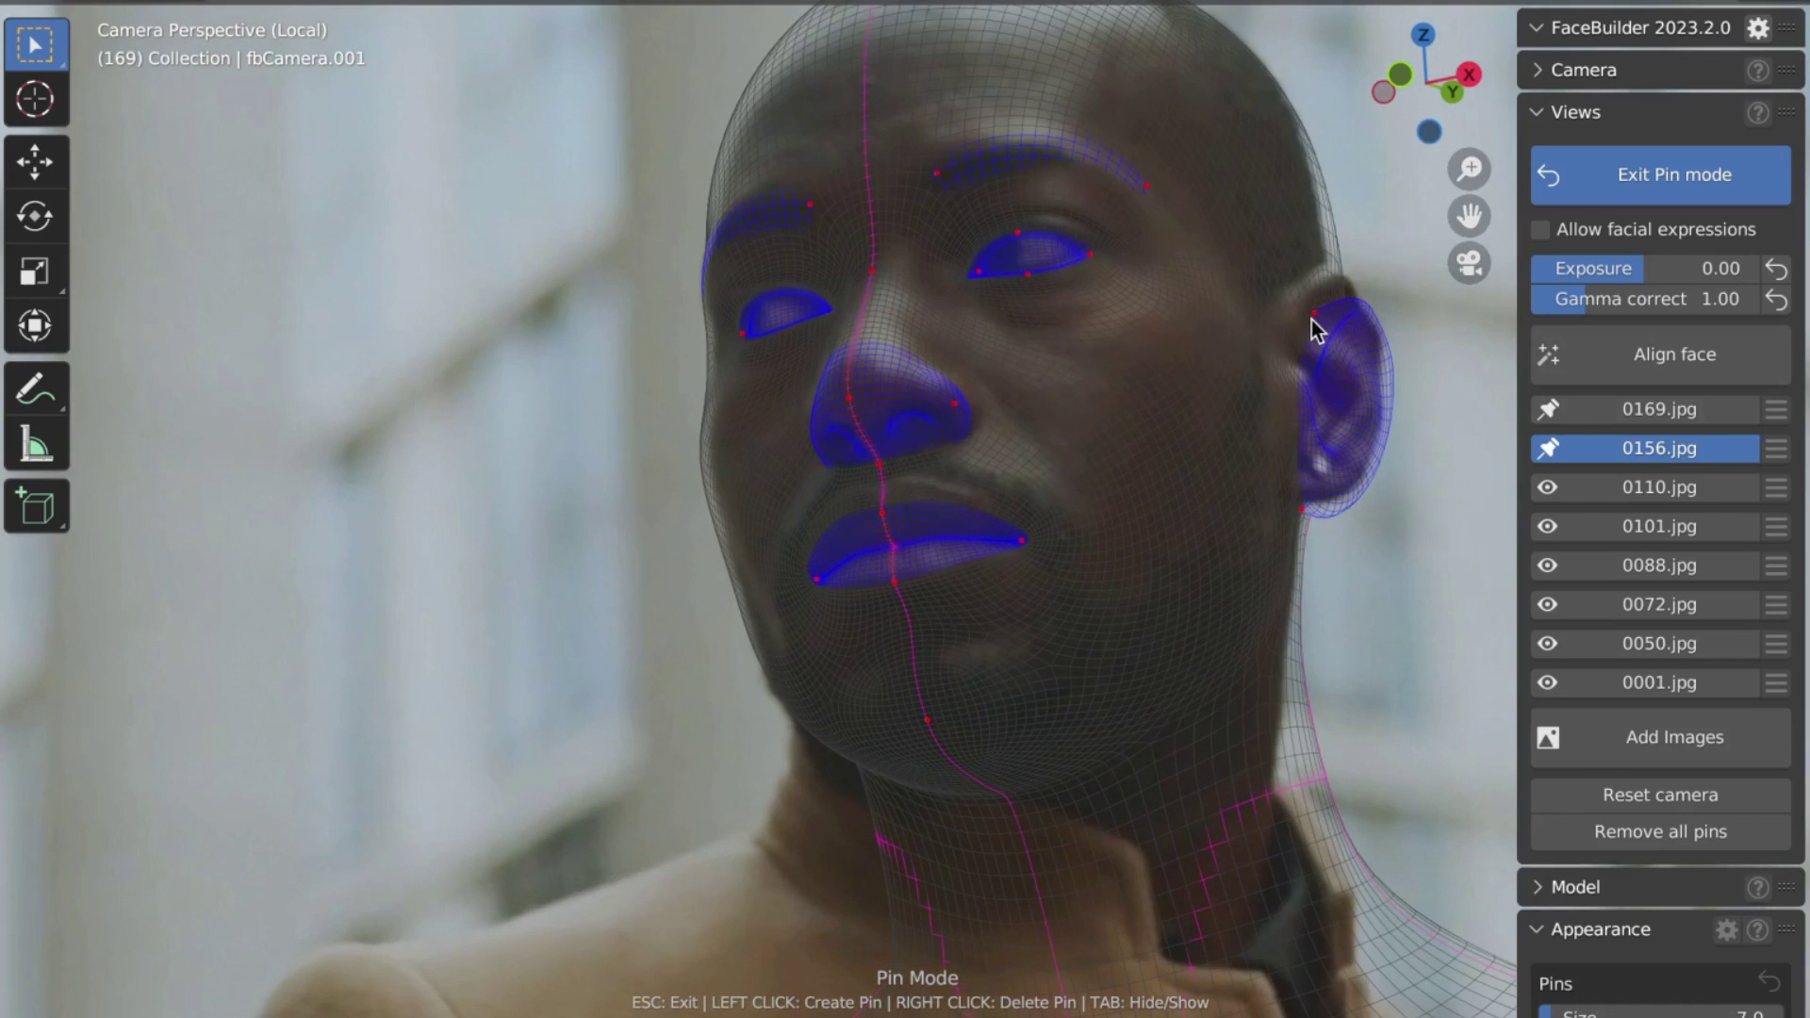
pyautogui.moveTo(1312, 320); pyautogui.dragTo(1298, 291)
pyautogui.moveTo(1301, 514); pyautogui.dragTo(1298, 499)
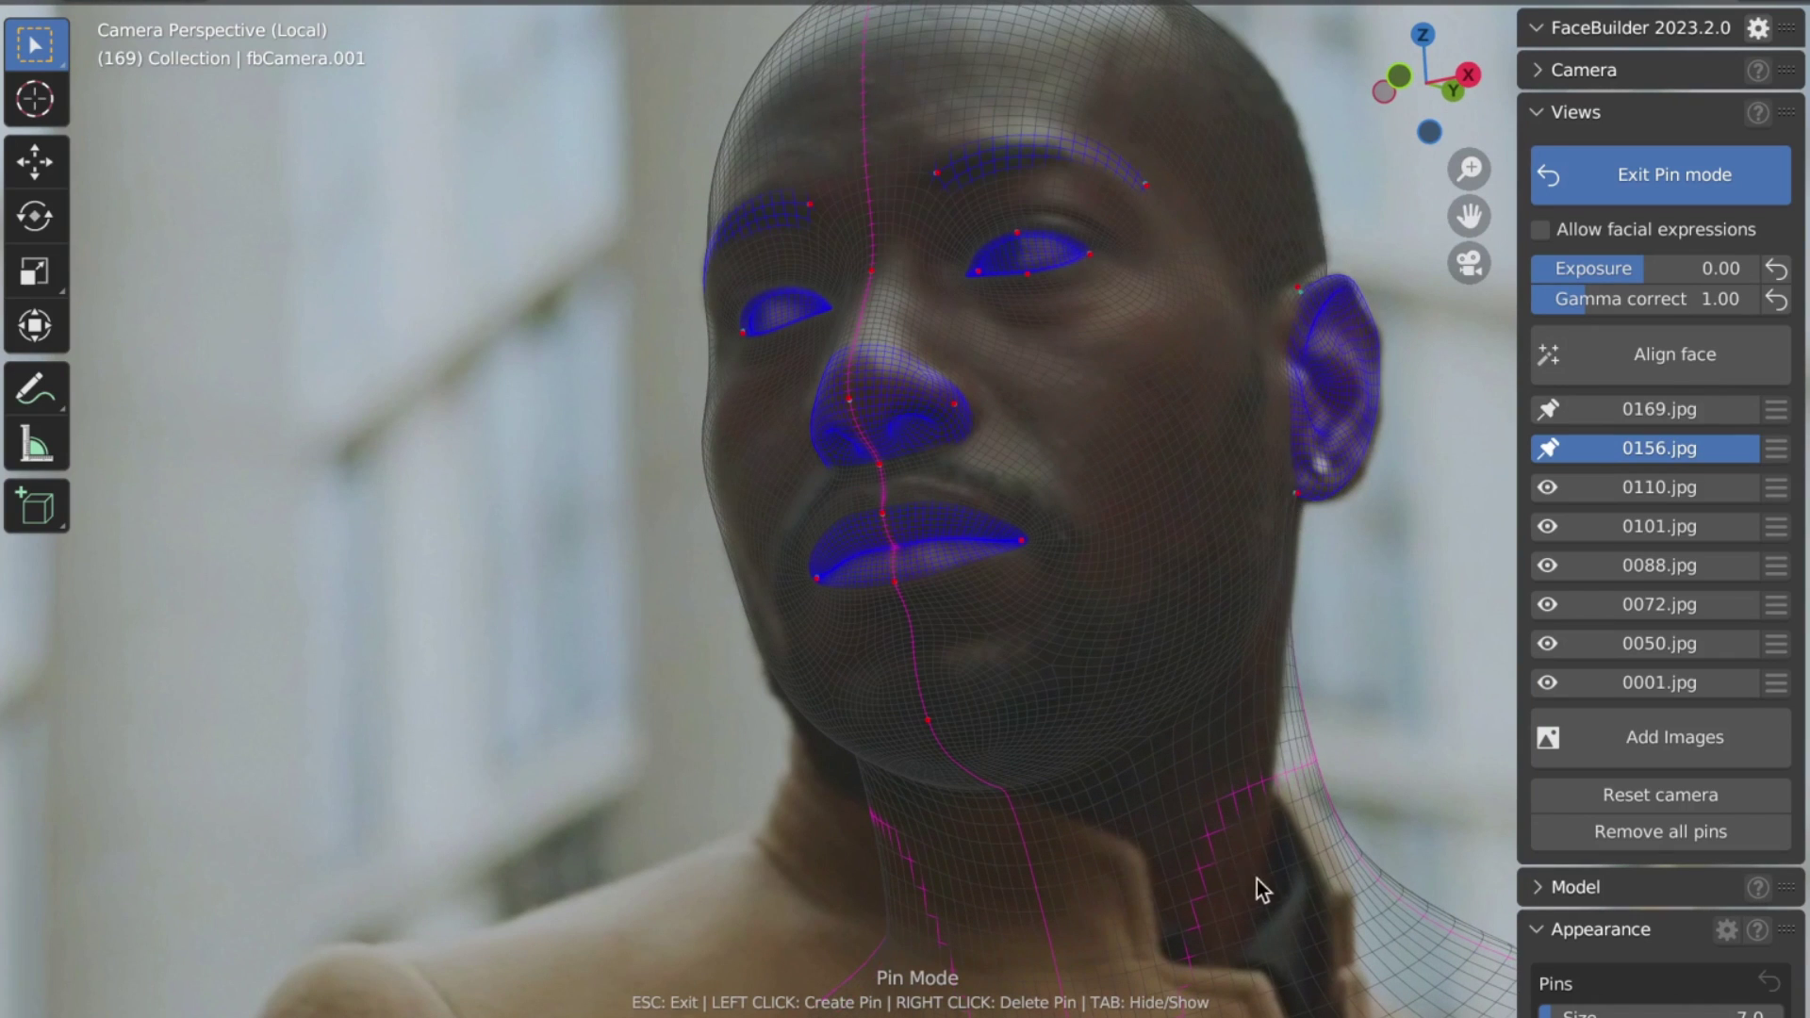
# Exclude the lower neck from the FBHead model parts
pyautogui.click(1541, 887)
pyautogui.scroll(-6, 1604, 884)
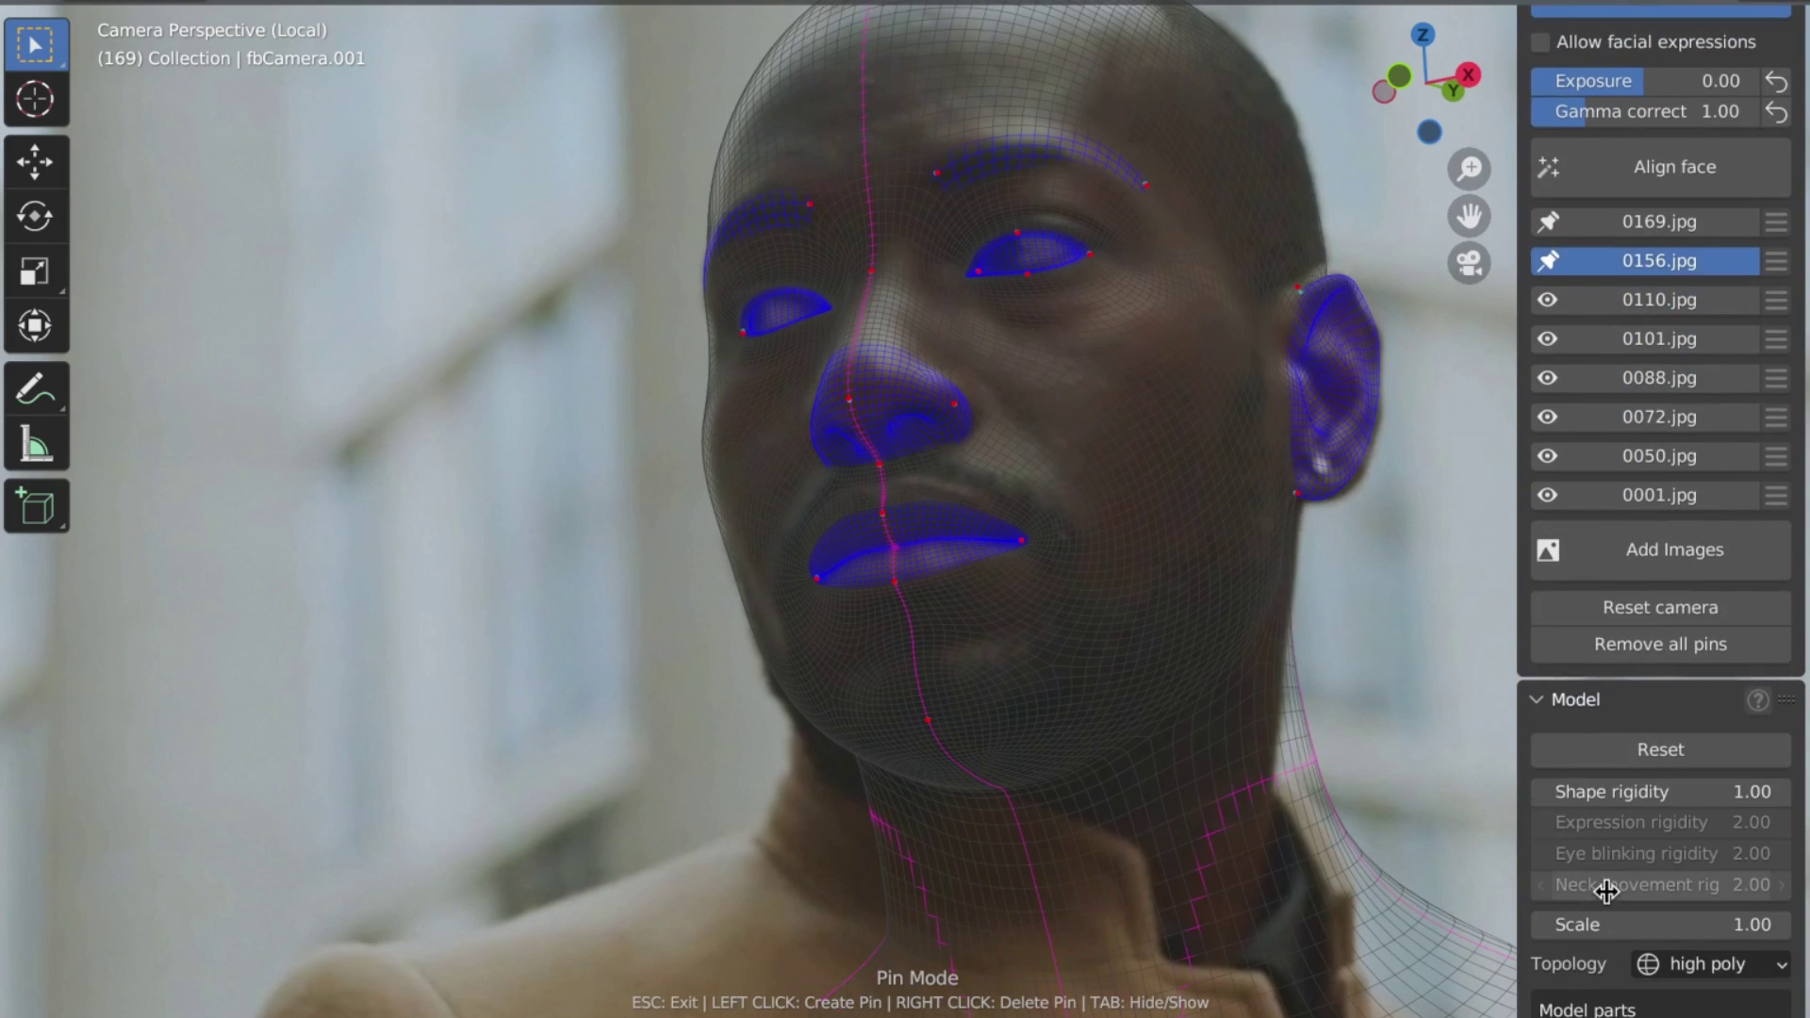
pyautogui.scroll(-2, 1589, 842)
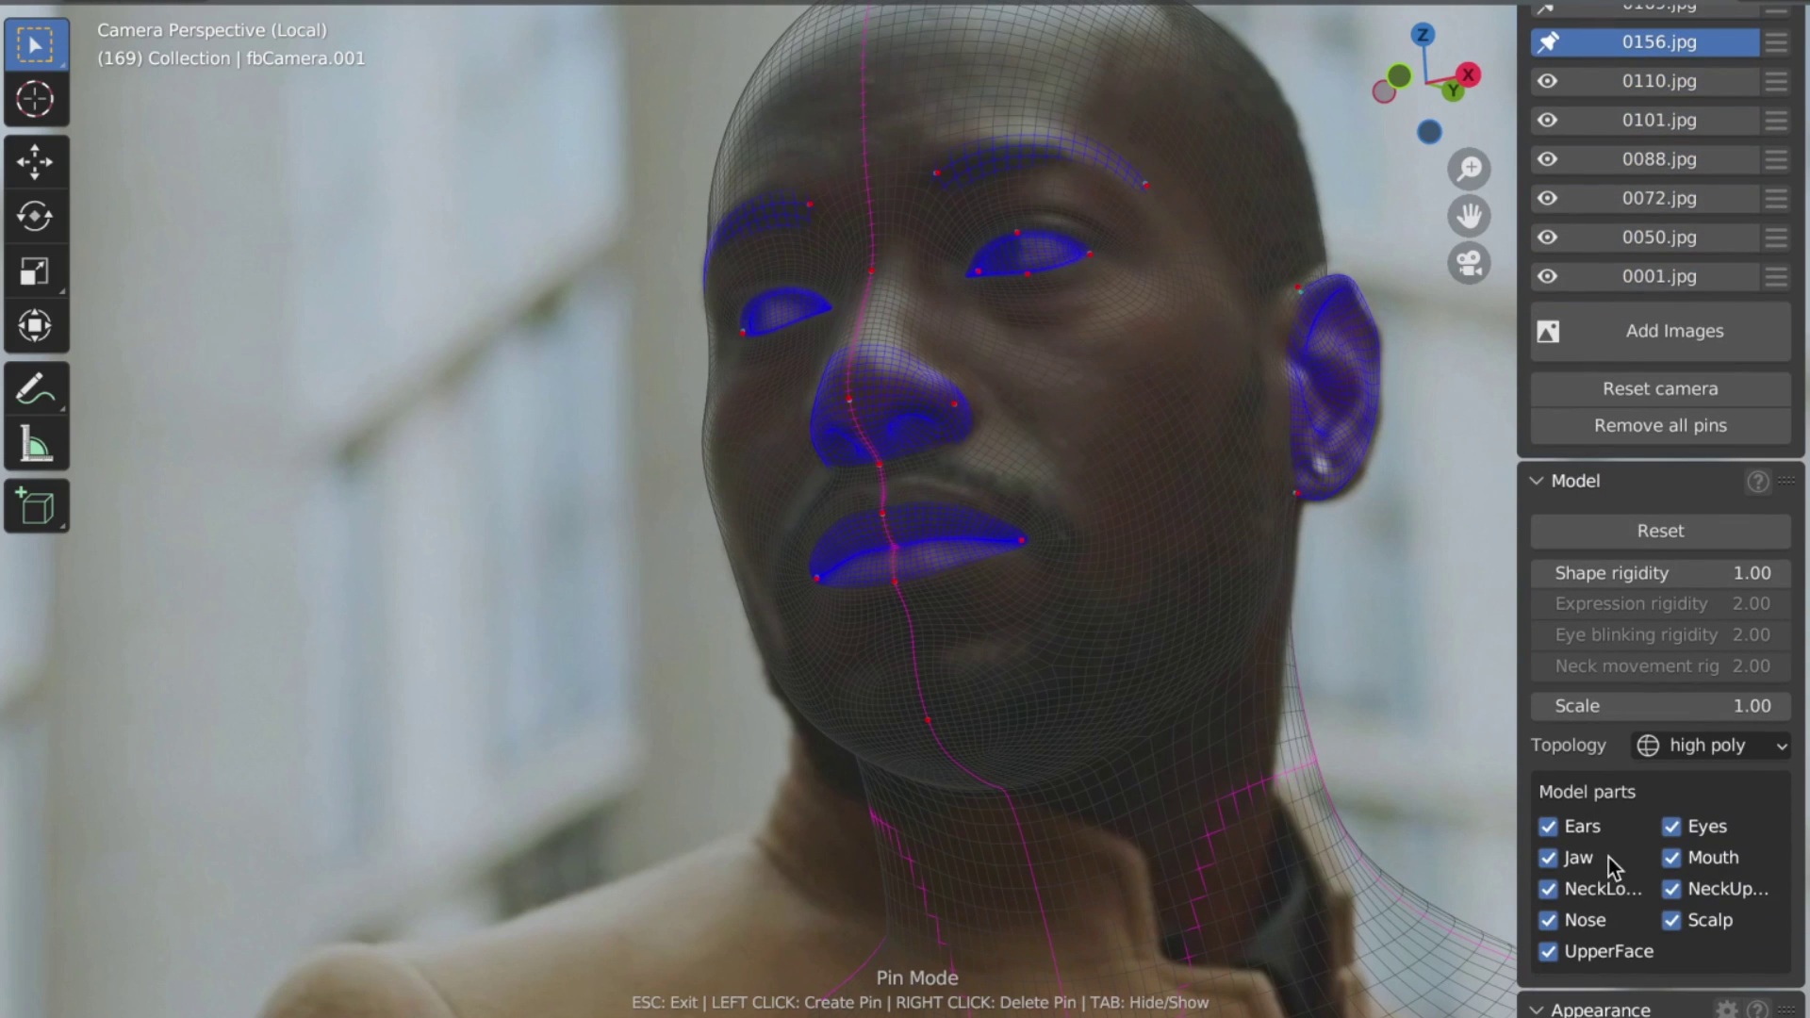
pyautogui.click(1548, 888)
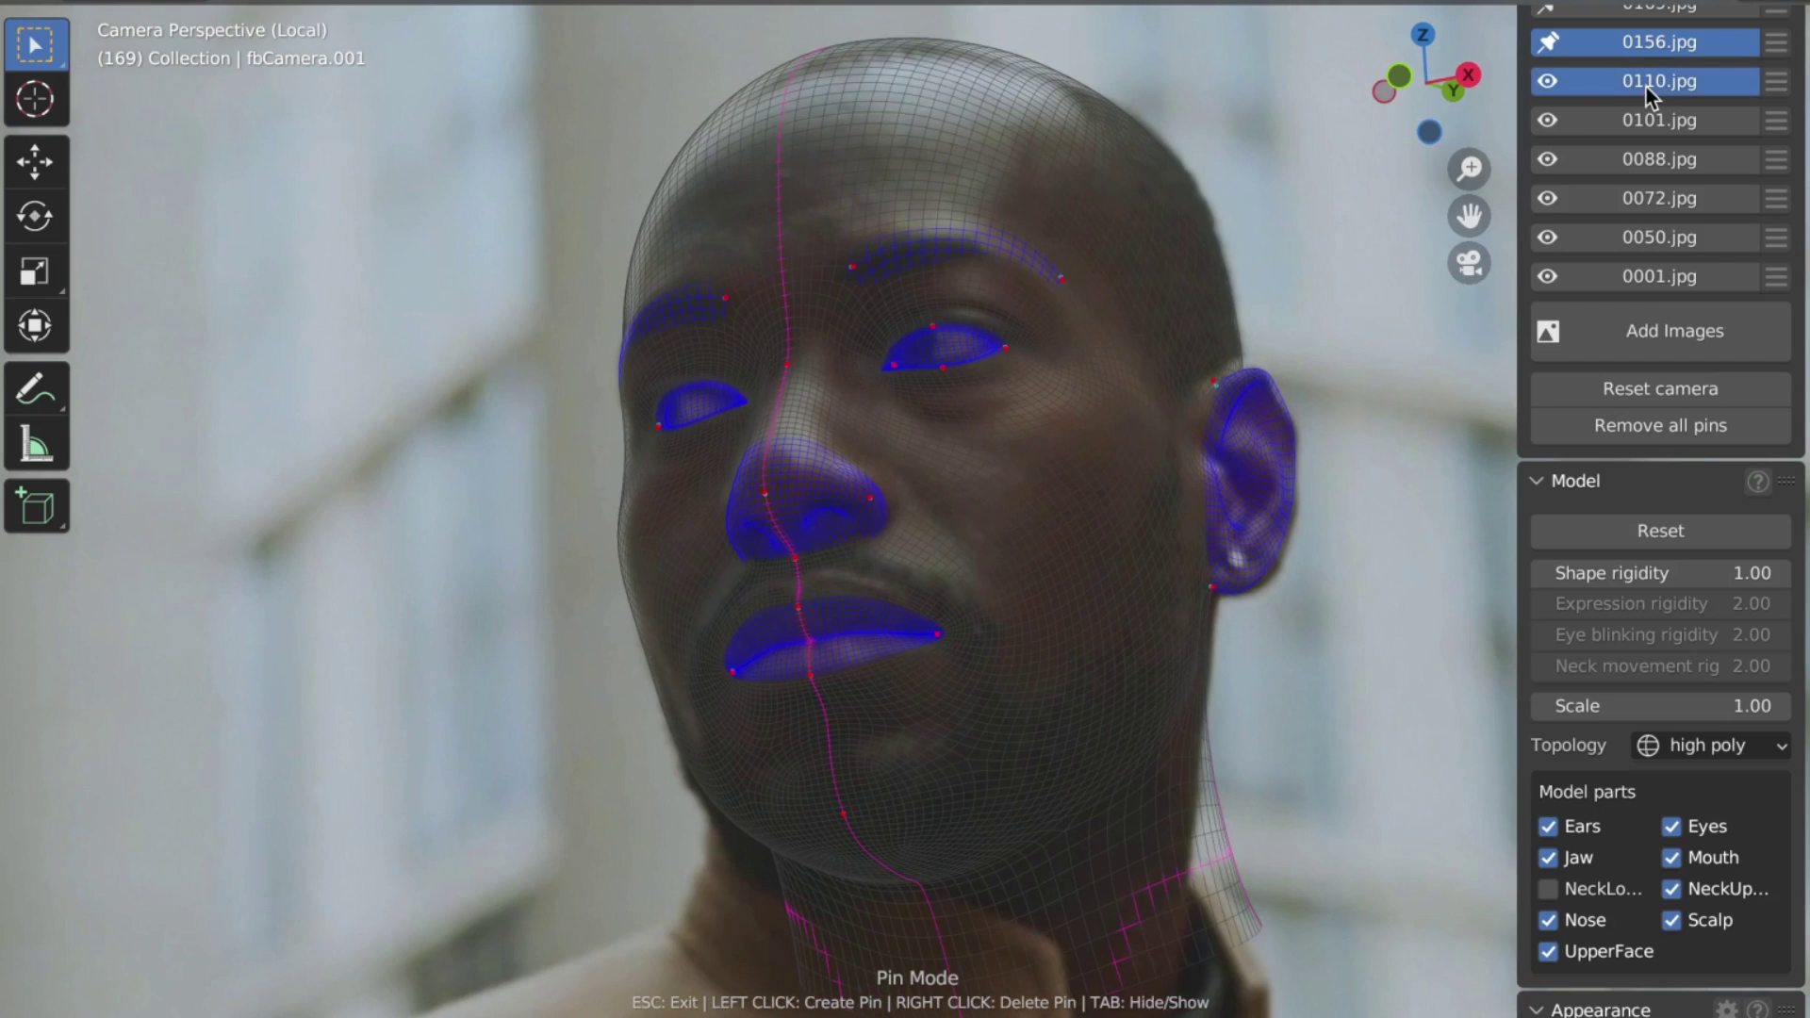
# Auto-align the head mesh in views 0110, 0101, 0088, 0072 and 0001.jpg
pyautogui.click(1646, 83)
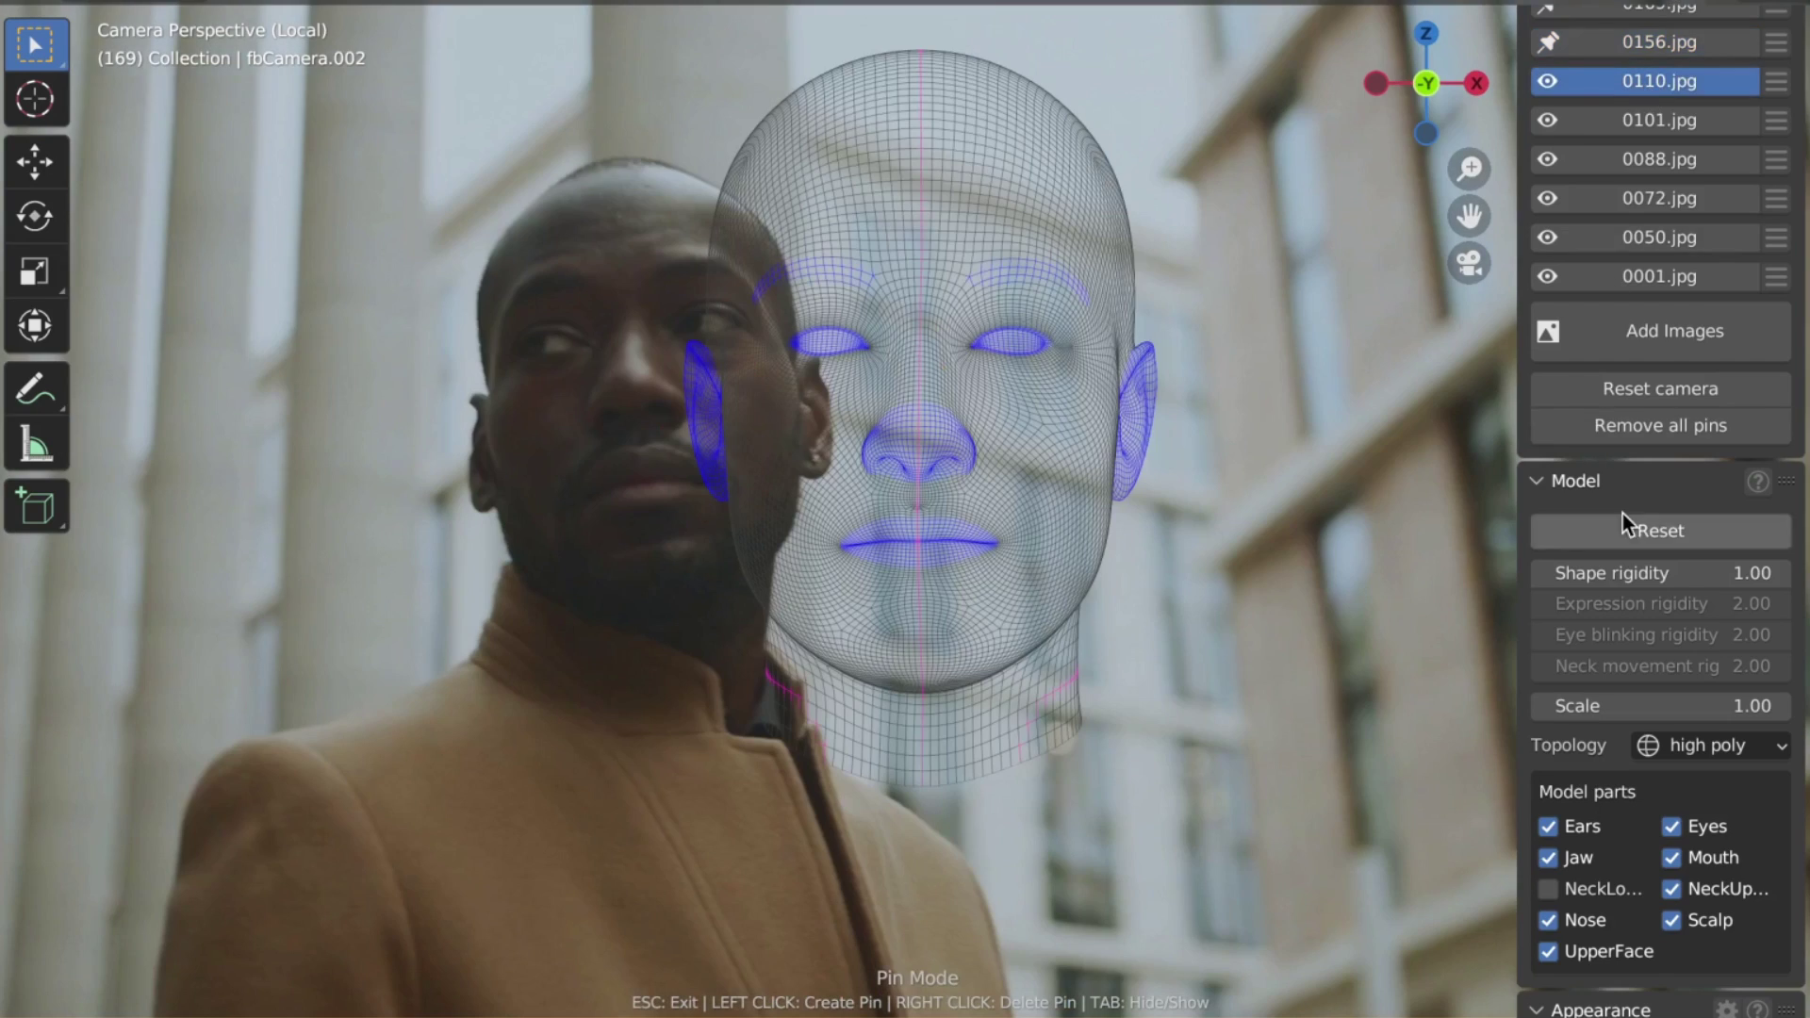
pyautogui.scroll(3, 1622, 513)
pyautogui.click(1618, 111)
pyautogui.click(1660, 276)
pyautogui.click(1659, 105)
pyautogui.click(1667, 315)
pyautogui.click(1659, 106)
pyautogui.click(1677, 354)
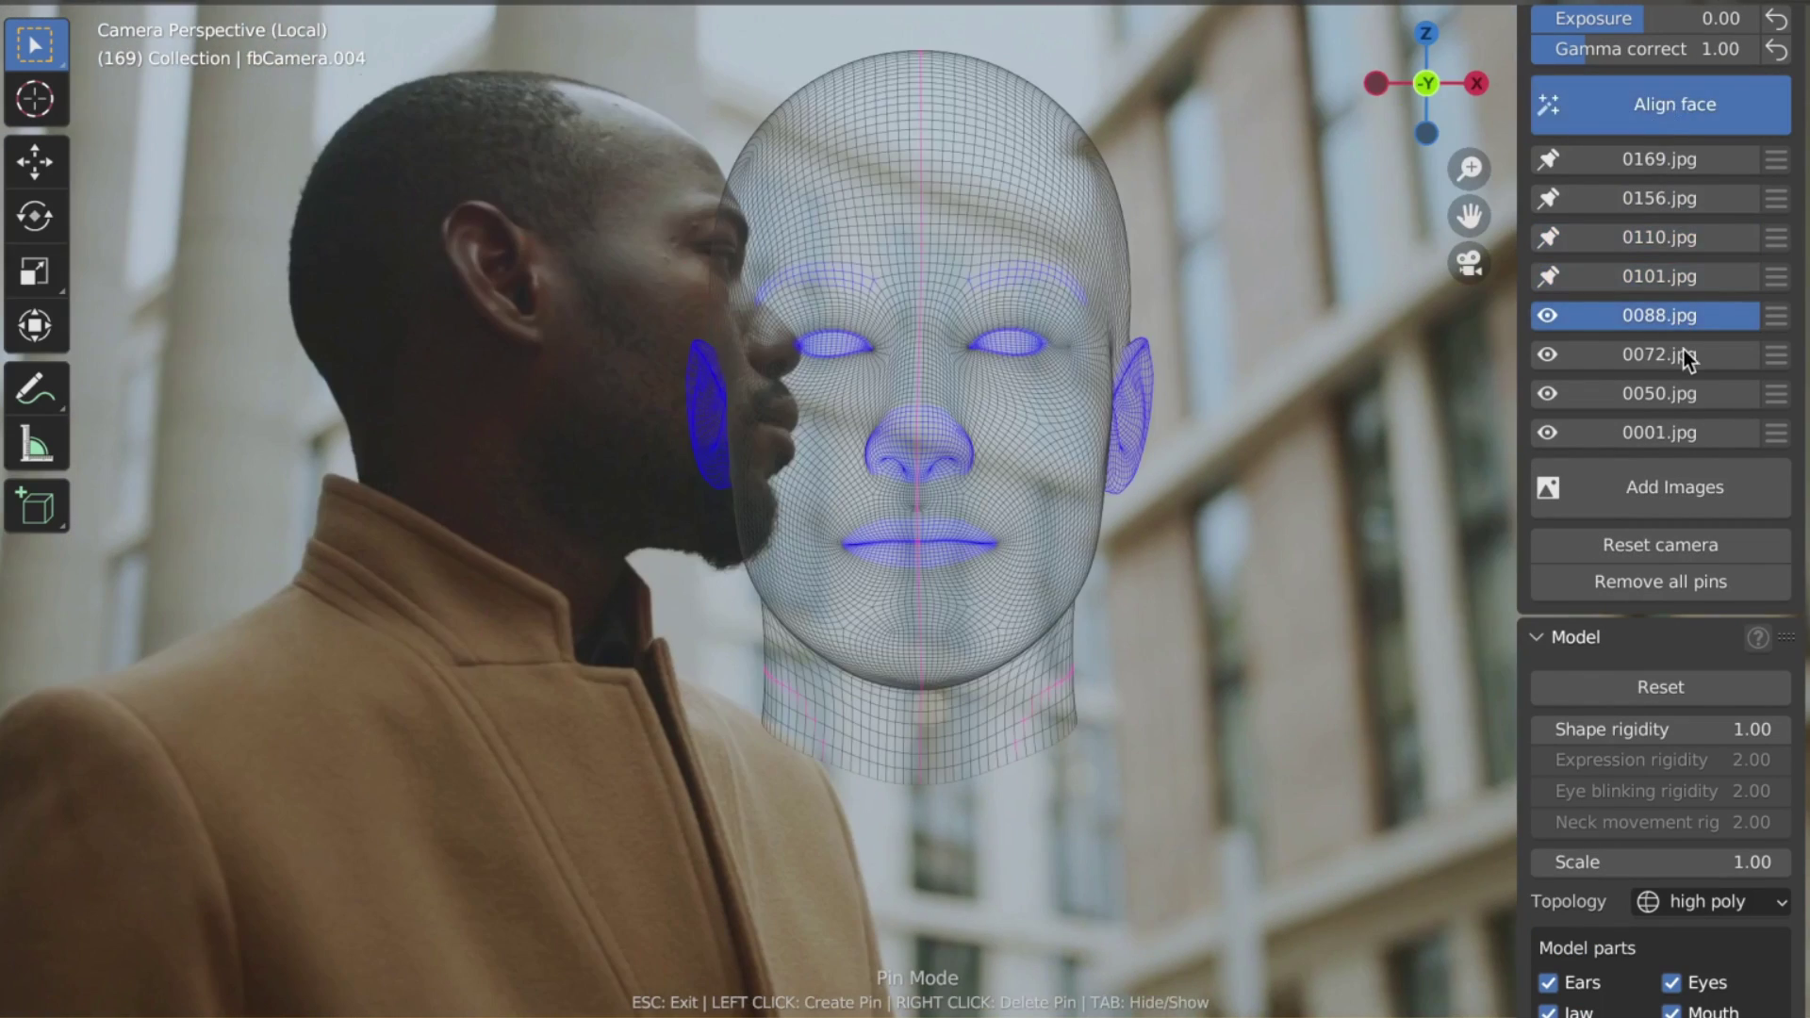
pyautogui.click(1659, 105)
pyautogui.click(1664, 432)
pyautogui.click(1664, 104)
# Delete the 0050.jpg view, pin the right lip corner, and review 0169 and 0156 views
pyautogui.rightClick(1670, 393)
pyautogui.click(1678, 362)
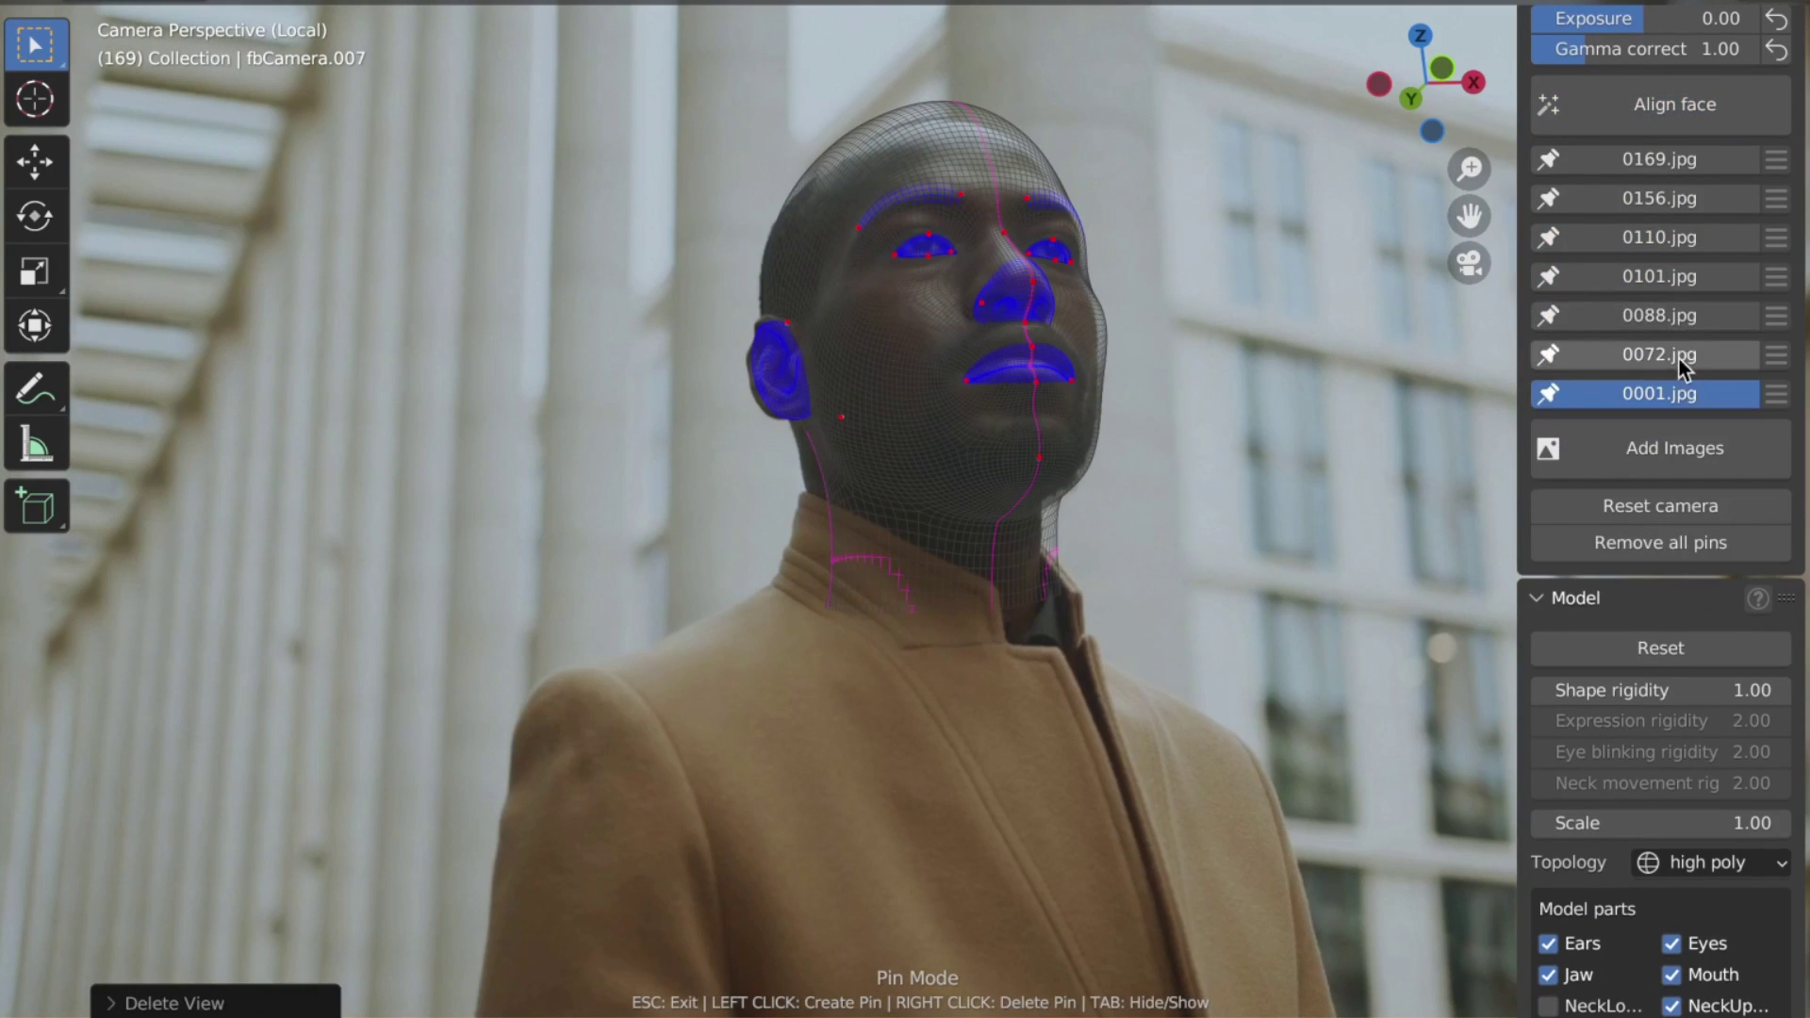
pyautogui.scroll(10, 1678, 358)
pyautogui.scroll(5, 1031, 191)
pyautogui.moveTo(1292, 202); pyautogui.dragTo(1291, 182)
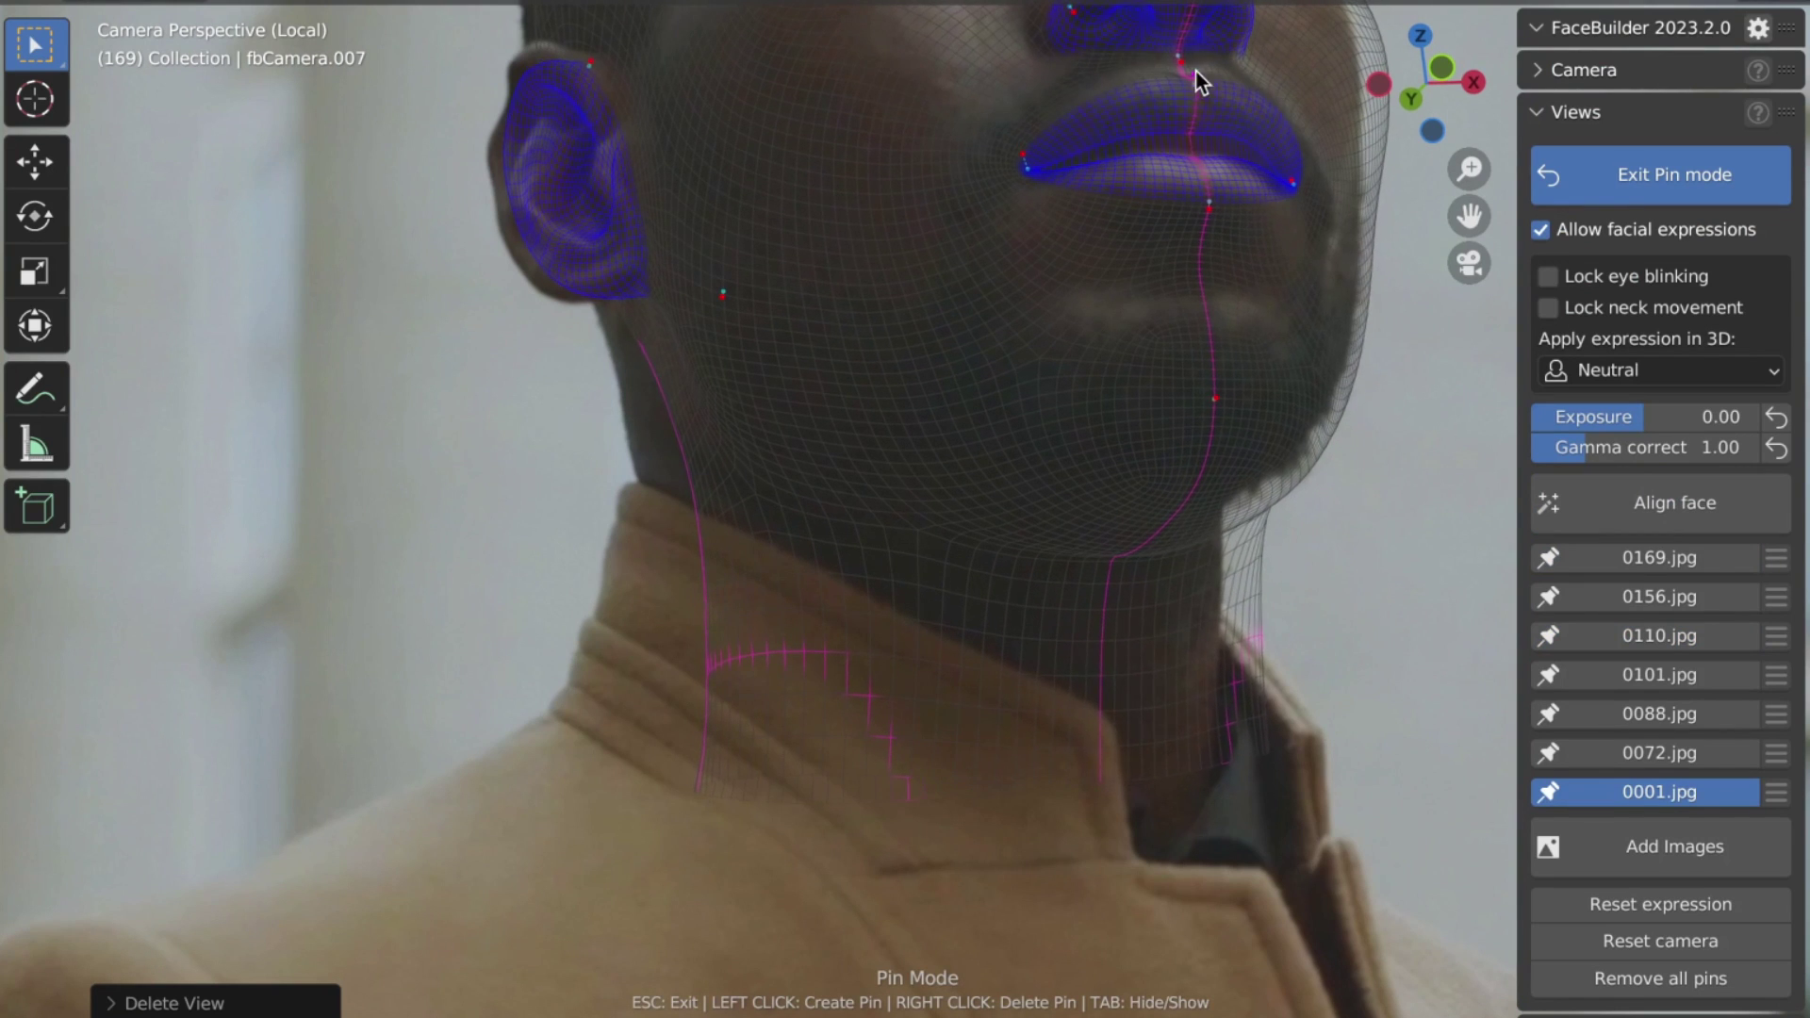
pyautogui.click(1659, 557)
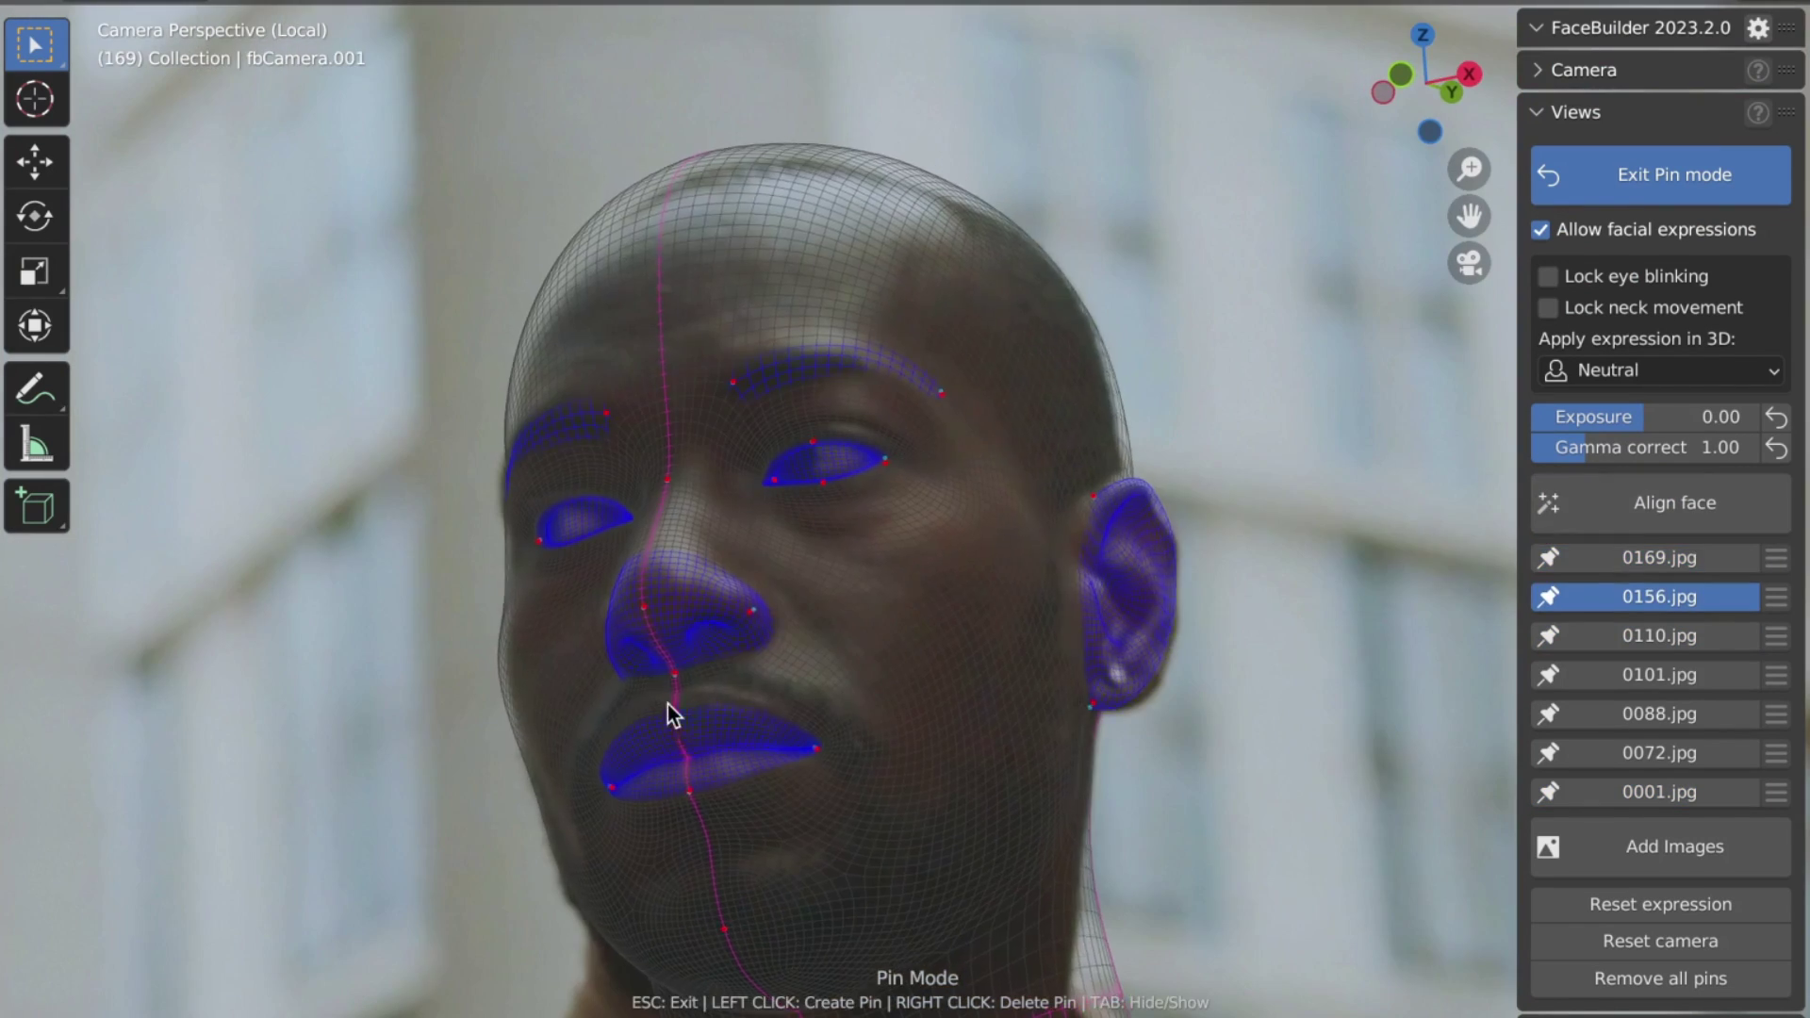
pyautogui.click(1648, 636)
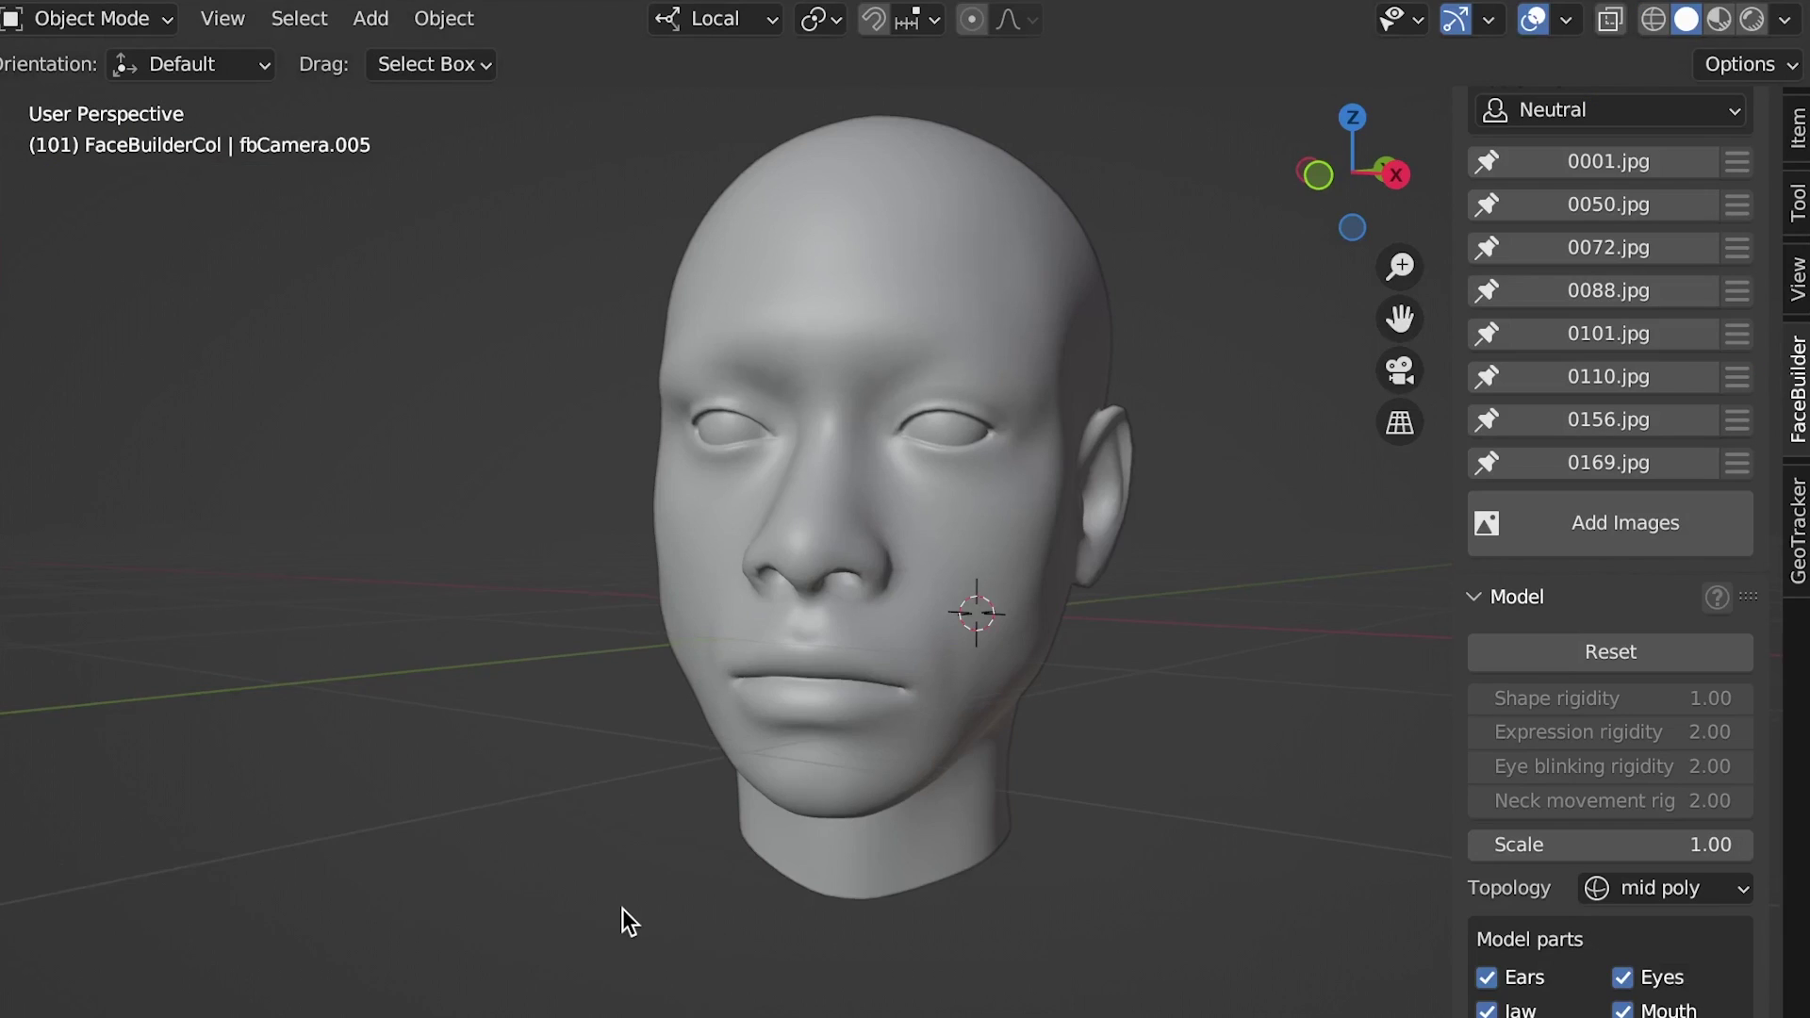
pyautogui.moveTo(622, 909); pyautogui.dragTo(485, 959, button='middle')
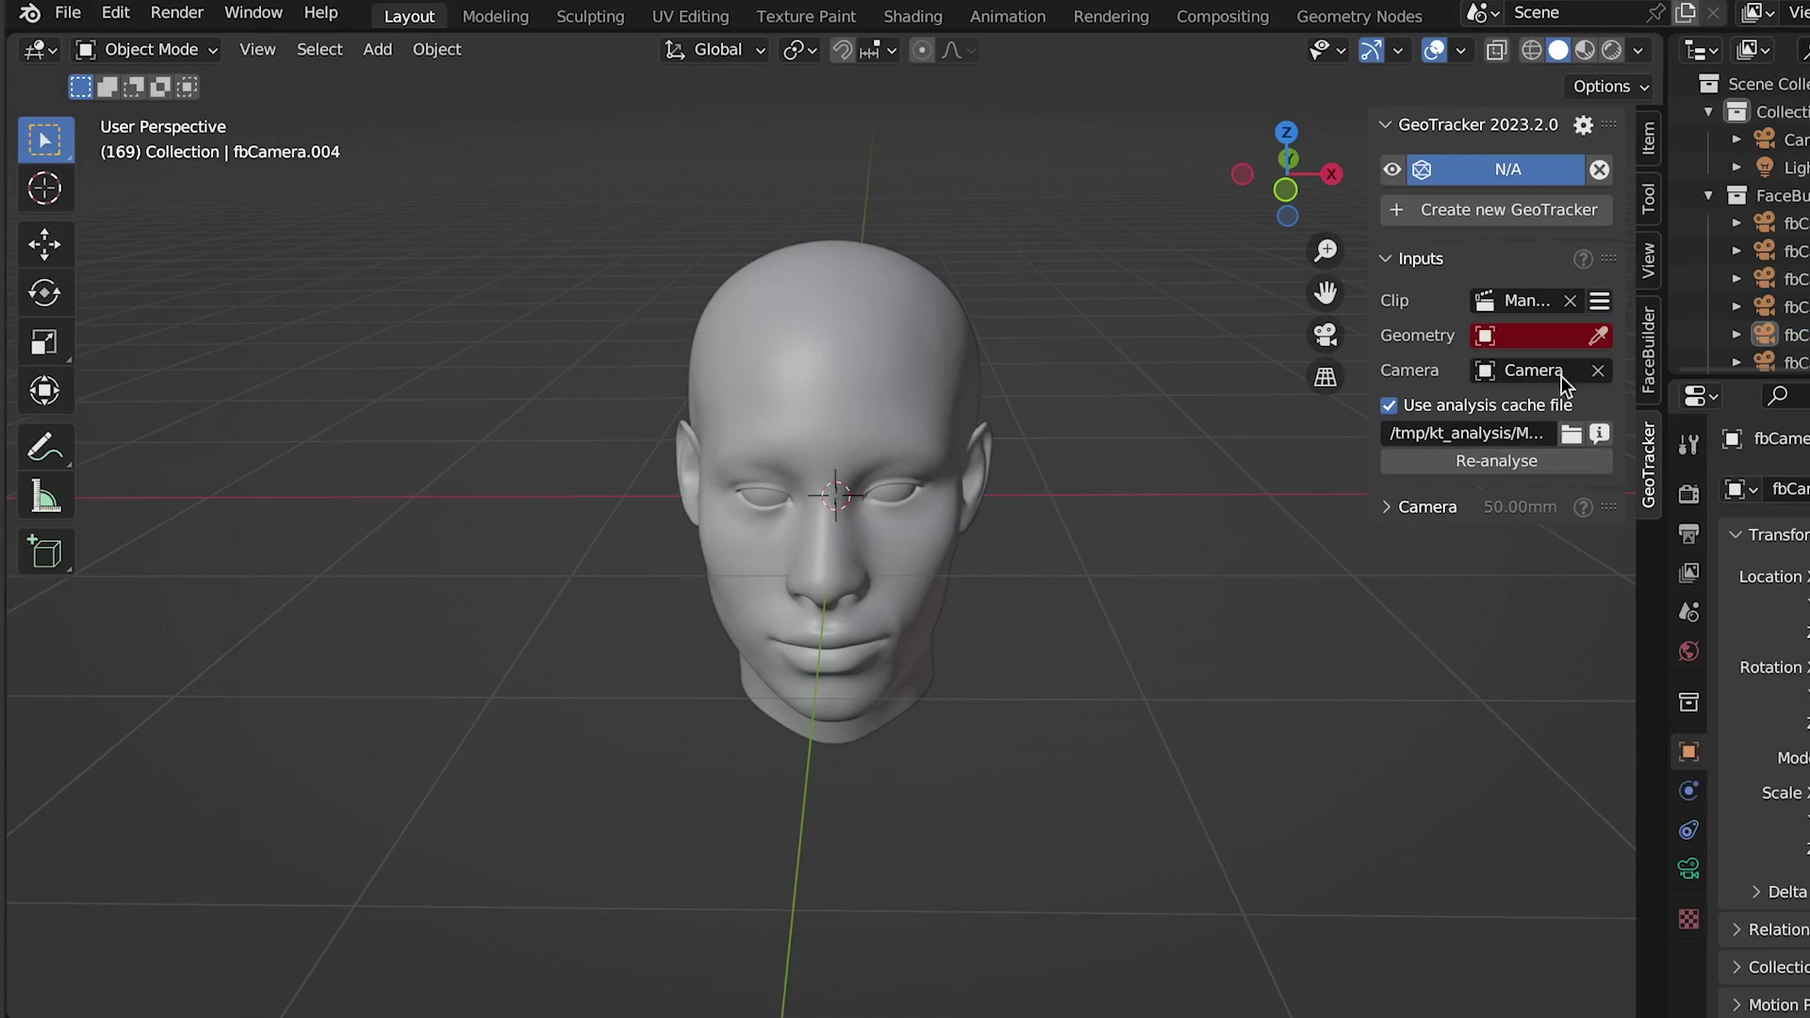
# Set FBHead as the GeoTracker geometry and fix the focal length at 45 mm
pyautogui.click(1558, 342)
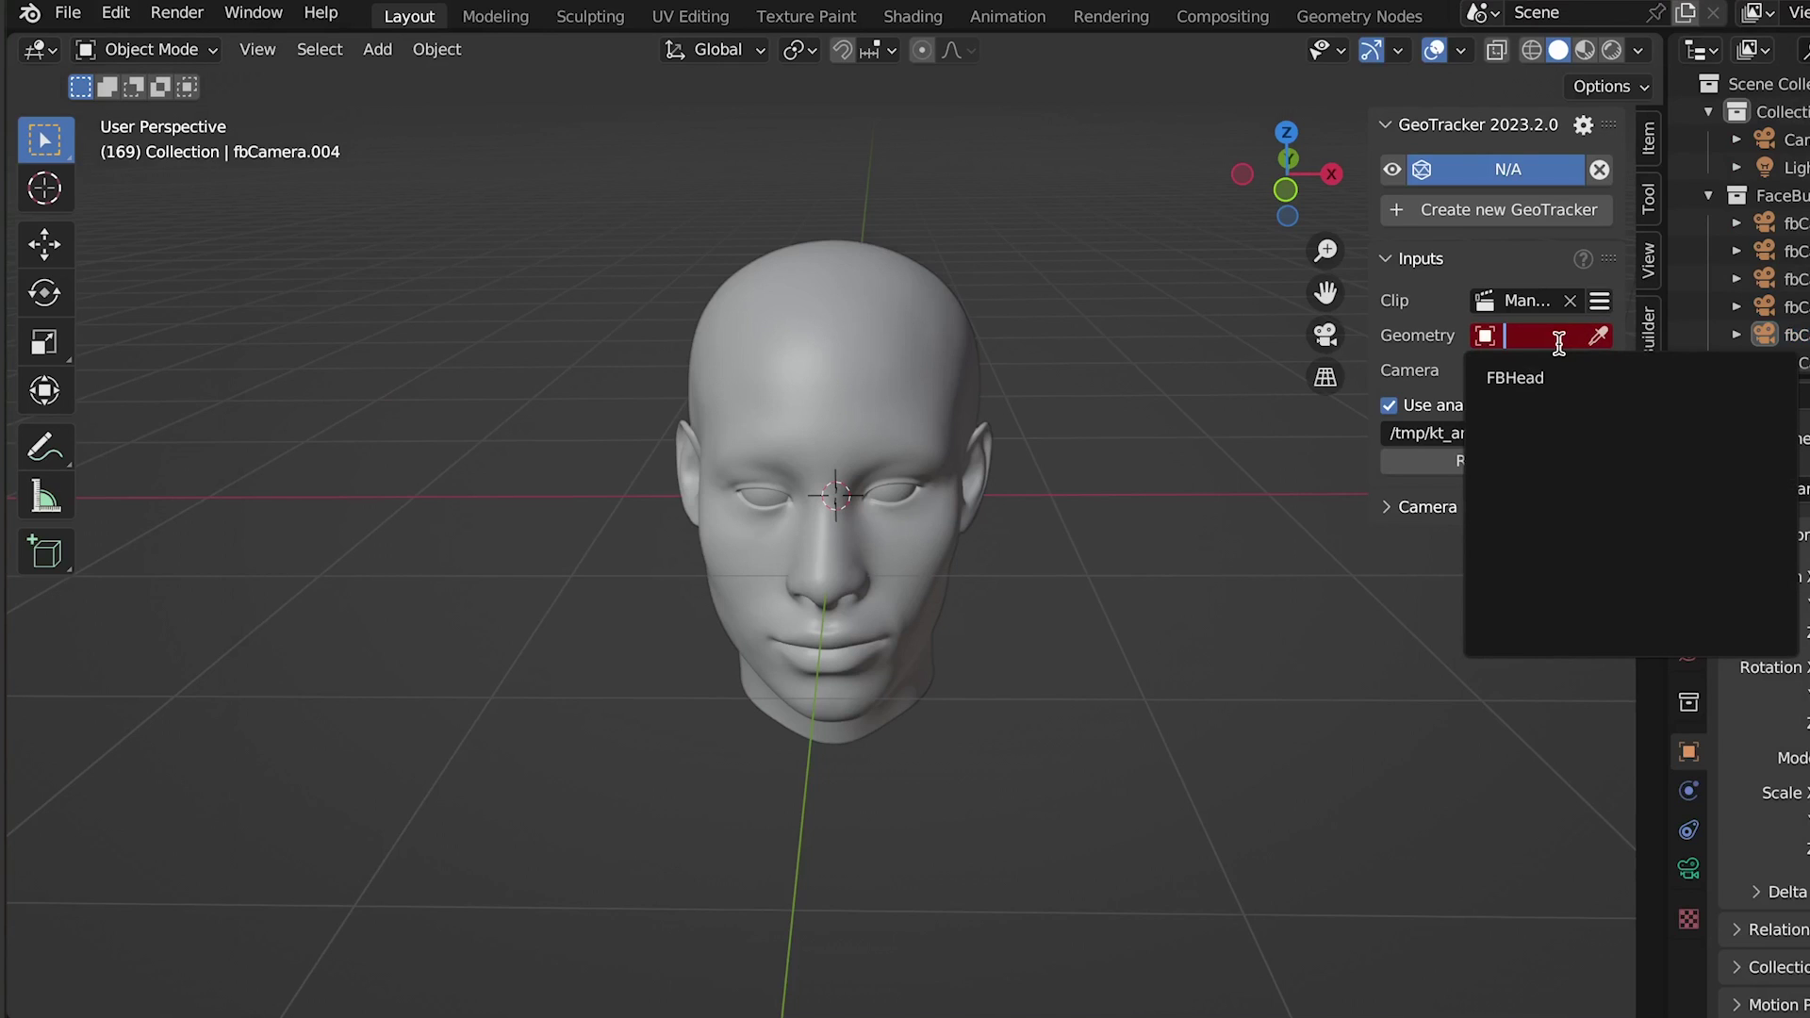
pyautogui.click(1548, 375)
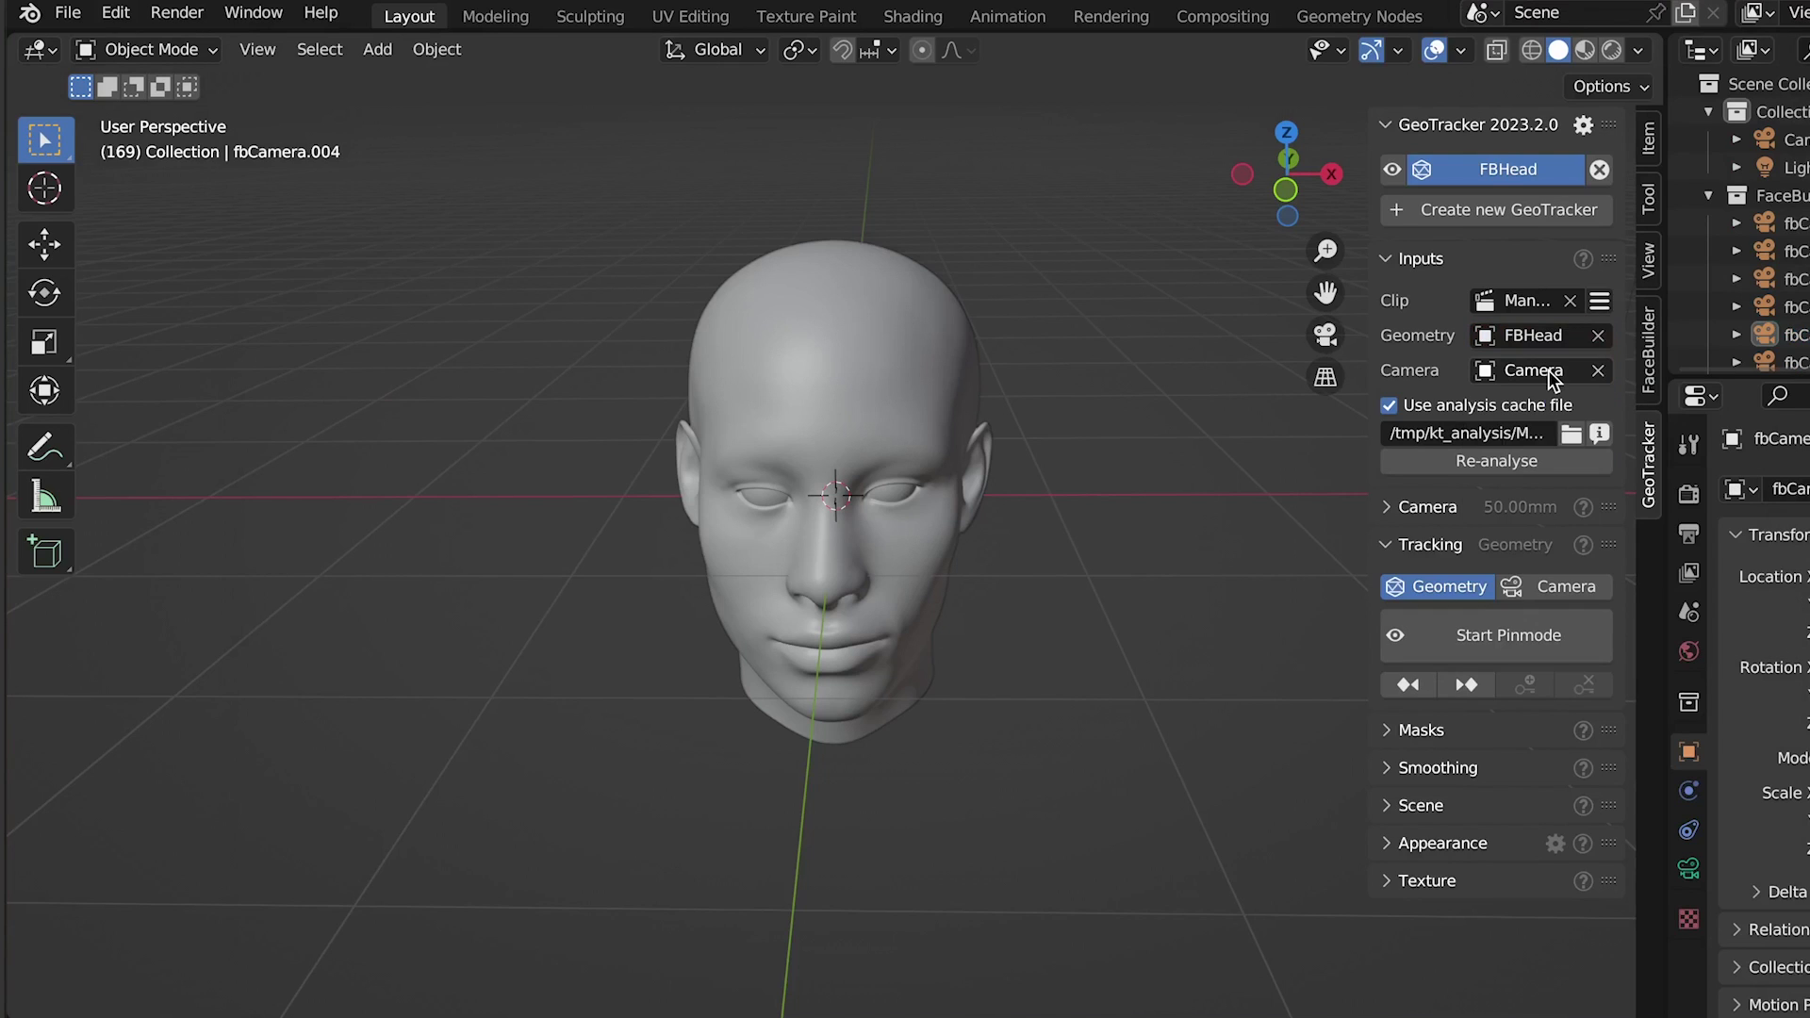
pyautogui.click(1467, 659)
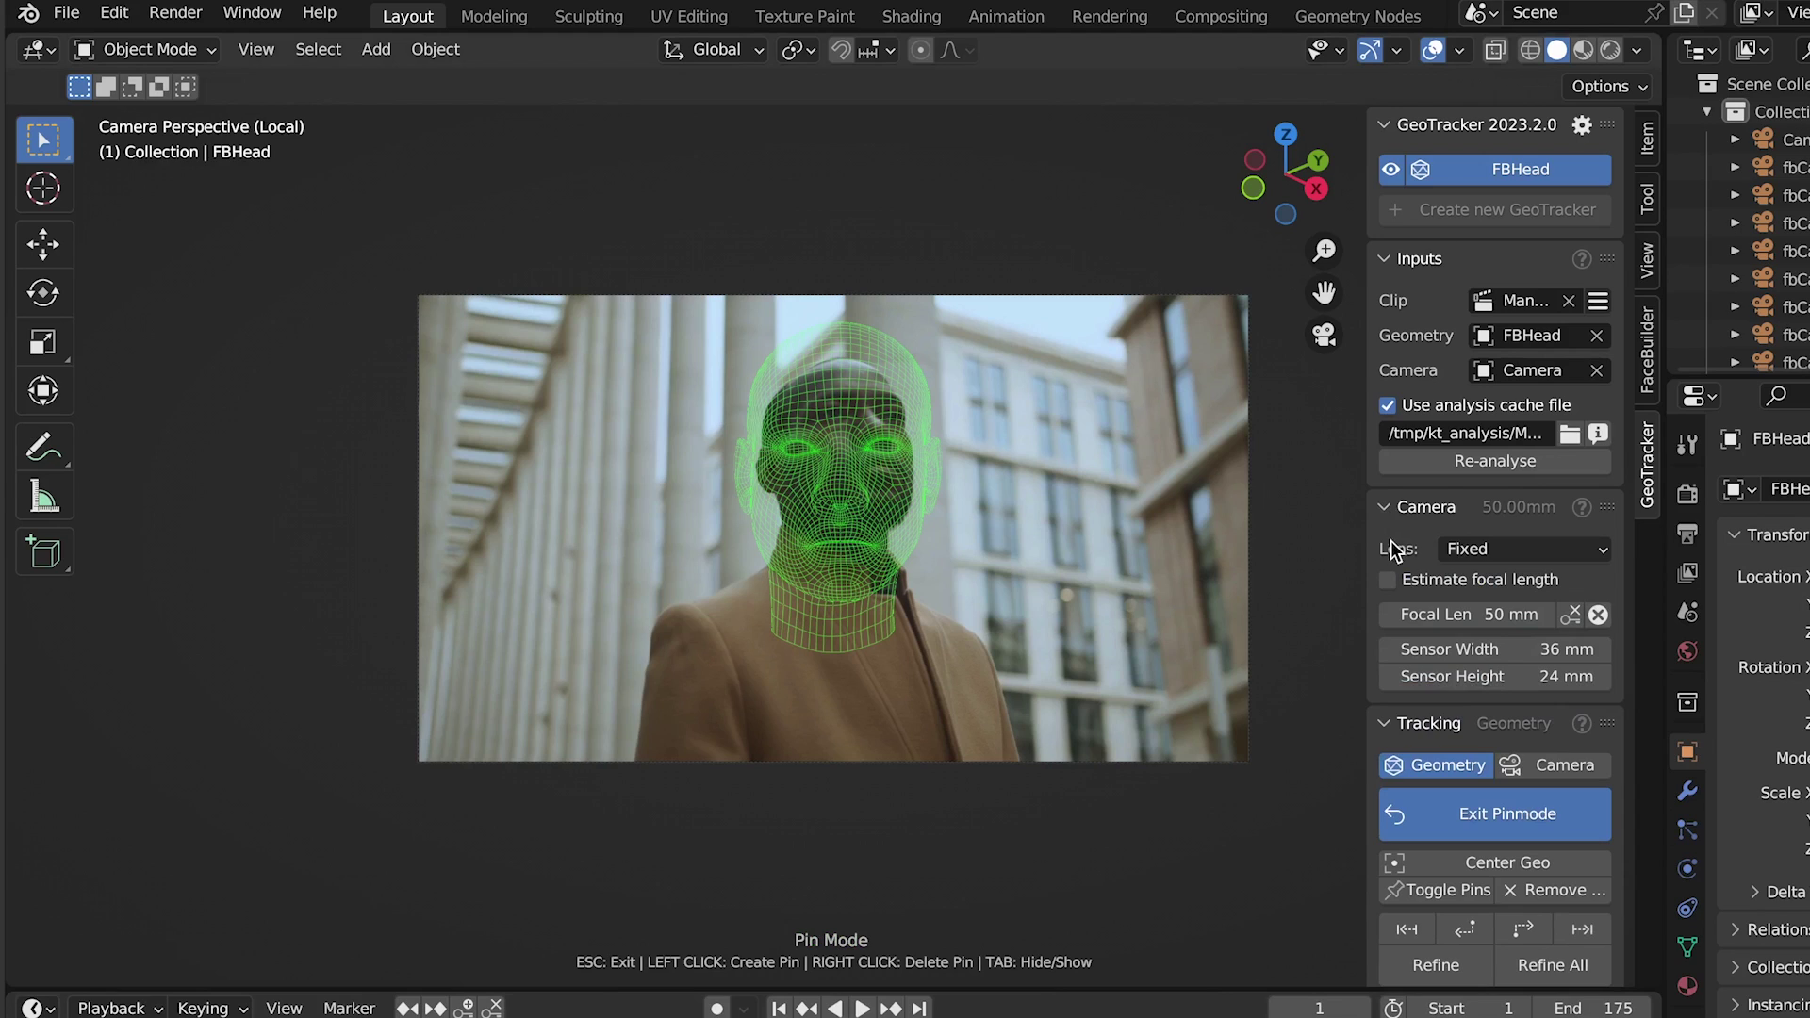
pyautogui.click(1497, 613)
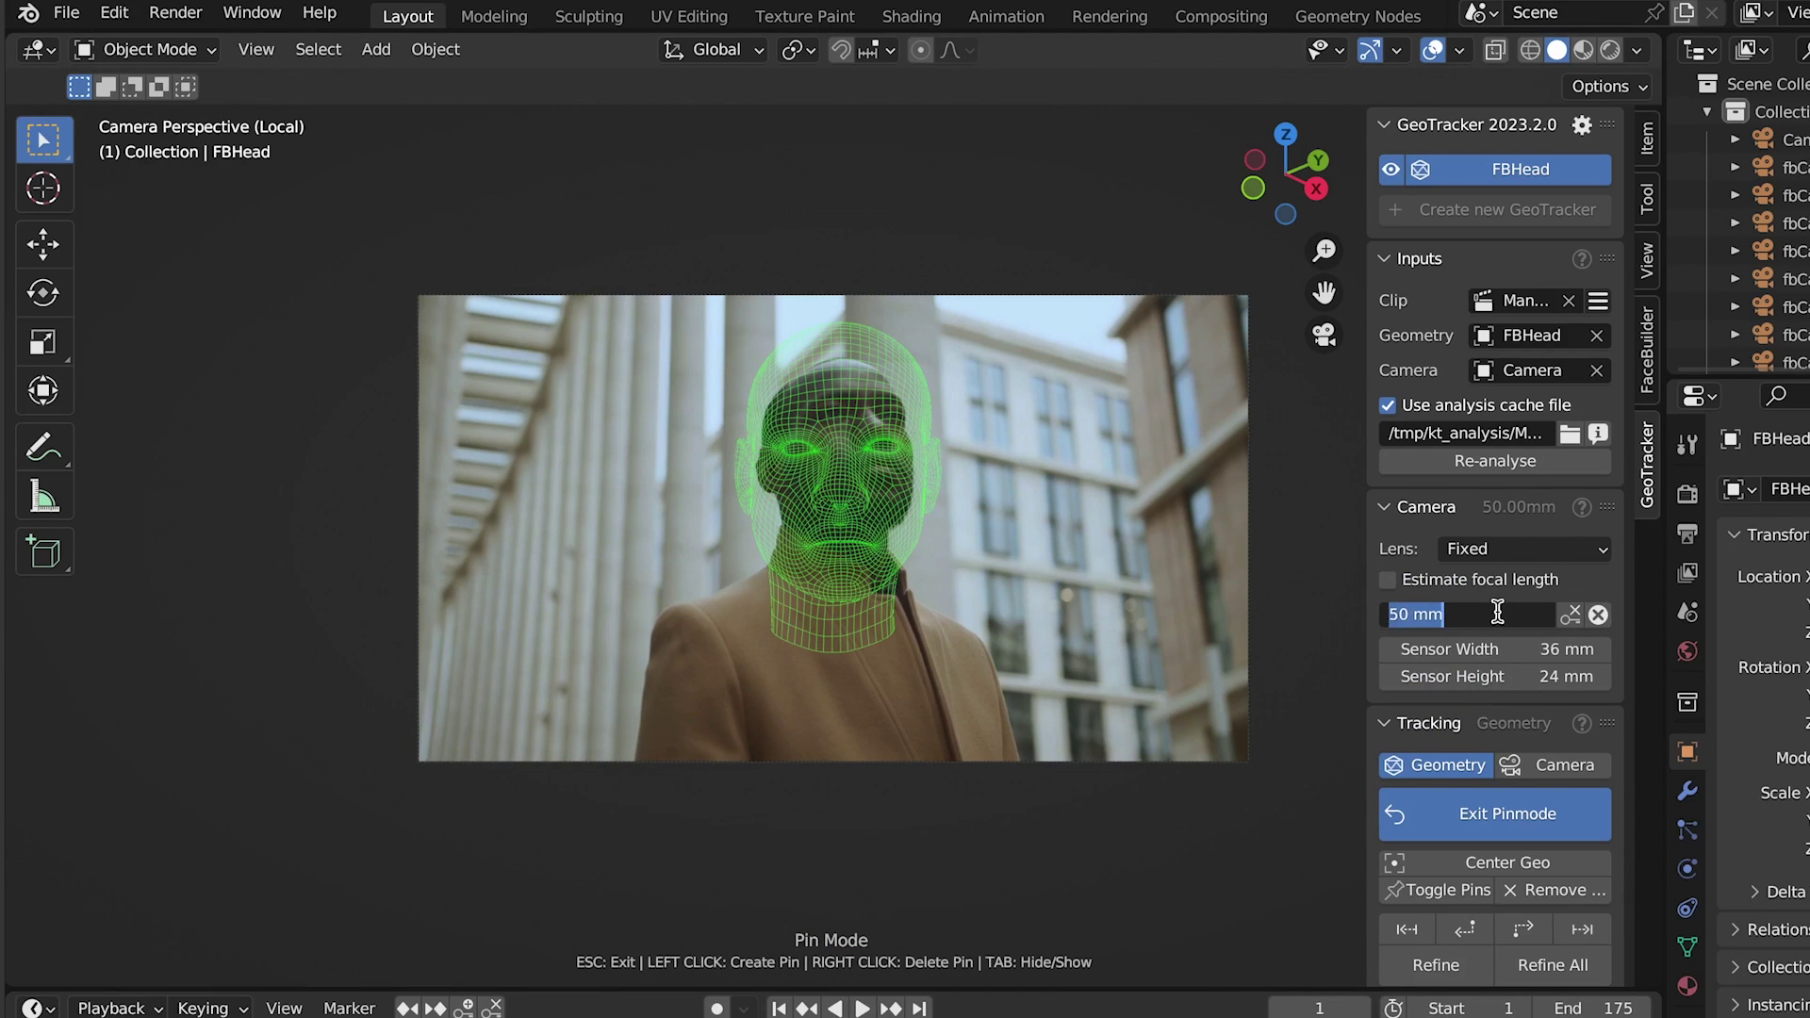
pyautogui.write('45')
pyautogui.press('Return')
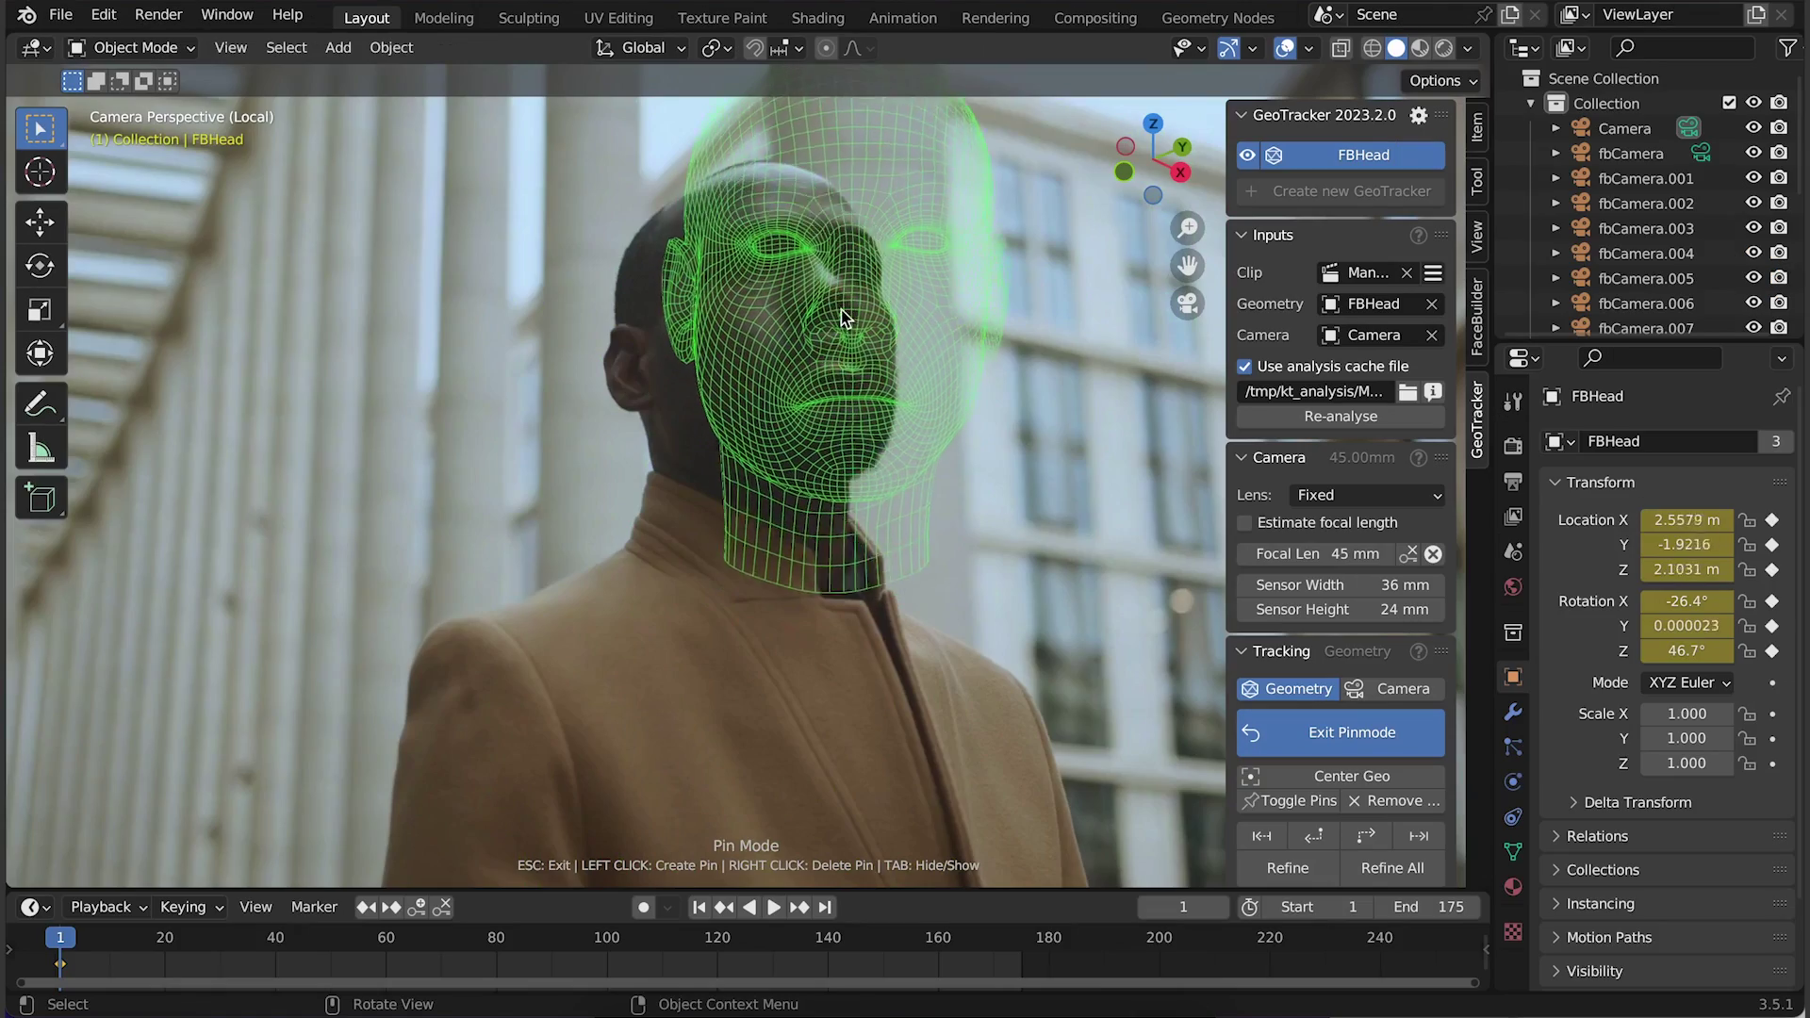
# Pin the head mesh onto the man's face, exit pin mode, and hide the upper neck
pyautogui.moveTo(942, 341); pyautogui.dragTo(938, 312)
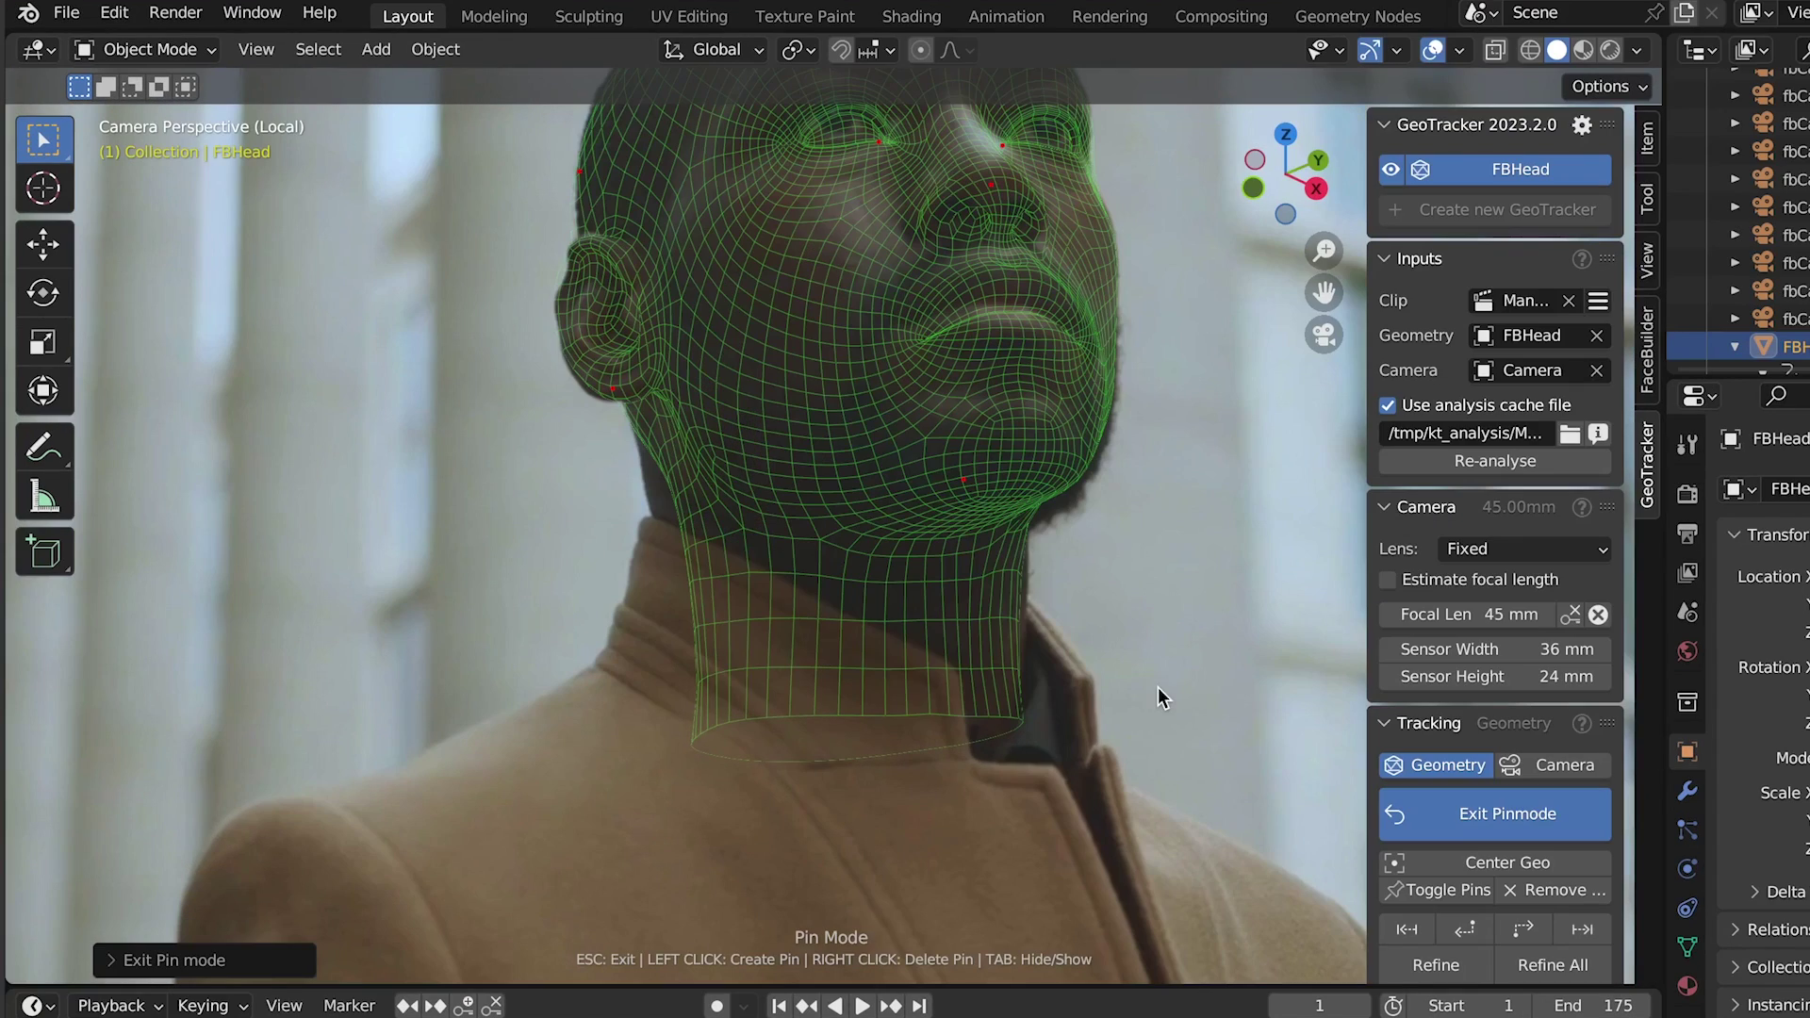
pyautogui.click(1477, 801)
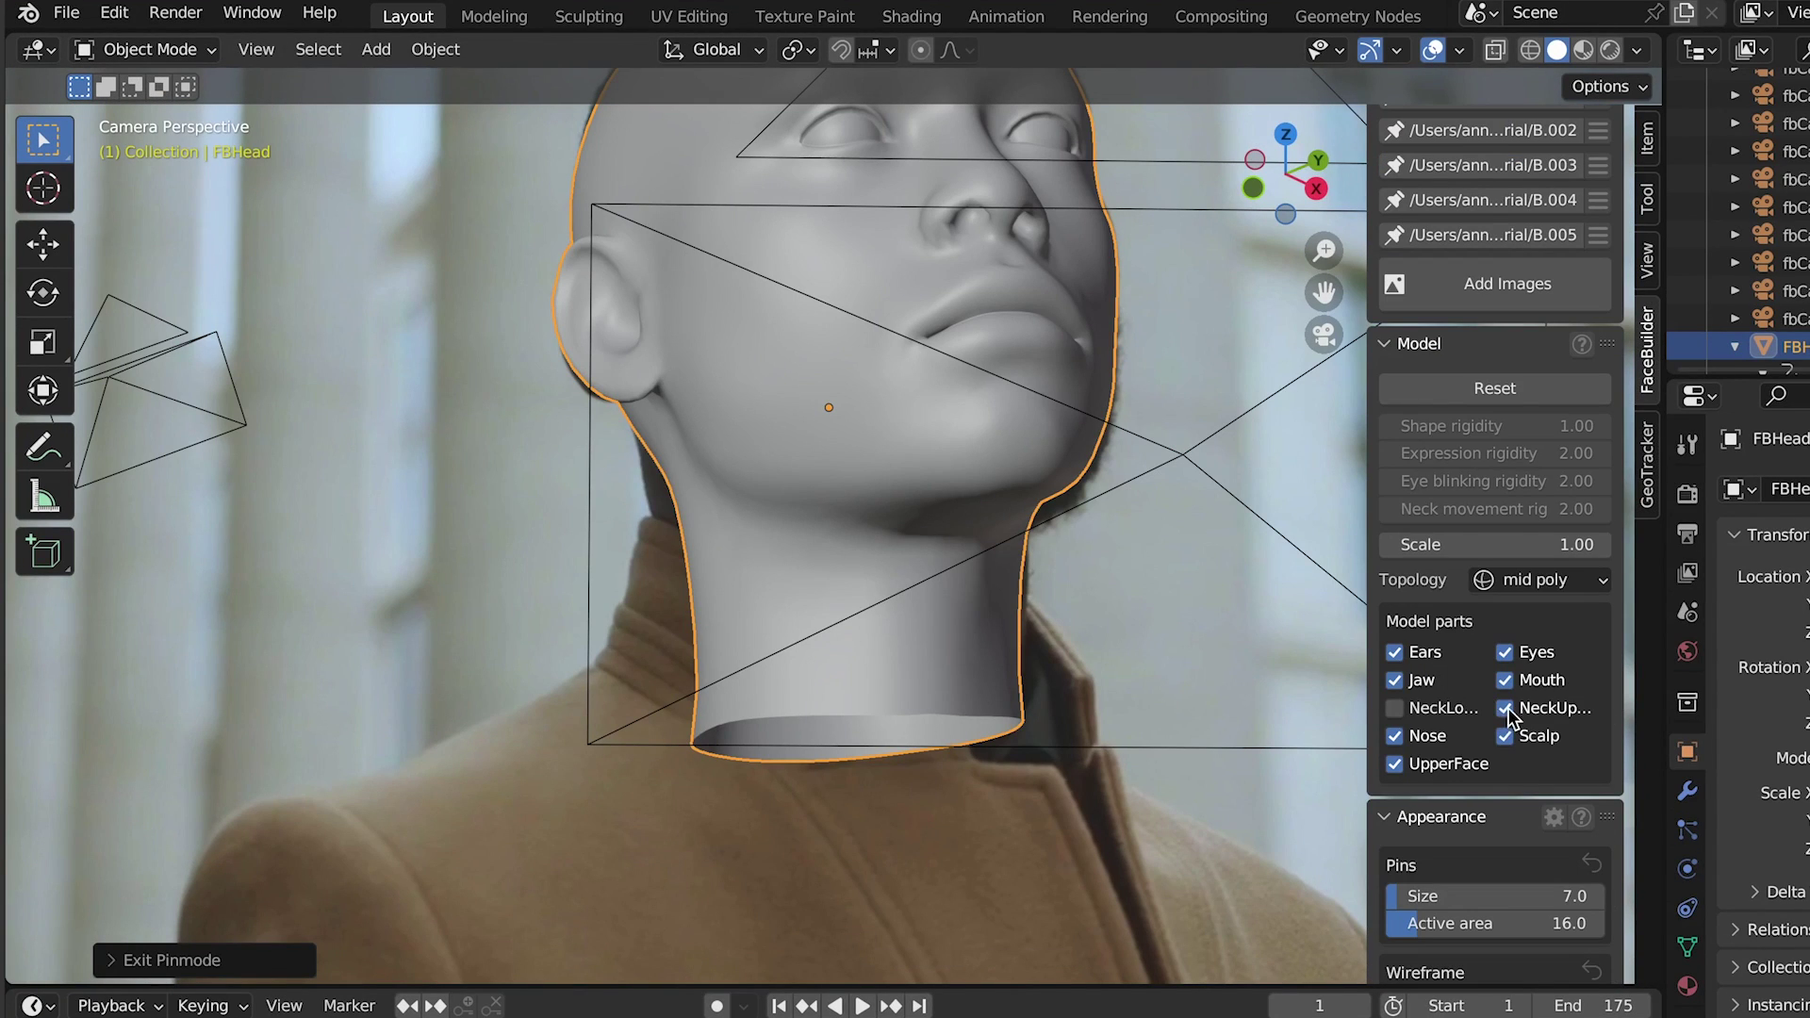
pyautogui.click(1506, 709)
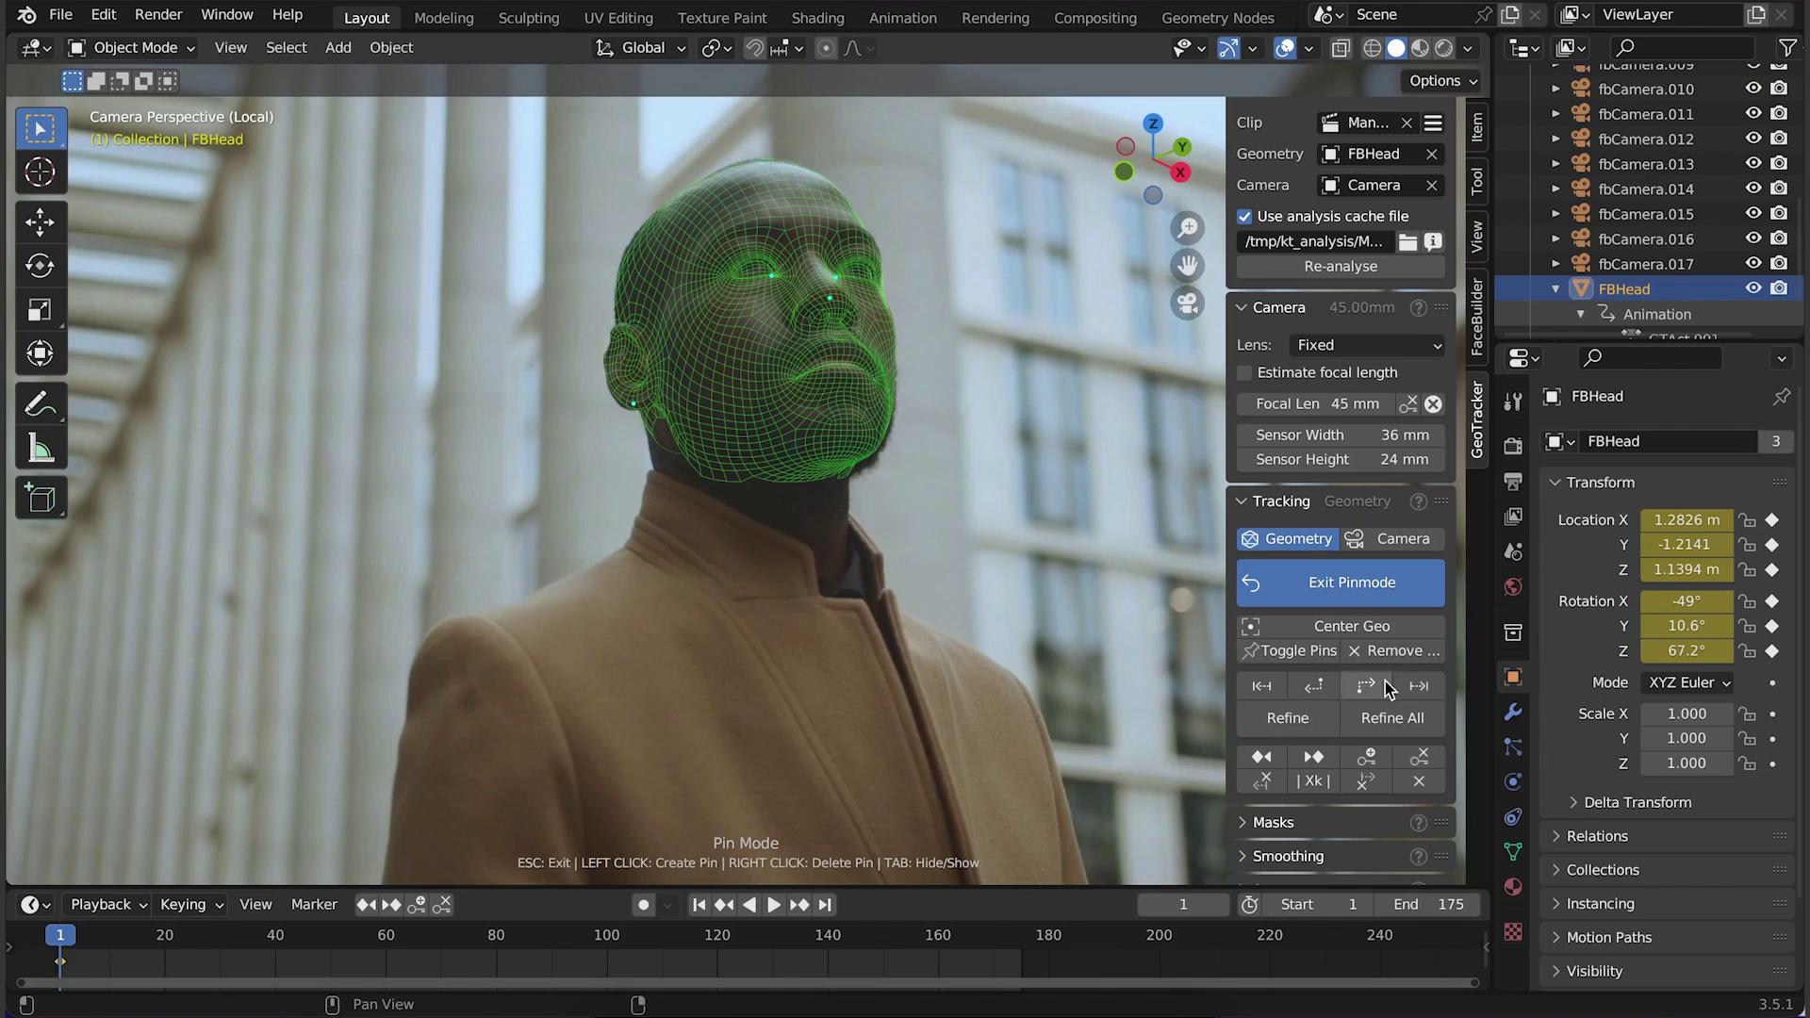
# Track the head through the clip, re-pin the face pose and chin, then refine
pyautogui.click(1418, 686)
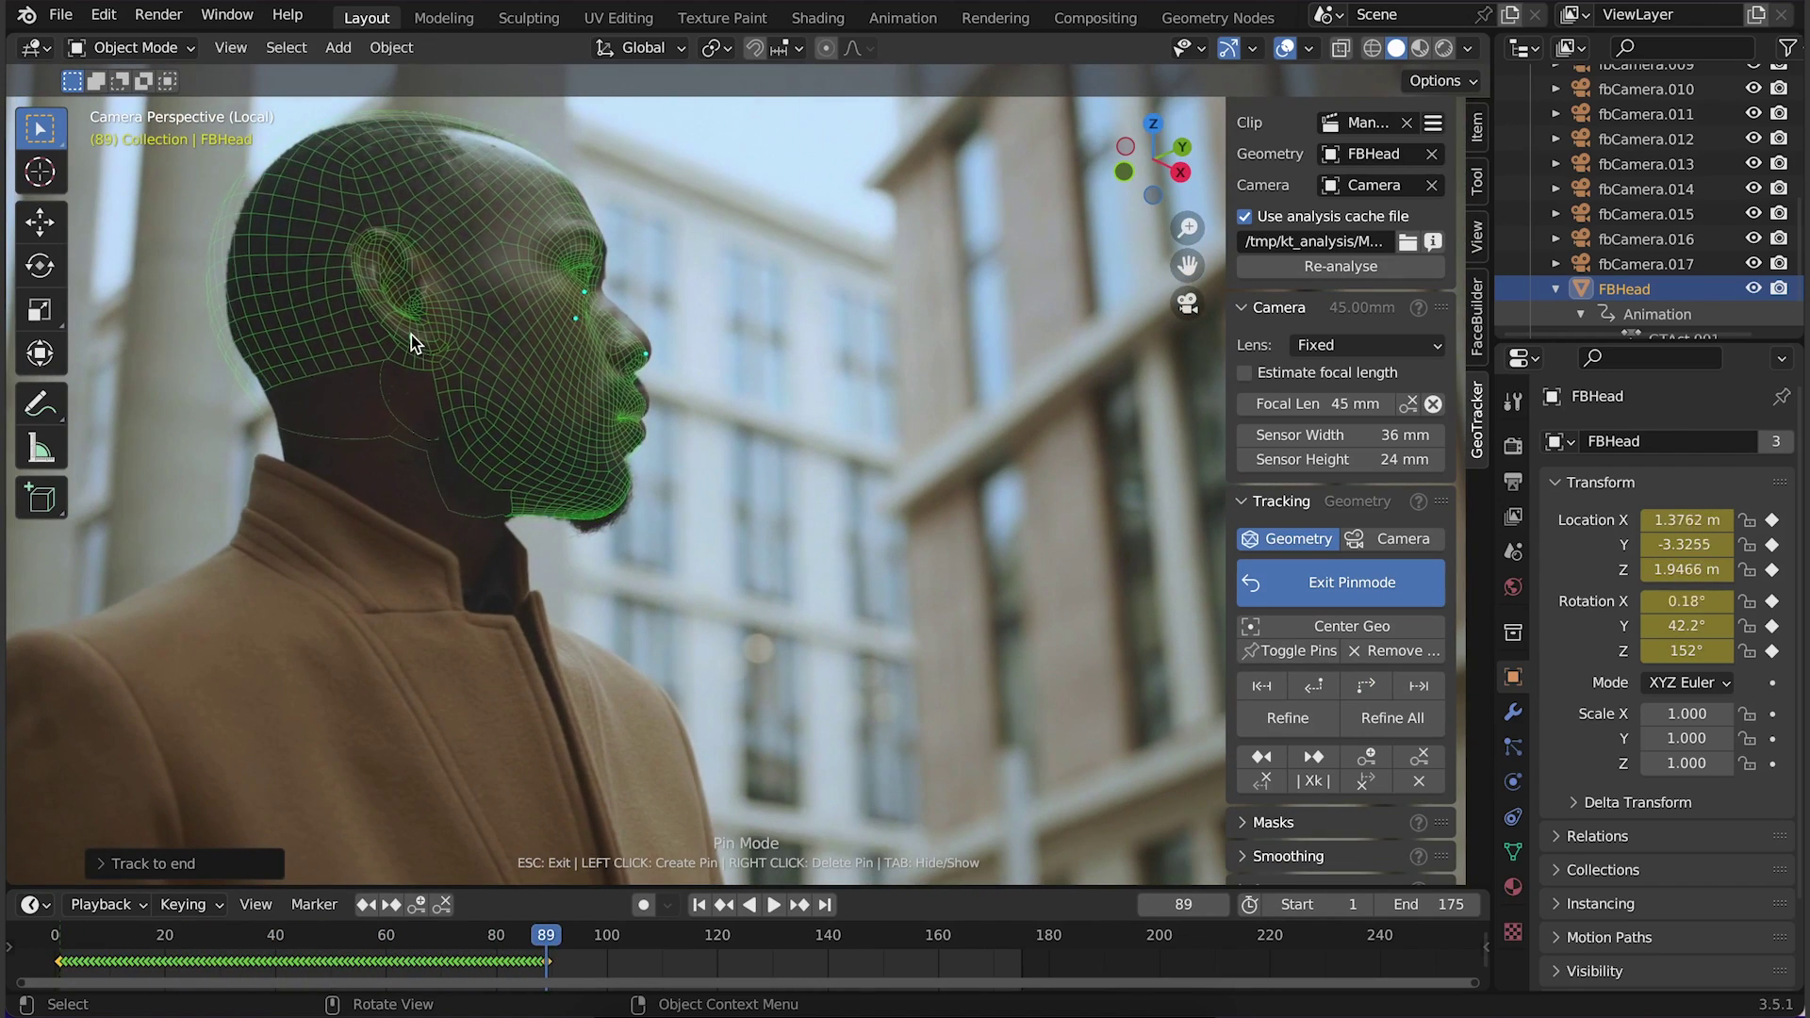
pyautogui.moveTo(411, 336); pyautogui.dragTo(304, 179)
pyautogui.moveTo(554, 445); pyautogui.dragTo(607, 488)
pyautogui.press('r')
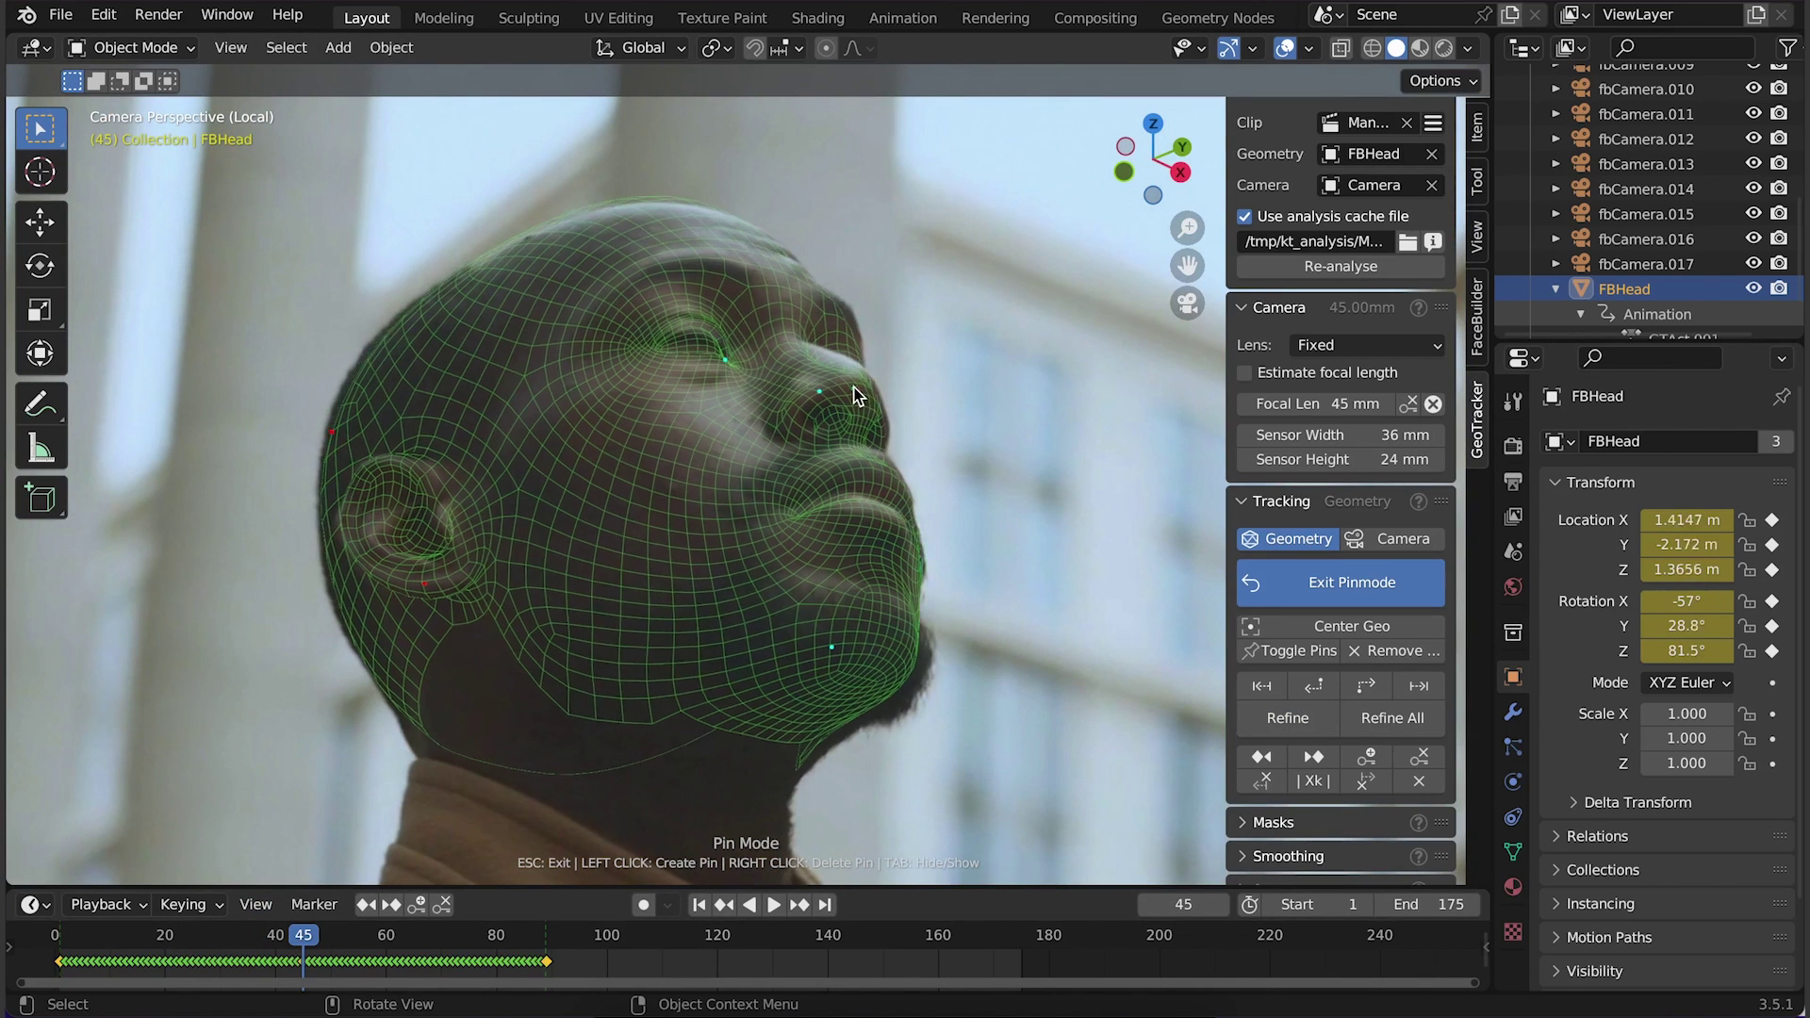
# Refine, track forward to the clip's end, and clear bad keys around frame 95
pyautogui.moveTo(853, 394); pyautogui.dragTo(858, 396)
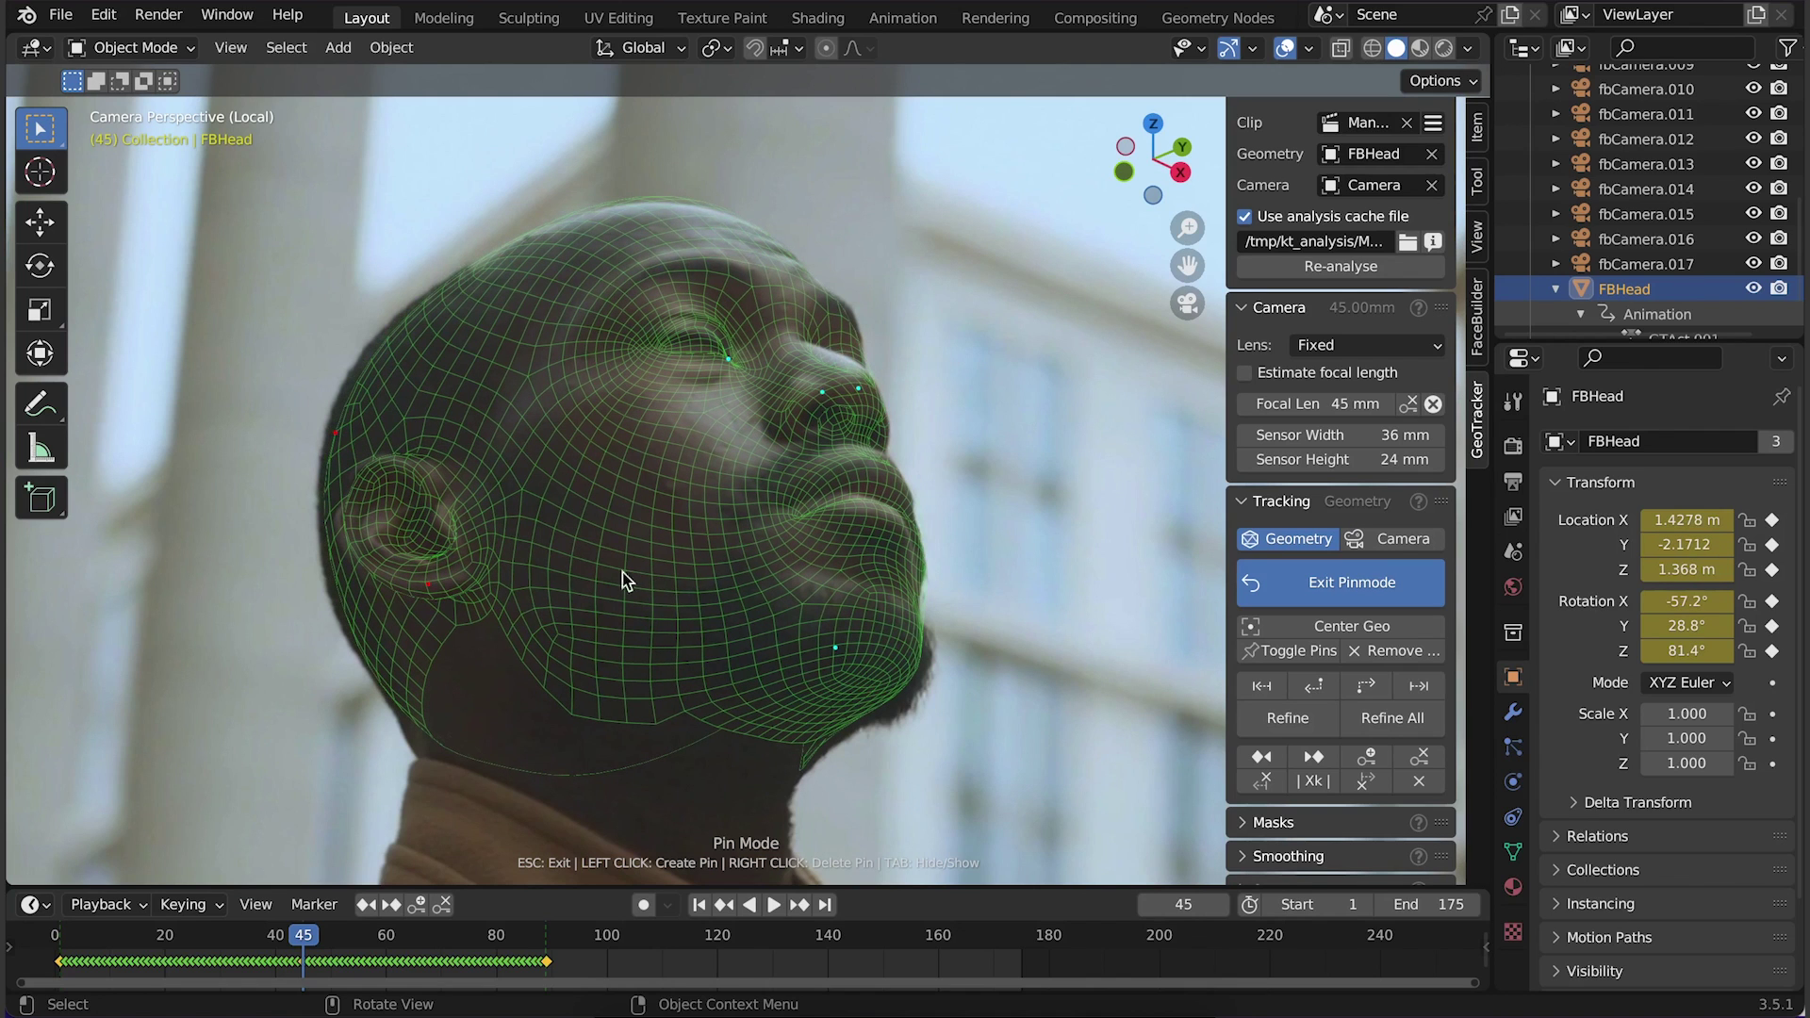
pyautogui.click(1288, 717)
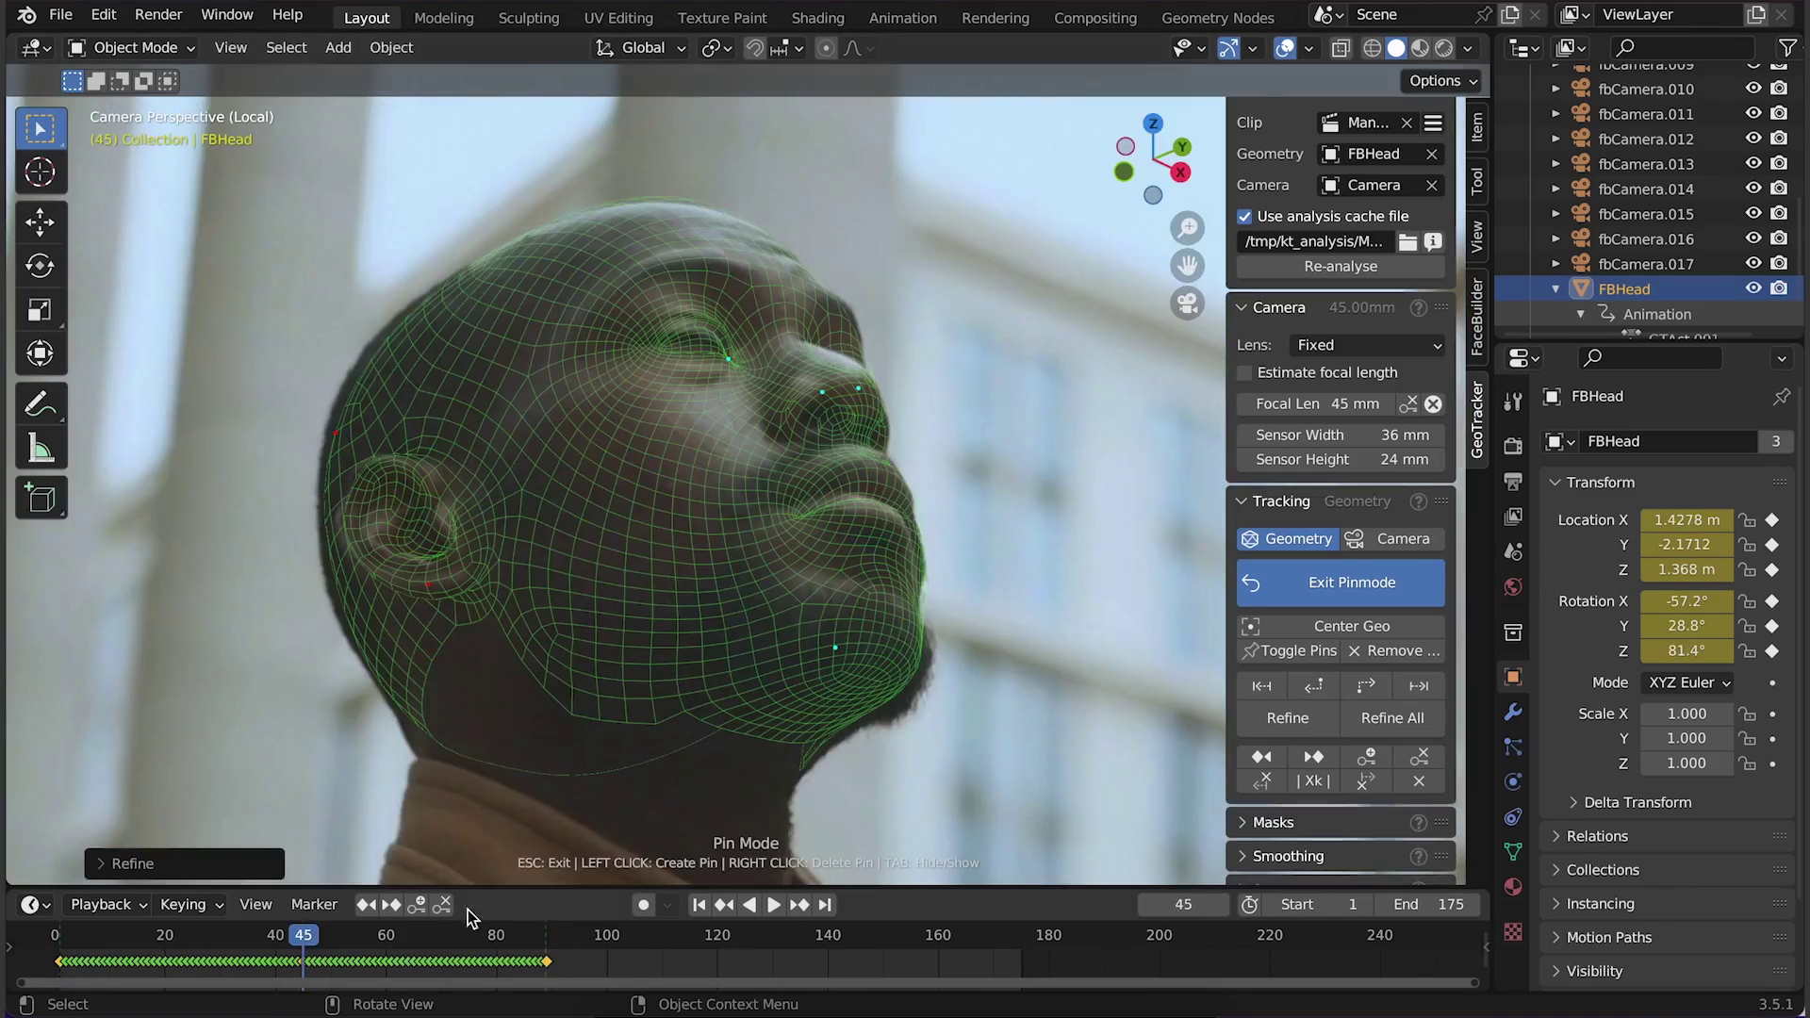
pyautogui.click(1367, 689)
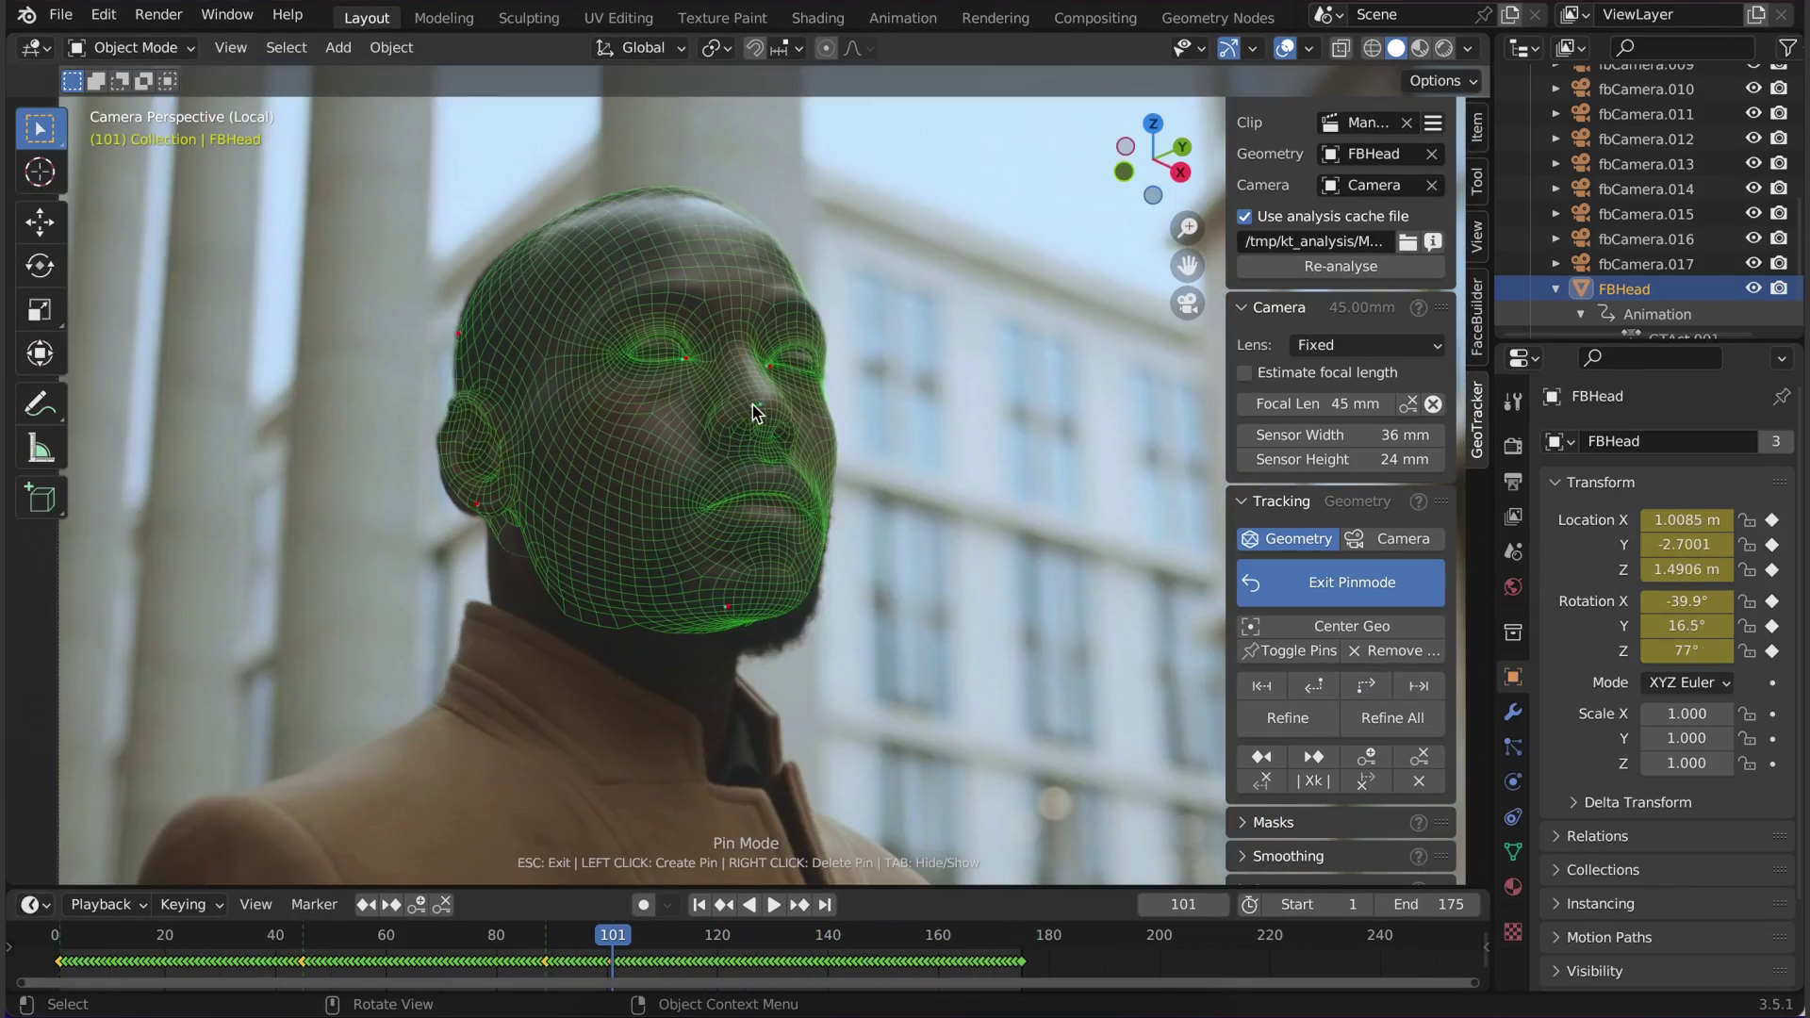
pyautogui.moveTo(753, 405); pyautogui.dragTo(747, 409)
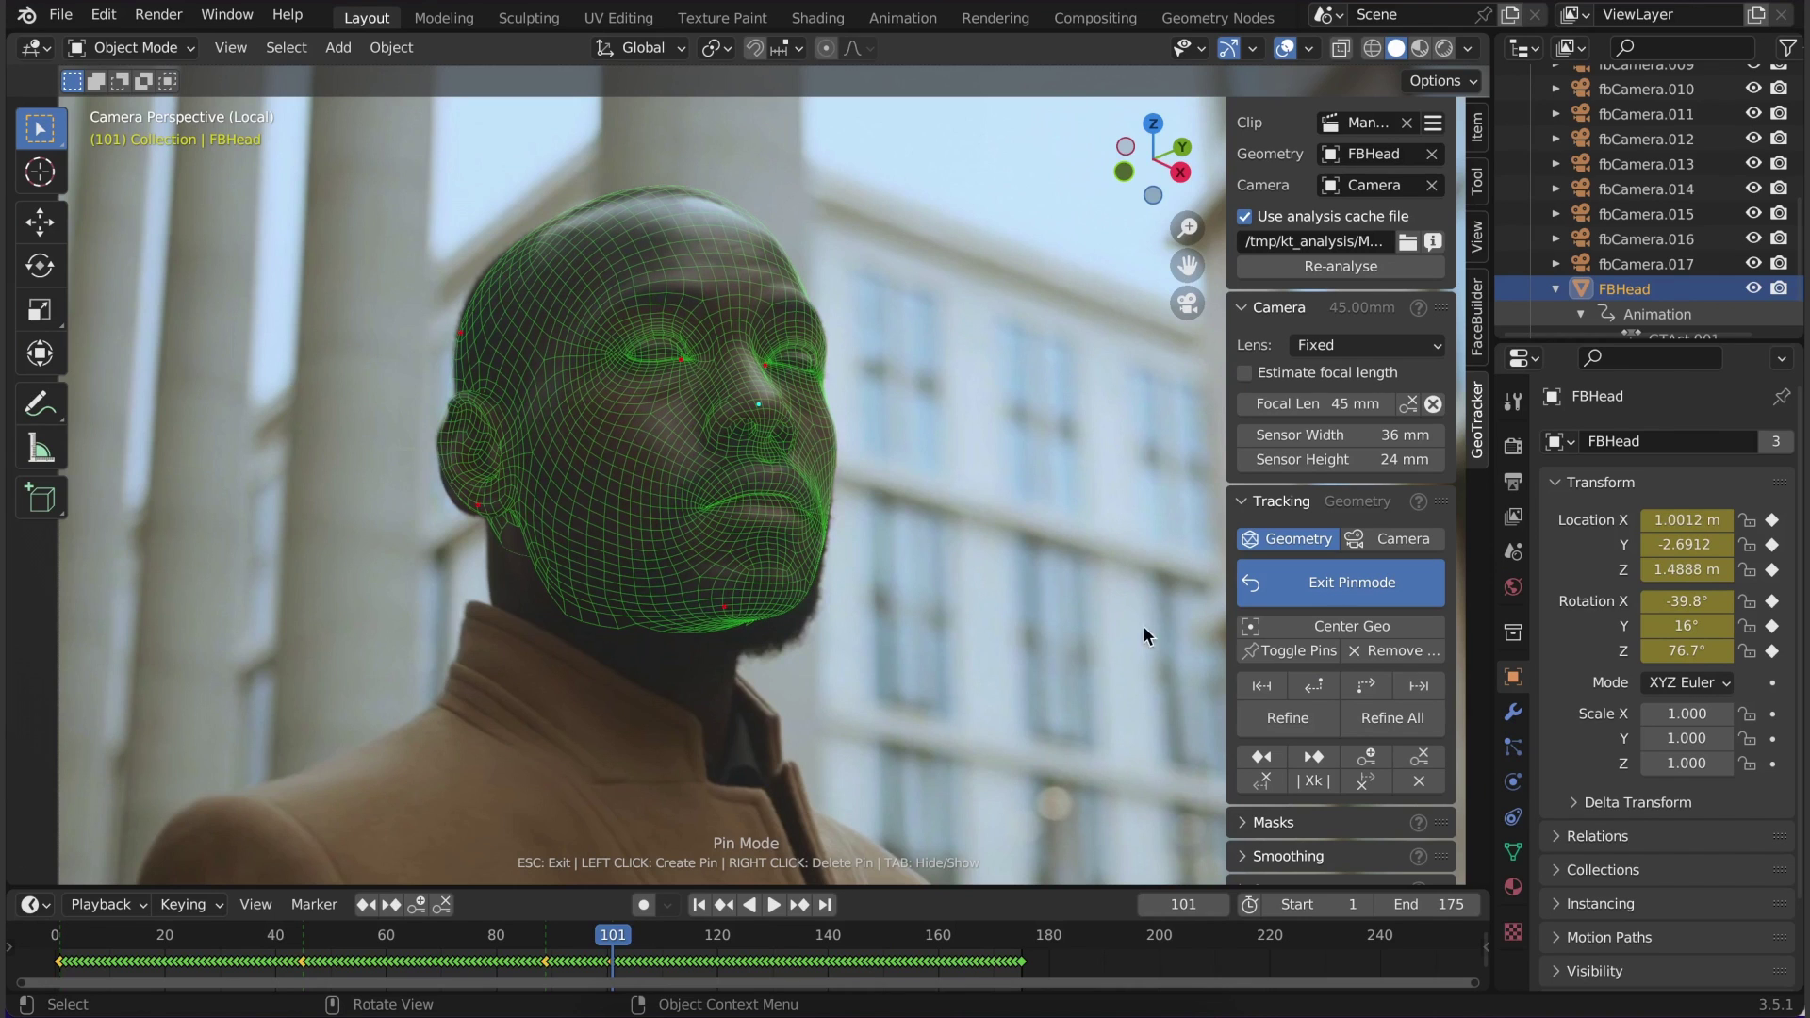
pyautogui.click(579, 938)
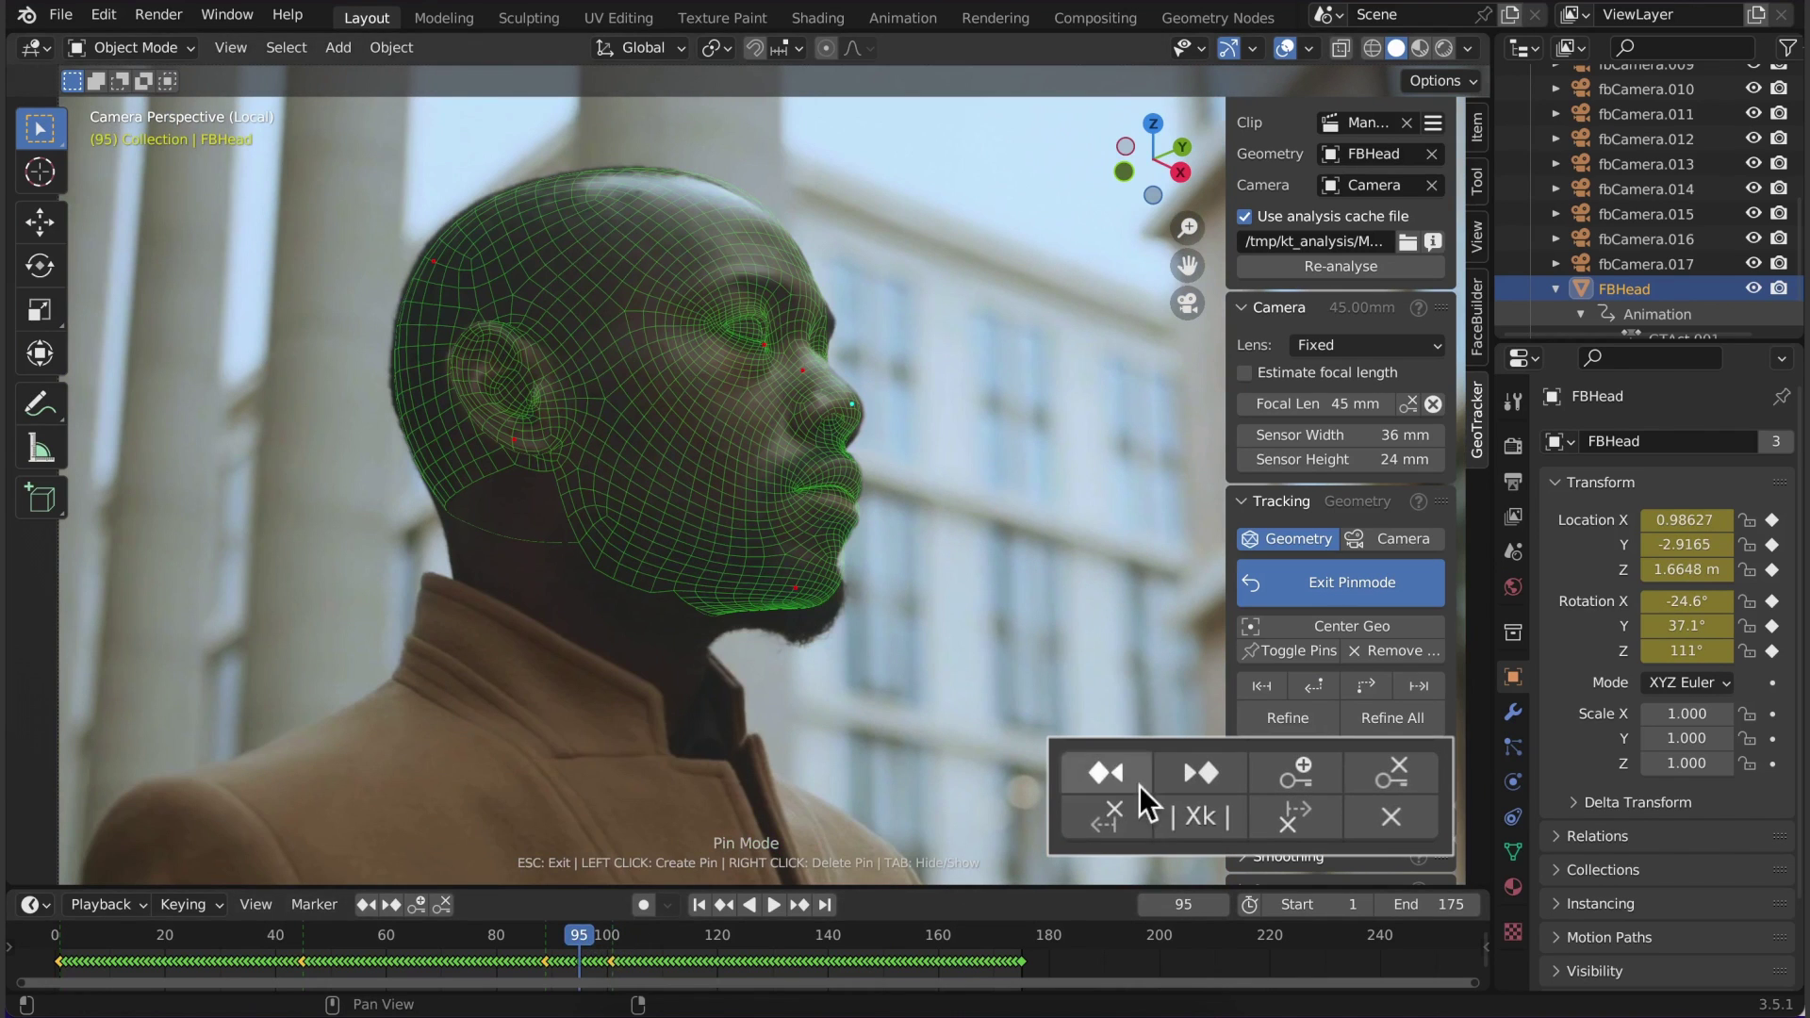
pyautogui.click(1317, 783)
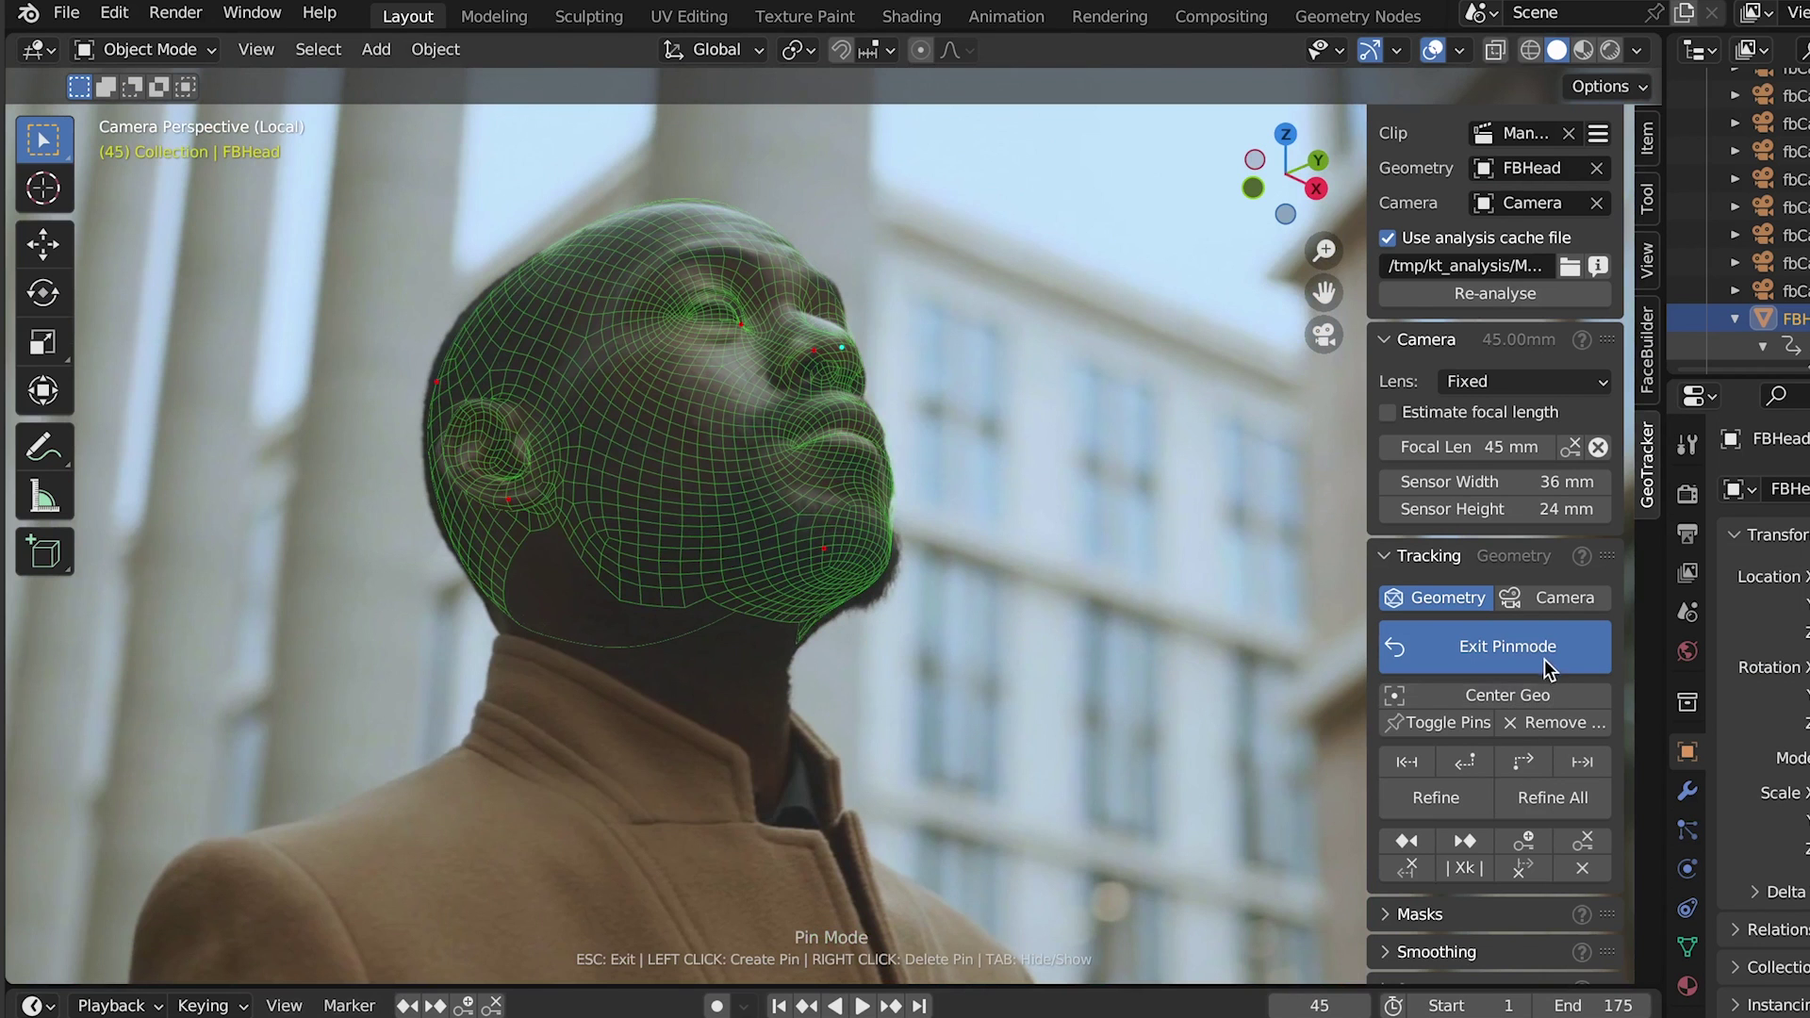
# Check FBHead's FaceBuilder settings, then re-enter GeoTracker pin mode to review the track
pyautogui.click(1551, 660)
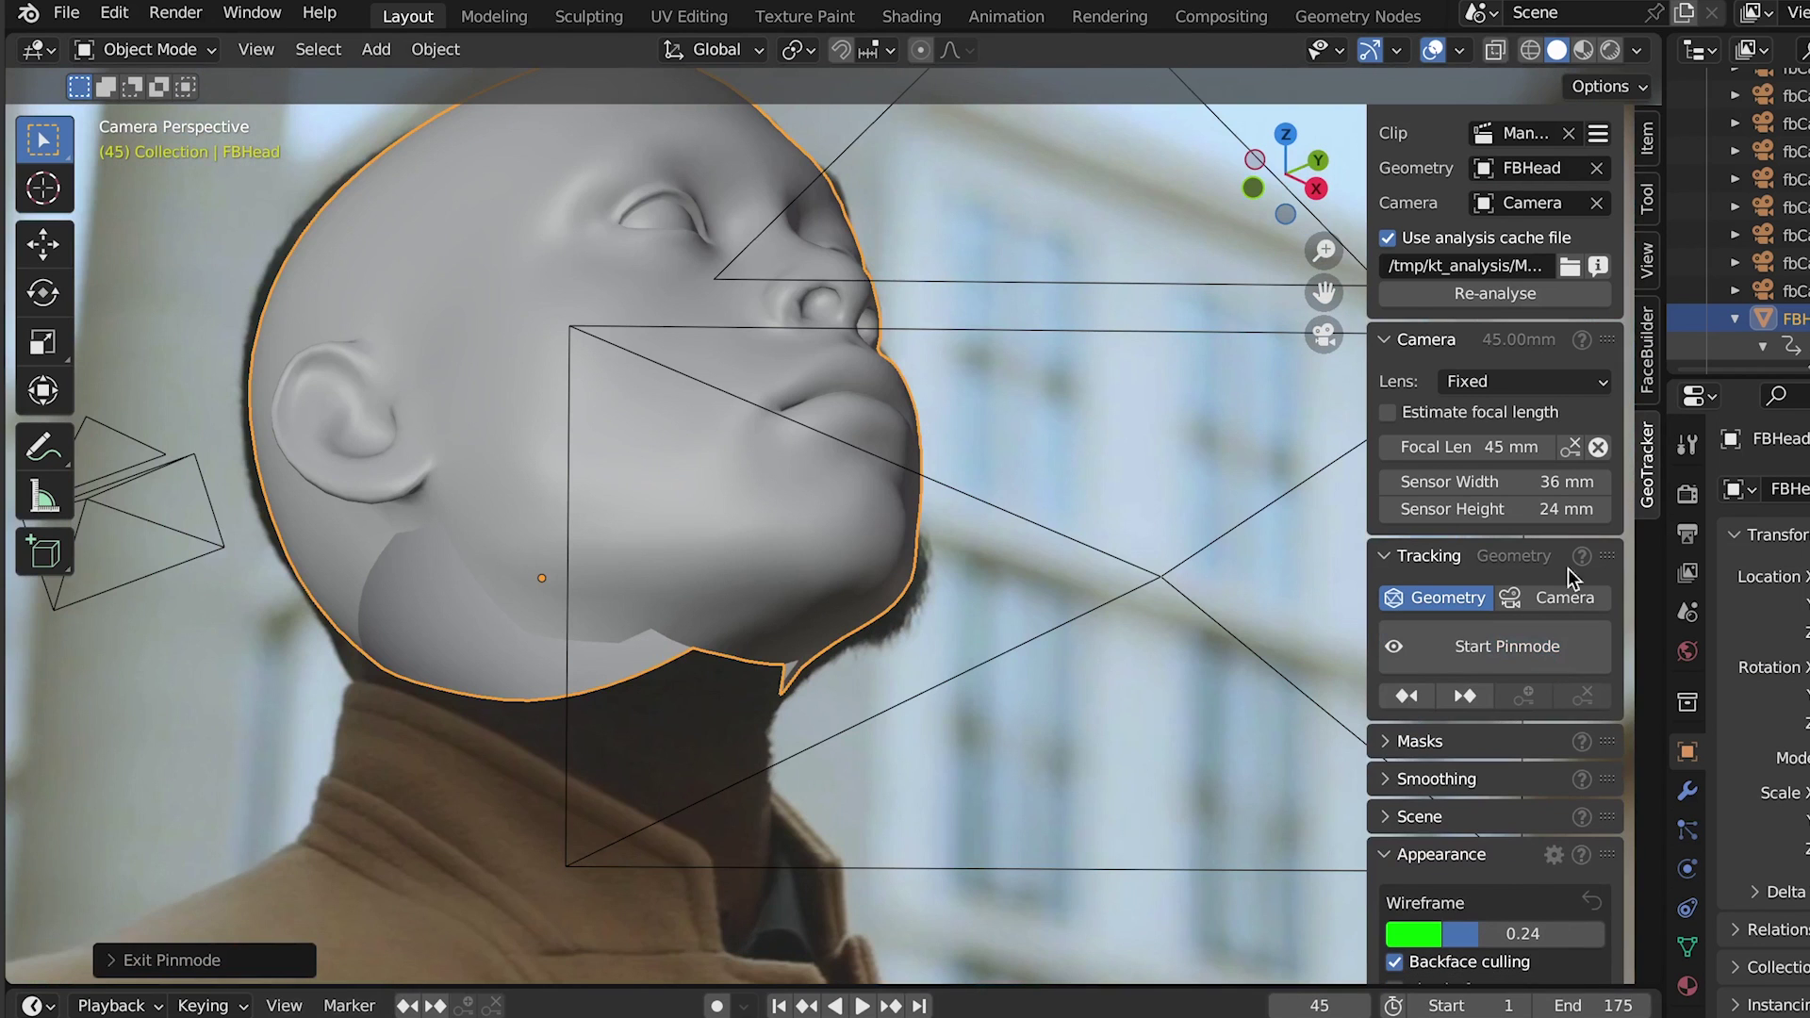
pyautogui.click(1644, 358)
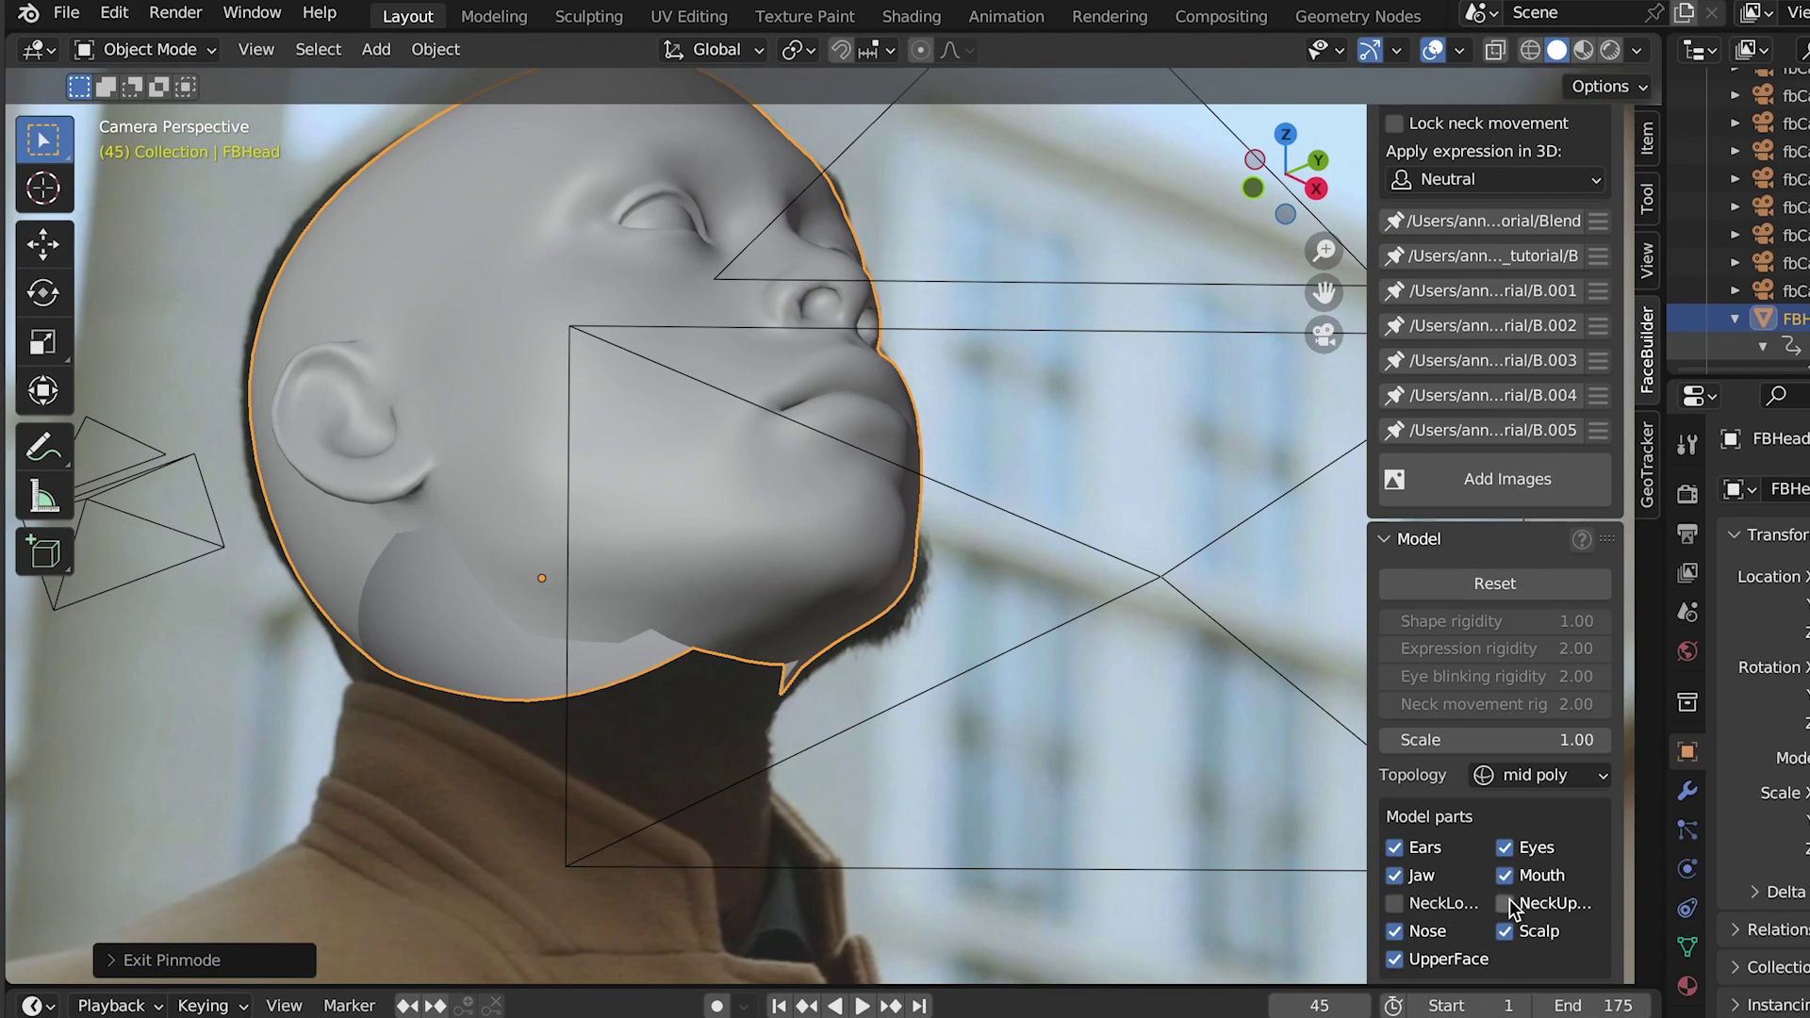
pyautogui.click(1644, 473)
pyautogui.click(1492, 802)
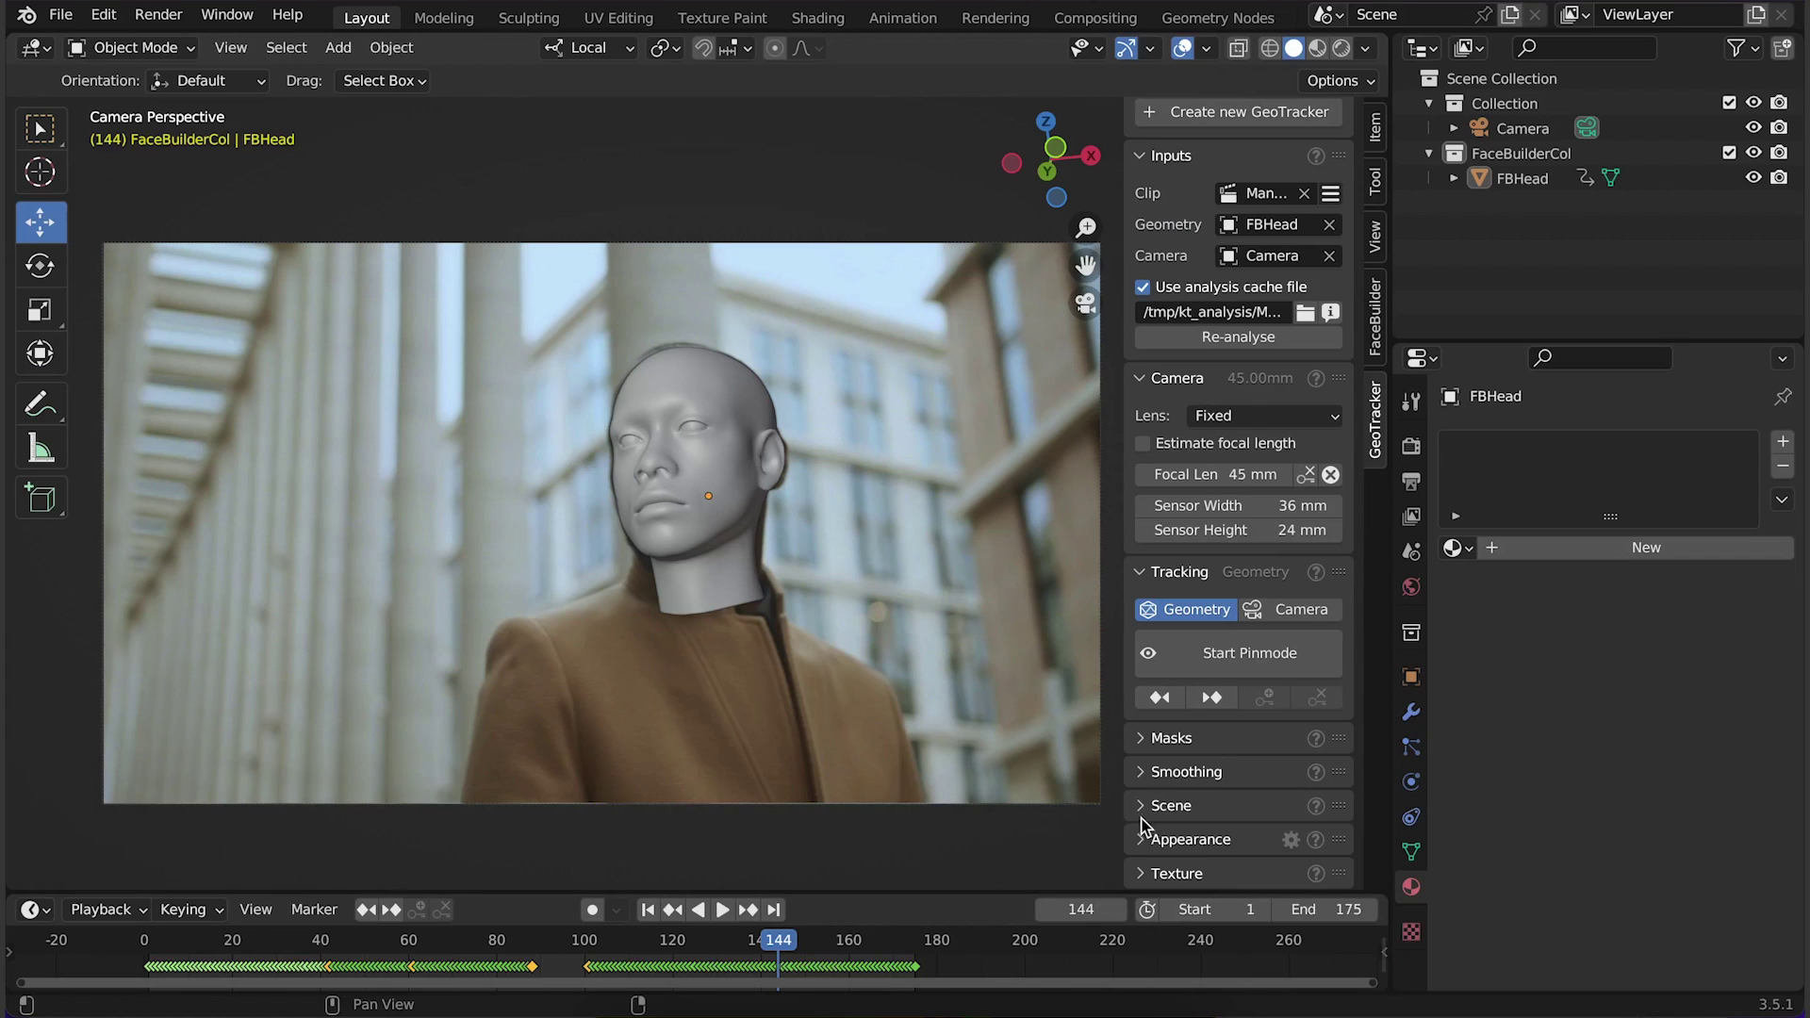
# Export the GeoTracker head track from the Scene panel as the animated gtEmpty
pyautogui.click(1143, 808)
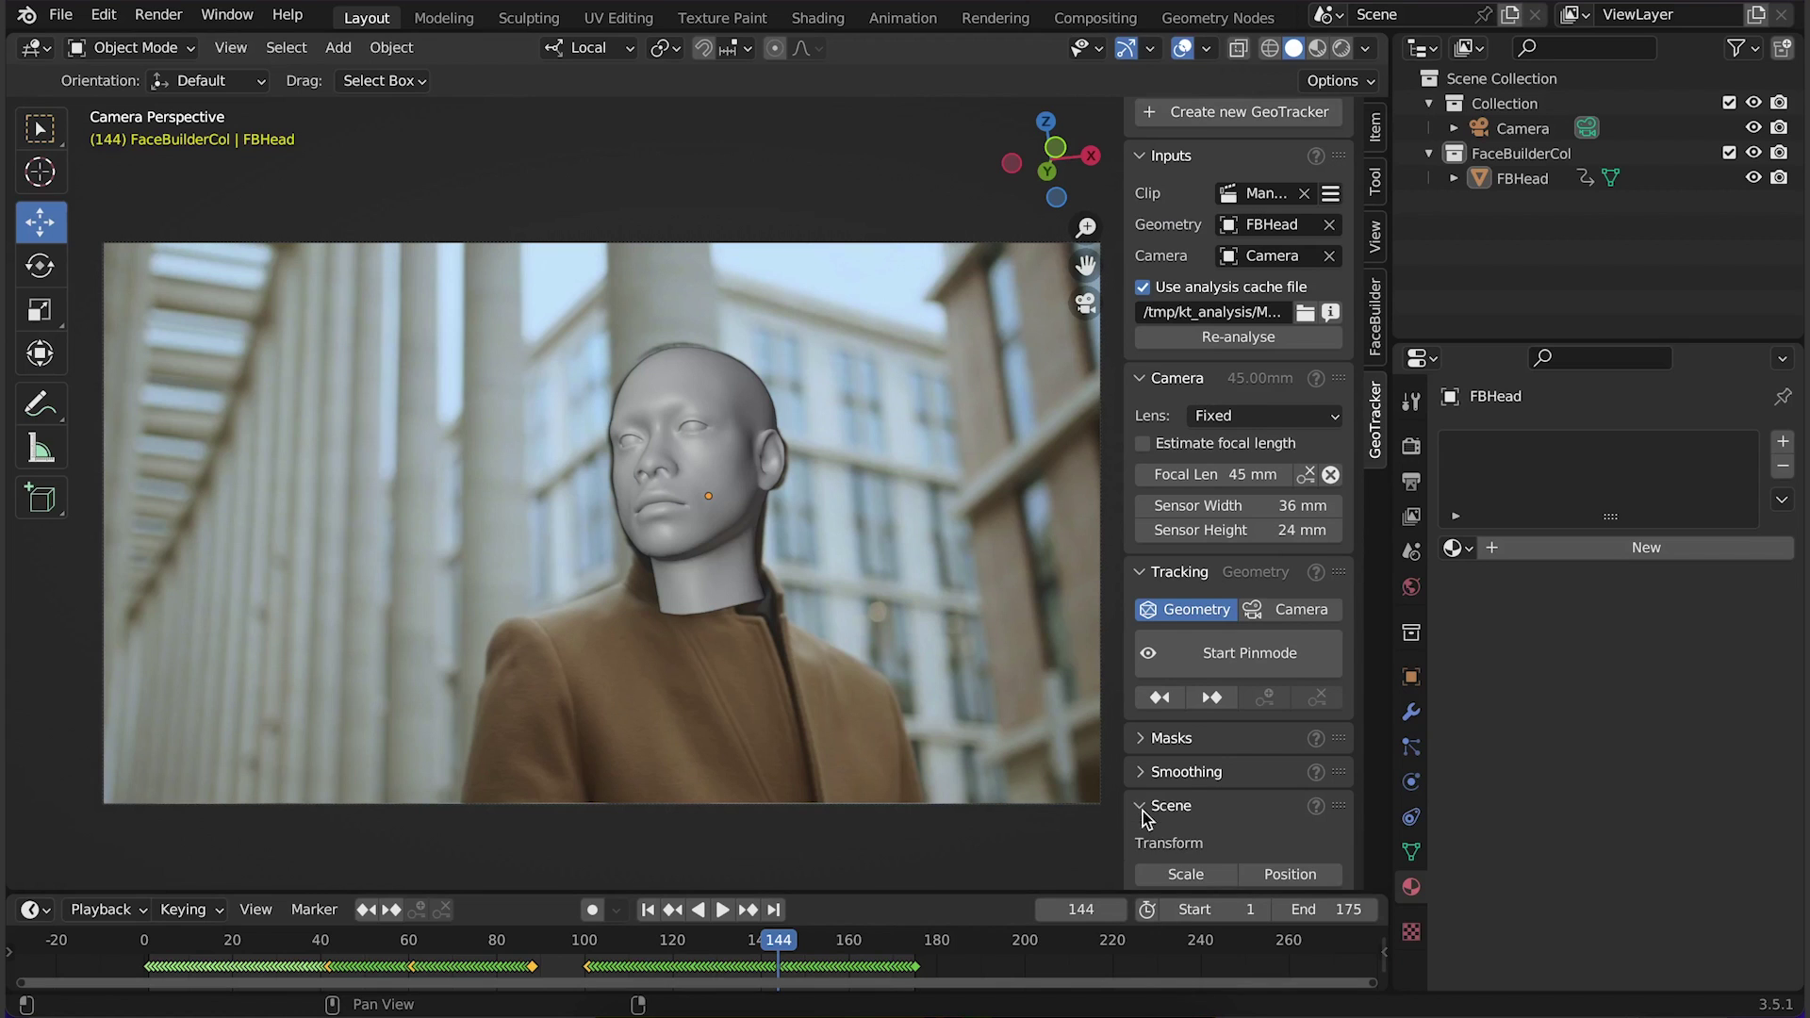
pyautogui.scroll(-7, 1142, 816)
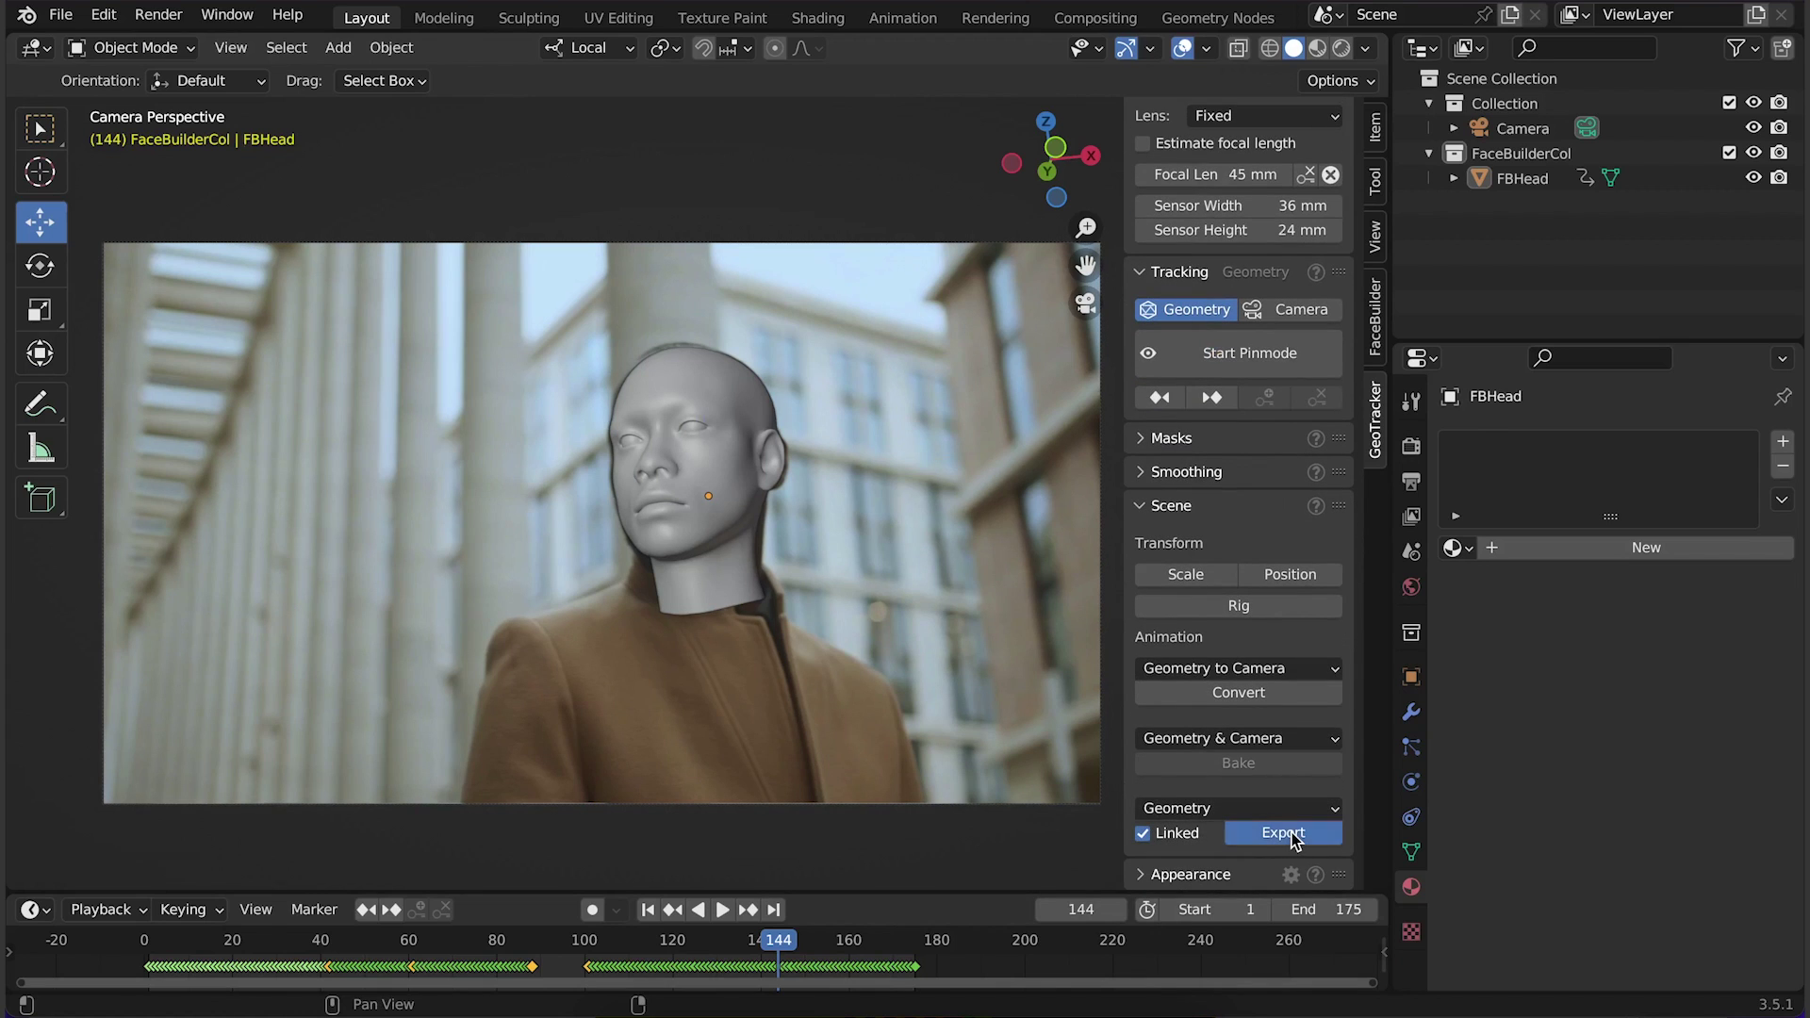
pyautogui.click(1284, 834)
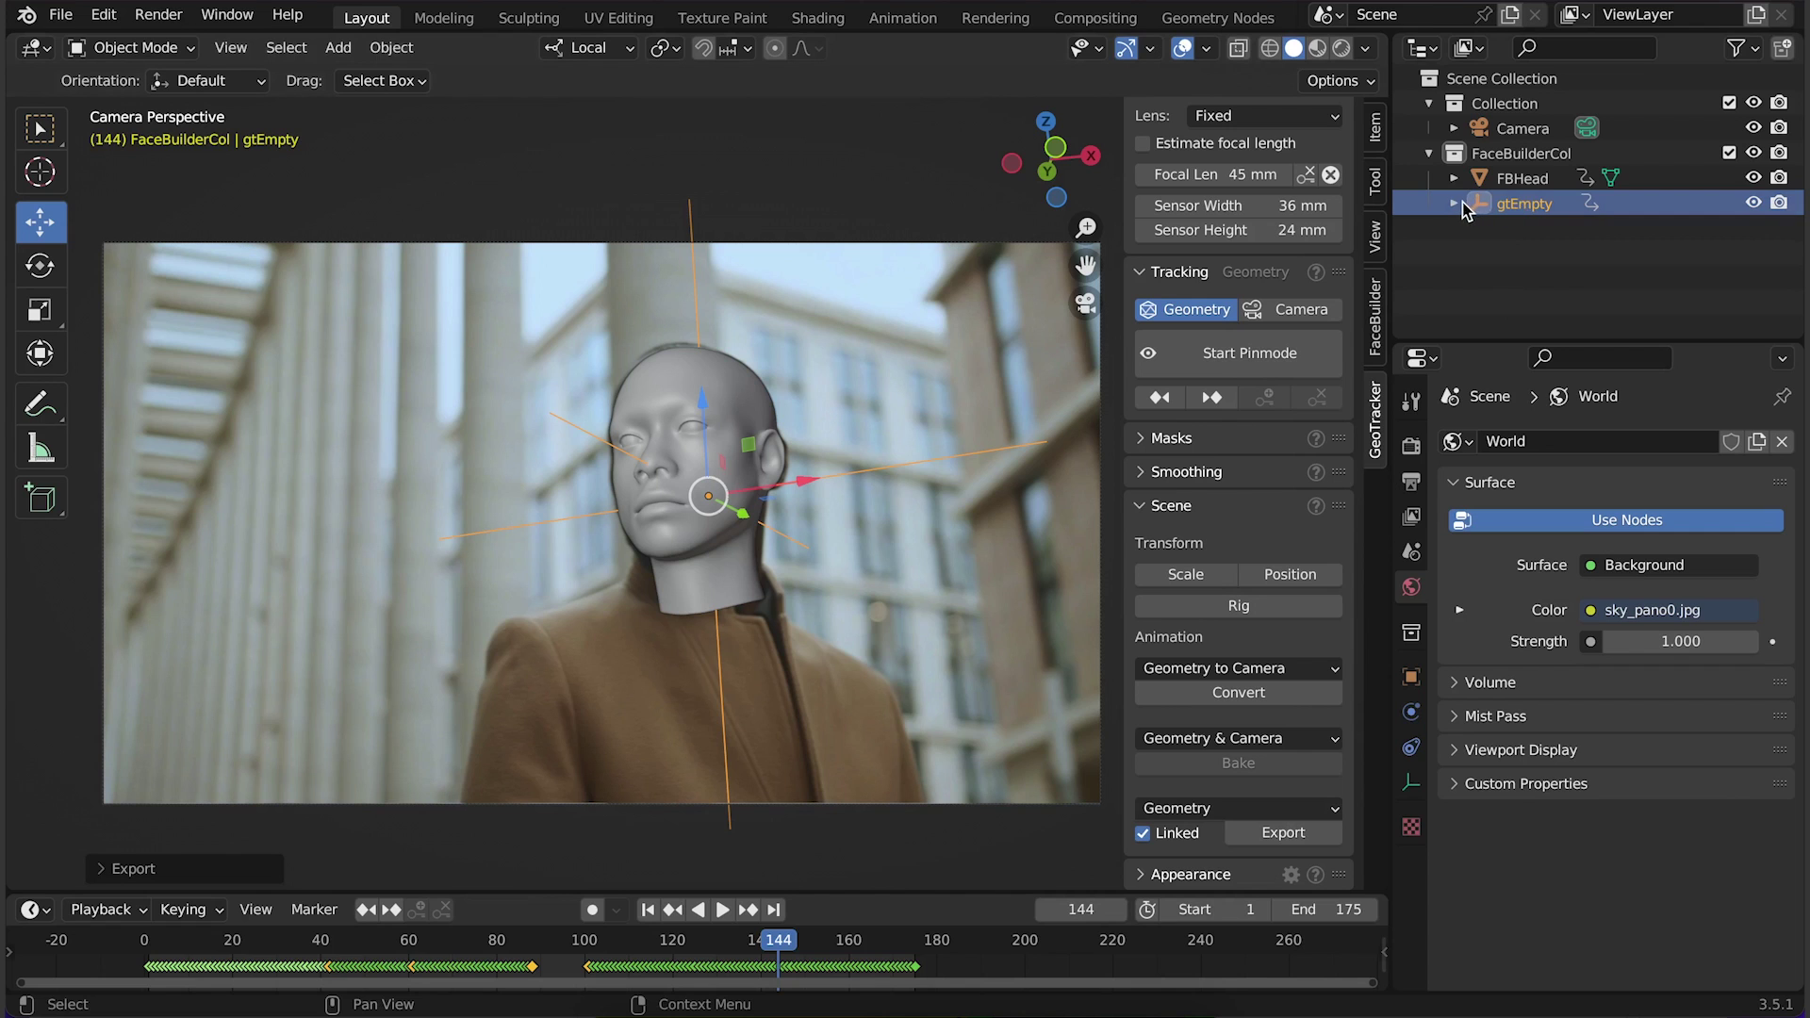
# Play and scrub the clip to check that gtEmpty follows the man's head
pyautogui.click(186, 948)
pyautogui.press('space')
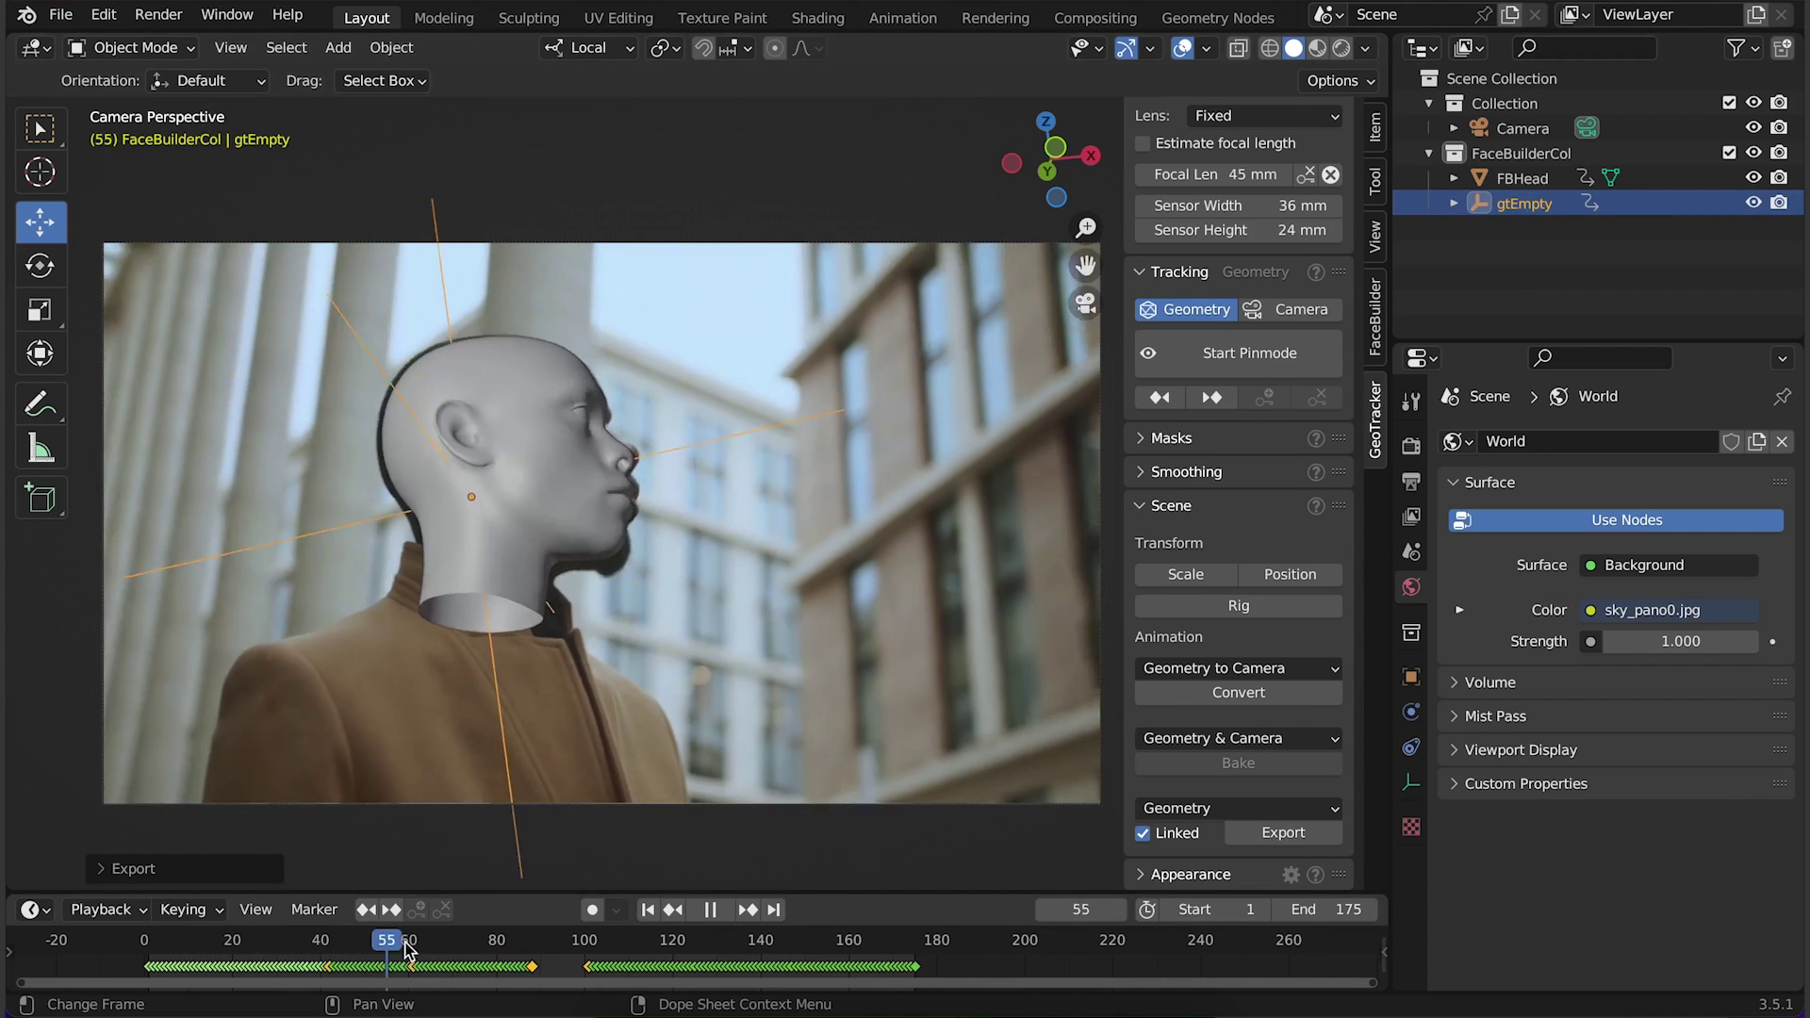
pyautogui.moveTo(415, 947); pyautogui.dragTo(883, 924)
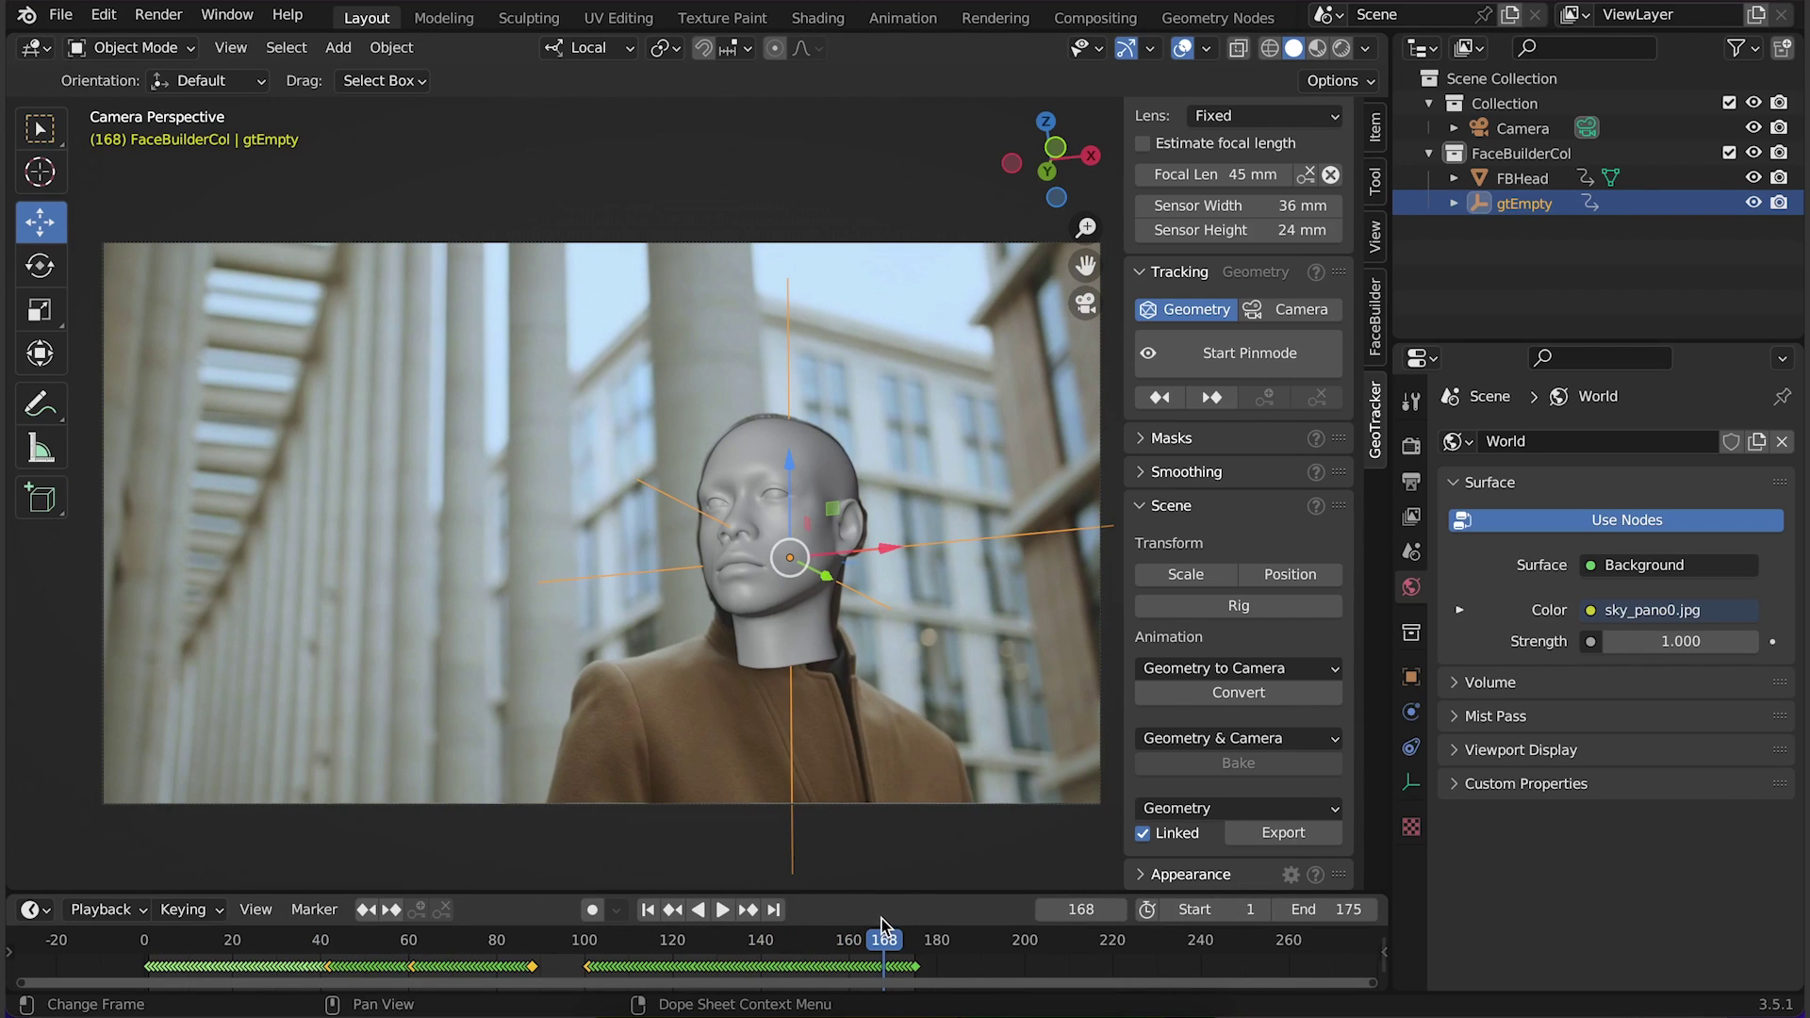
# Import NewHelmet.obj as a Wavefront OBJ model
pyautogui.click(63, 15)
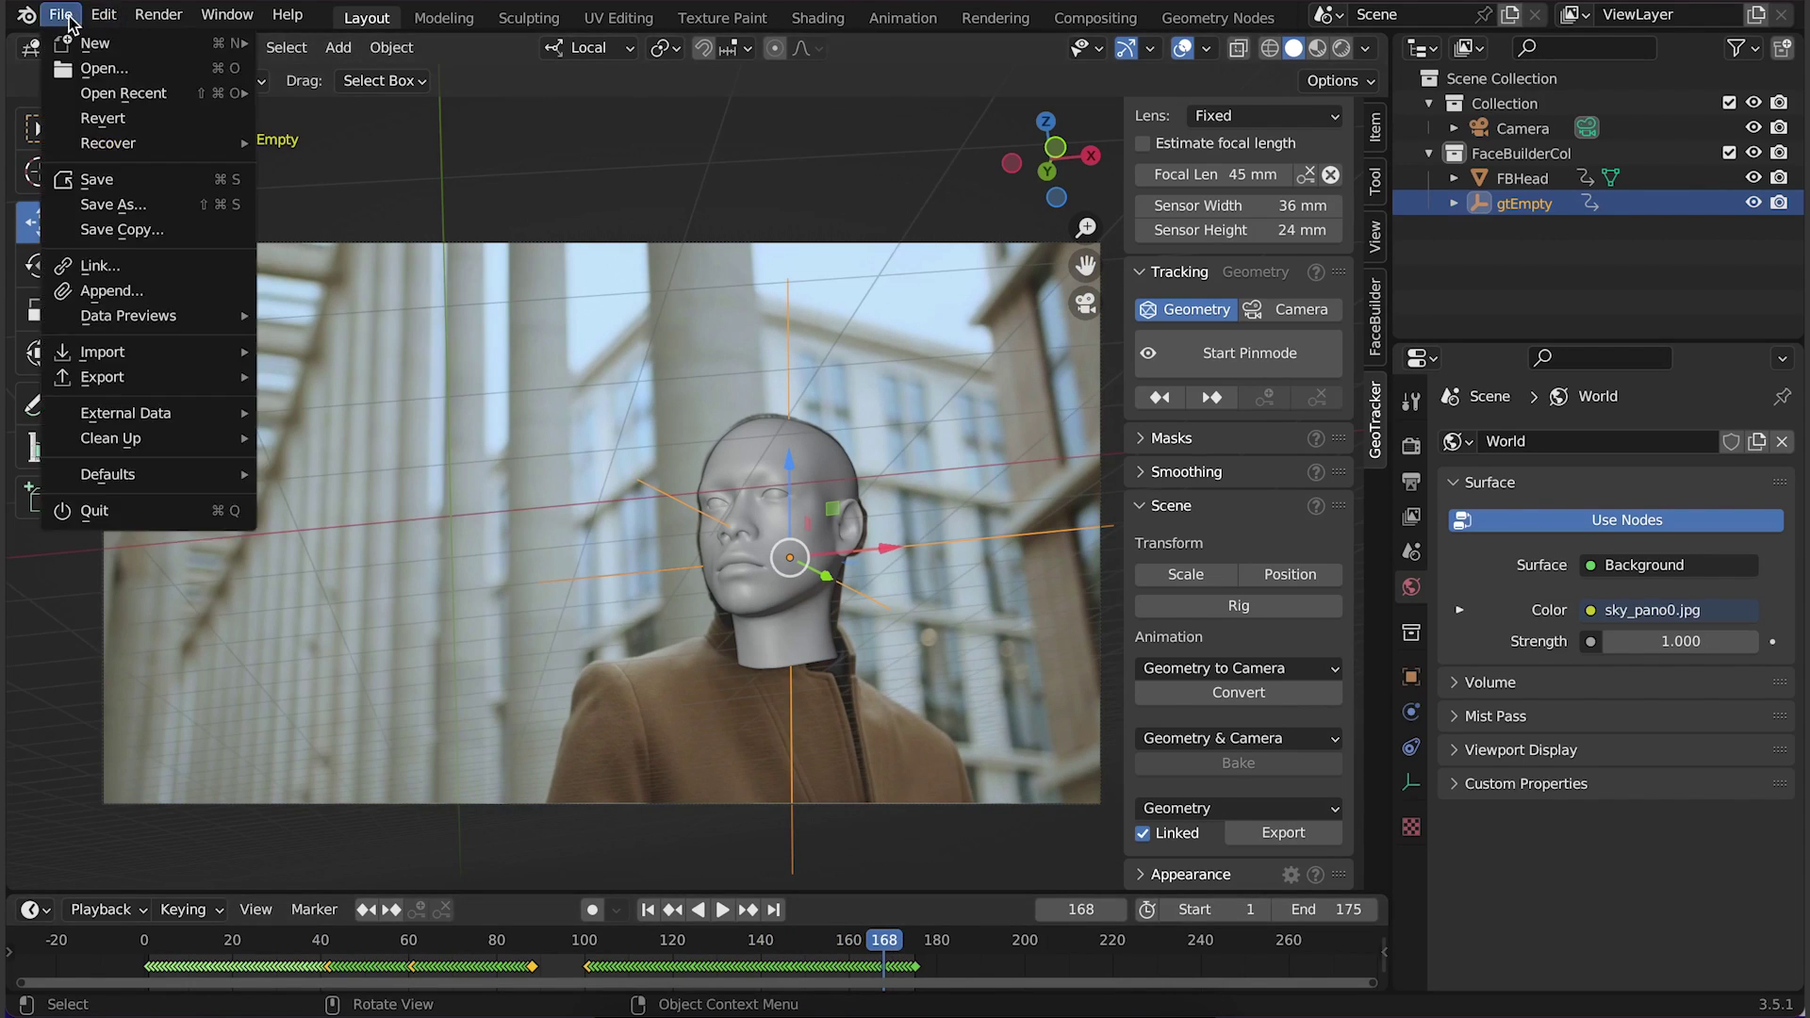
pyautogui.moveTo(99, 359)
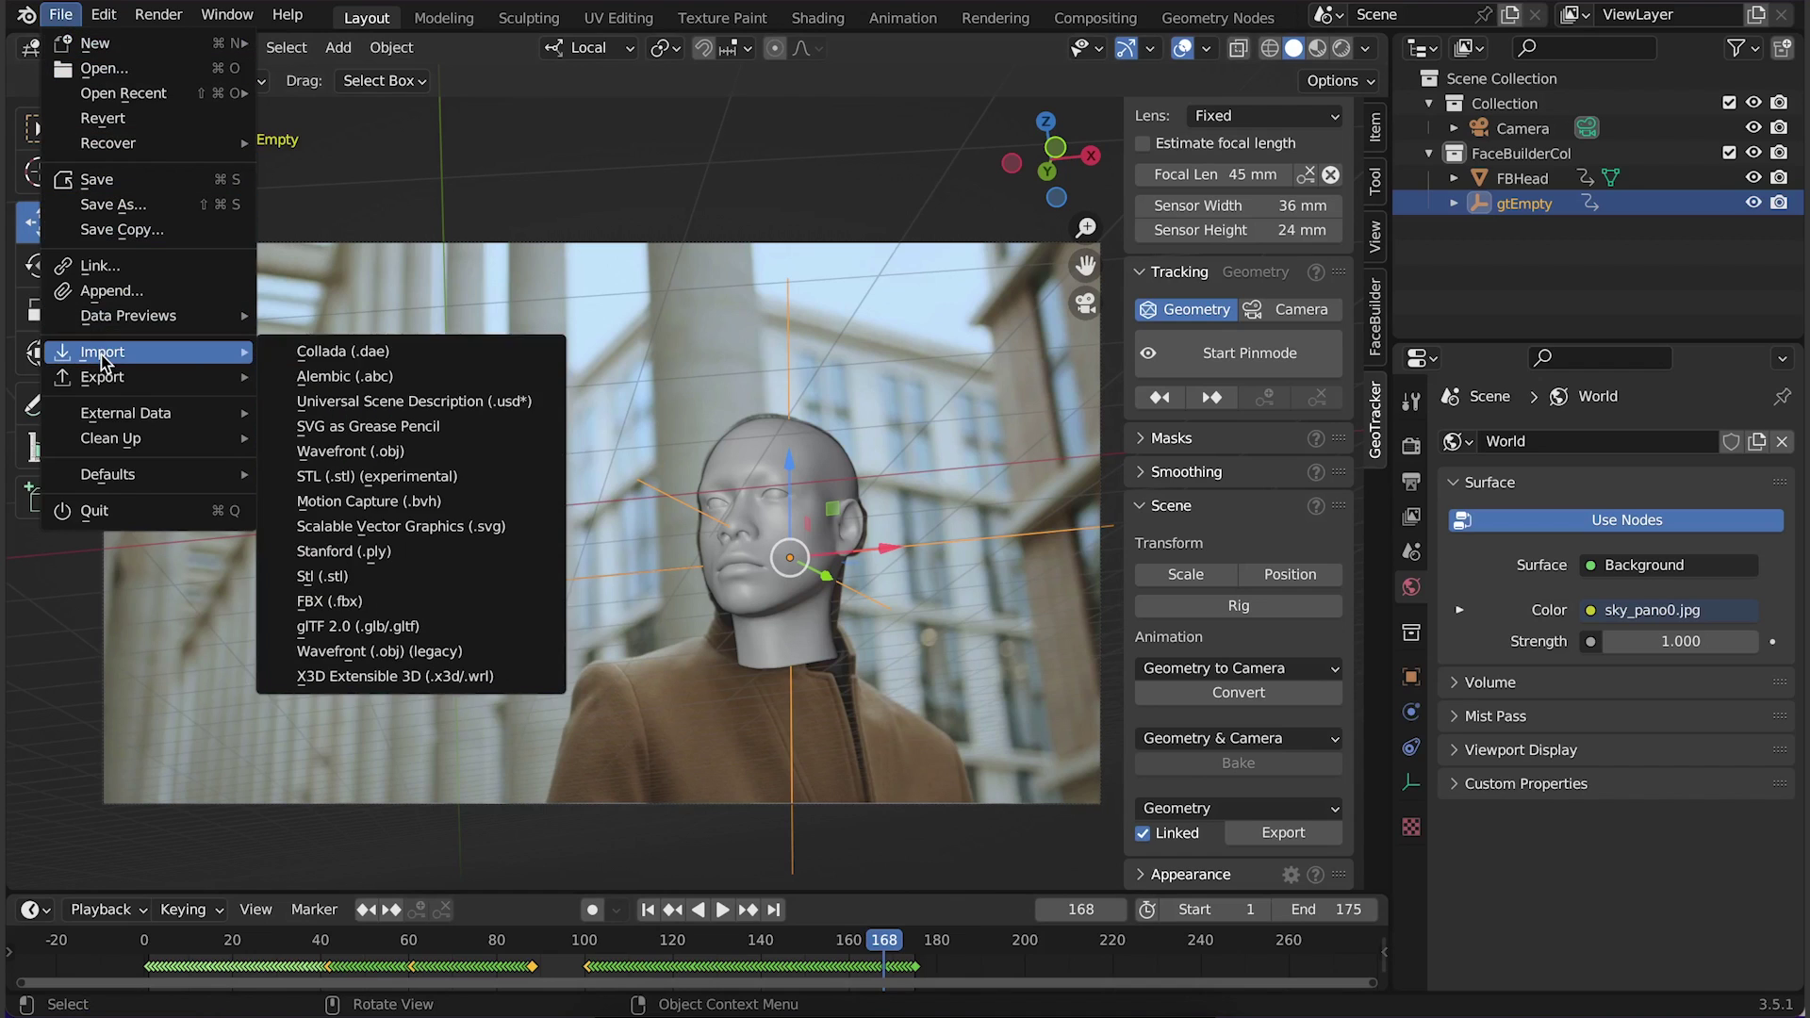
pyautogui.click(398, 453)
pyautogui.click(1022, 303)
pyautogui.click(1471, 854)
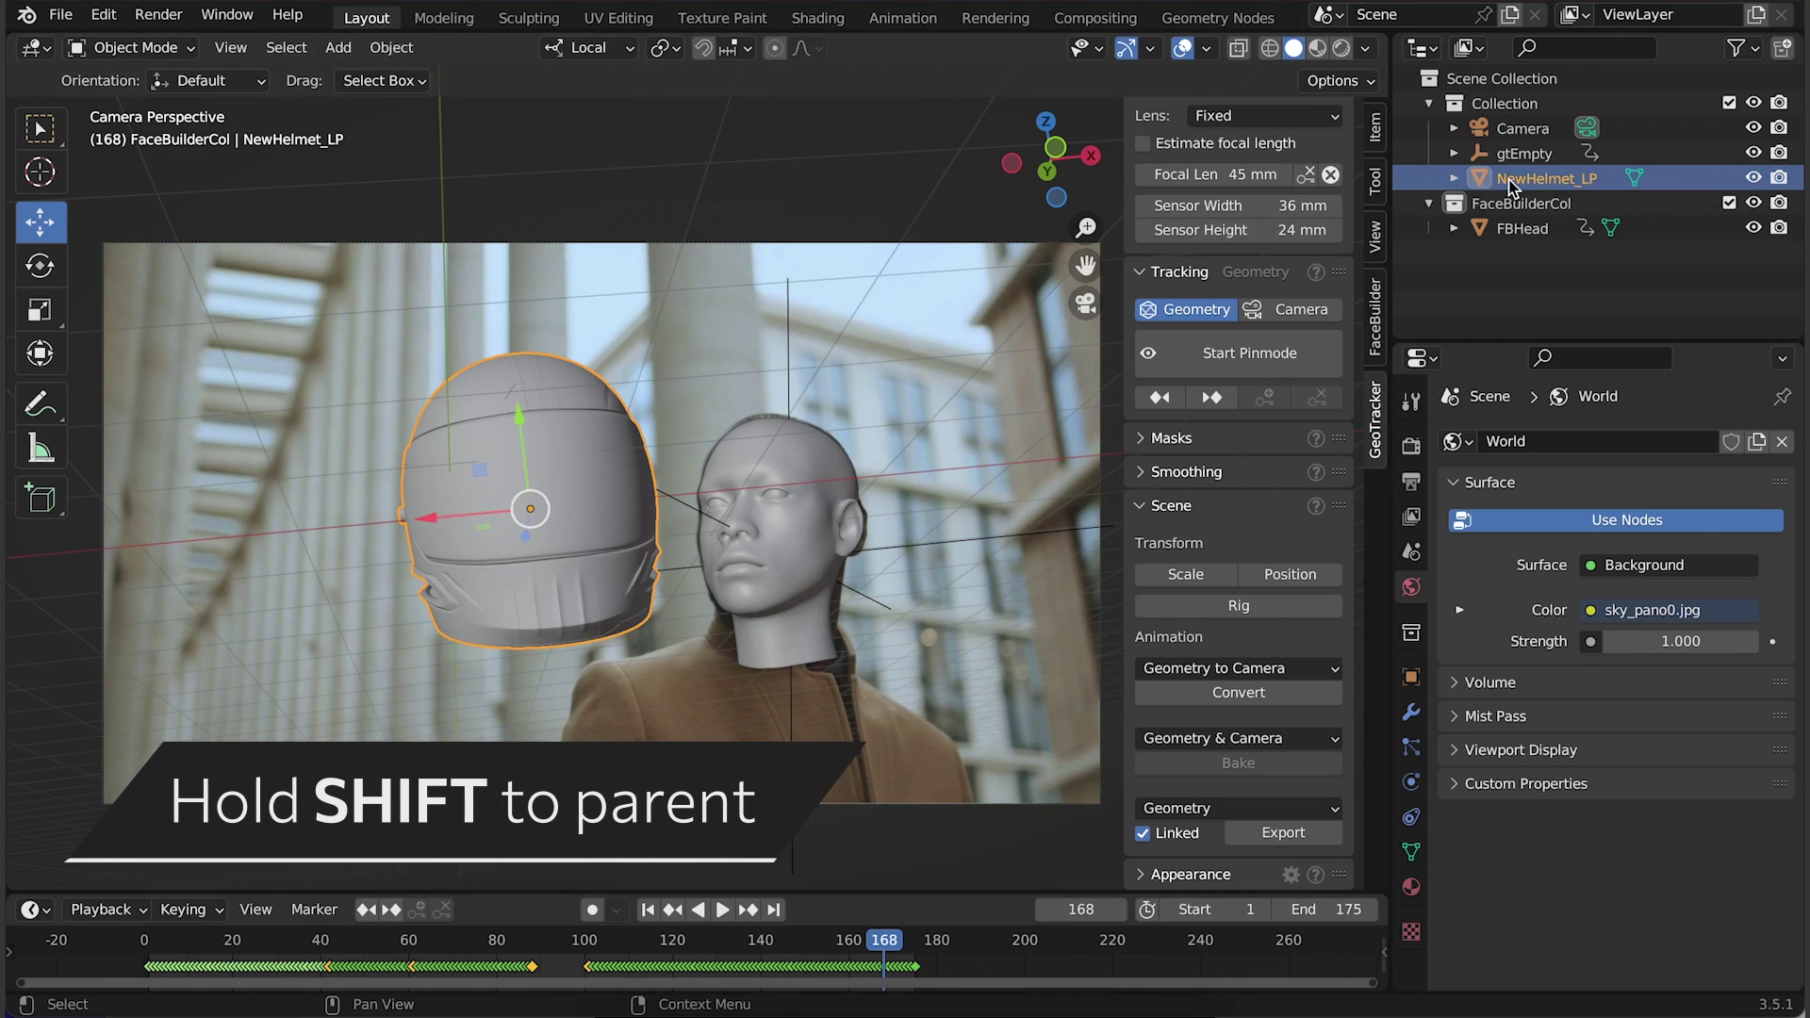
# Parent NewHelmet_LP to gtEmpty in the Outliner and play the clip to watch it
pyautogui.moveTo(1547, 178); pyautogui.dragTo(1525, 156)
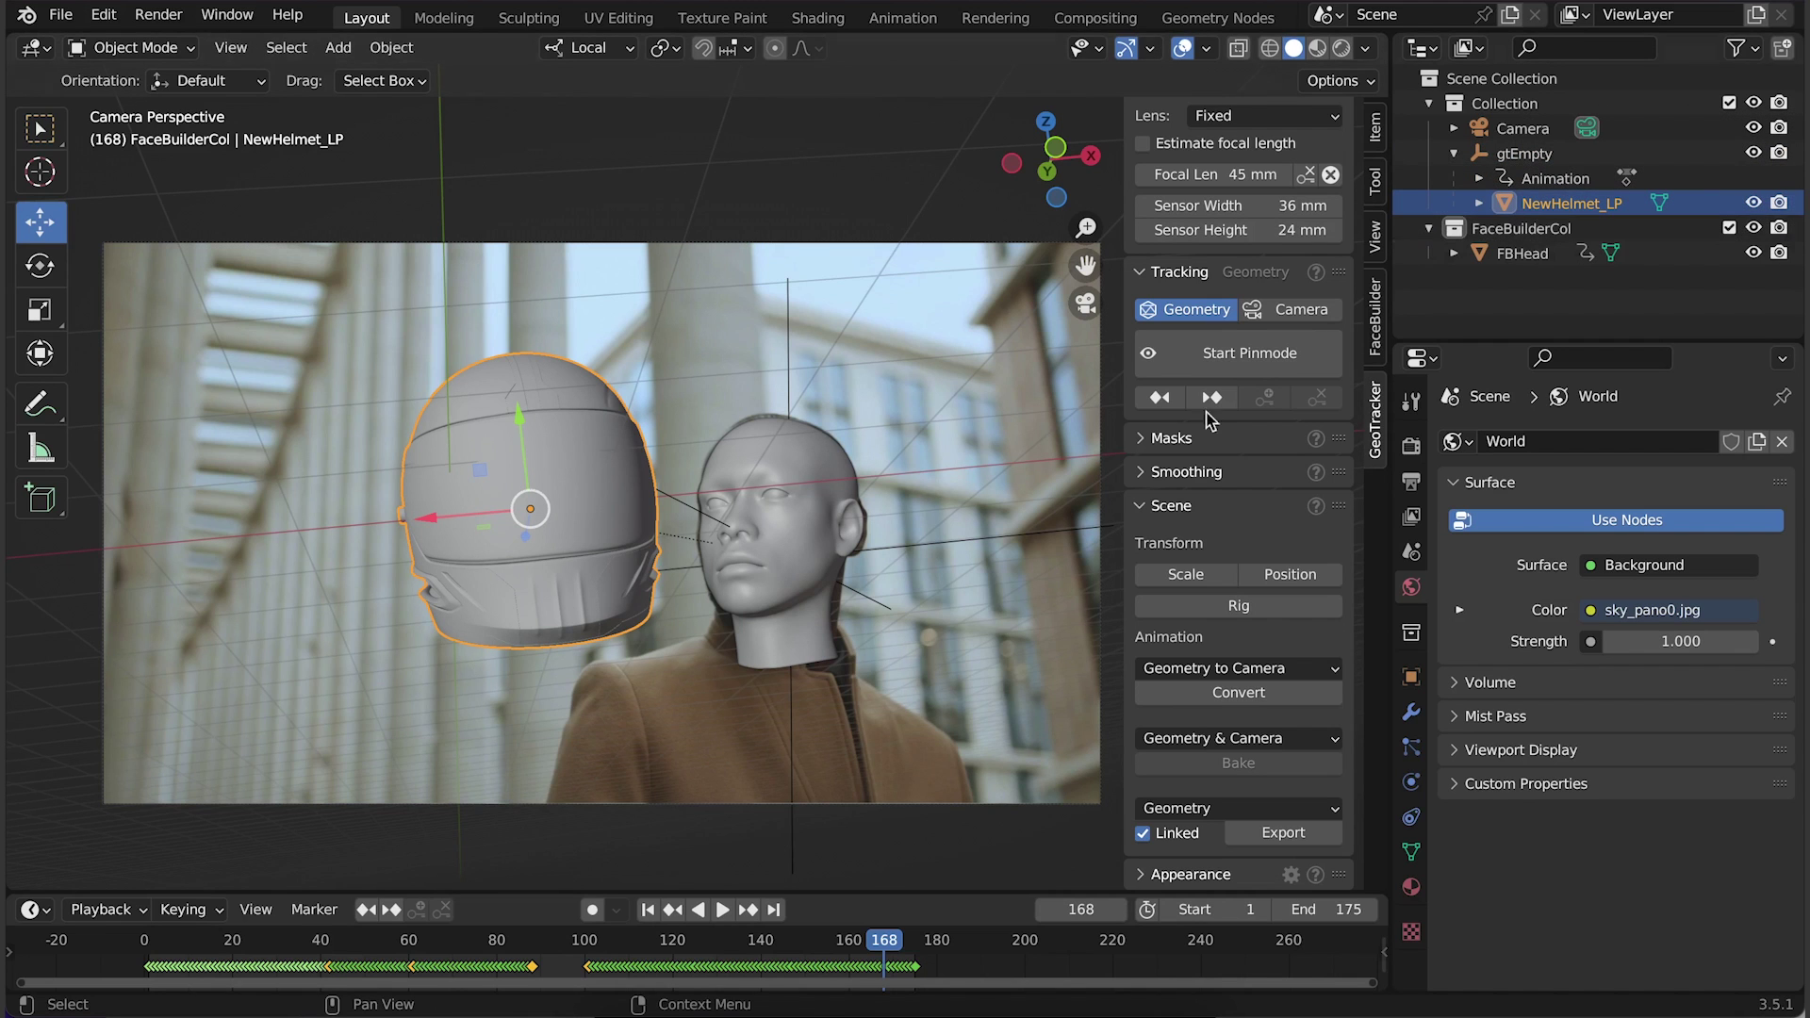
pyautogui.click(464, 938)
pyautogui.press('space')
pyautogui.press('space')
# Move the helmet up and sideways until it sits over the tracked head
pyautogui.moveTo(660, 566); pyautogui.dragTo(514, 635, button='middle')
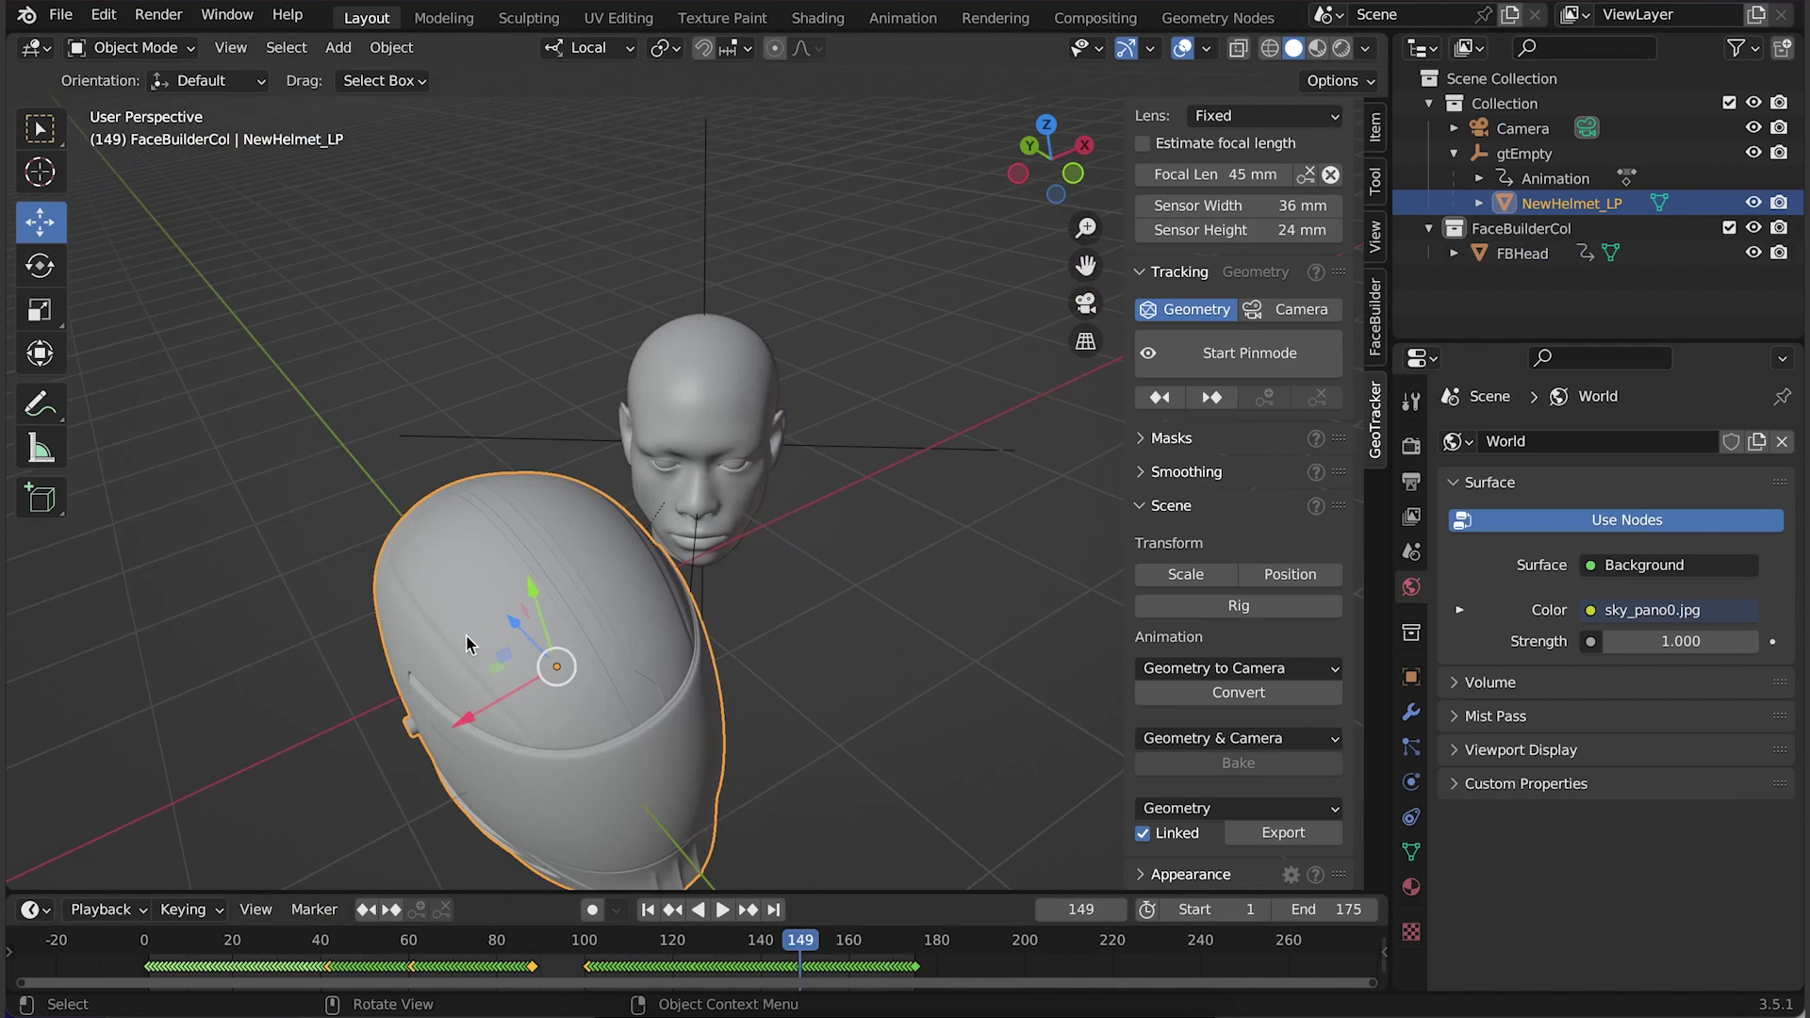
pyautogui.moveTo(514, 634); pyautogui.dragTo(366, 466)
pyautogui.moveTo(278, 524); pyautogui.dragTo(830, 343)
pyautogui.scroll(2, 829, 343)
pyautogui.moveTo(830, 343); pyautogui.dragTo(716, 604, button='middle')
pyautogui.moveTo(665, 611); pyautogui.dragTo(675, 613)
# Rotate the helmet freely (R R) to match the head's tilt and face direction
pyautogui.moveTo(675, 613); pyautogui.dragTo(607, 492, button='middle')
pyautogui.hotkey('shift', 'space')
pyautogui.press('r')
pyautogui.moveTo(606, 492); pyautogui.dragTo(614, 477)
pyautogui.moveTo(614, 477); pyautogui.dragTo(646, 626, button='middle')
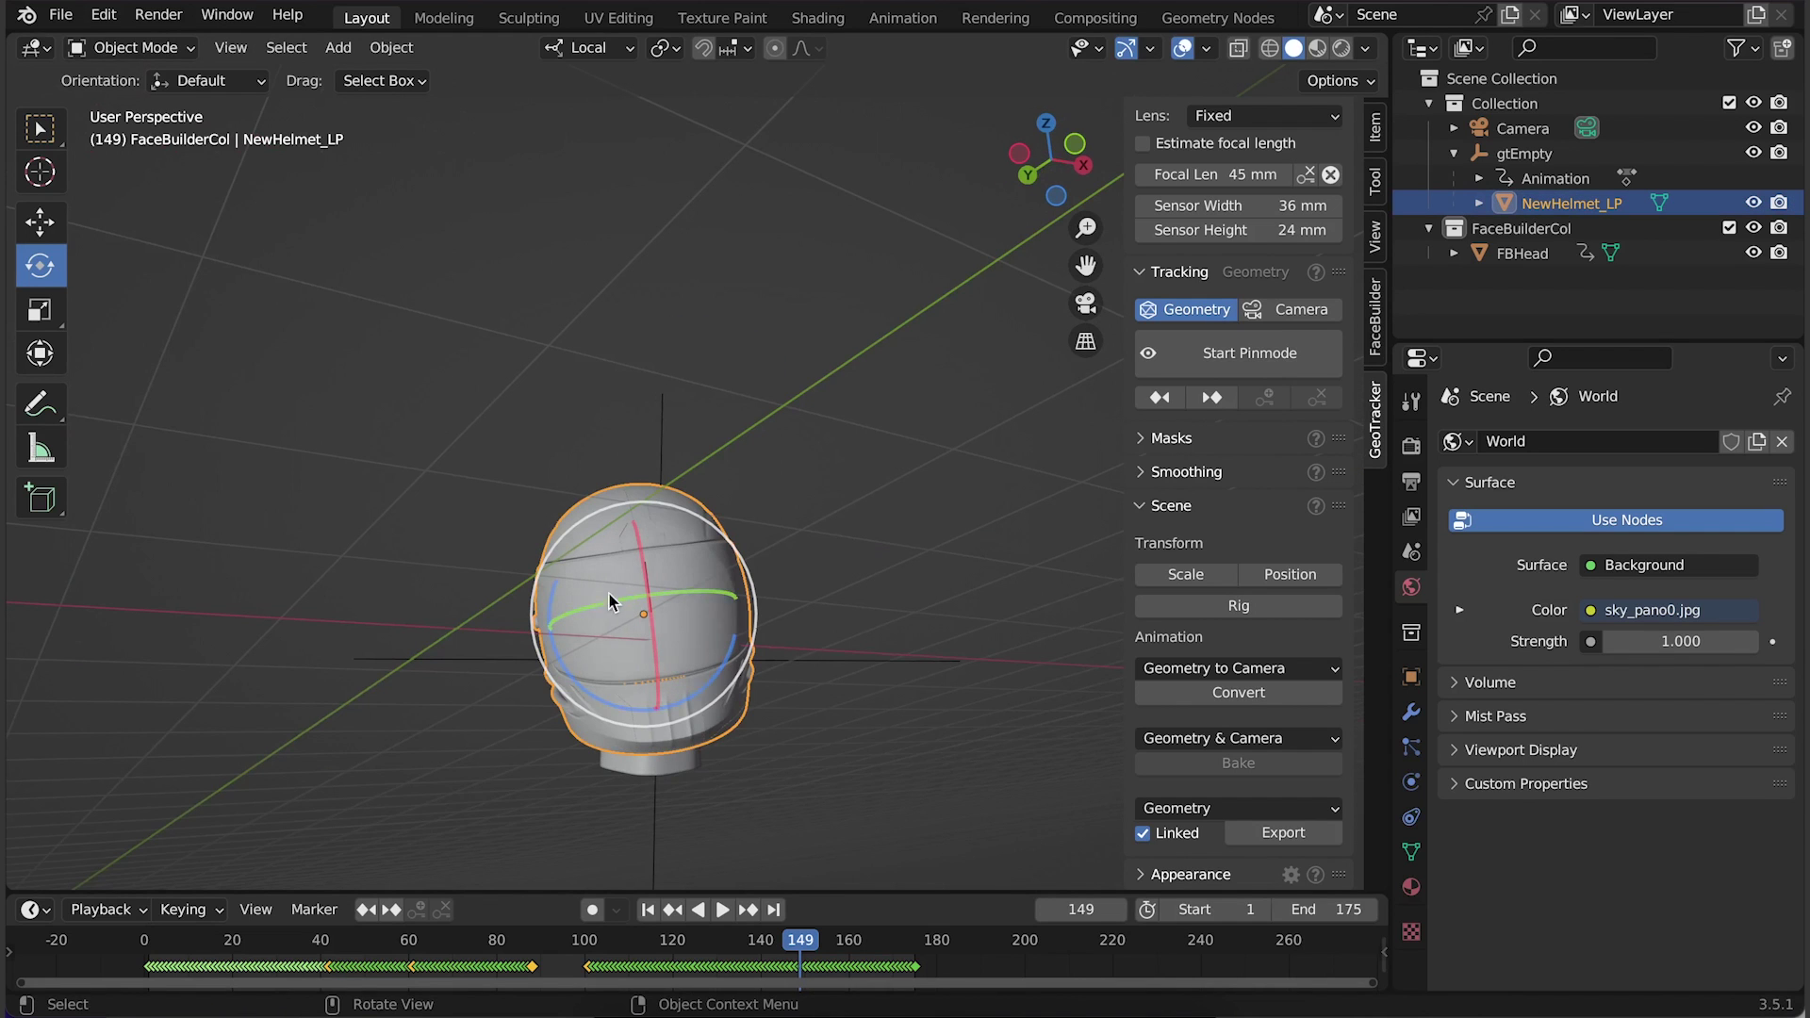
pyautogui.moveTo(565, 677); pyautogui.dragTo(733, 719)
# Return to camera view and play the clip from the start to check the helmet fit
pyautogui.press('KP_0')
pyautogui.hotkey('shift', 'Left')
pyautogui.press('space')
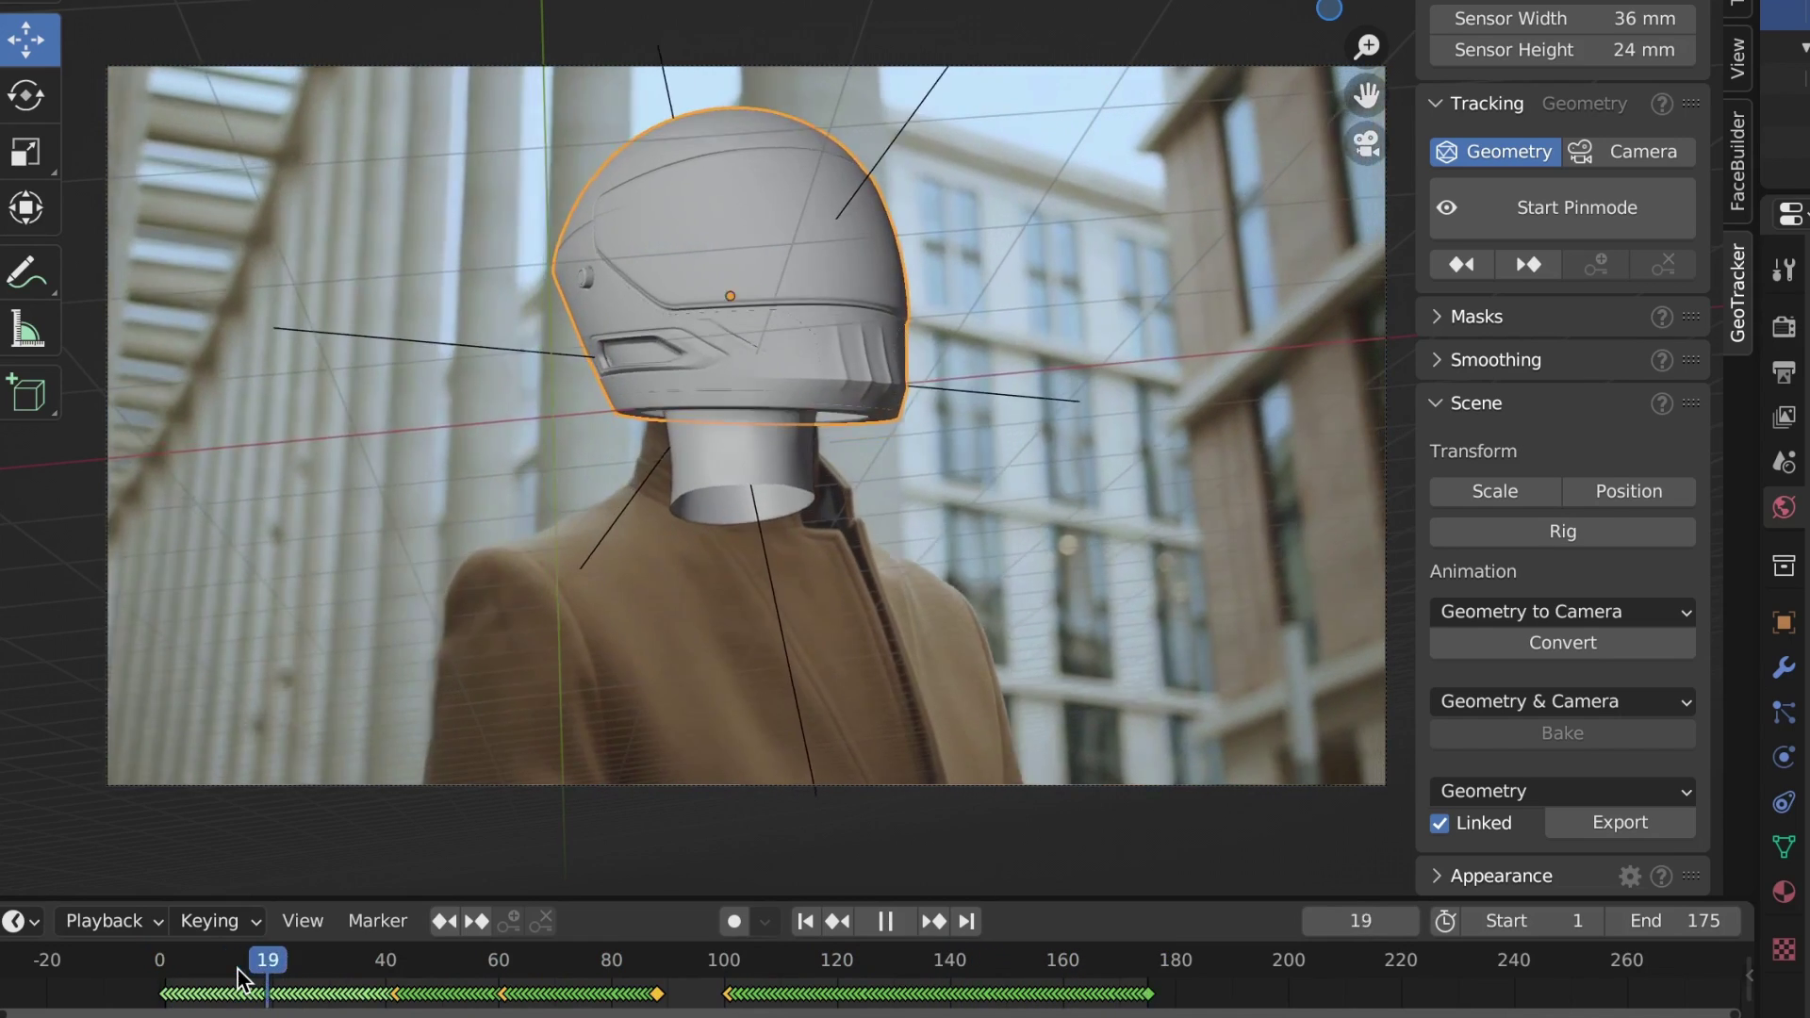
# Stop playback with the helmeted head on frame 41
pyautogui.press('space')
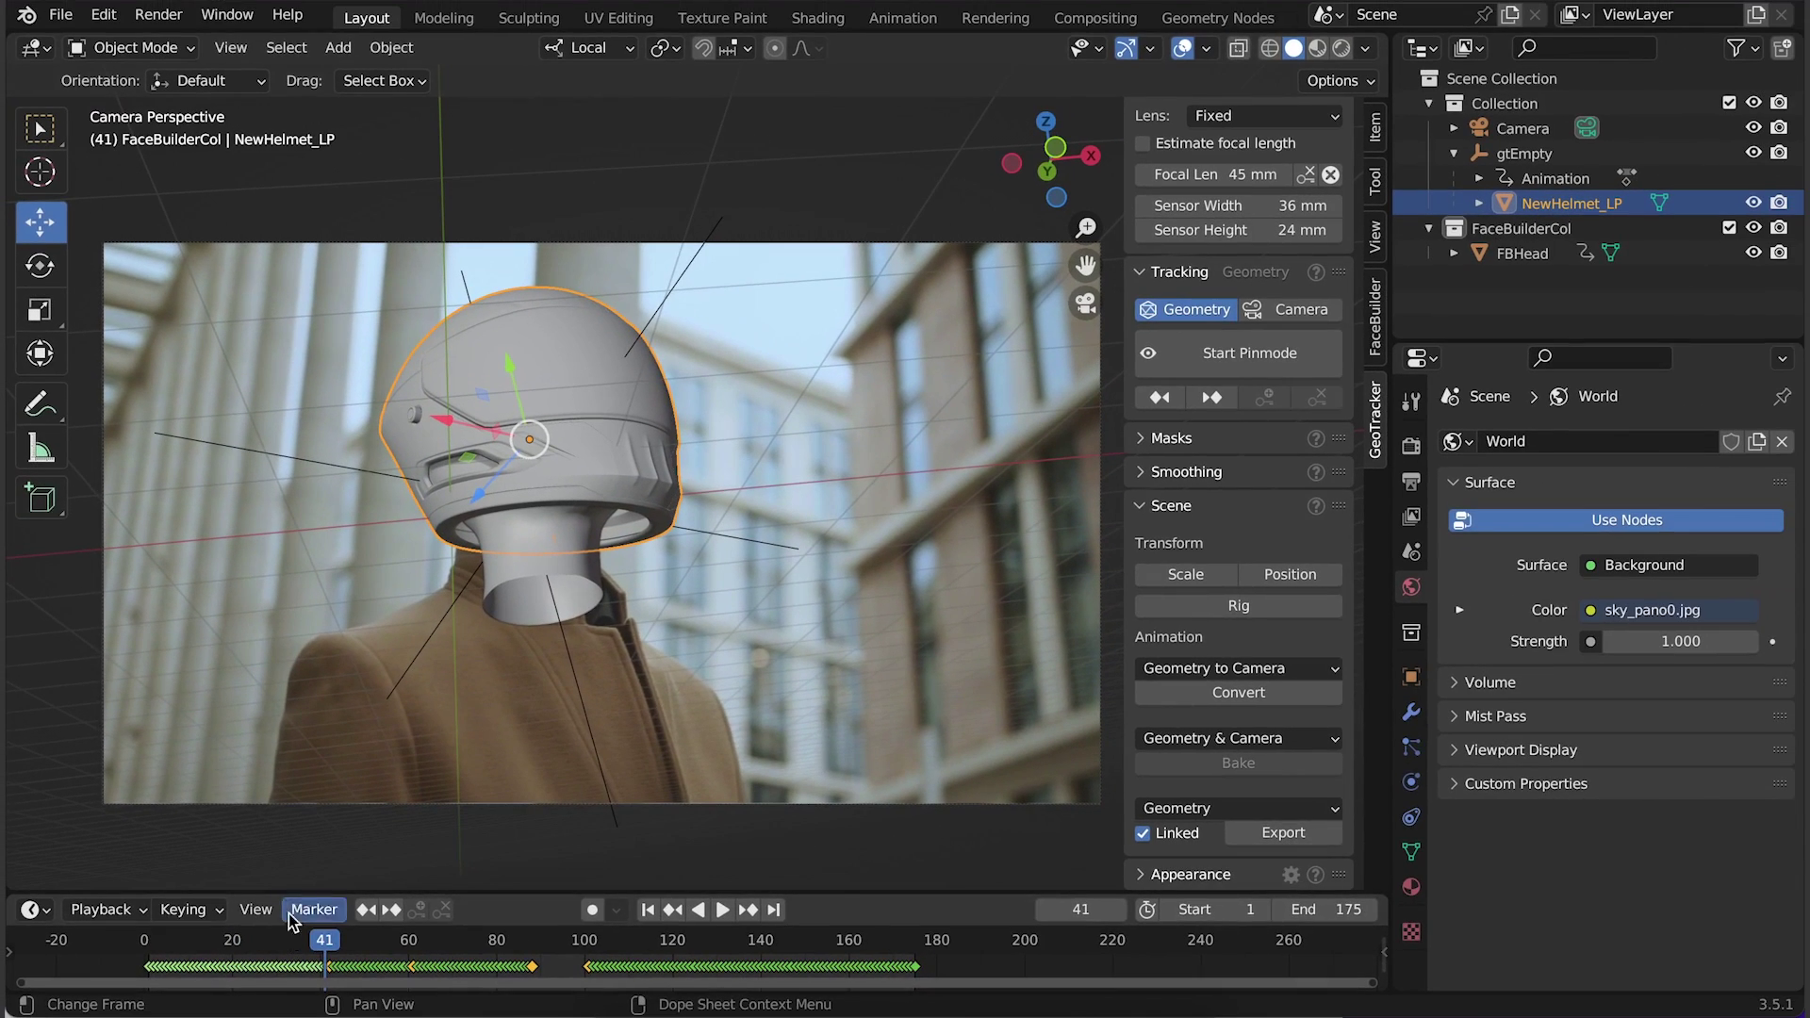
# Search 'libr' in Preferences Add-ons, enable Material: Material Library, and close Preferences
pyautogui.click(103, 15)
pyautogui.click(139, 370)
pyautogui.click(679, 95)
pyautogui.write('librar')
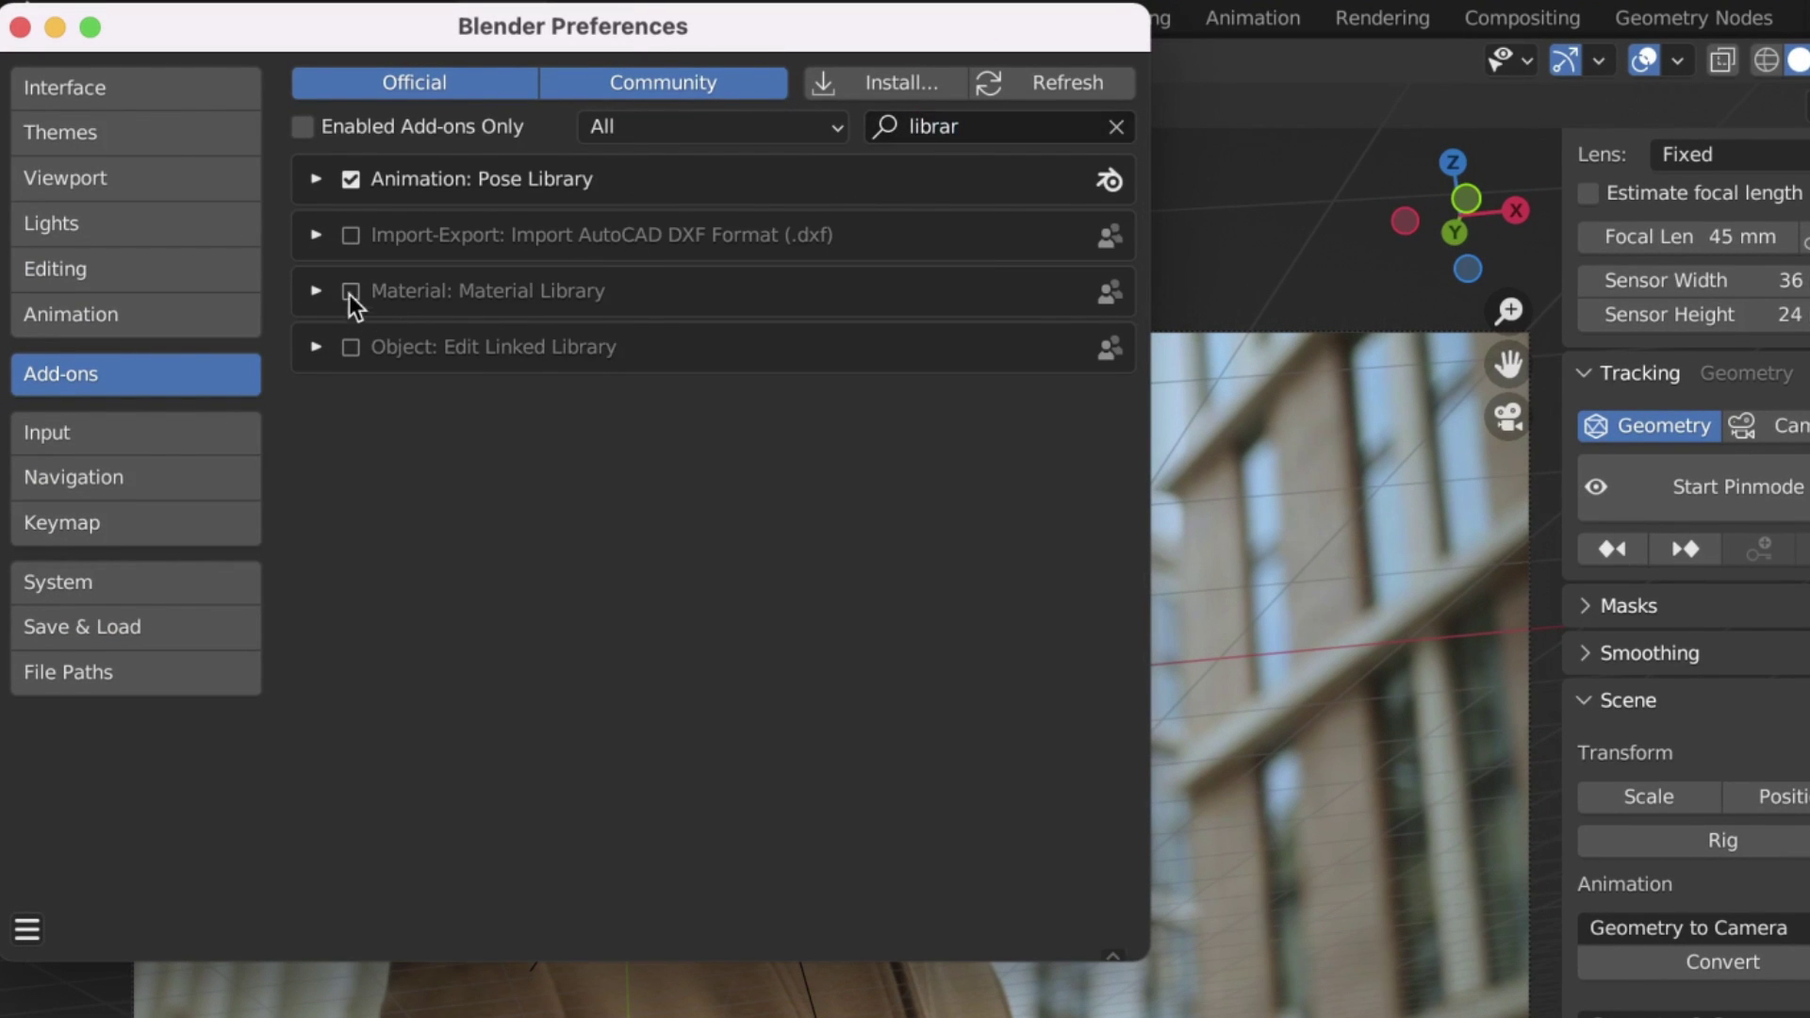
pyautogui.click(350, 292)
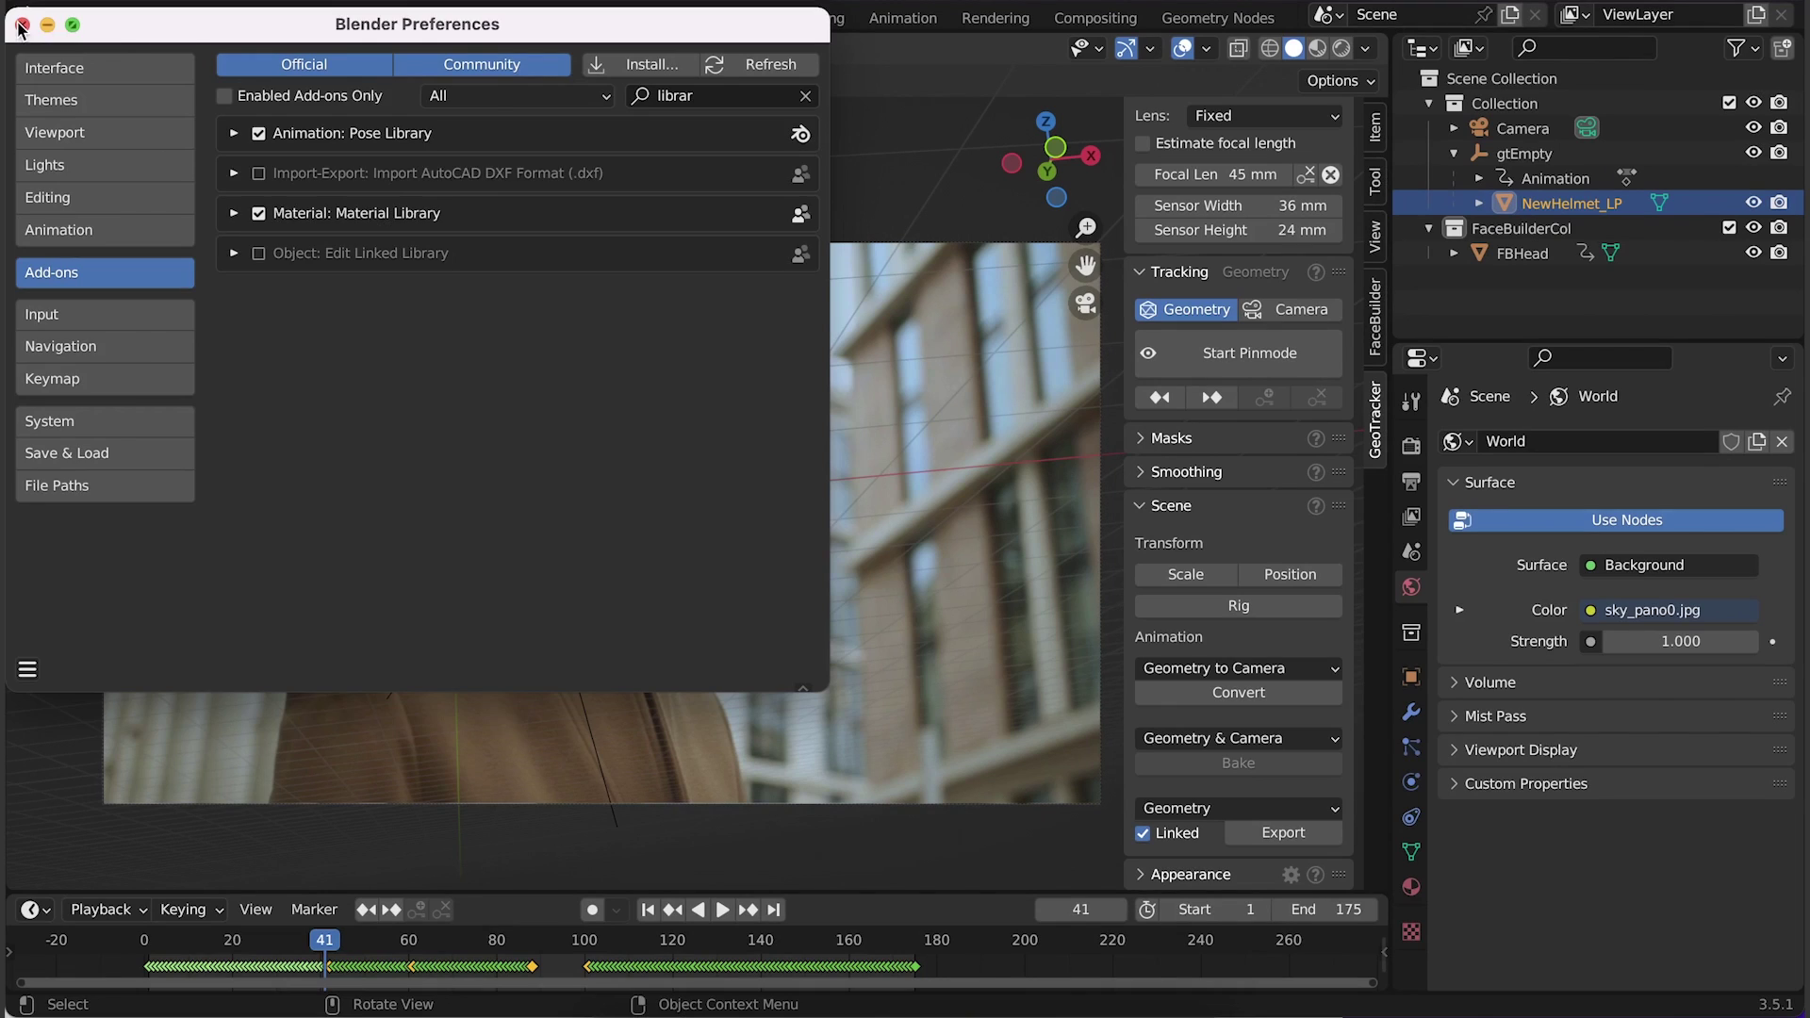
pyautogui.click(22, 25)
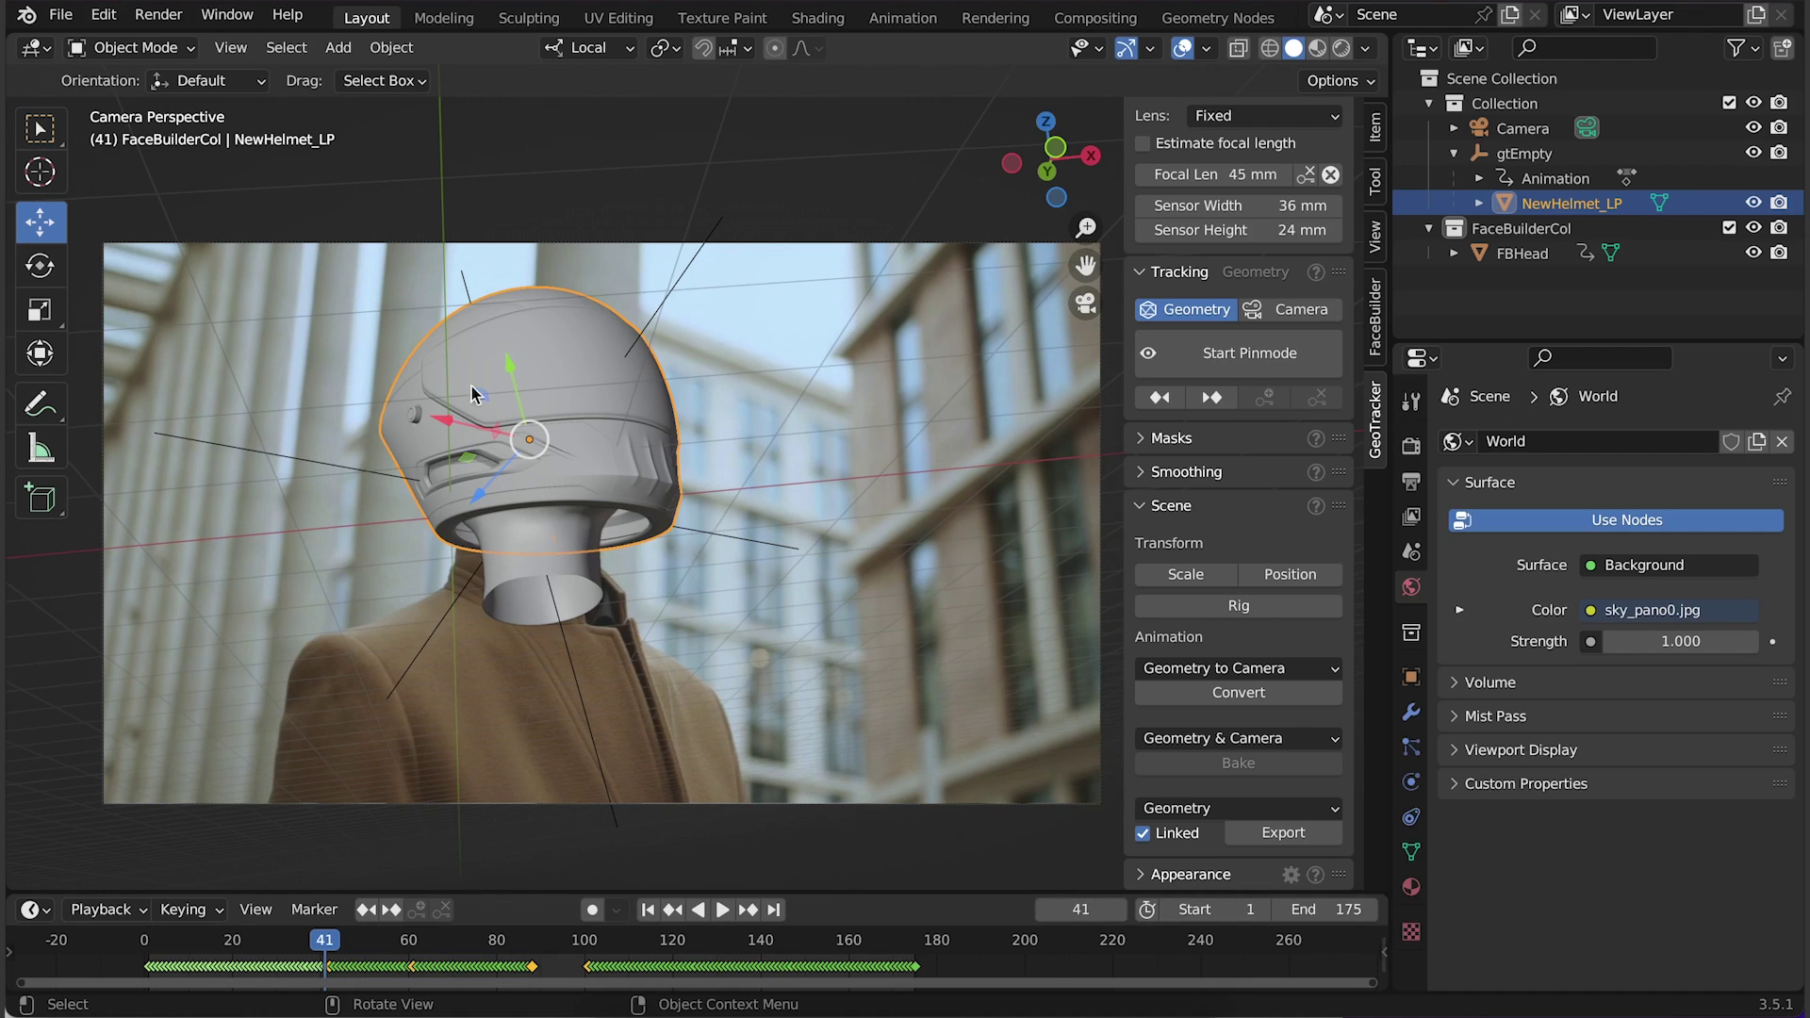
# Add a new material to NewHelmet_LP using the library's blue Metallic Paint, viewed in Material Preview
pyautogui.click(1411, 887)
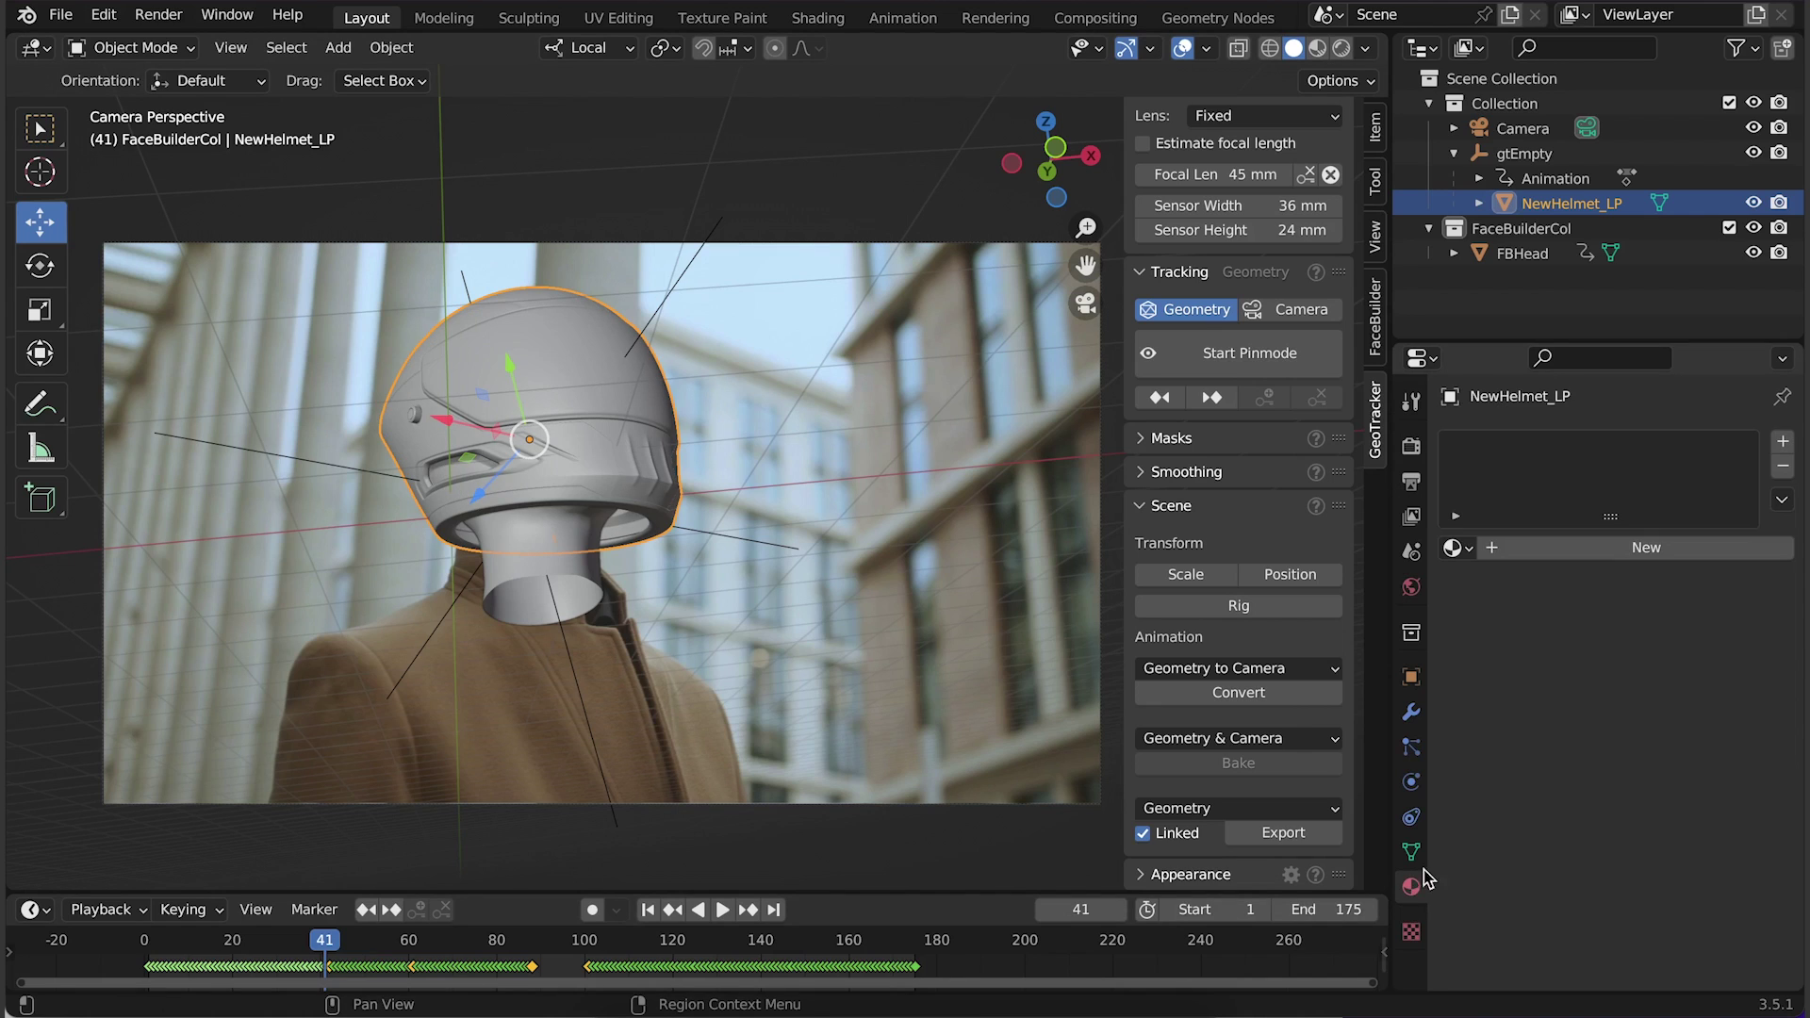
pyautogui.click(1609, 548)
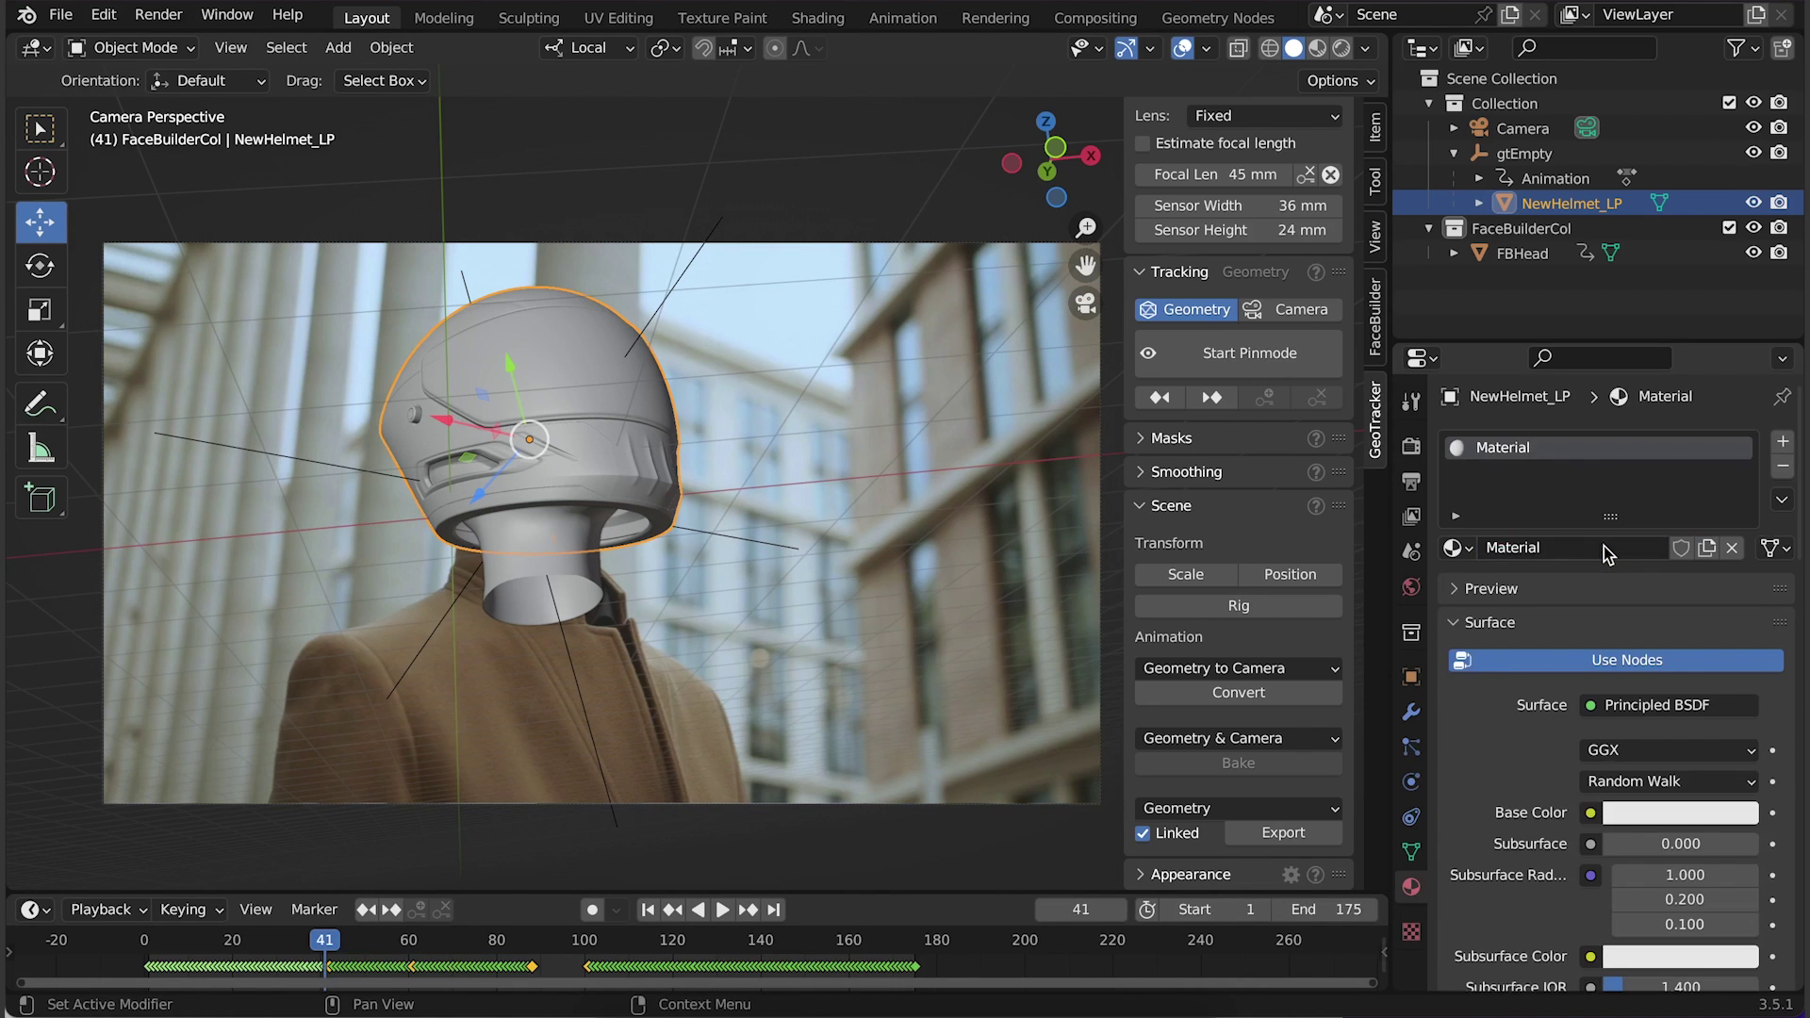
pyautogui.scroll(-10, 1603, 566)
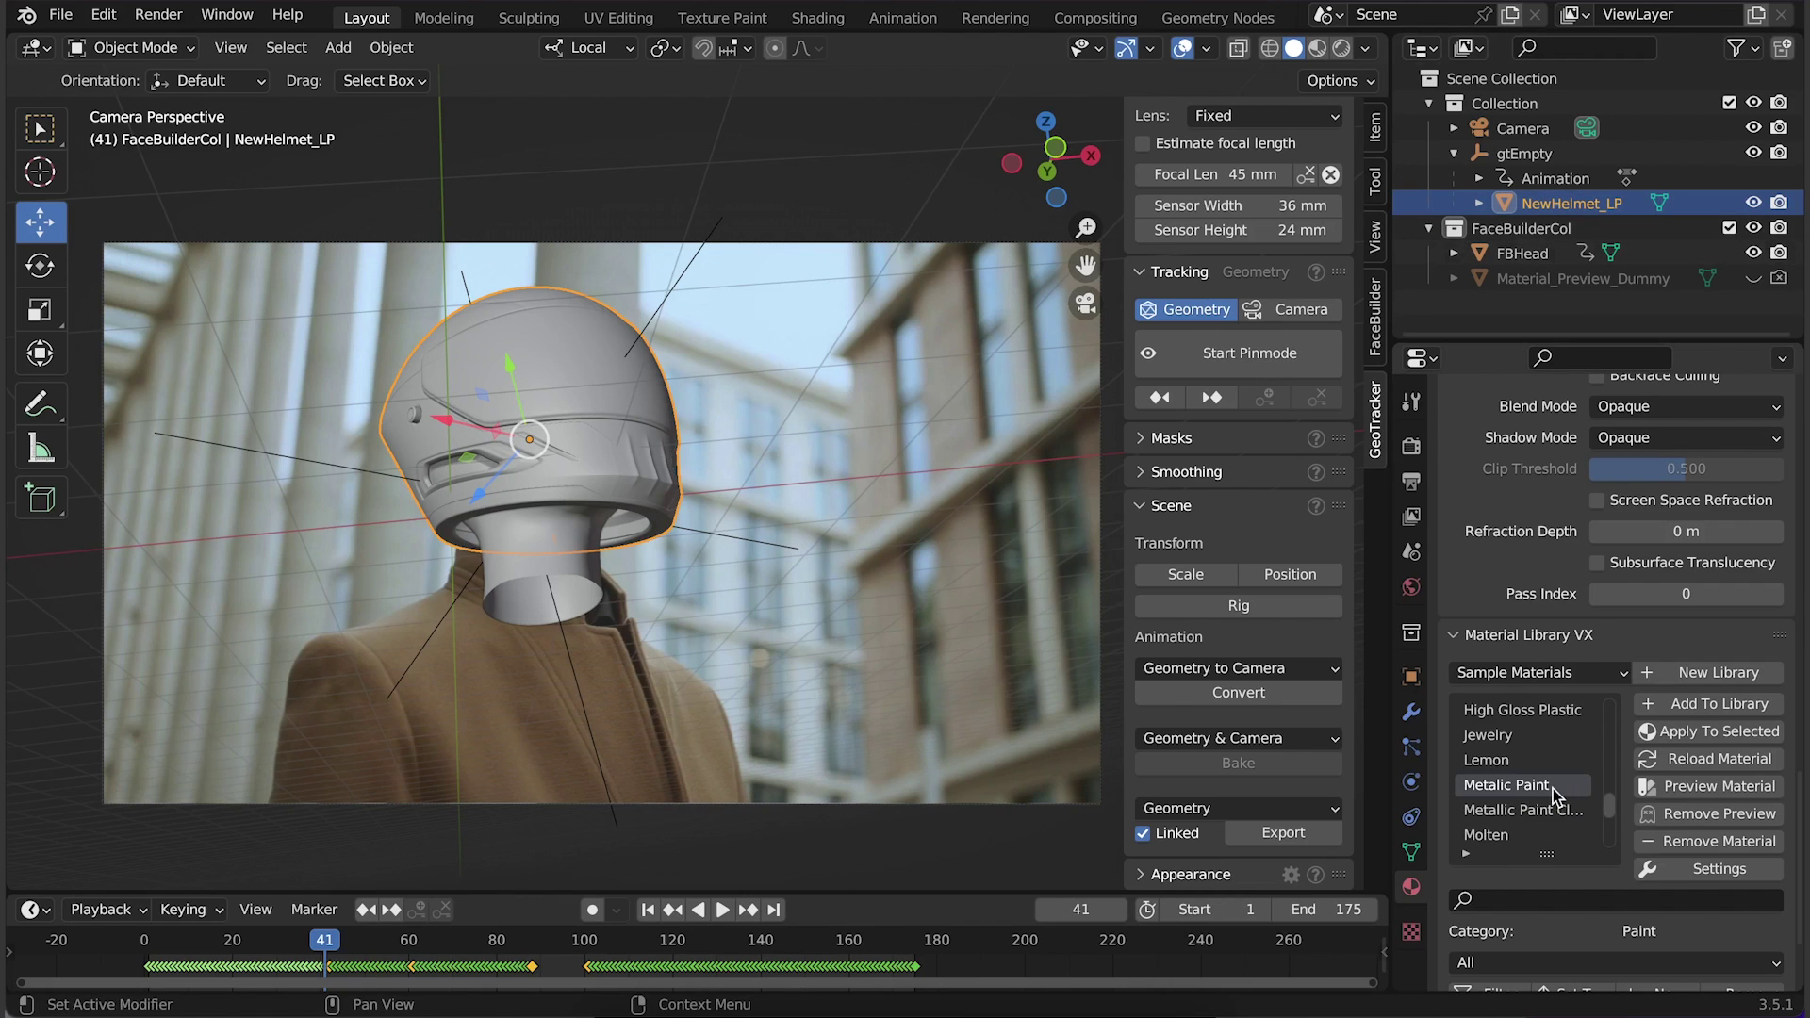
pyautogui.scroll(-3, 1678, 747)
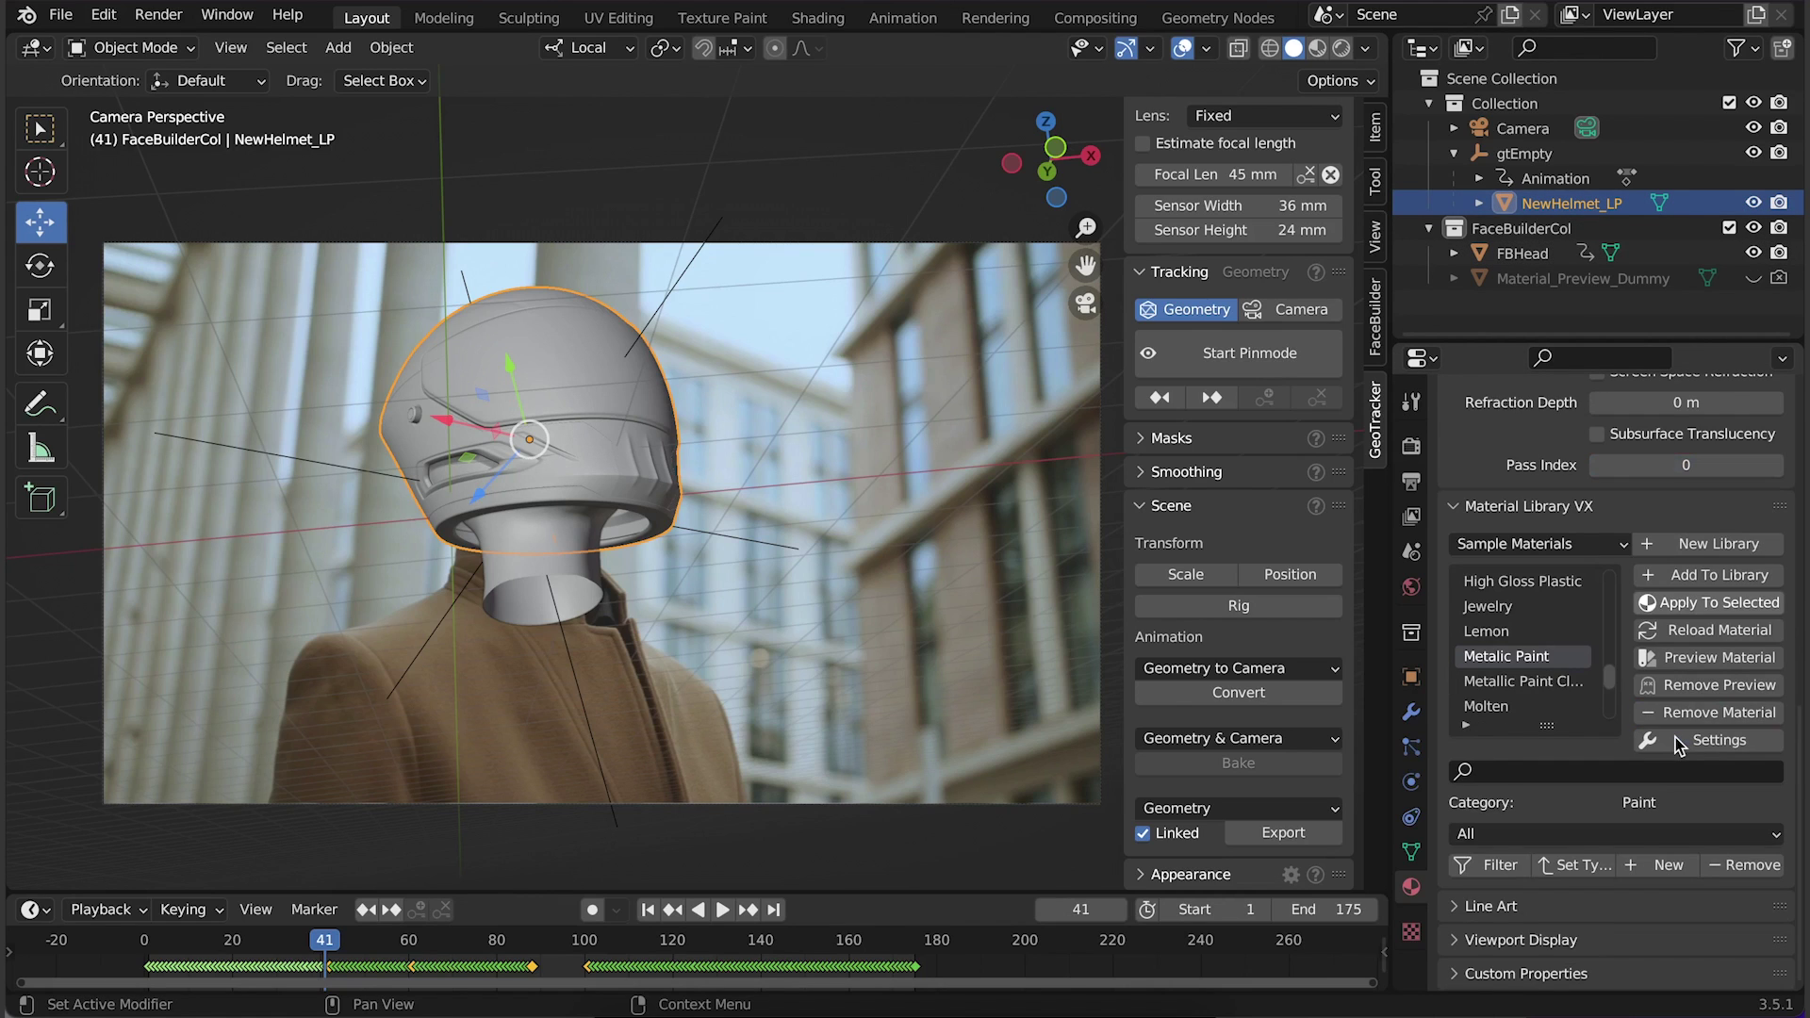
pyautogui.click(1317, 48)
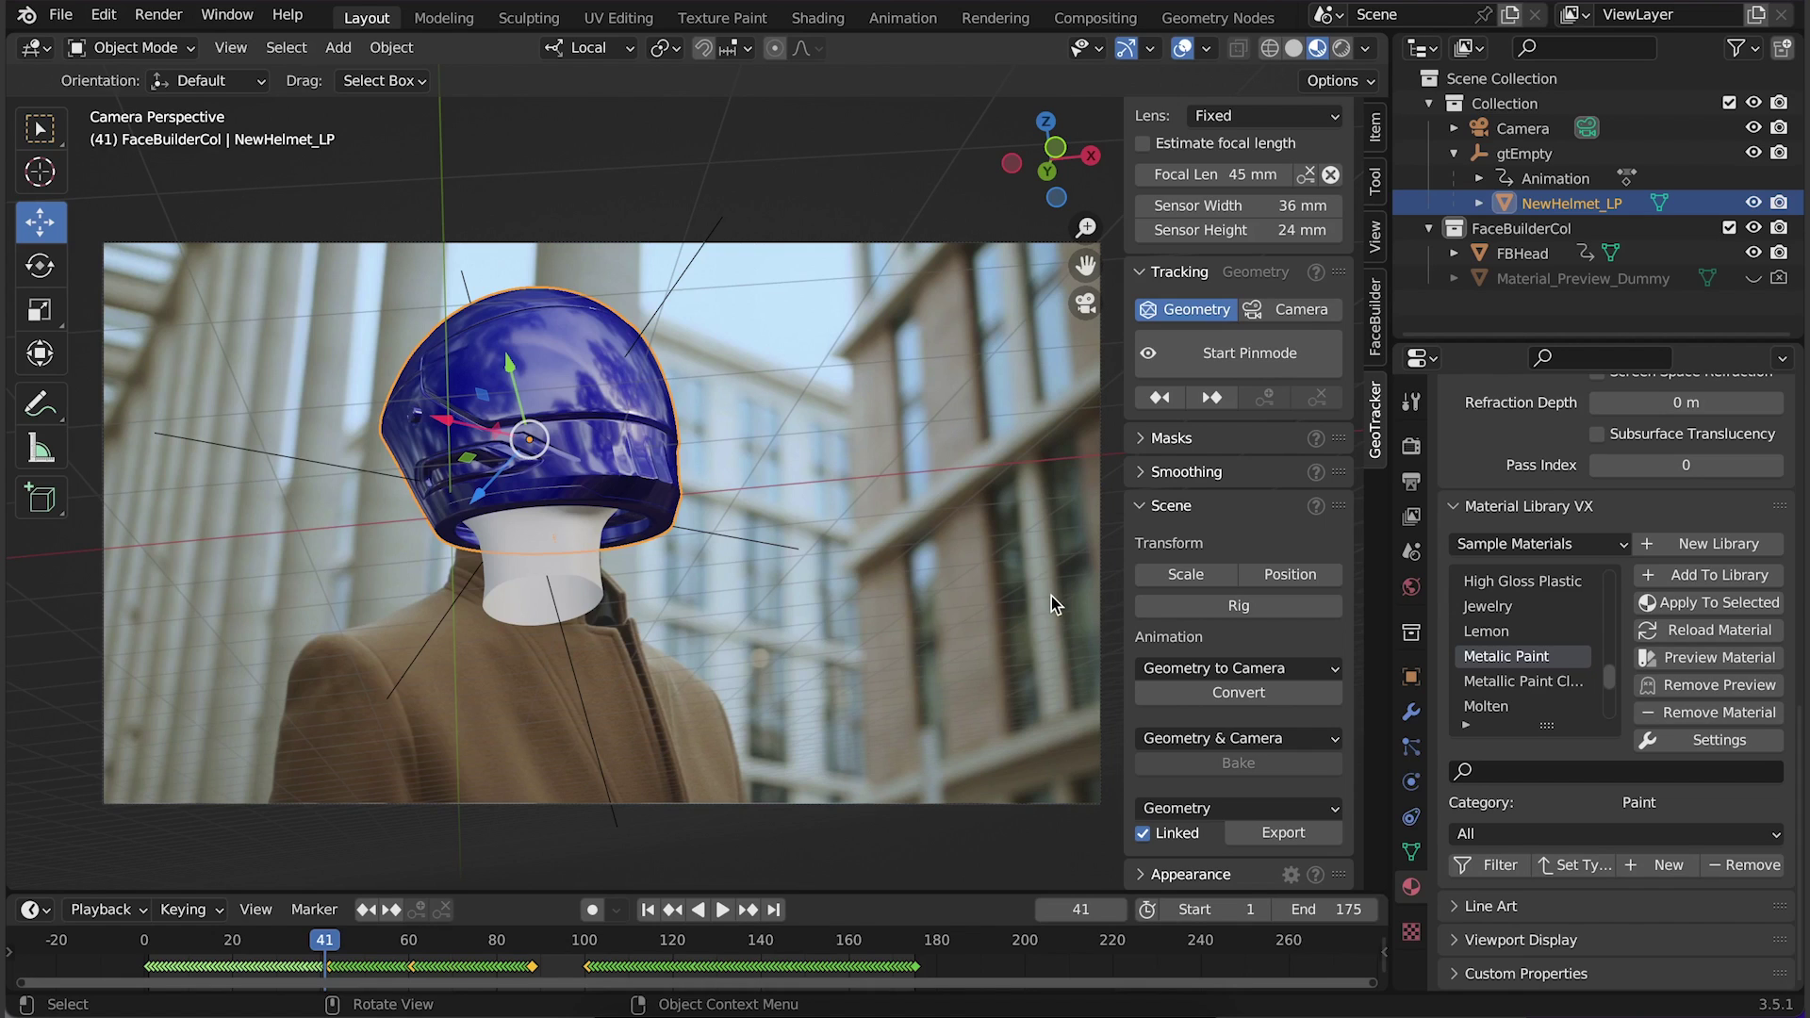
pyautogui.scroll(2, 593, 379)
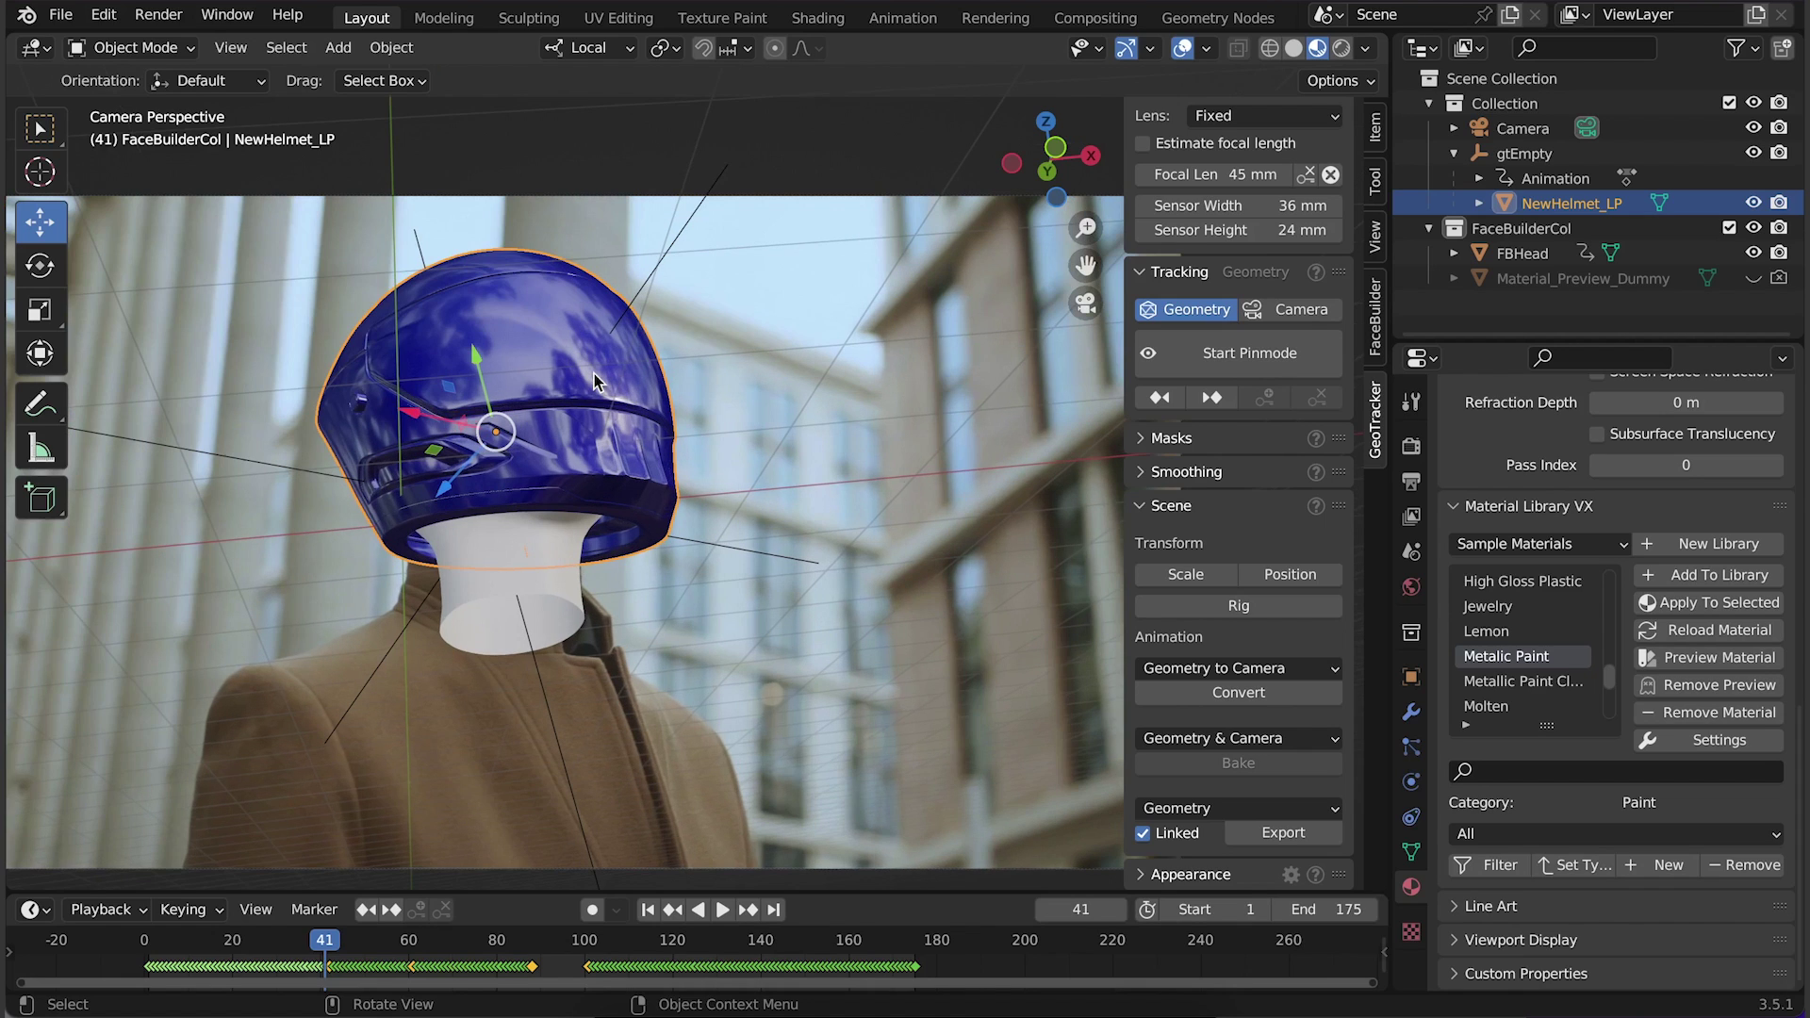
# Enter Edit Mode and select the whole connected visor piece with Ctrl+L
pyautogui.click(153, 48)
pyautogui.click(156, 99)
pyautogui.click(531, 345)
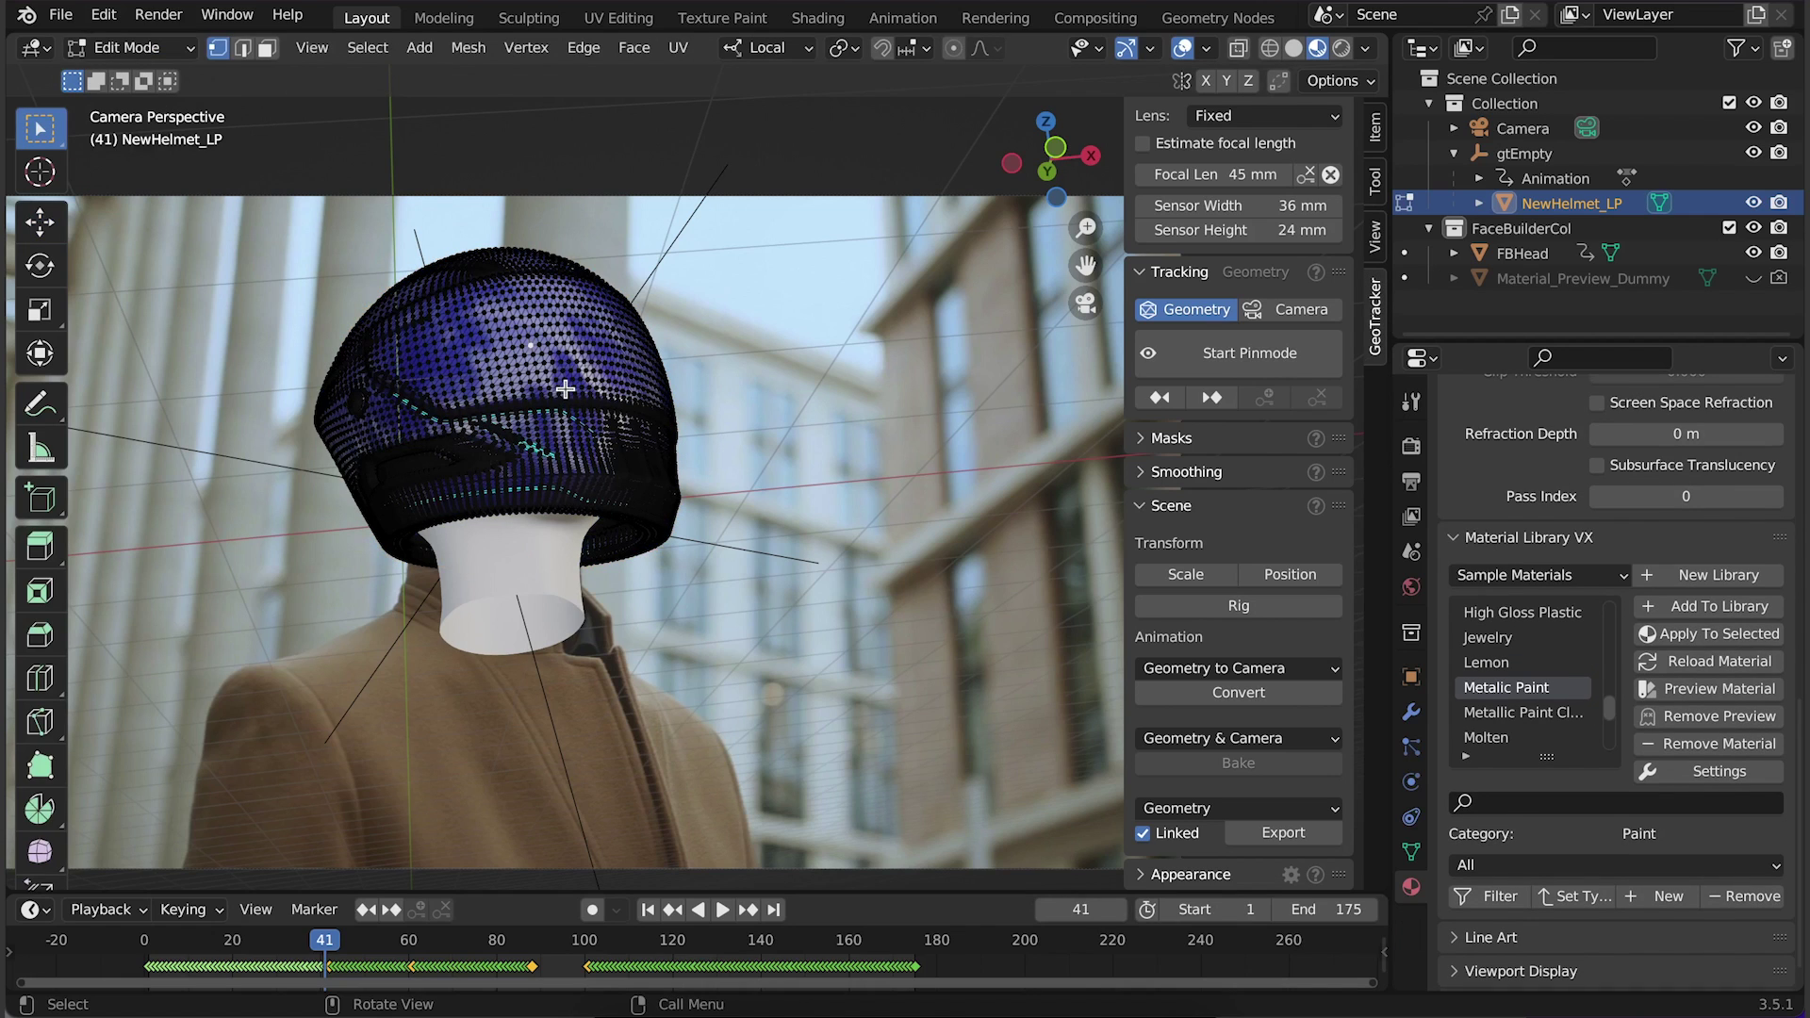
pyautogui.hotkey('ctrl', 'l')
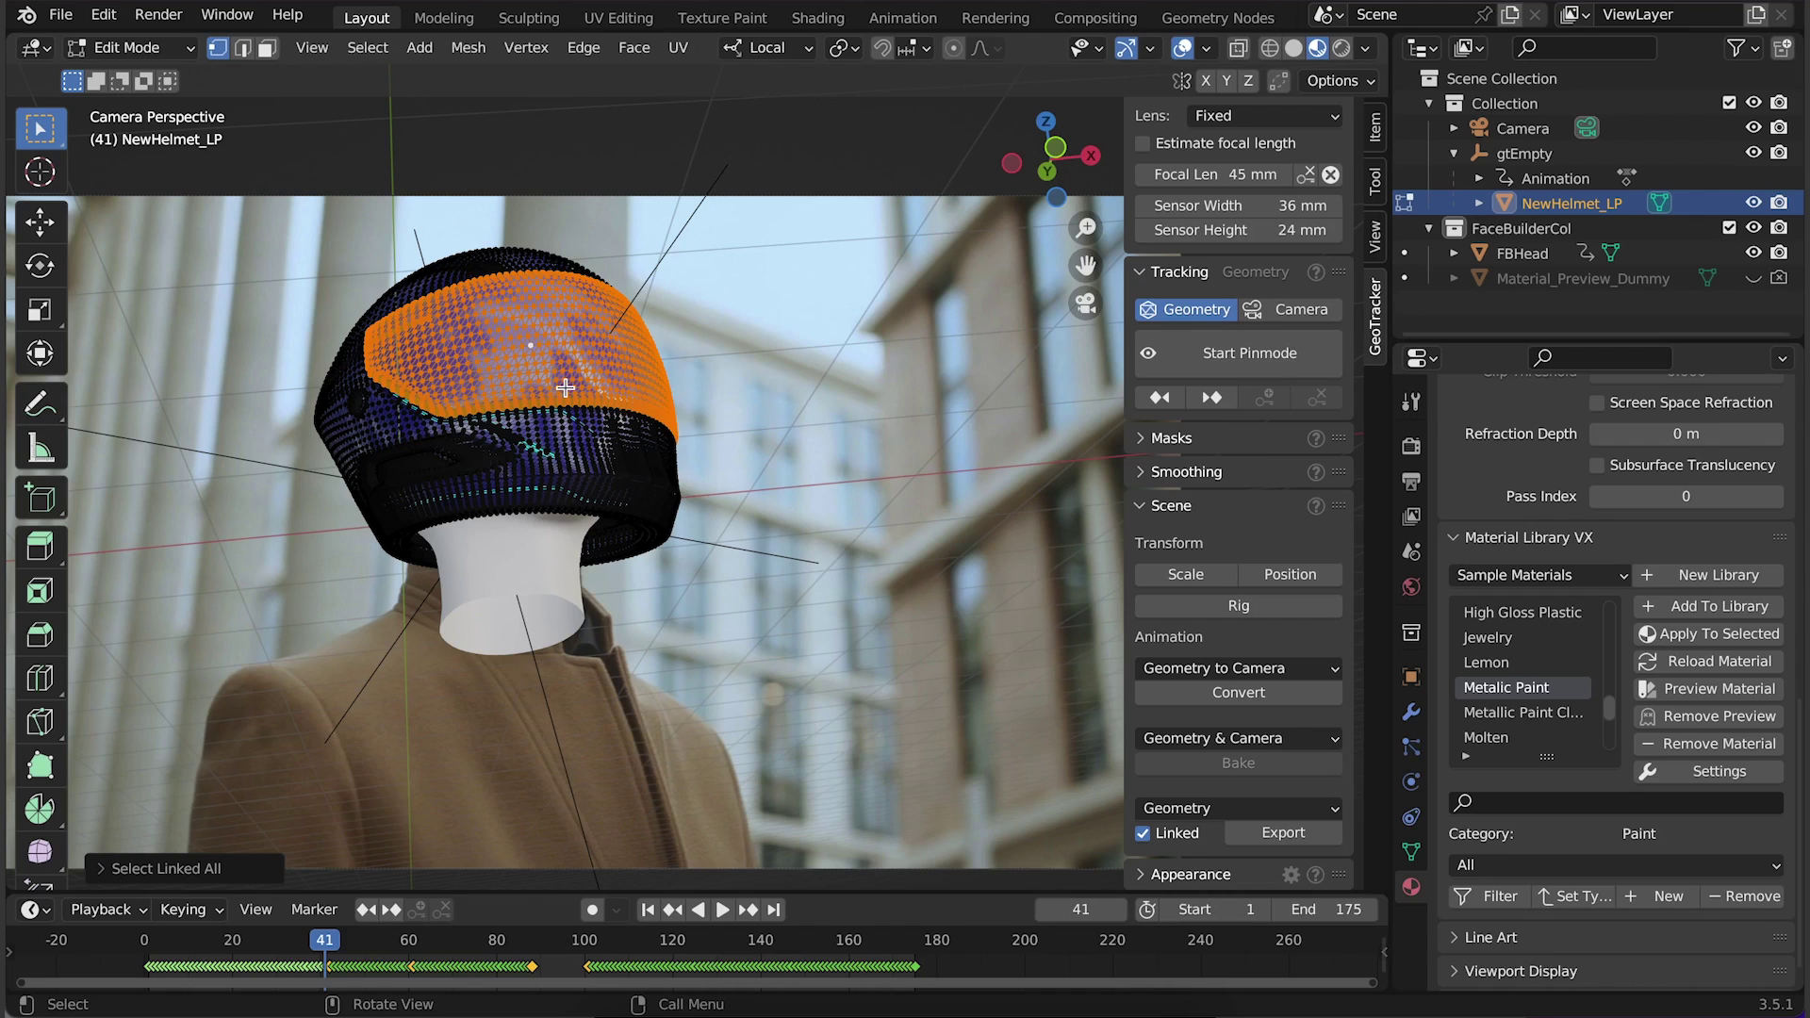
# Apply the library's Fake Glass material to the selected visor and return to Object Mode
pyautogui.scroll(4, 1532, 688)
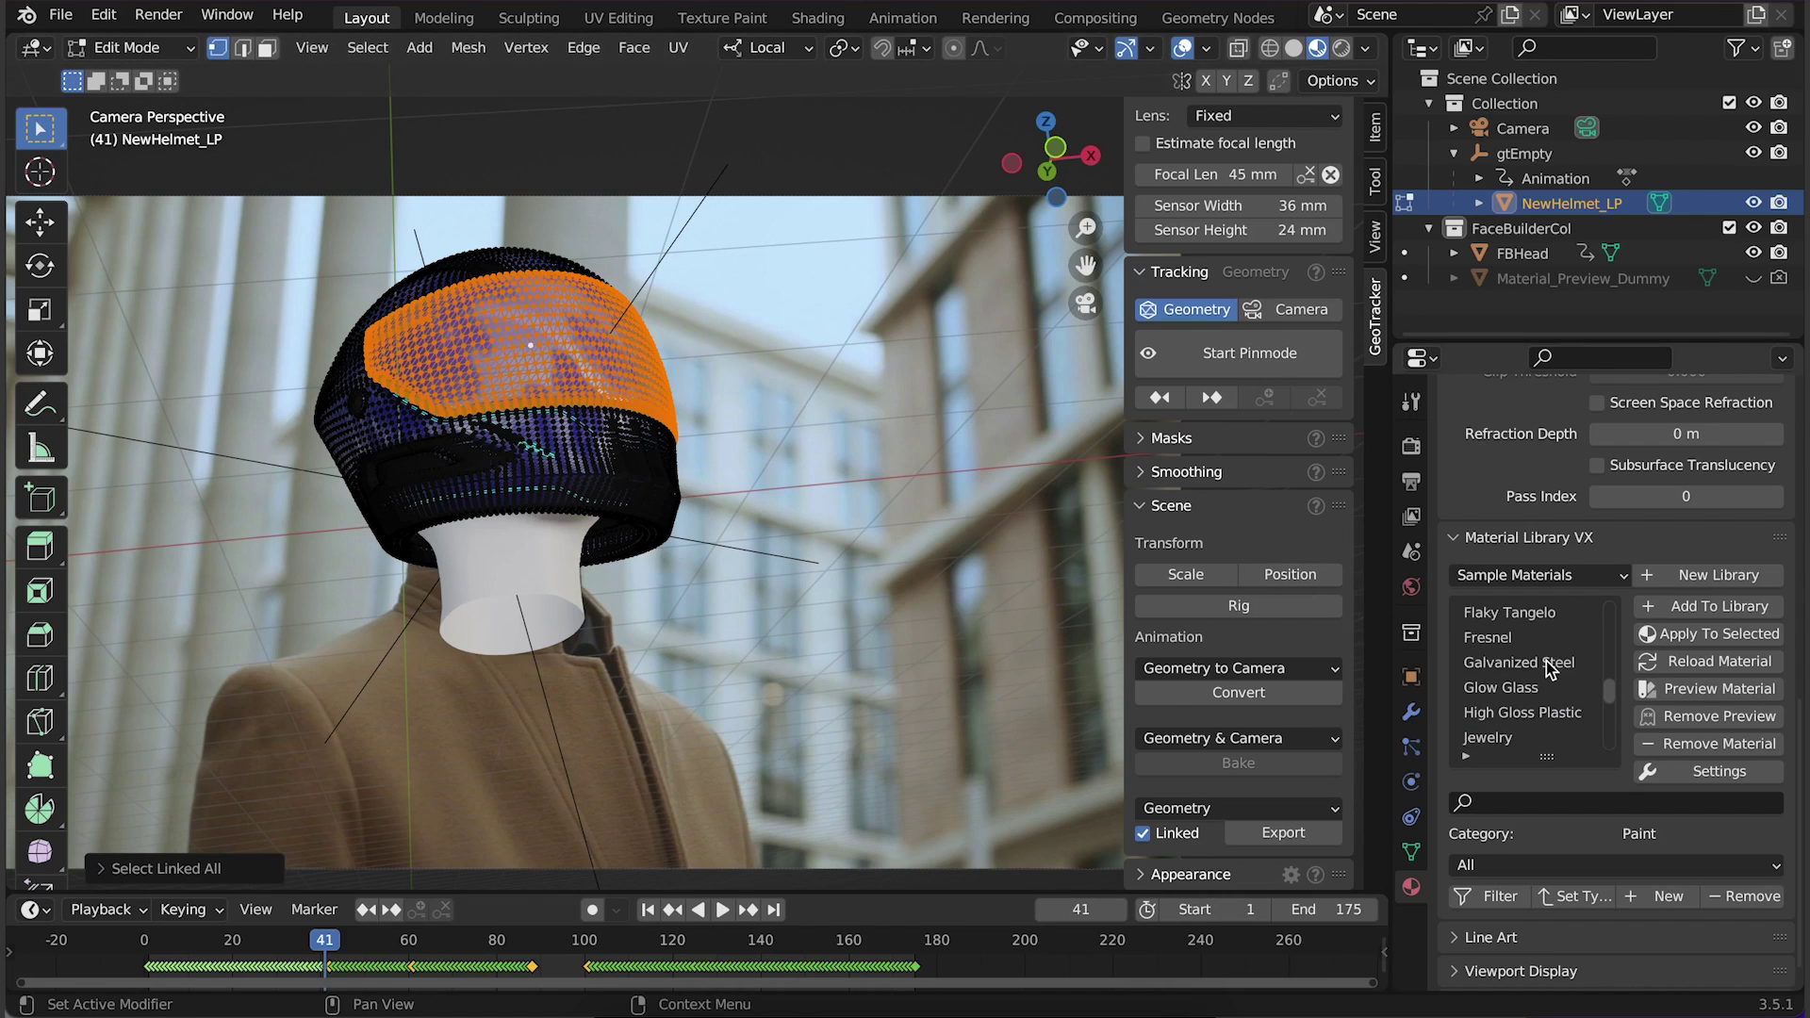
pyautogui.scroll(5, 1532, 691)
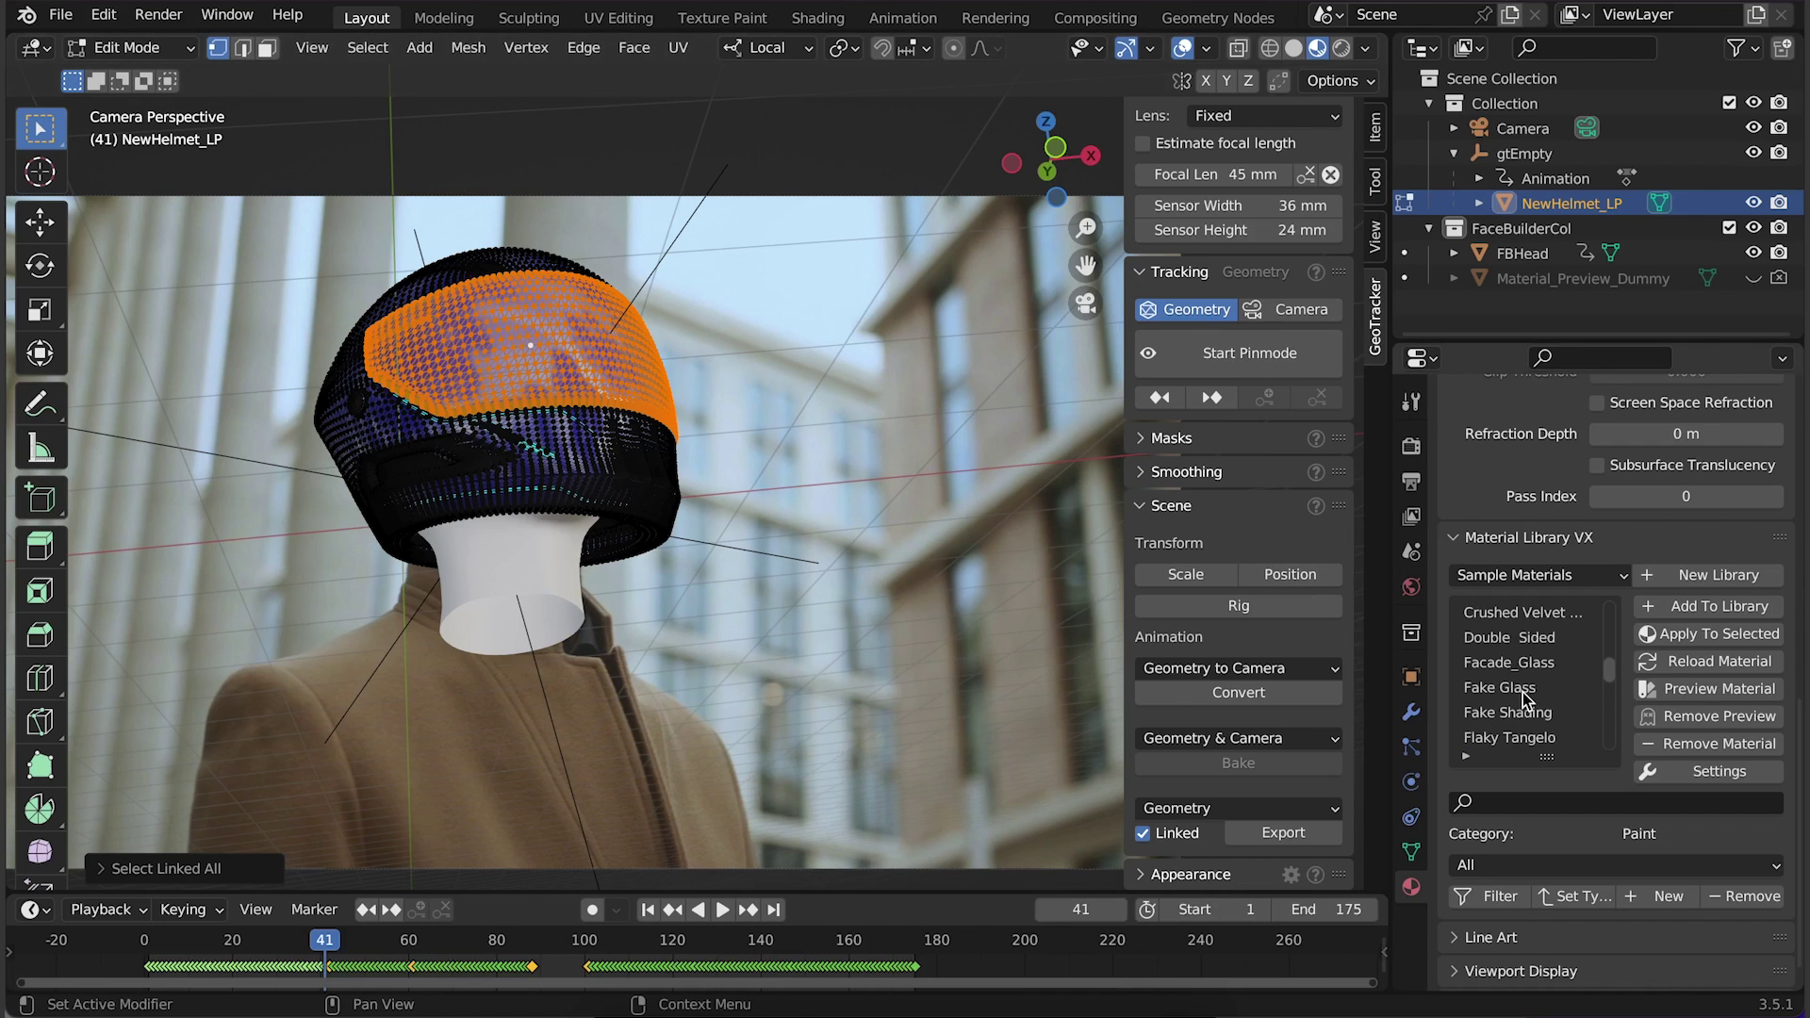
pyautogui.click(1520, 693)
pyautogui.click(1711, 639)
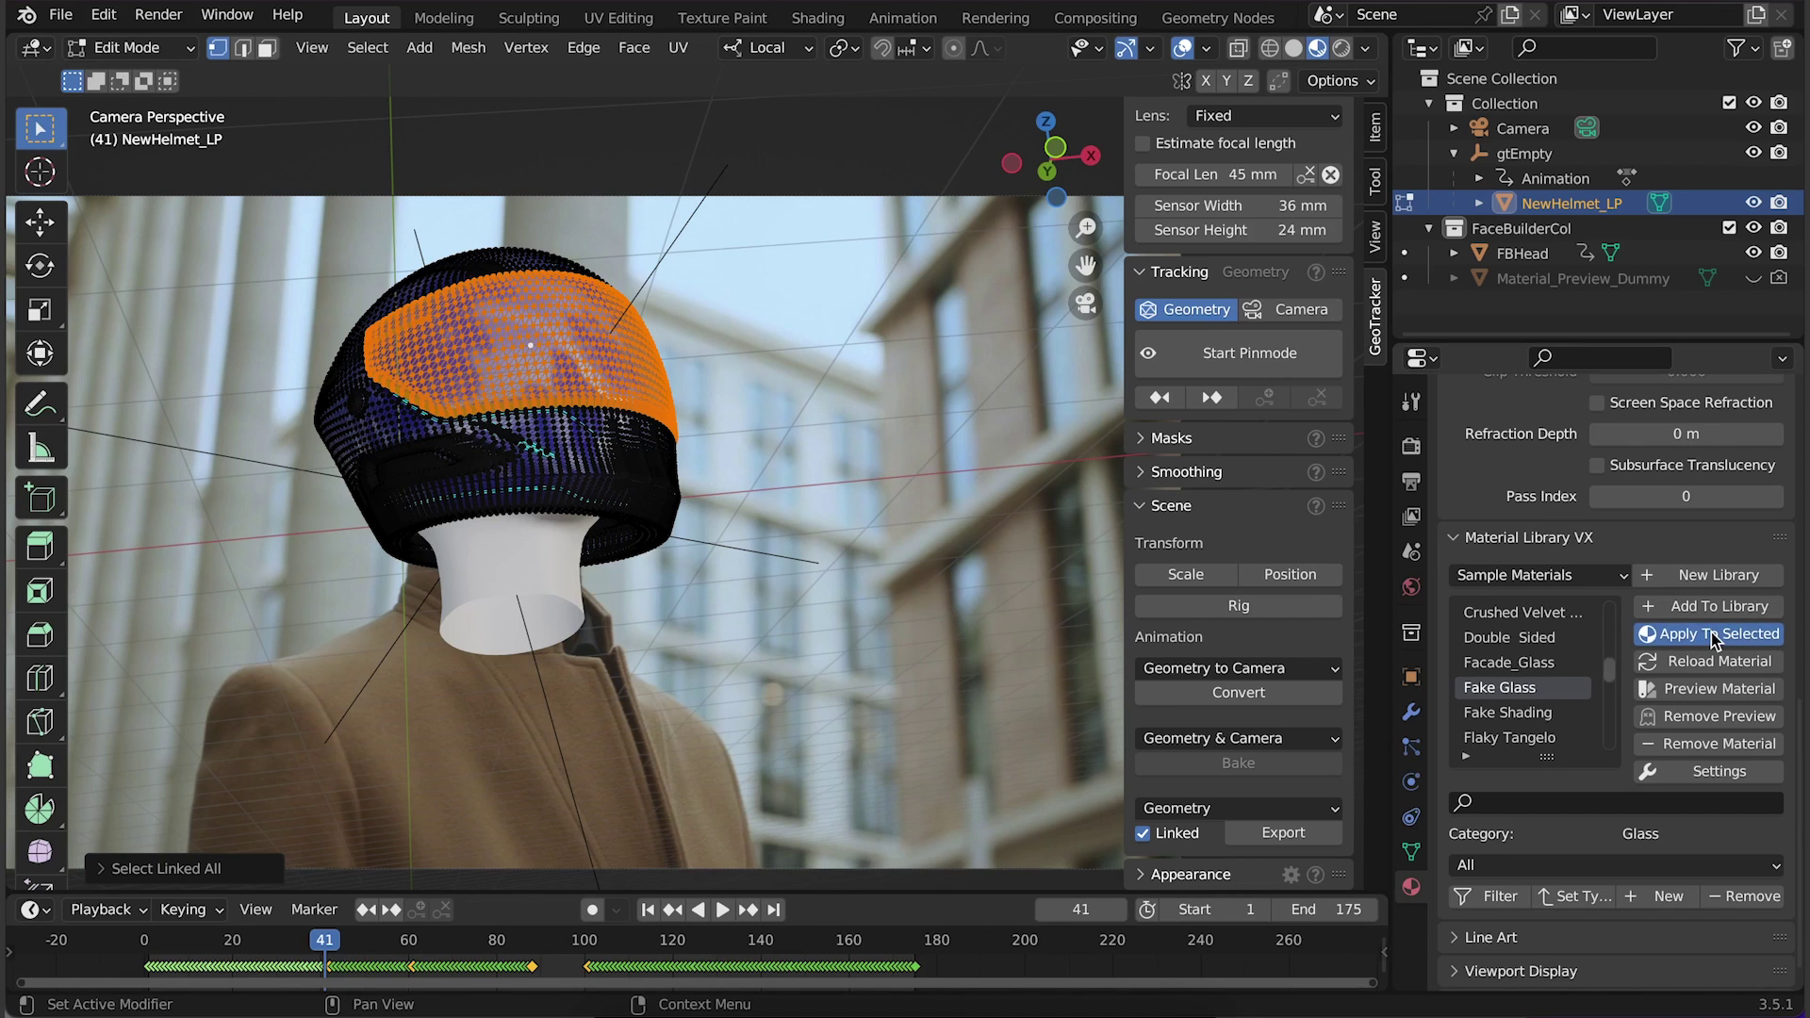
pyautogui.scroll(2, 1697, 650)
pyautogui.click(168, 49)
pyautogui.click(146, 76)
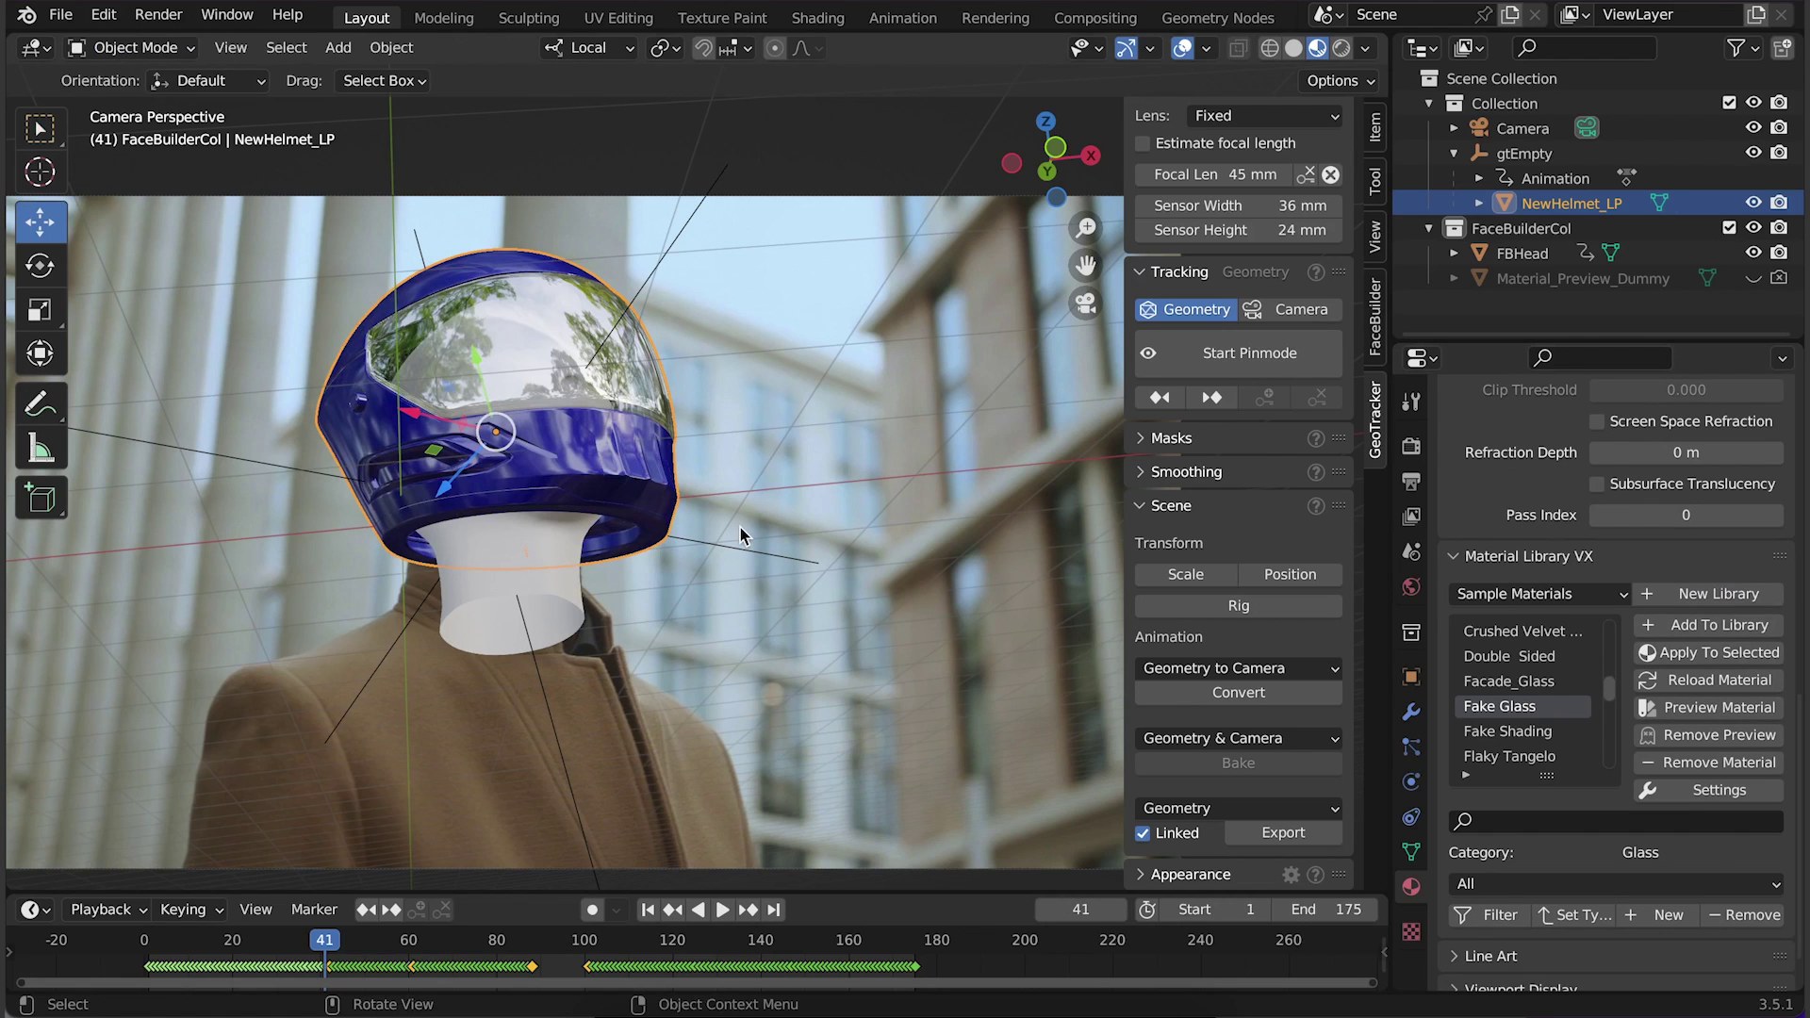
# In the Shading workspace, drag the Metallic Paint RGB value down to near-black
pyautogui.click(817, 18)
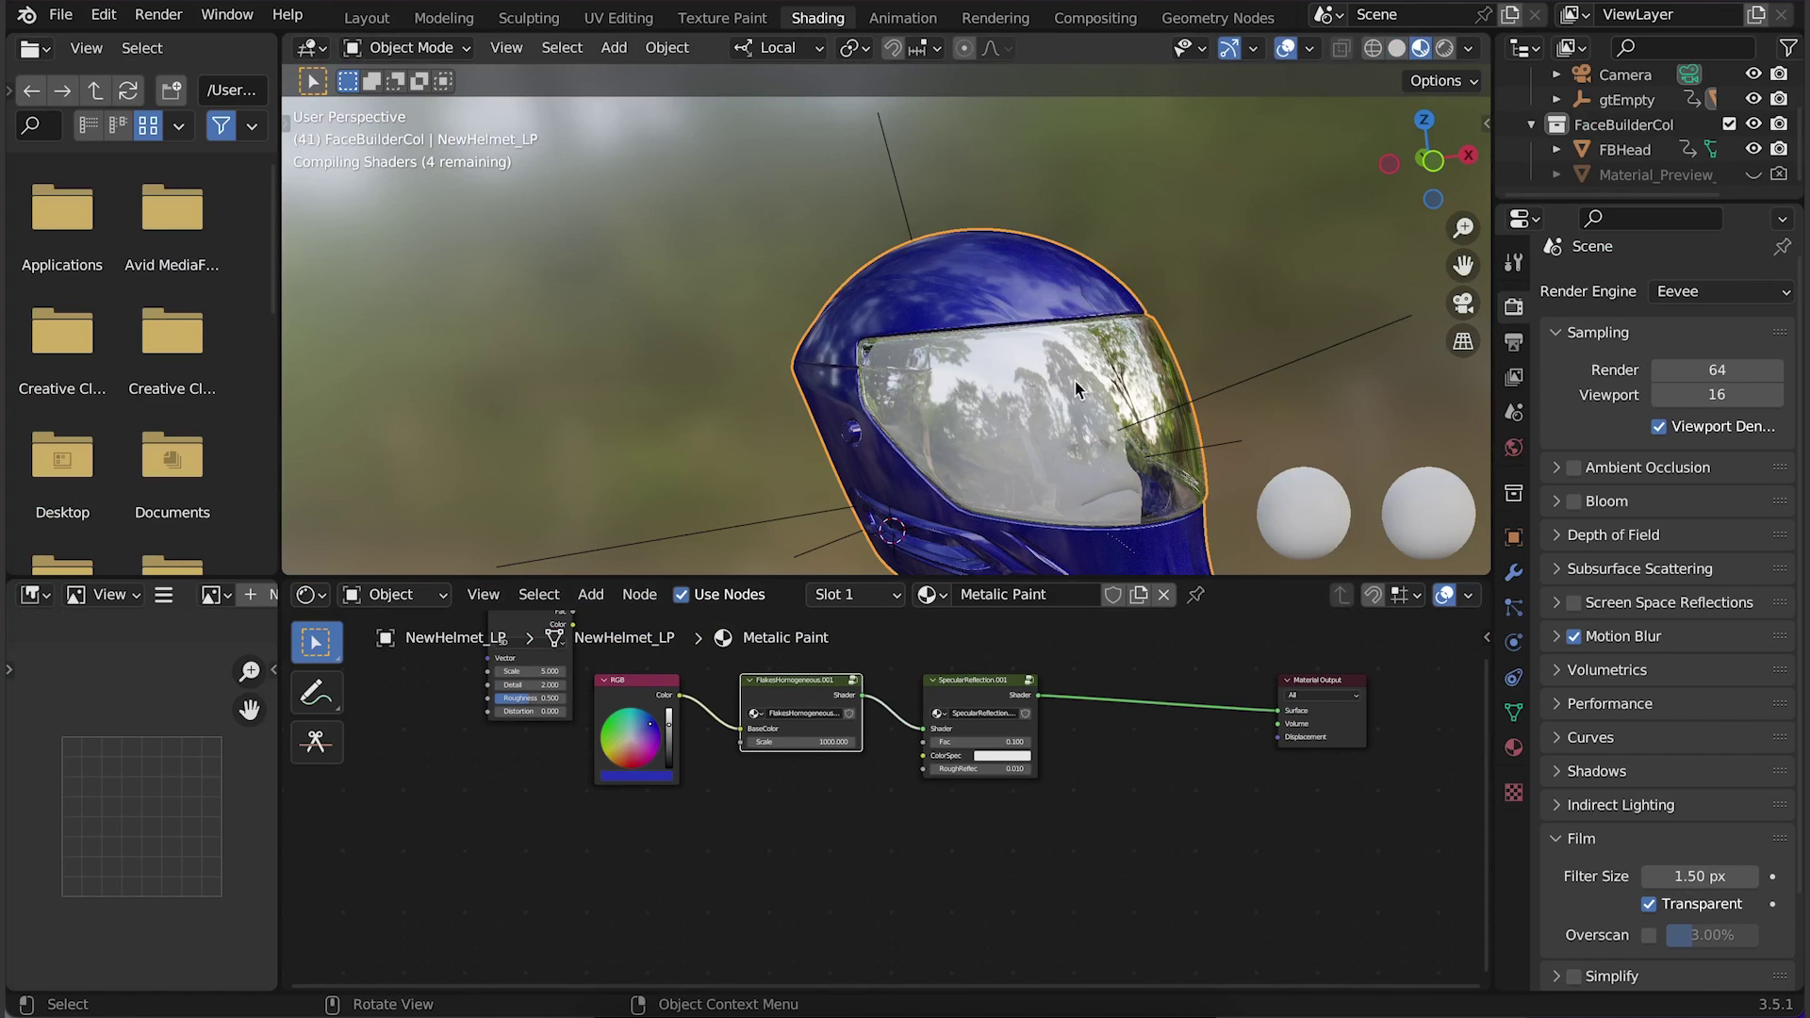
pyautogui.scroll(-4, 958, 457)
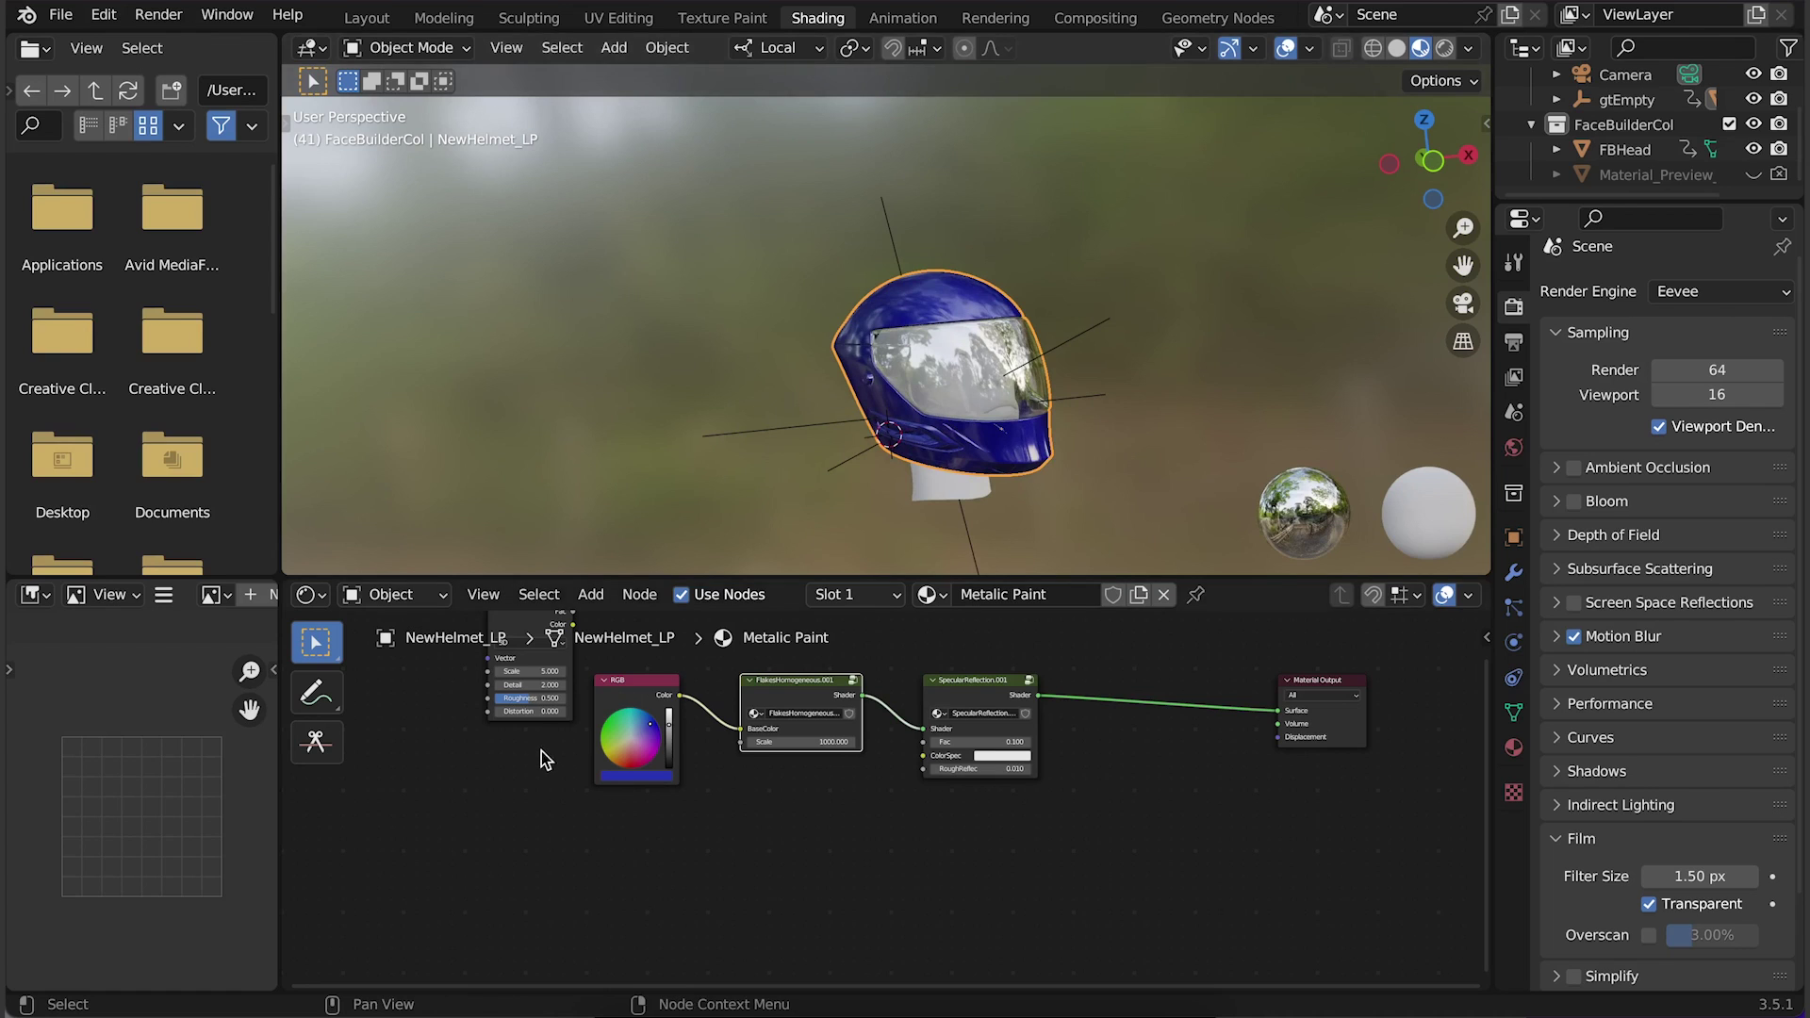
pyautogui.scroll(2, 541, 752)
pyautogui.moveTo(456, 857); pyautogui.dragTo(456, 910)
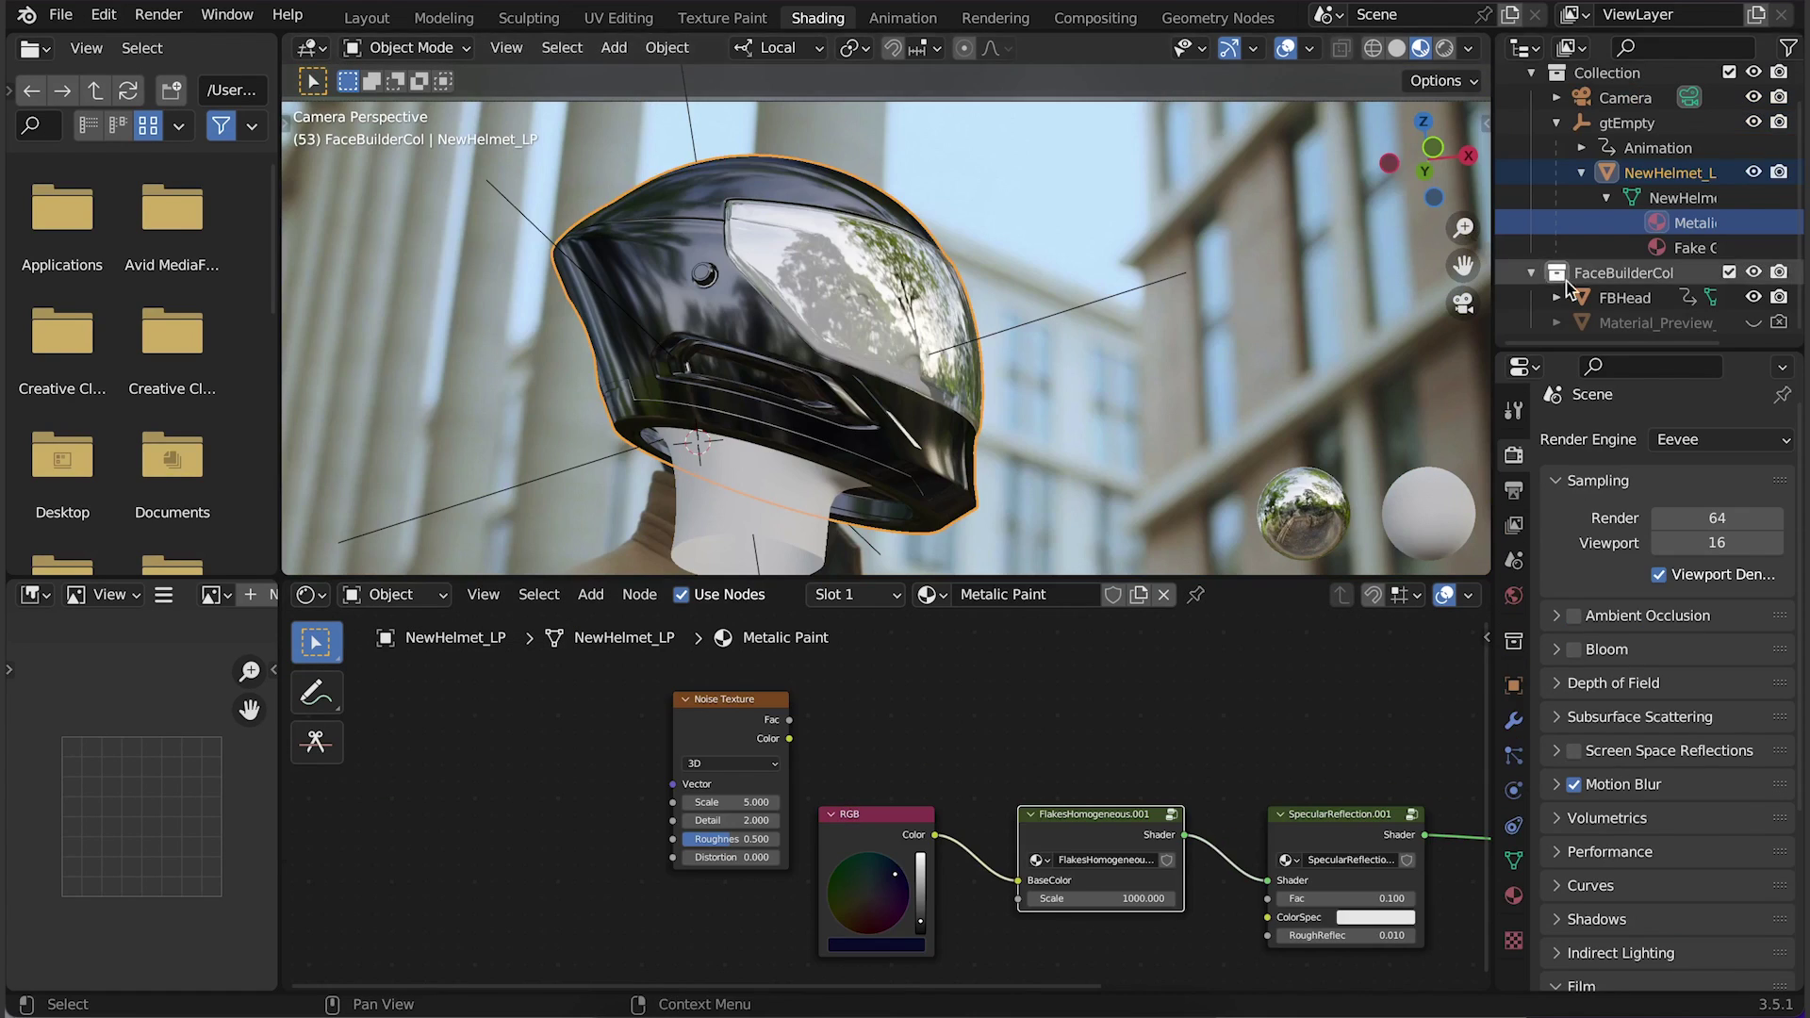
# Select FBHead and add a Holdout node connected to the Material Output Surface
pyautogui.click(1627, 300)
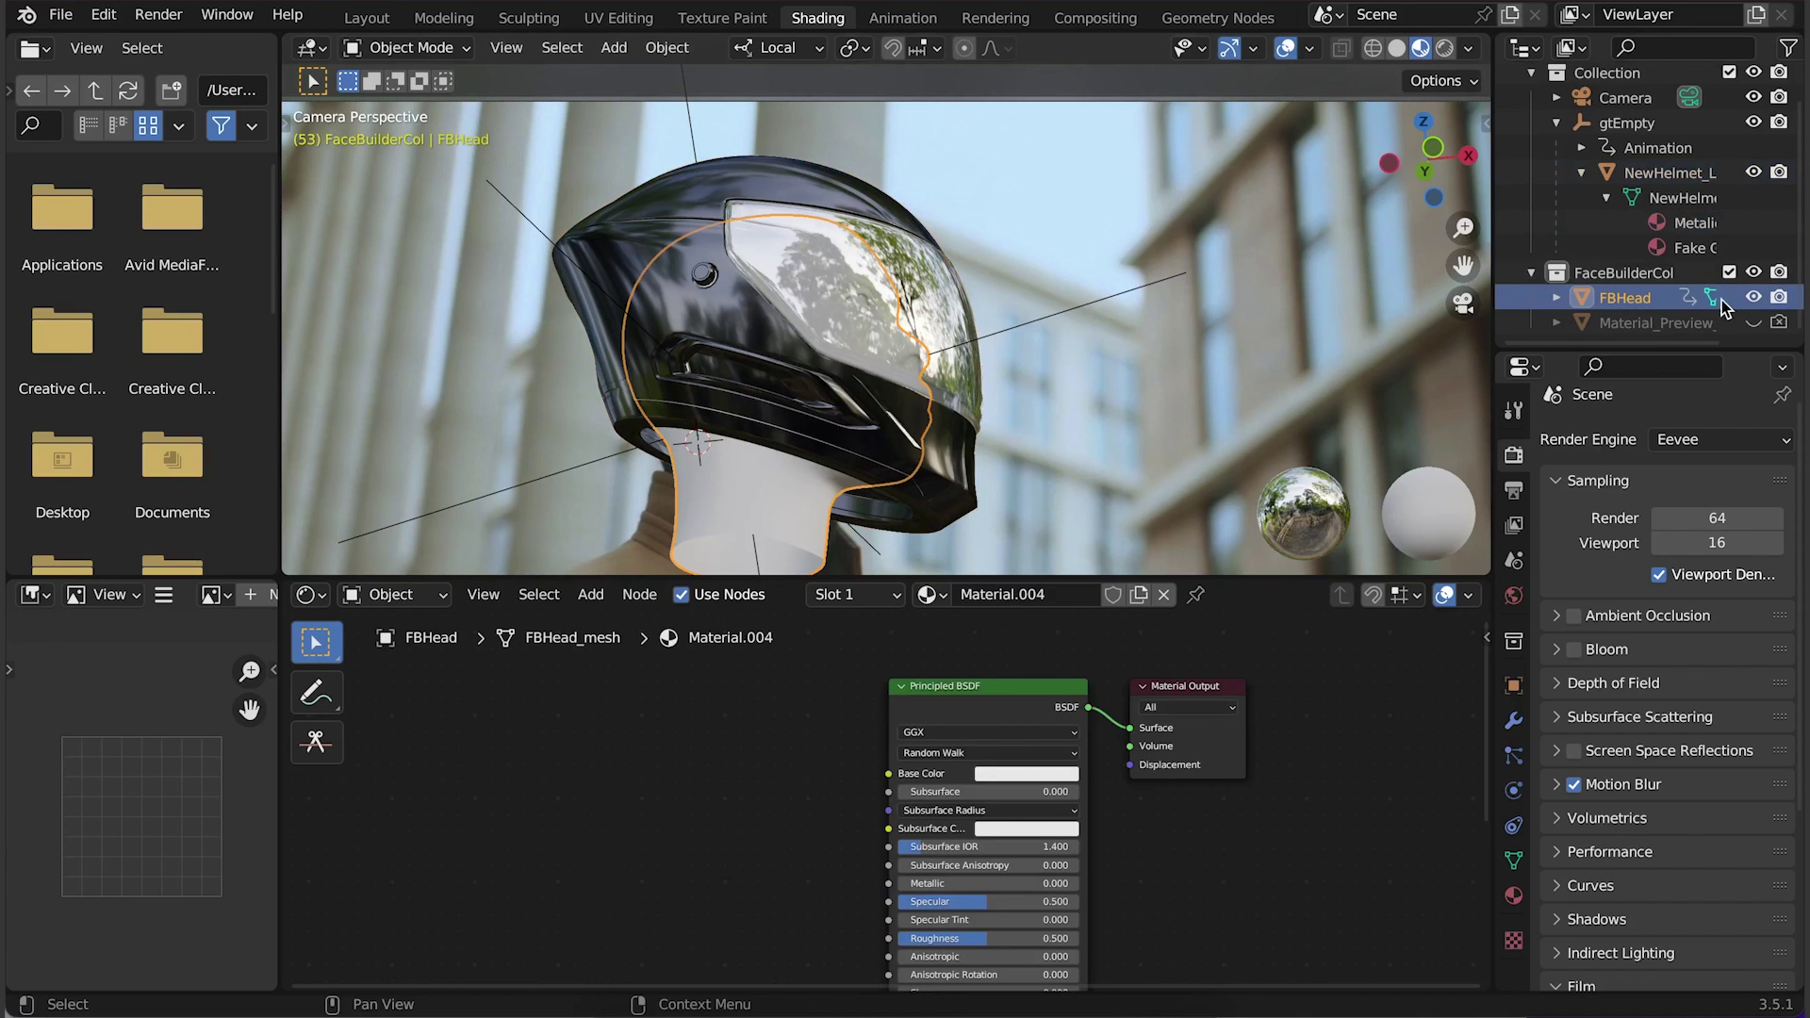
pyautogui.click(1753, 297)
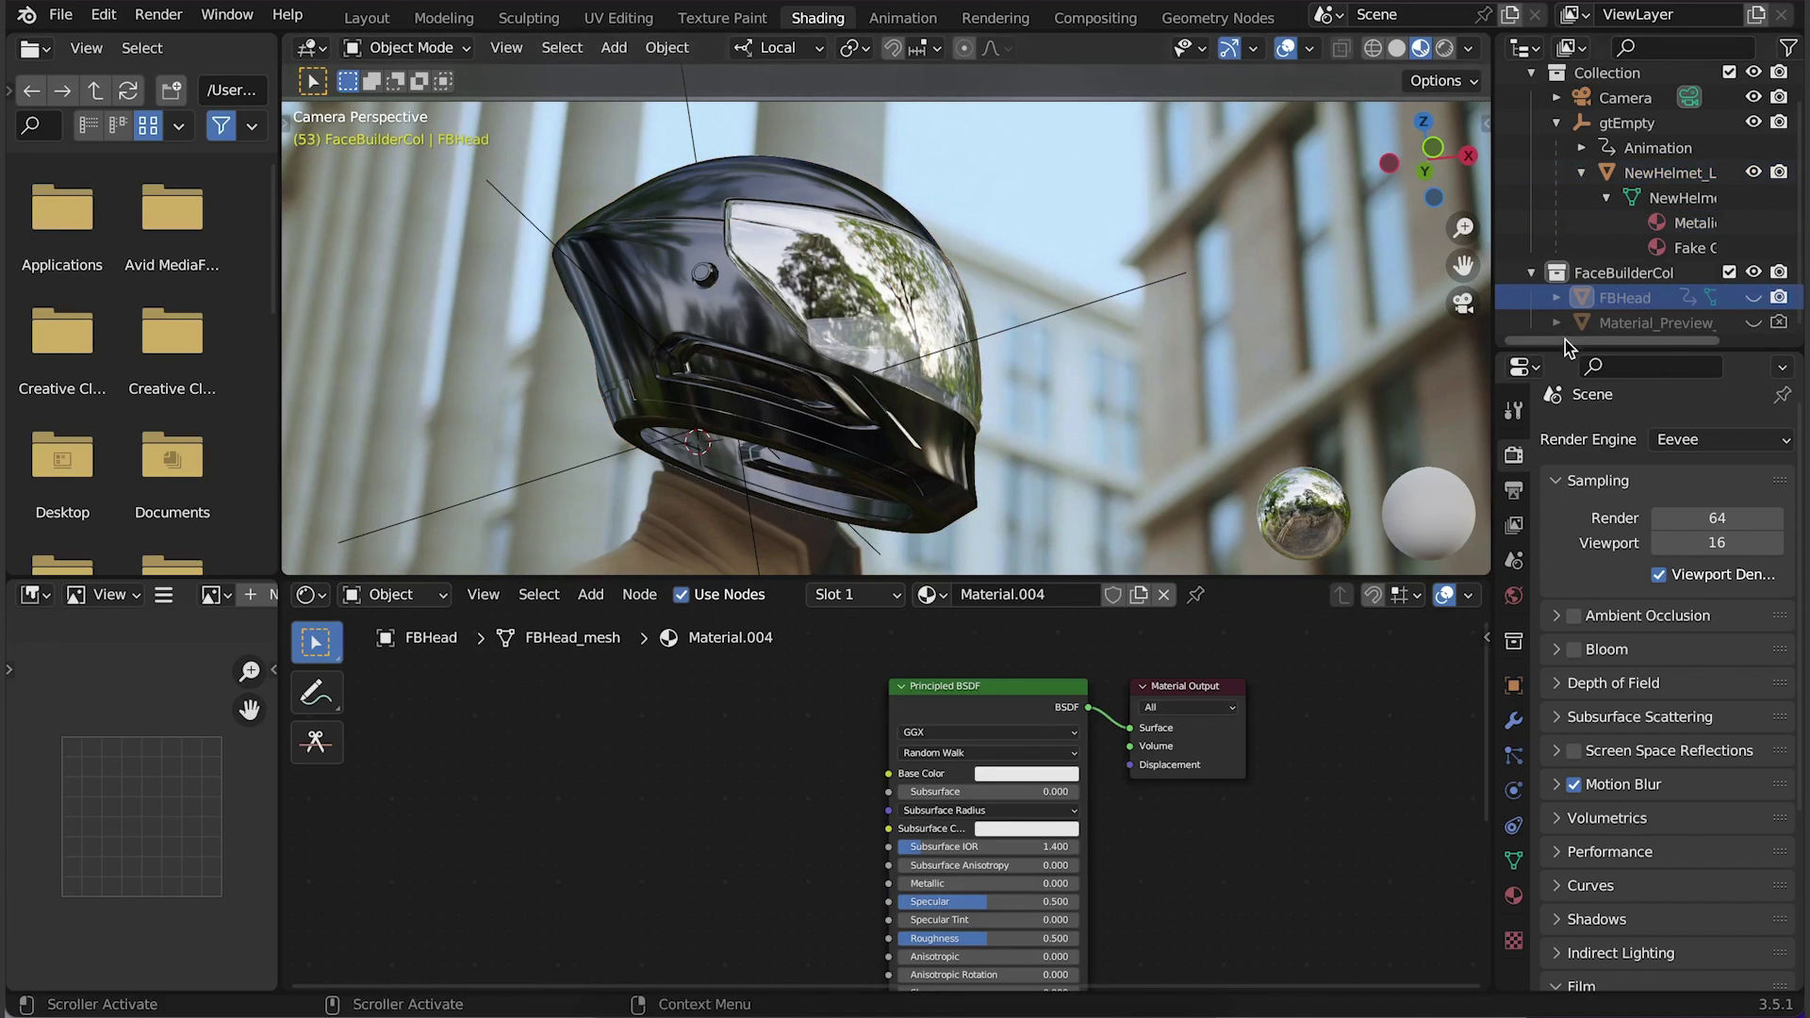
pyautogui.click(1754, 297)
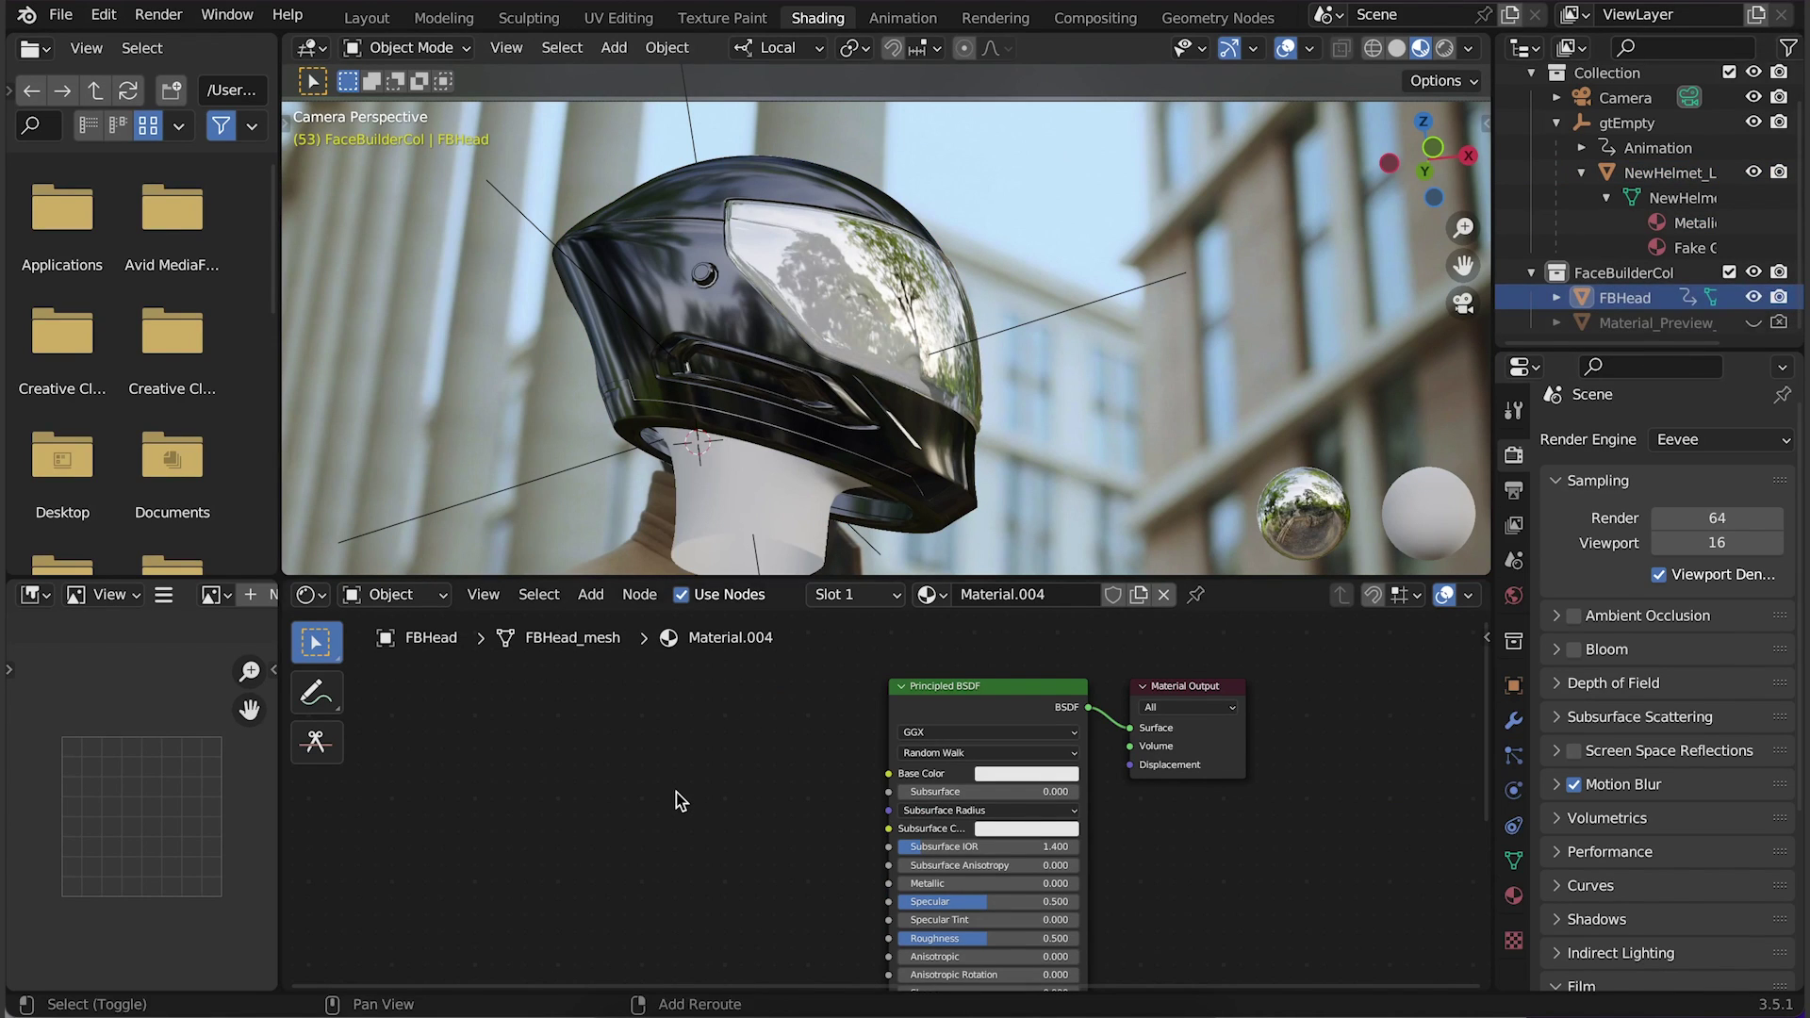
pyautogui.hotkey('shift', 'a')
pyautogui.click(652, 736)
pyautogui.write('hold')
pyautogui.press('Return')
pyautogui.click(615, 776)
pyautogui.moveTo(702, 770); pyautogui.dragTo(1148, 735)
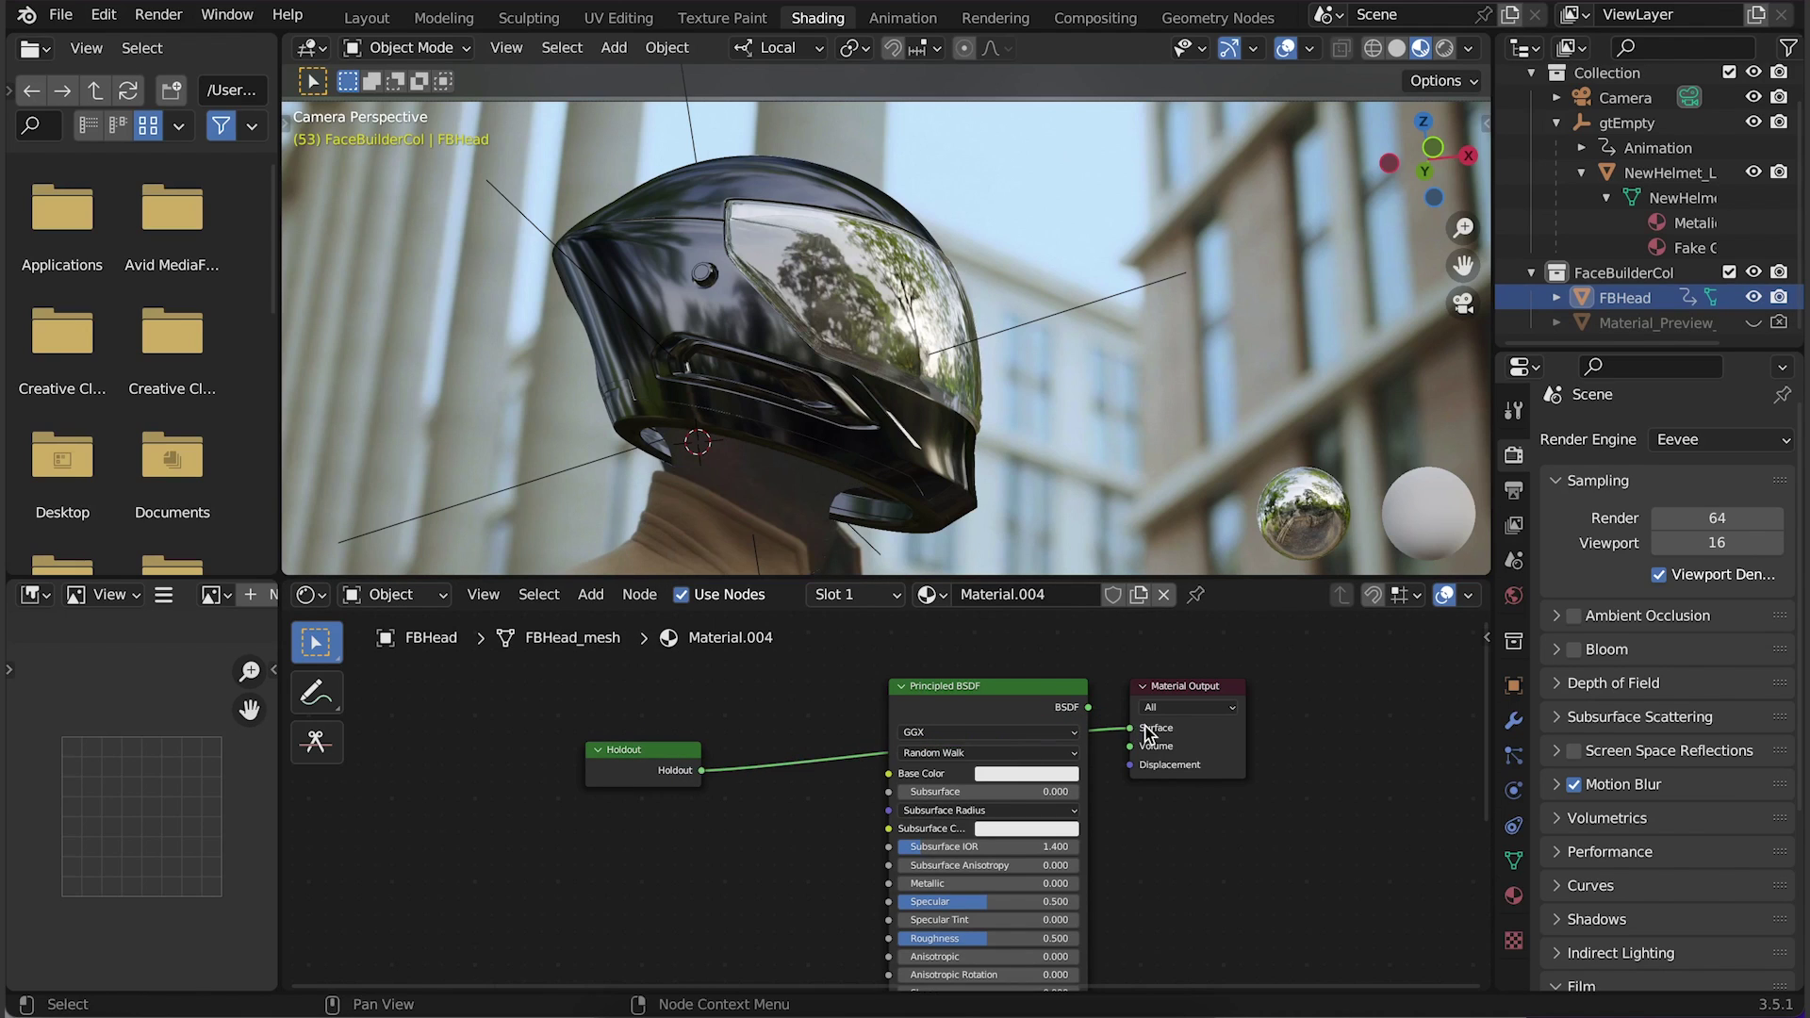
# Delete the Principled BSDF node so only the Holdout shades the head
pyautogui.click(914, 703)
pyautogui.press('x')
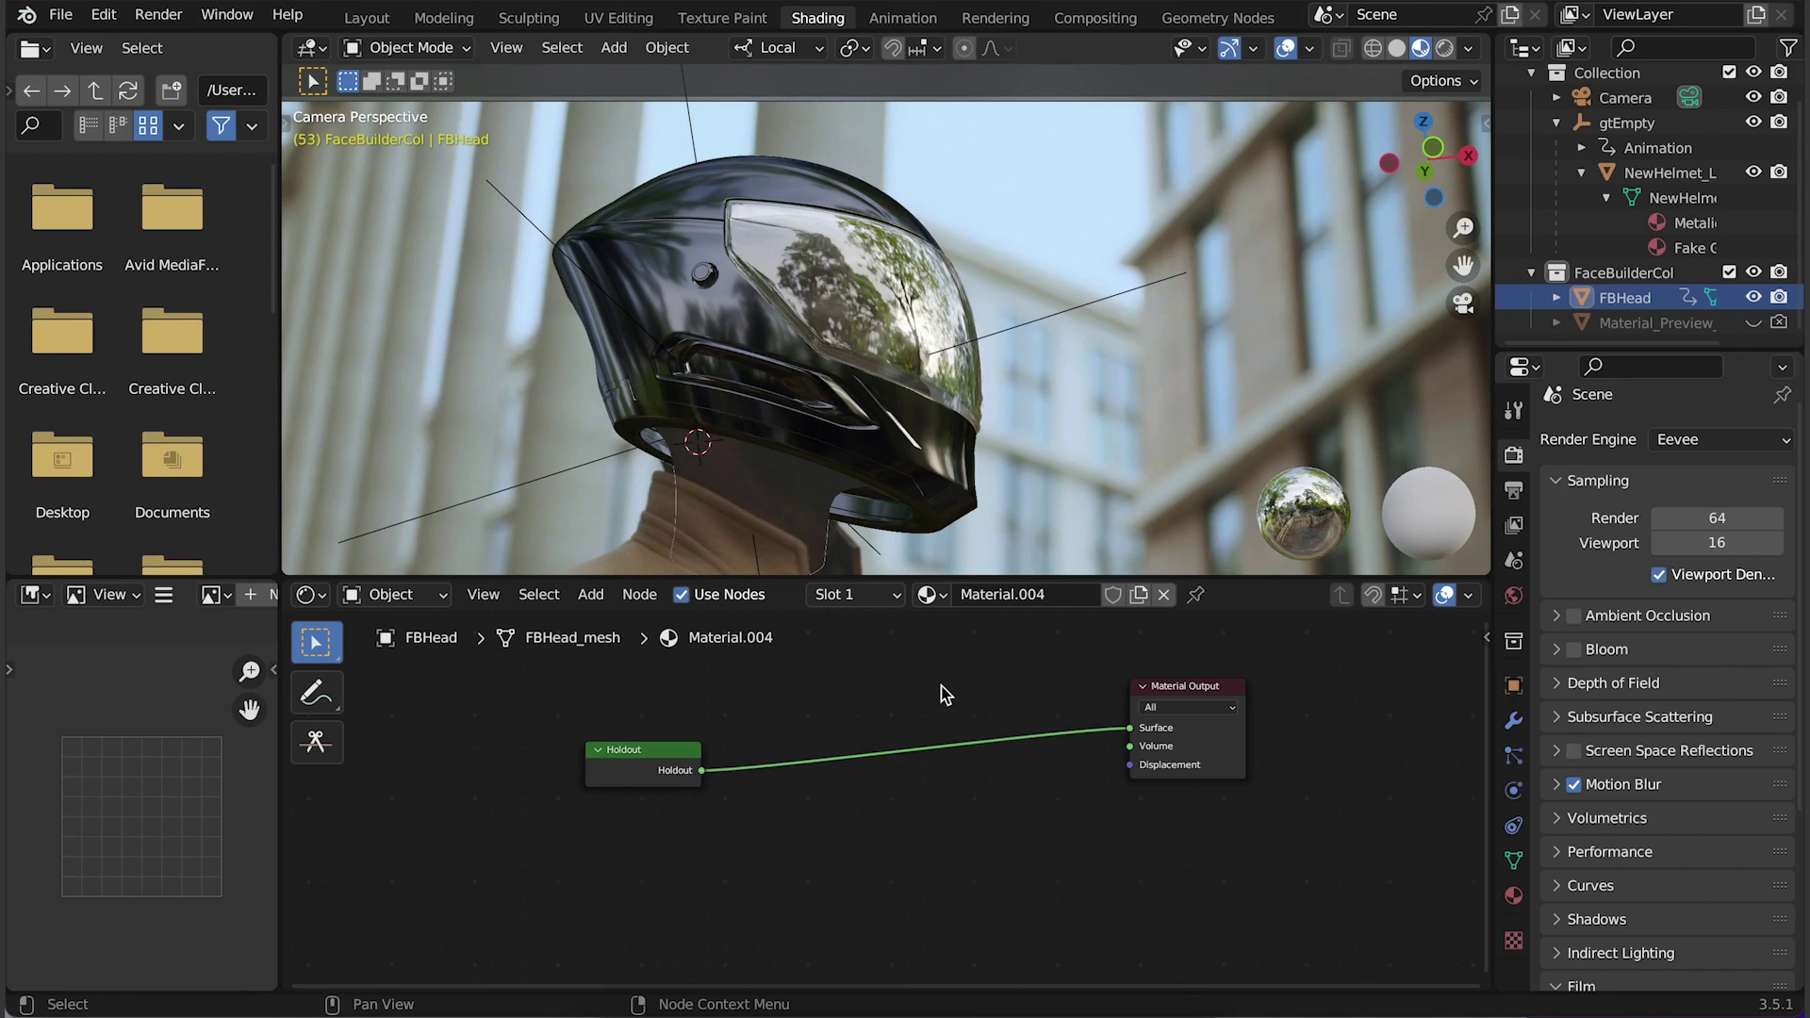
pyautogui.scroll(-1, 800, 495)
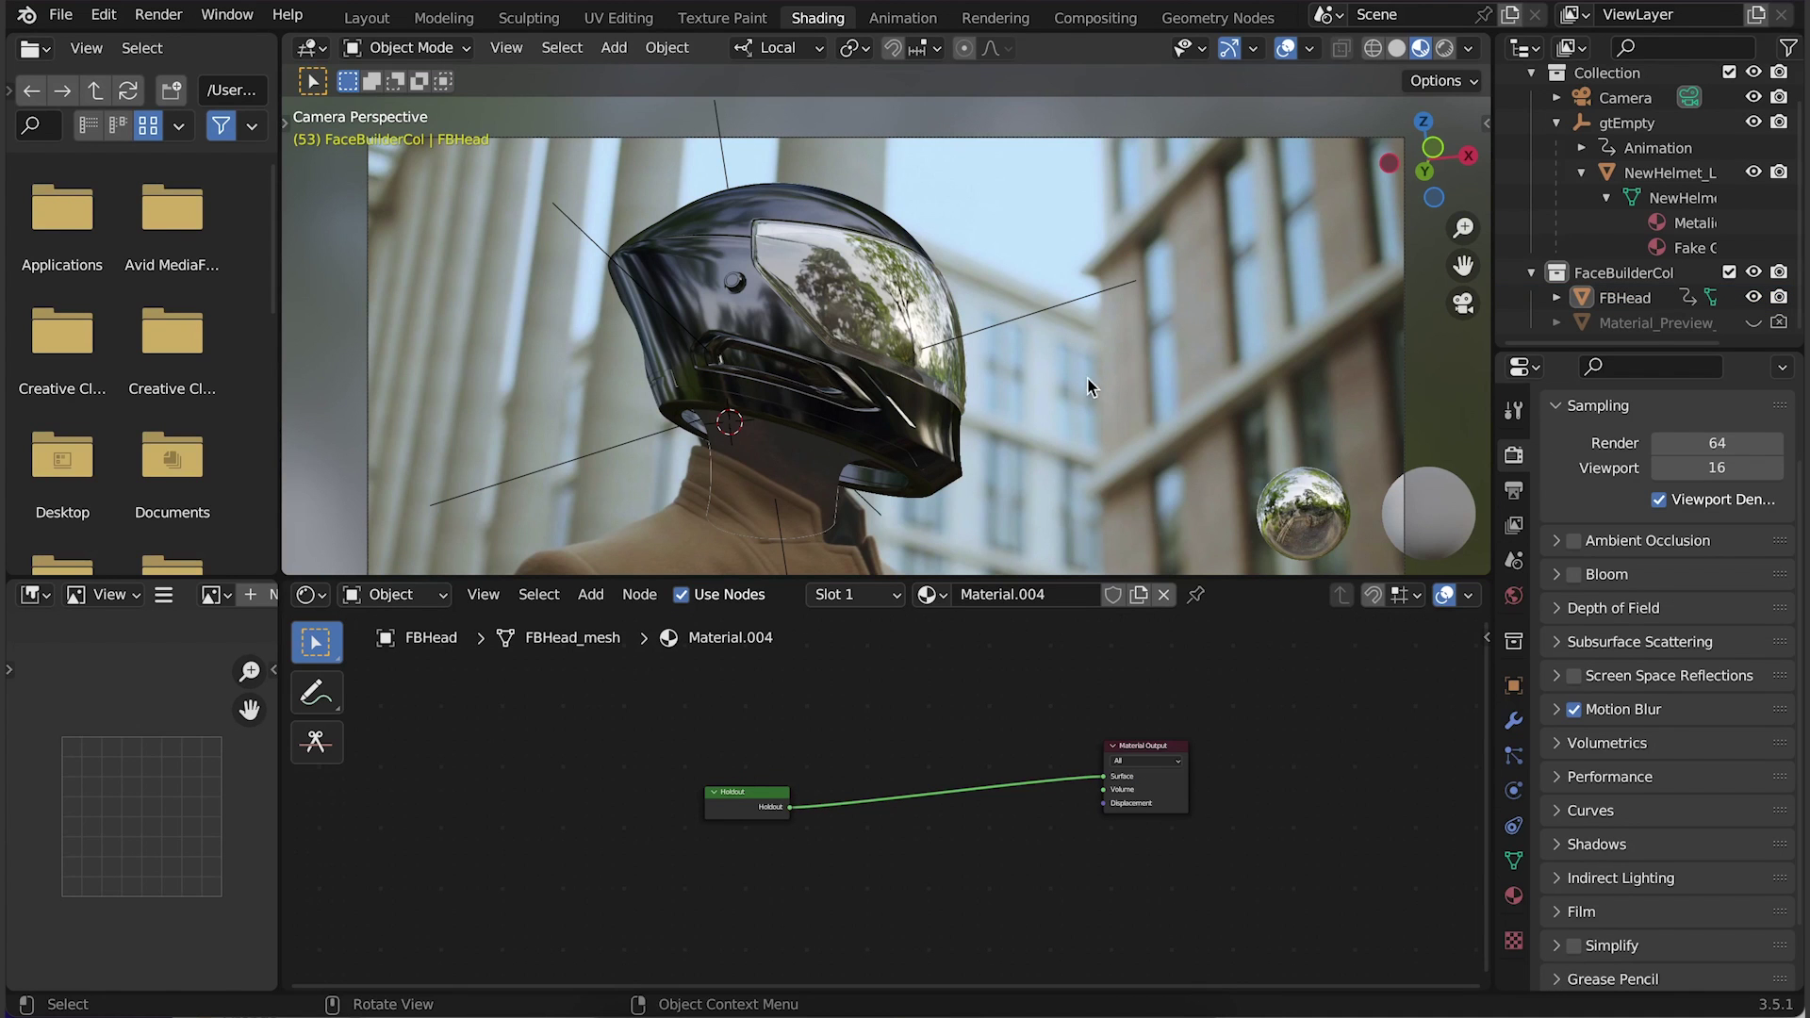
pyautogui.moveTo(952, 337); pyautogui.dragTo(551, 331, button='middle')
# In World nodes, add an Environment Texture with sky_pano0.jpg feeding the Background colour
pyautogui.press('KP_0')
pyautogui.click(391, 594)
pyautogui.click(382, 746)
pyautogui.hotkey('shift', 'a')
pyautogui.write('envir')
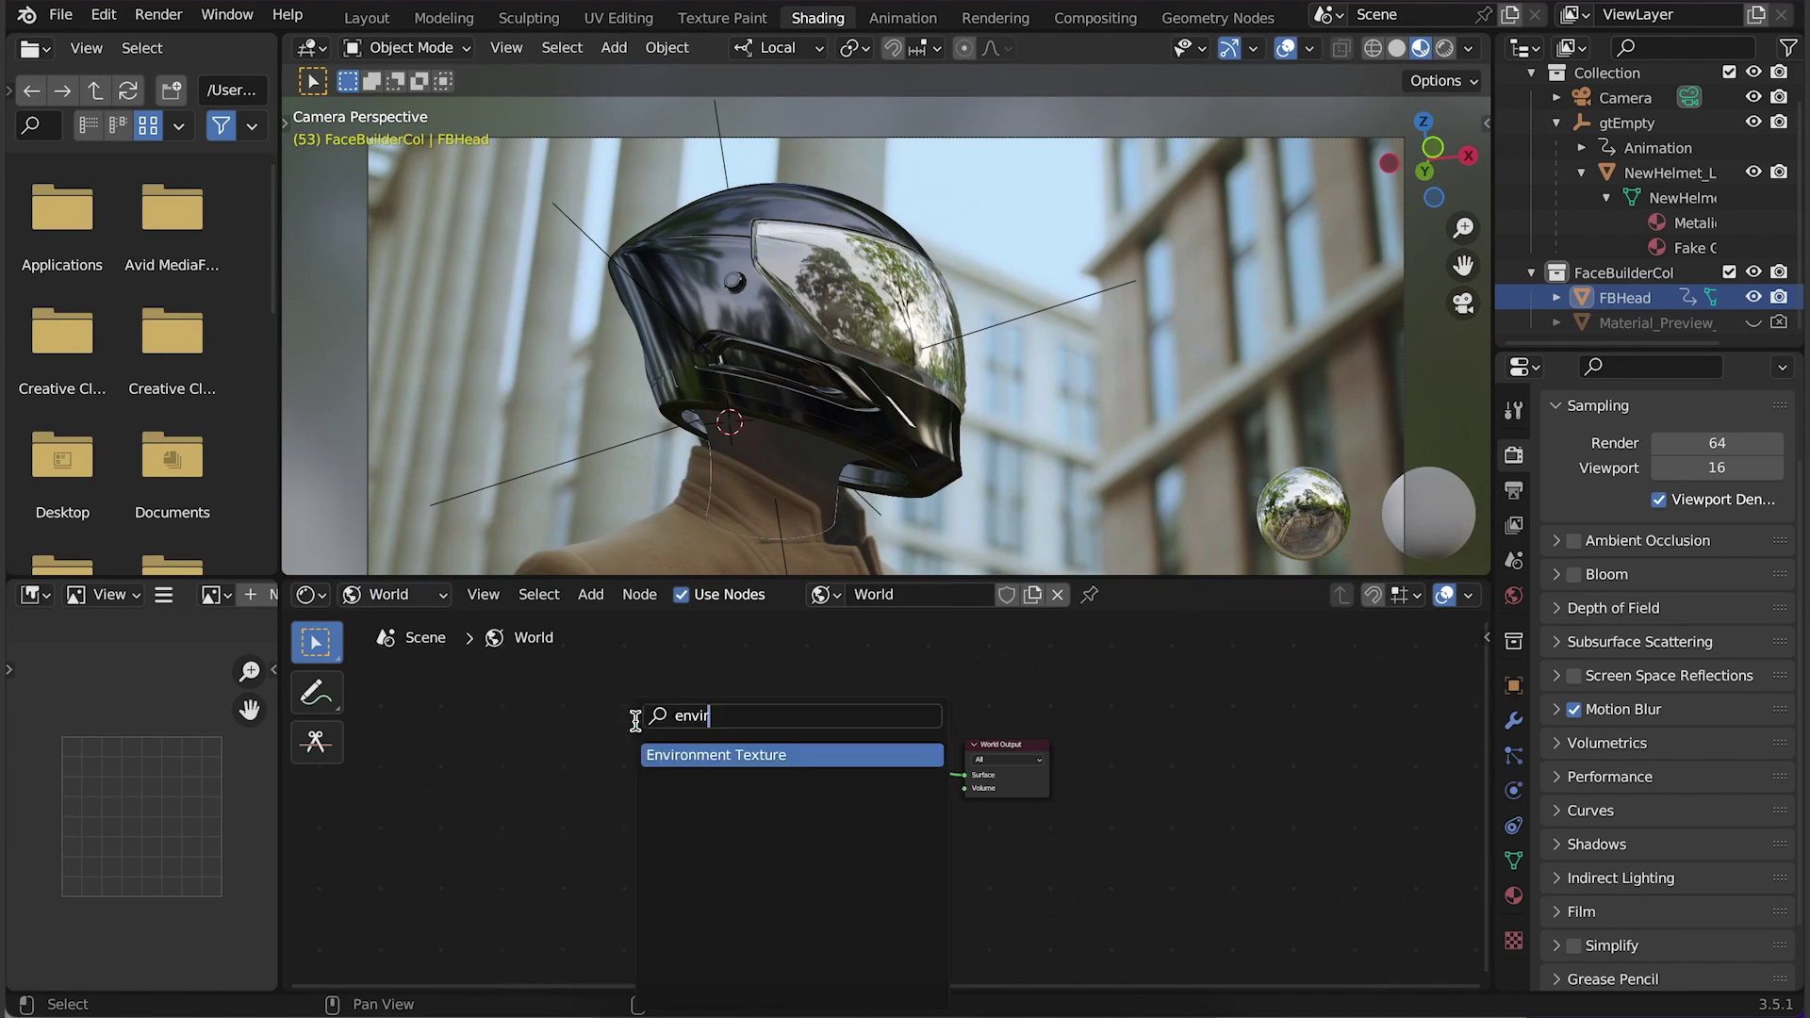
pyautogui.click(666, 746)
pyautogui.click(529, 764)
pyautogui.moveTo(643, 750); pyautogui.dragTo(789, 775)
pyautogui.click(621, 773)
pyautogui.click(641, 288)
pyautogui.click(1473, 856)
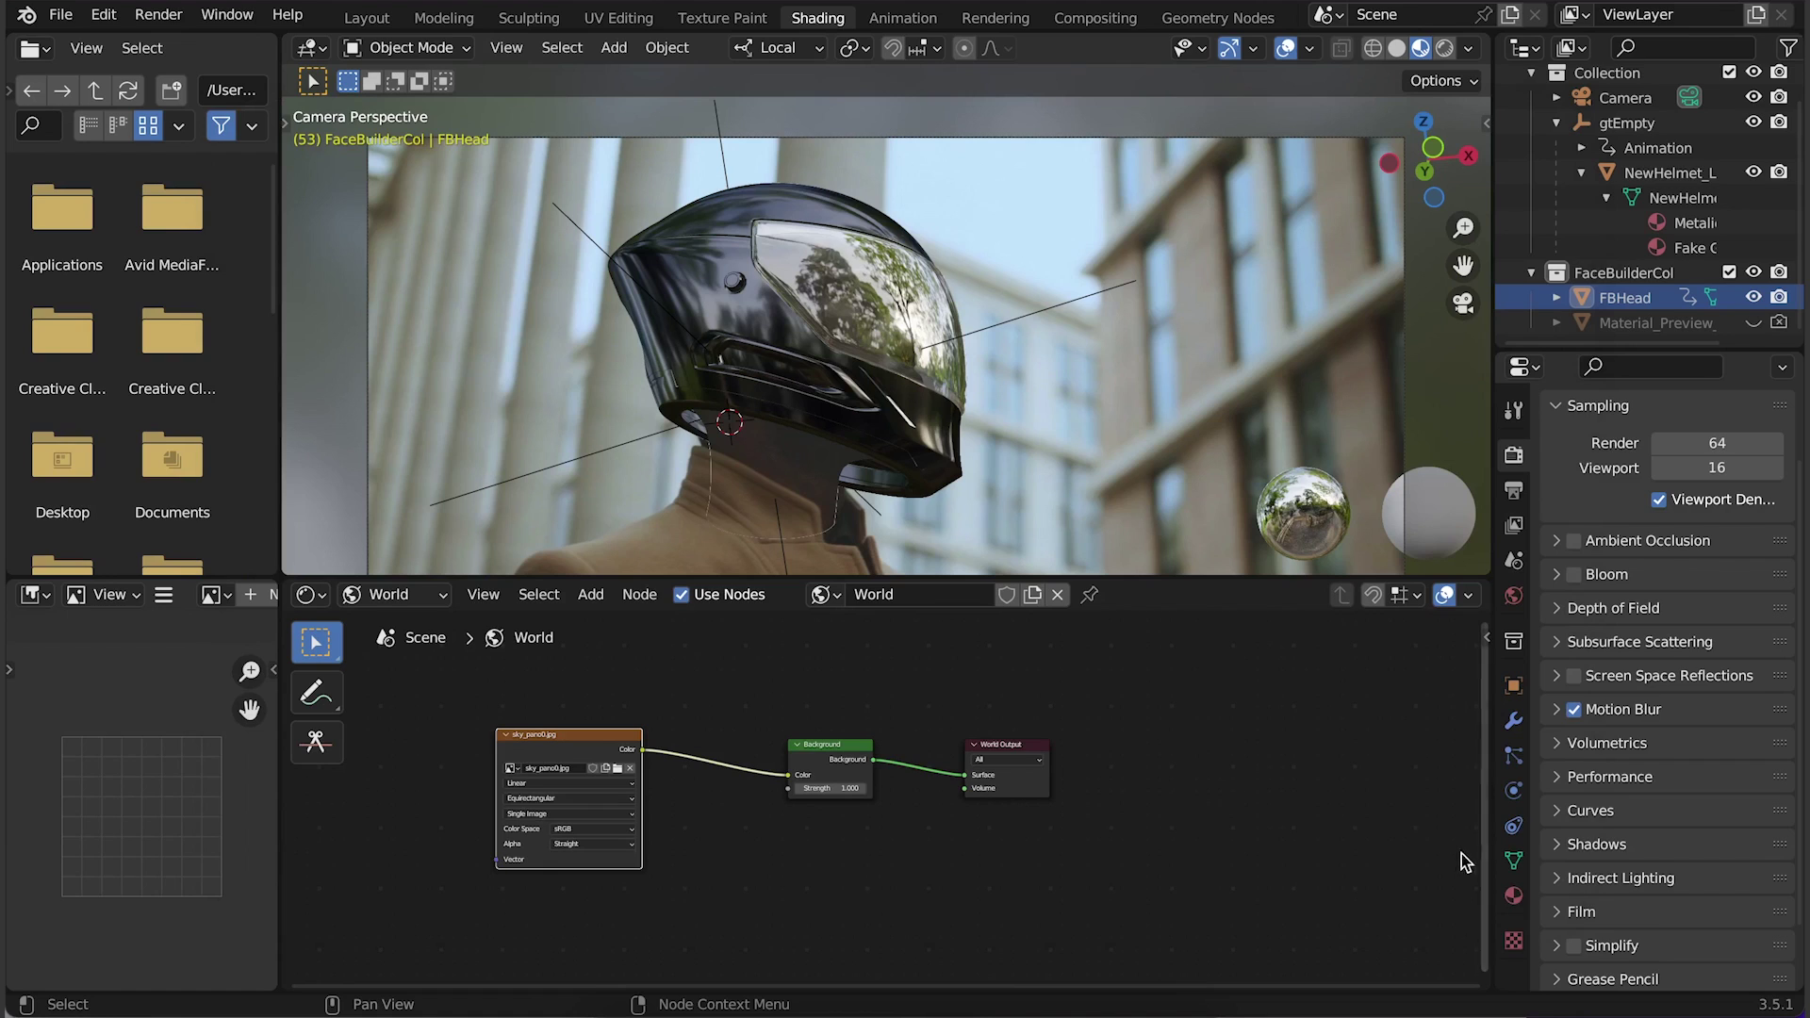
# Add Texture Coordinate and Mapping nodes and wire them into the sky image's Vector input
pyautogui.click(1443, 51)
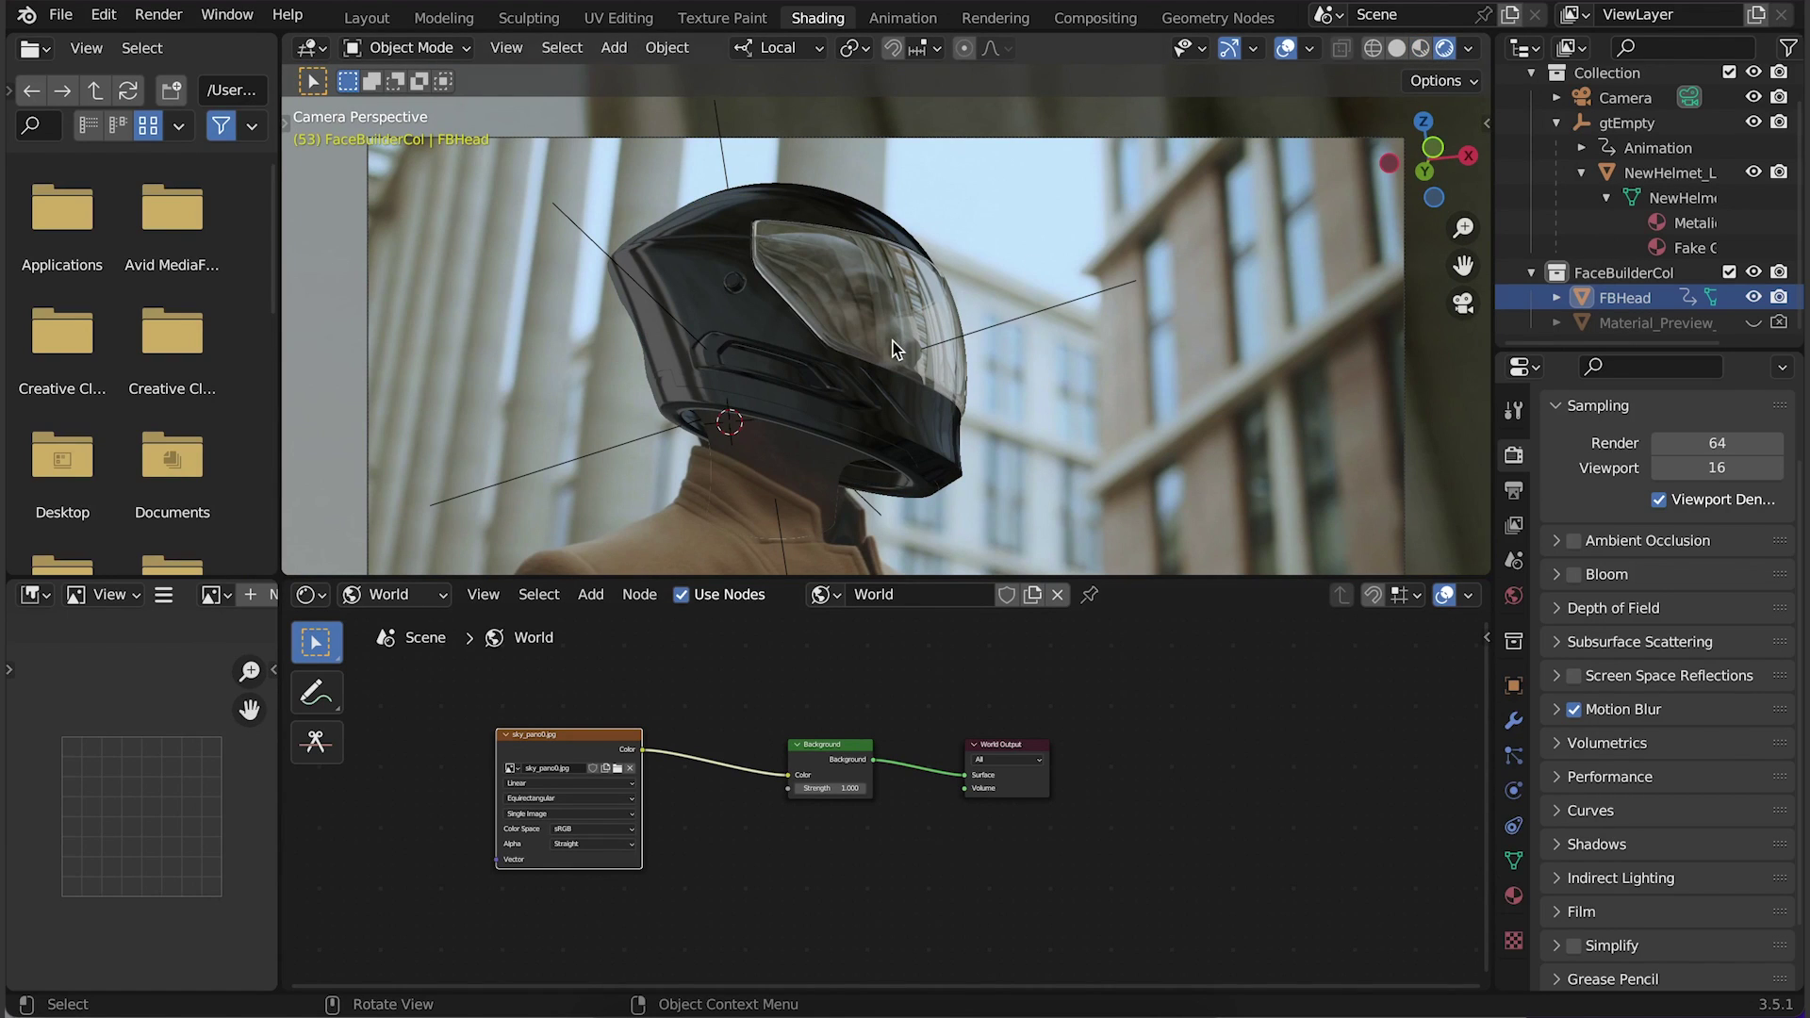
pyautogui.hotkey('shift', 'a')
pyautogui.write('texture c')
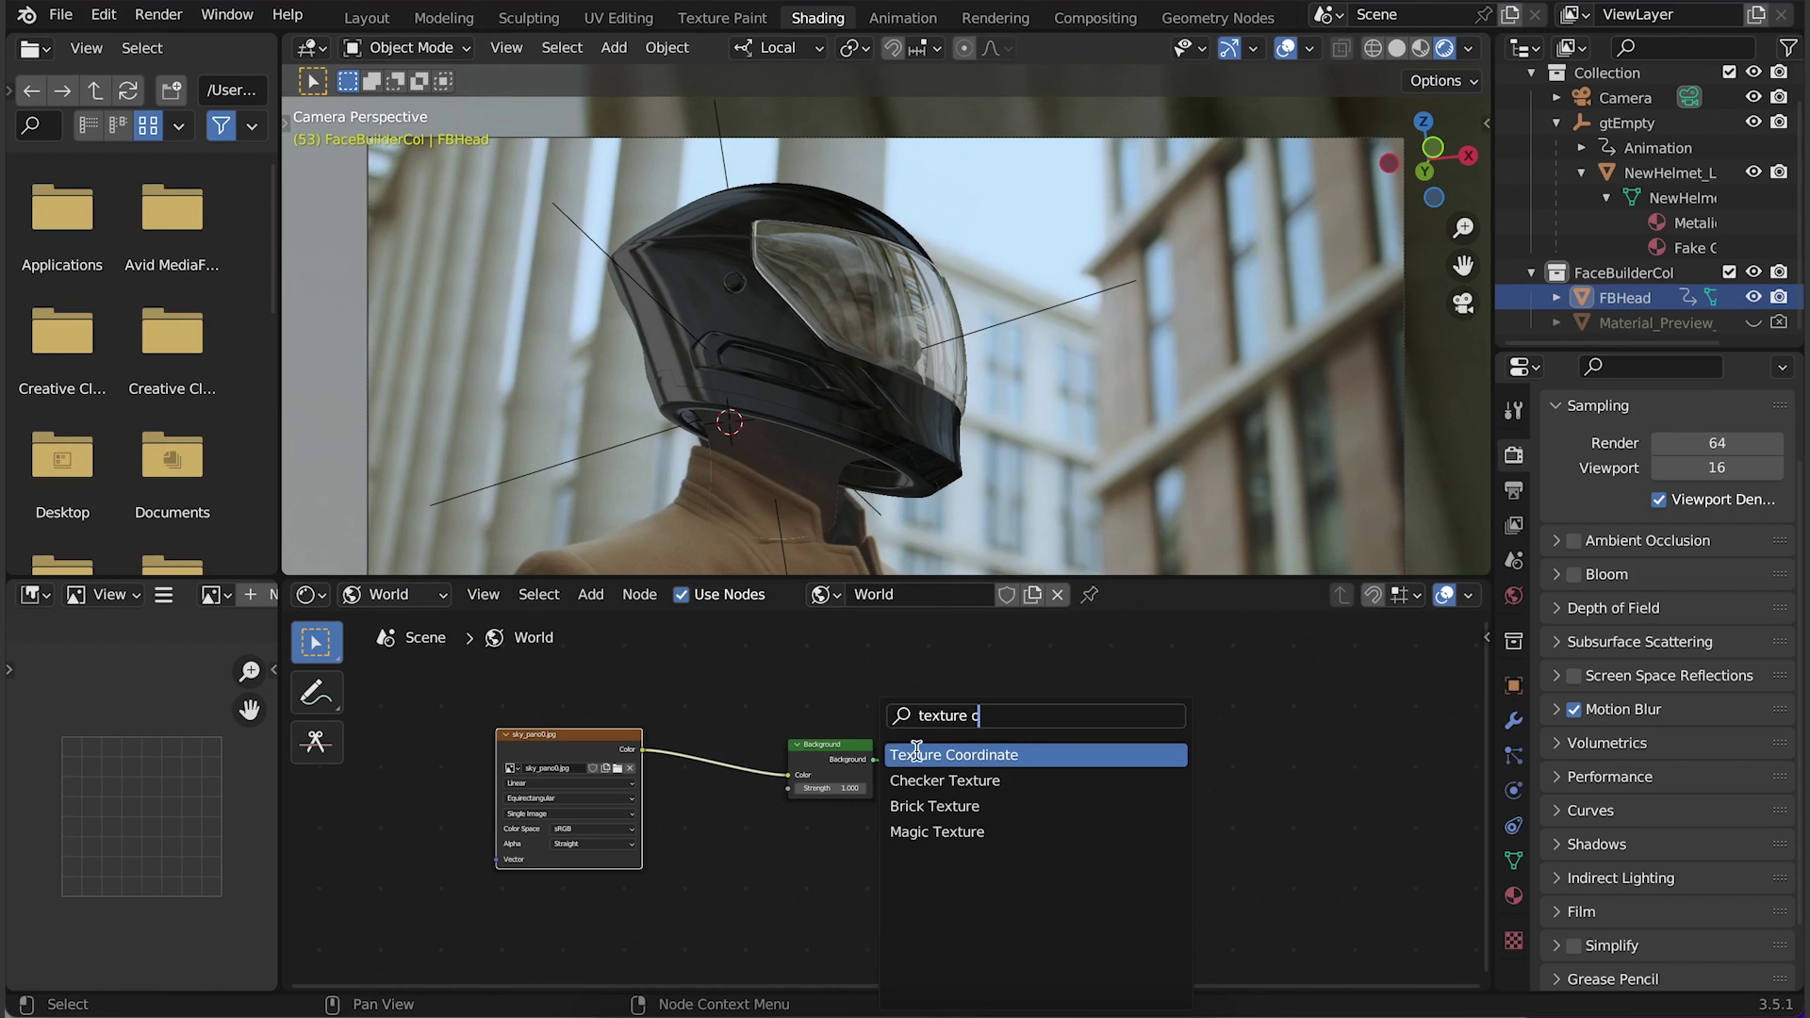
pyautogui.press('Return')
pyautogui.click(508, 688)
pyautogui.hotkey('shift', 'a')
pyautogui.write('mappi')
pyautogui.press('Return')
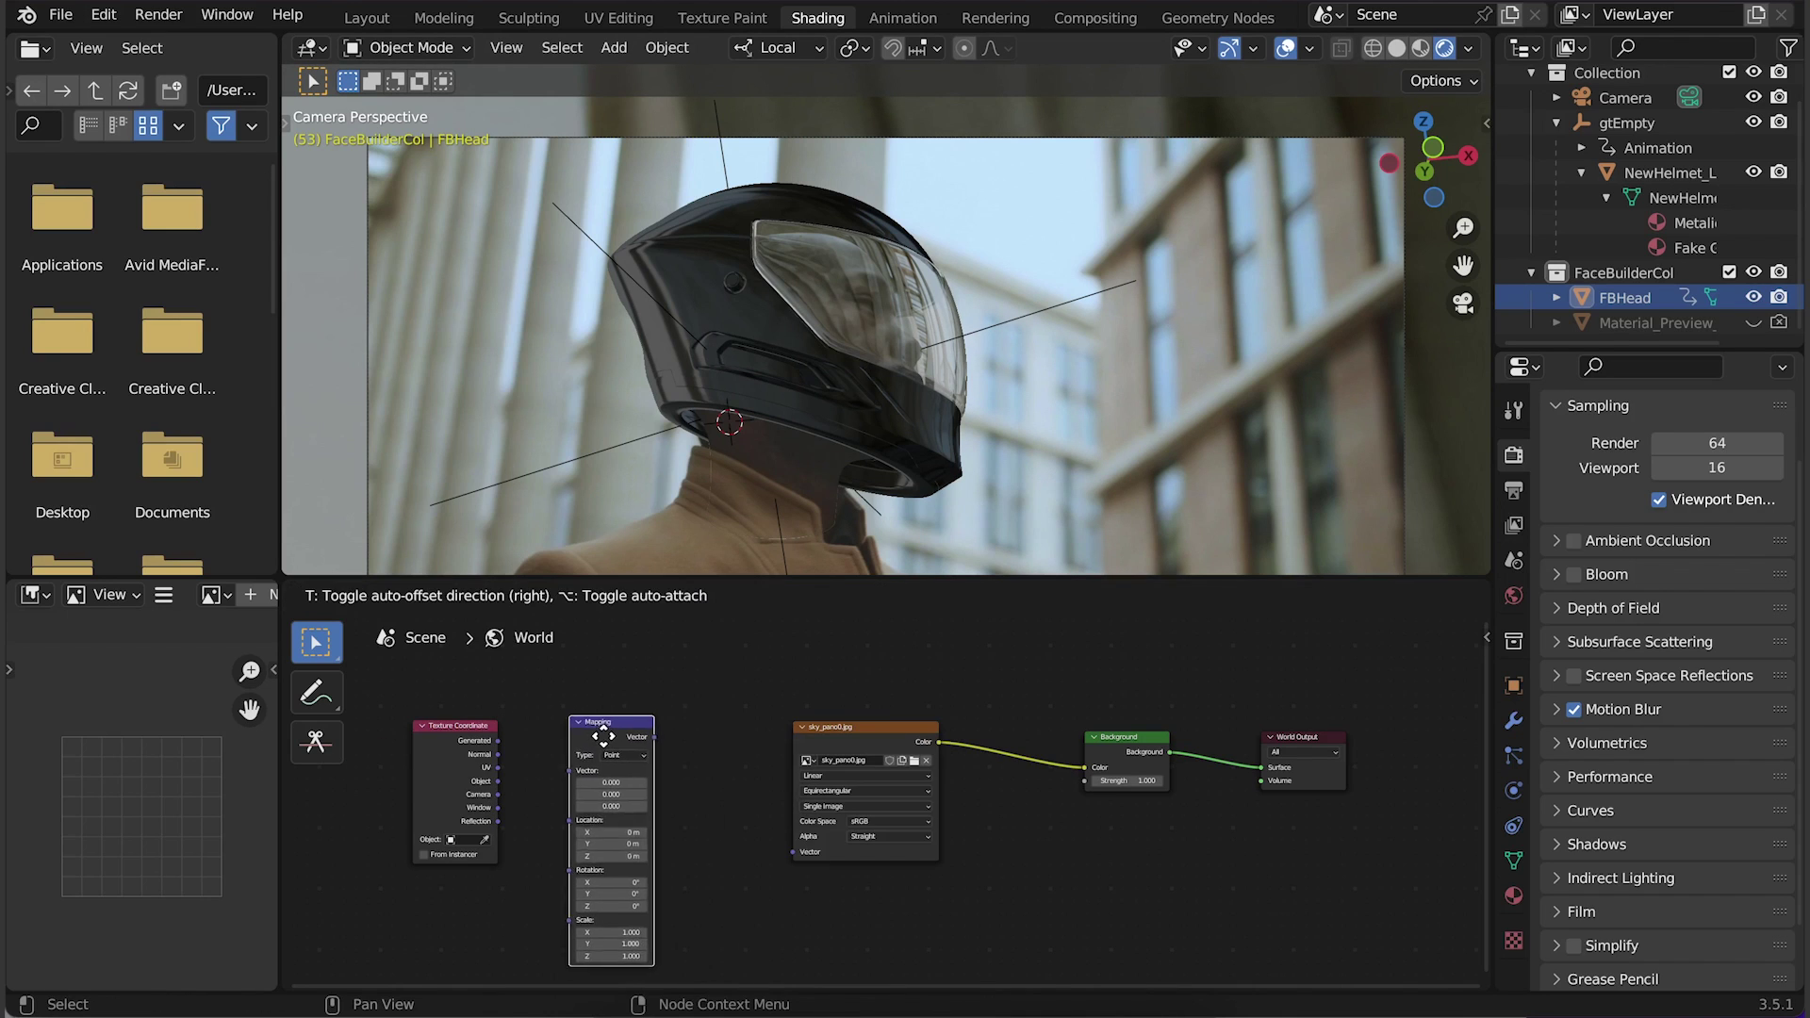
pyautogui.click(617, 718)
pyautogui.moveTo(496, 741); pyautogui.dragTo(797, 853)
pyautogui.click(651, 740)
pyautogui.click(650, 753)
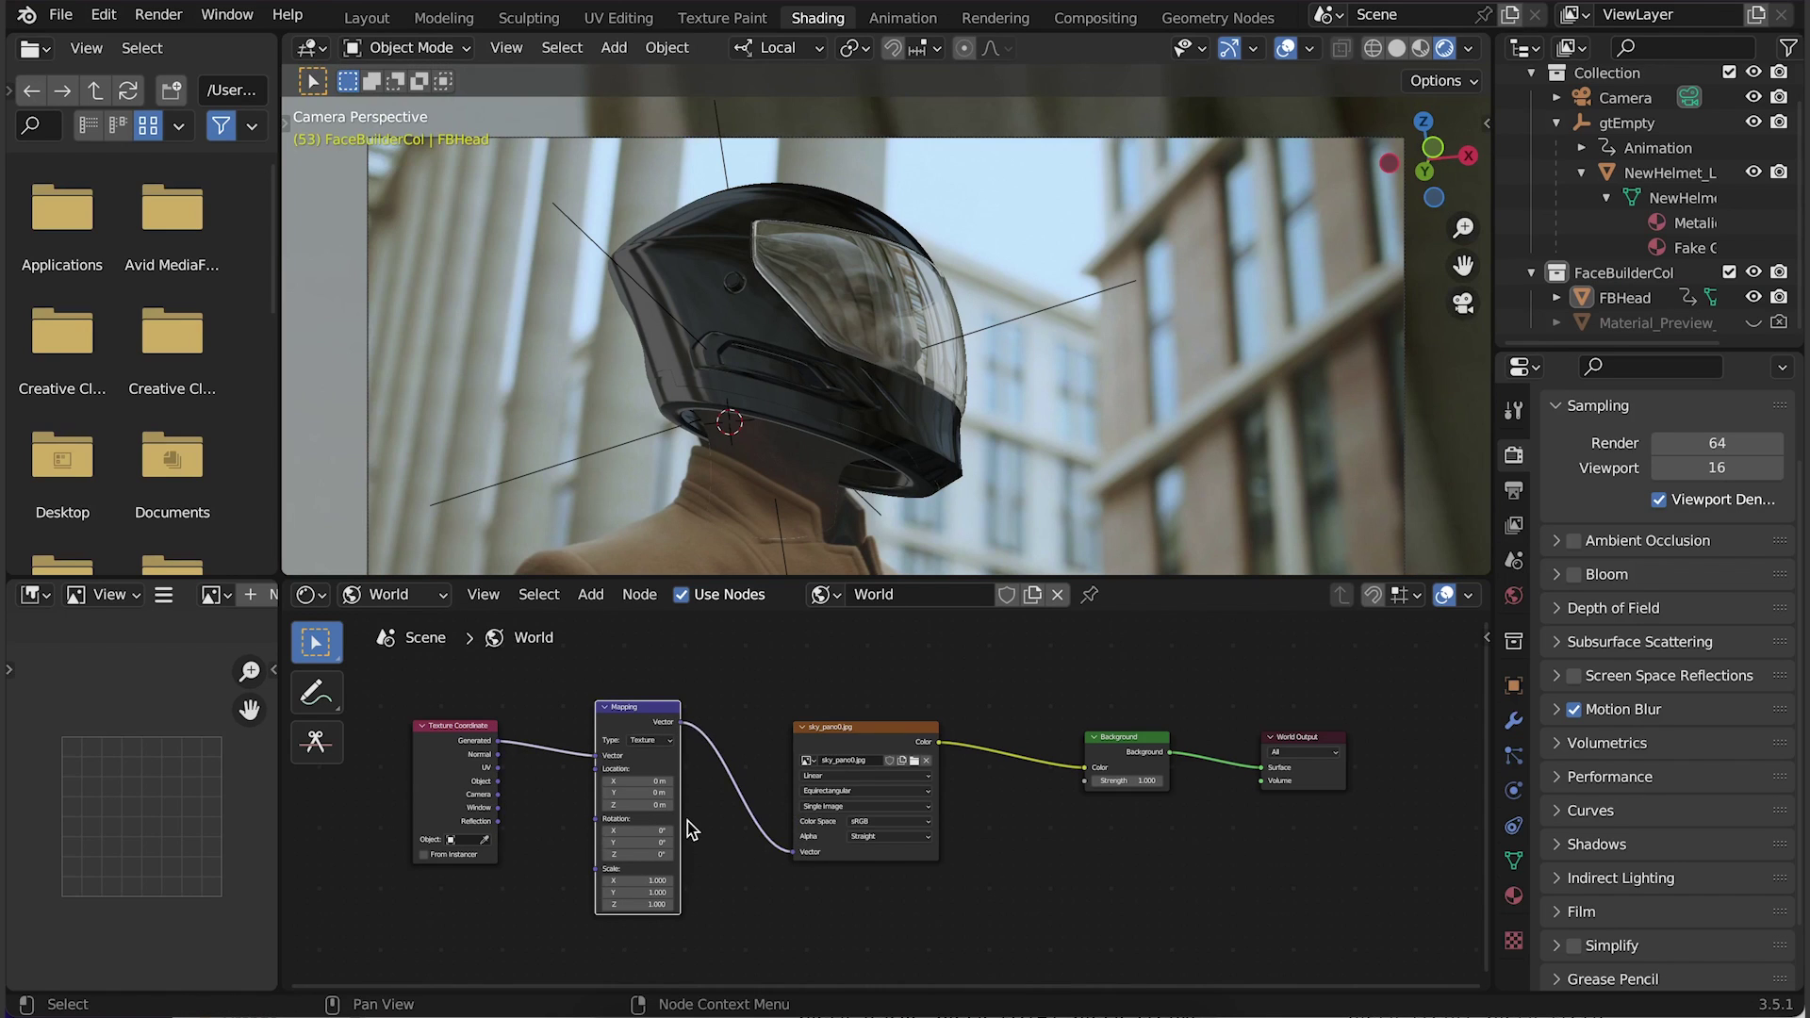
# Set the Mapping node's Z rotation to 180°
pyautogui.click(637, 855)
pyautogui.write('180')
pyautogui.press('Return')
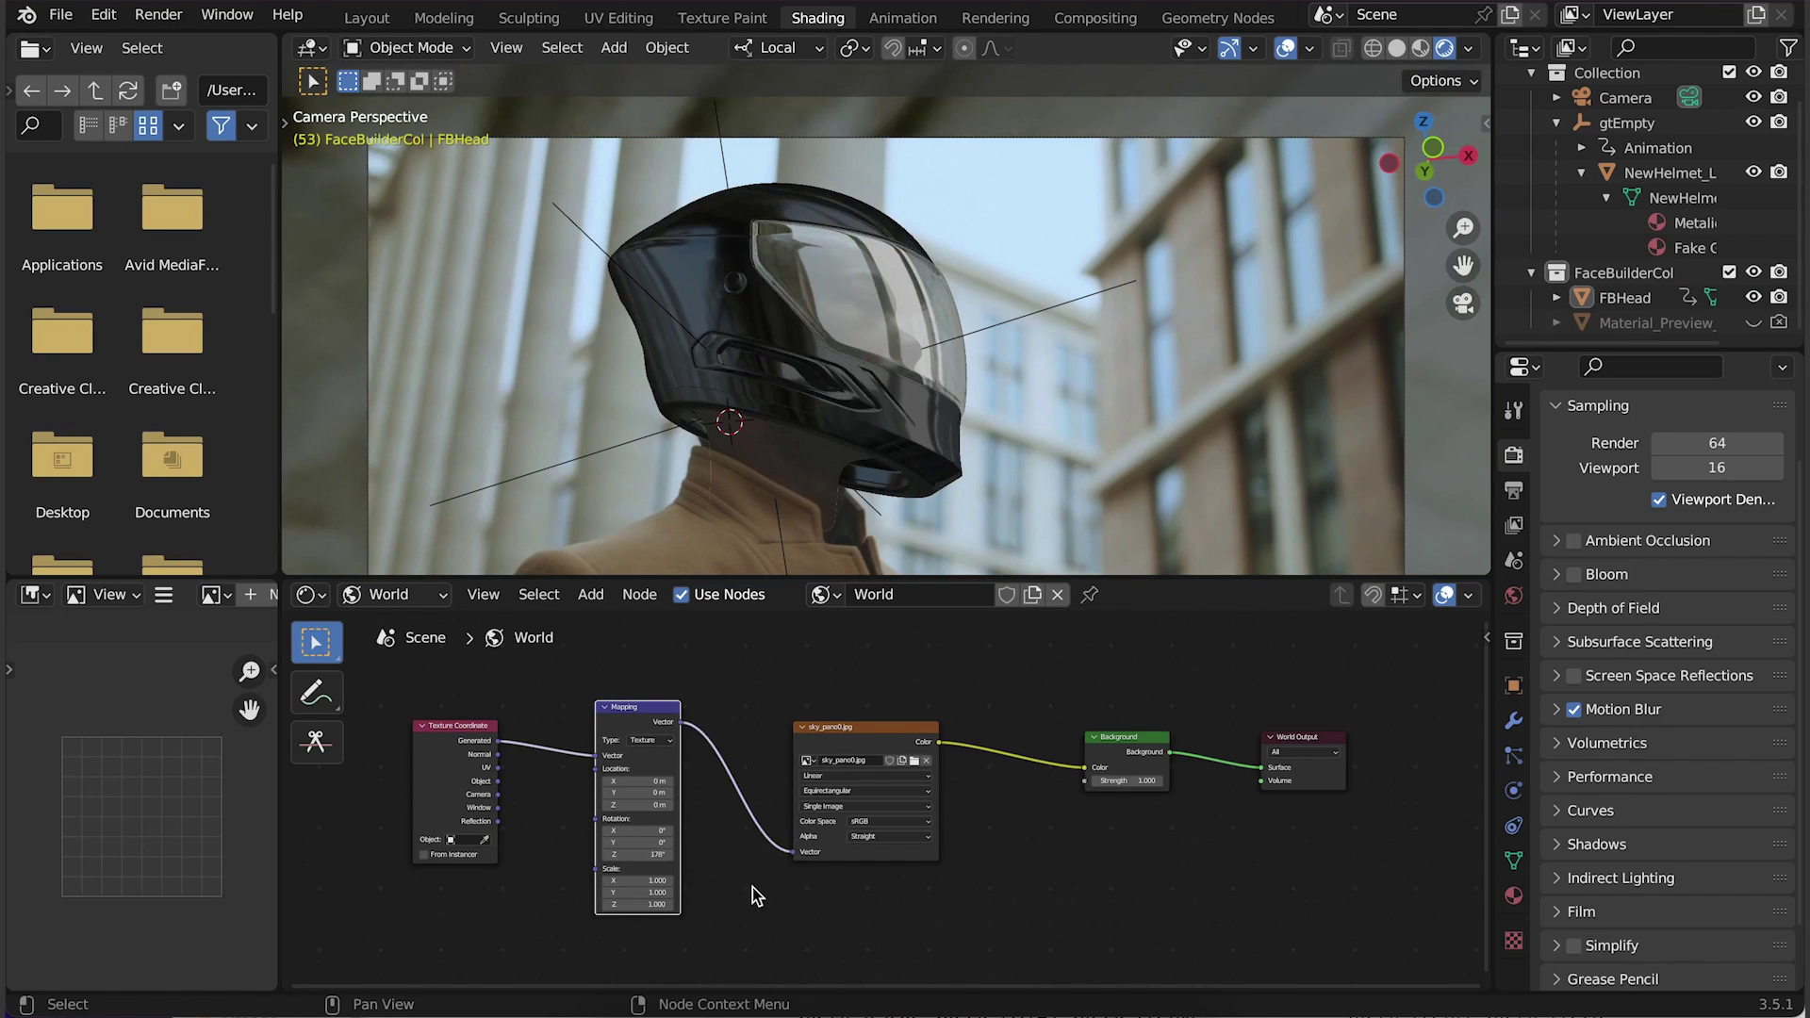
# Enable Film > Transparent in Render Properties, then go to the Compositing workspace
pyautogui.scroll(-4, 1242, 392)
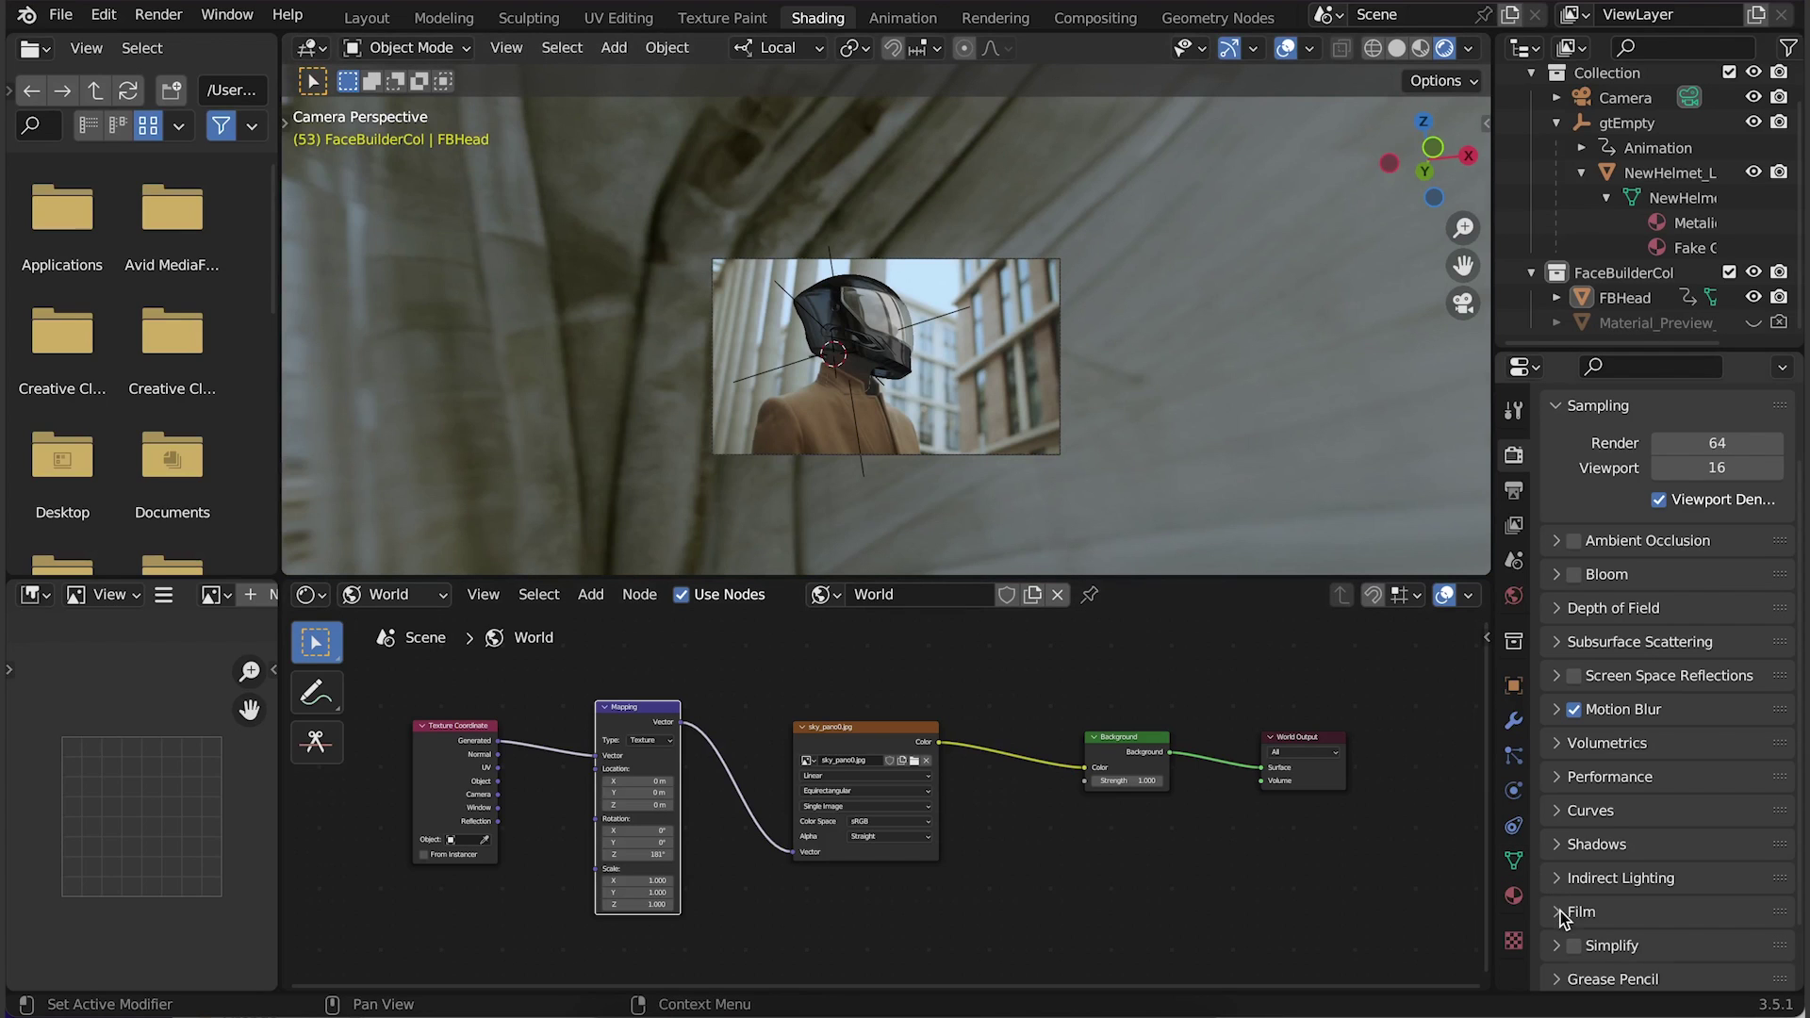
pyautogui.click(1591, 907)
pyautogui.scroll(-3, 1597, 894)
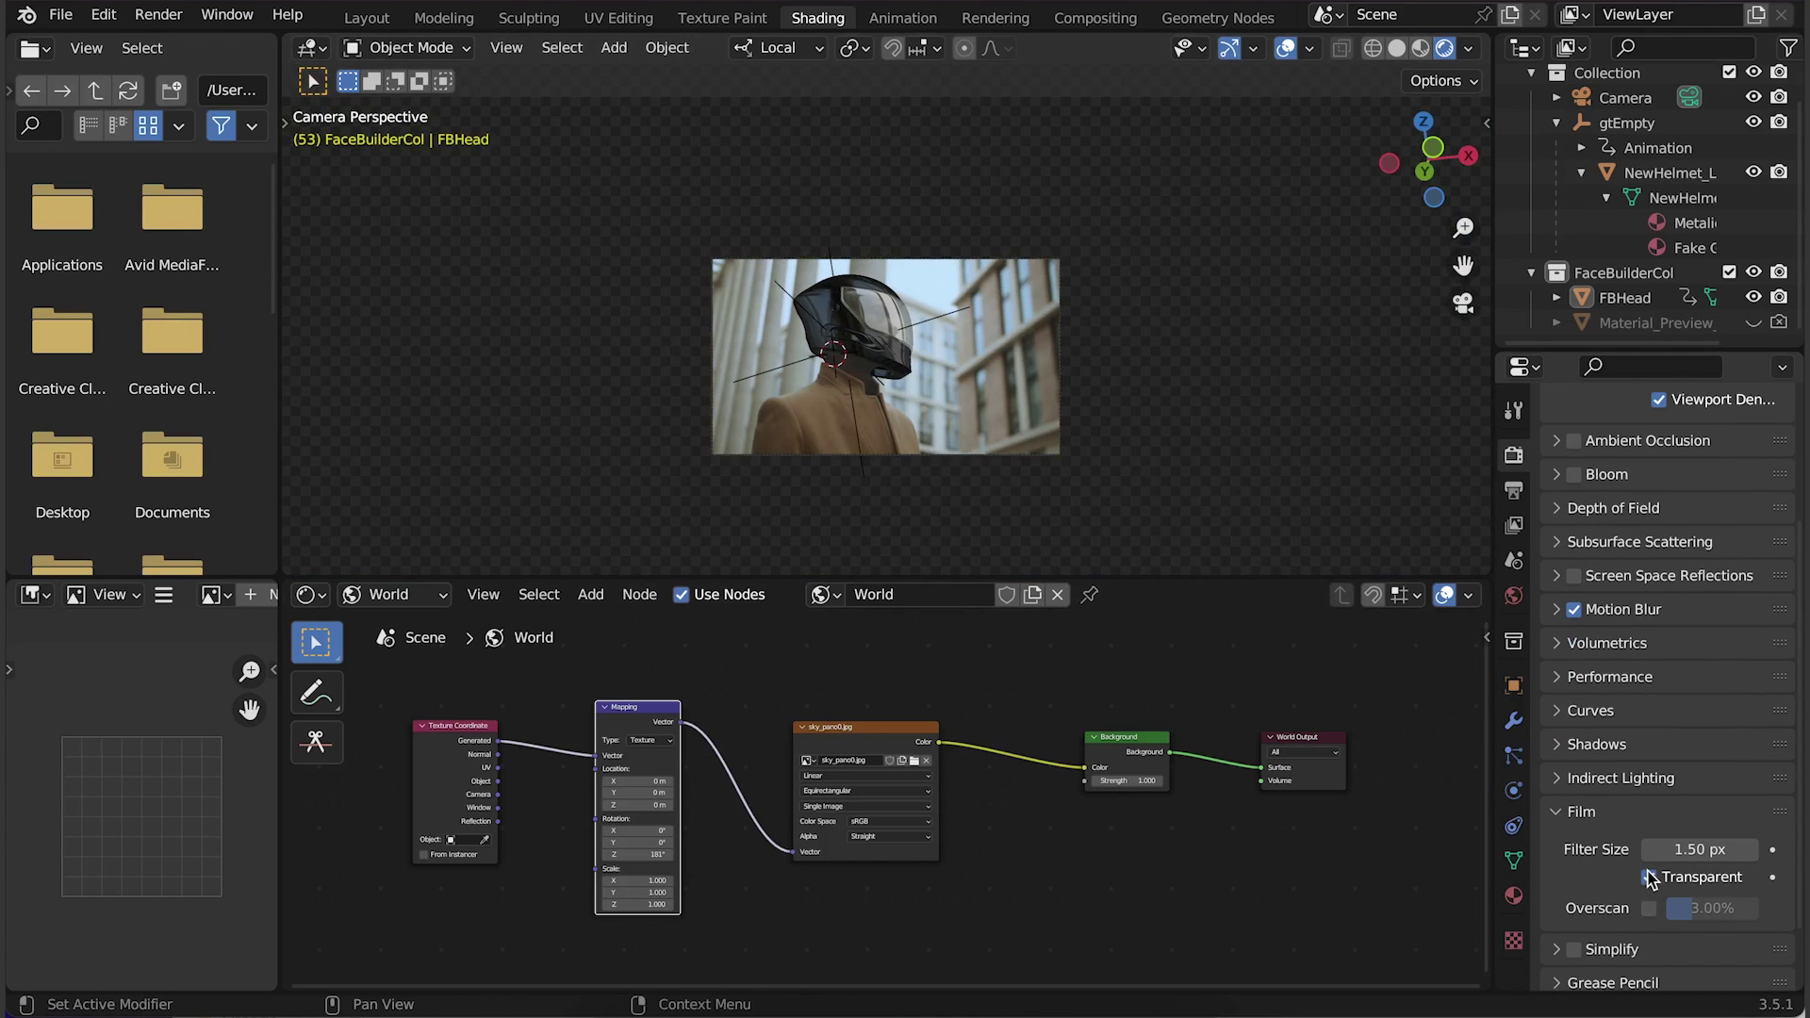
pyautogui.click(1651, 879)
pyautogui.click(1649, 879)
pyautogui.click(1648, 878)
pyautogui.click(1649, 878)
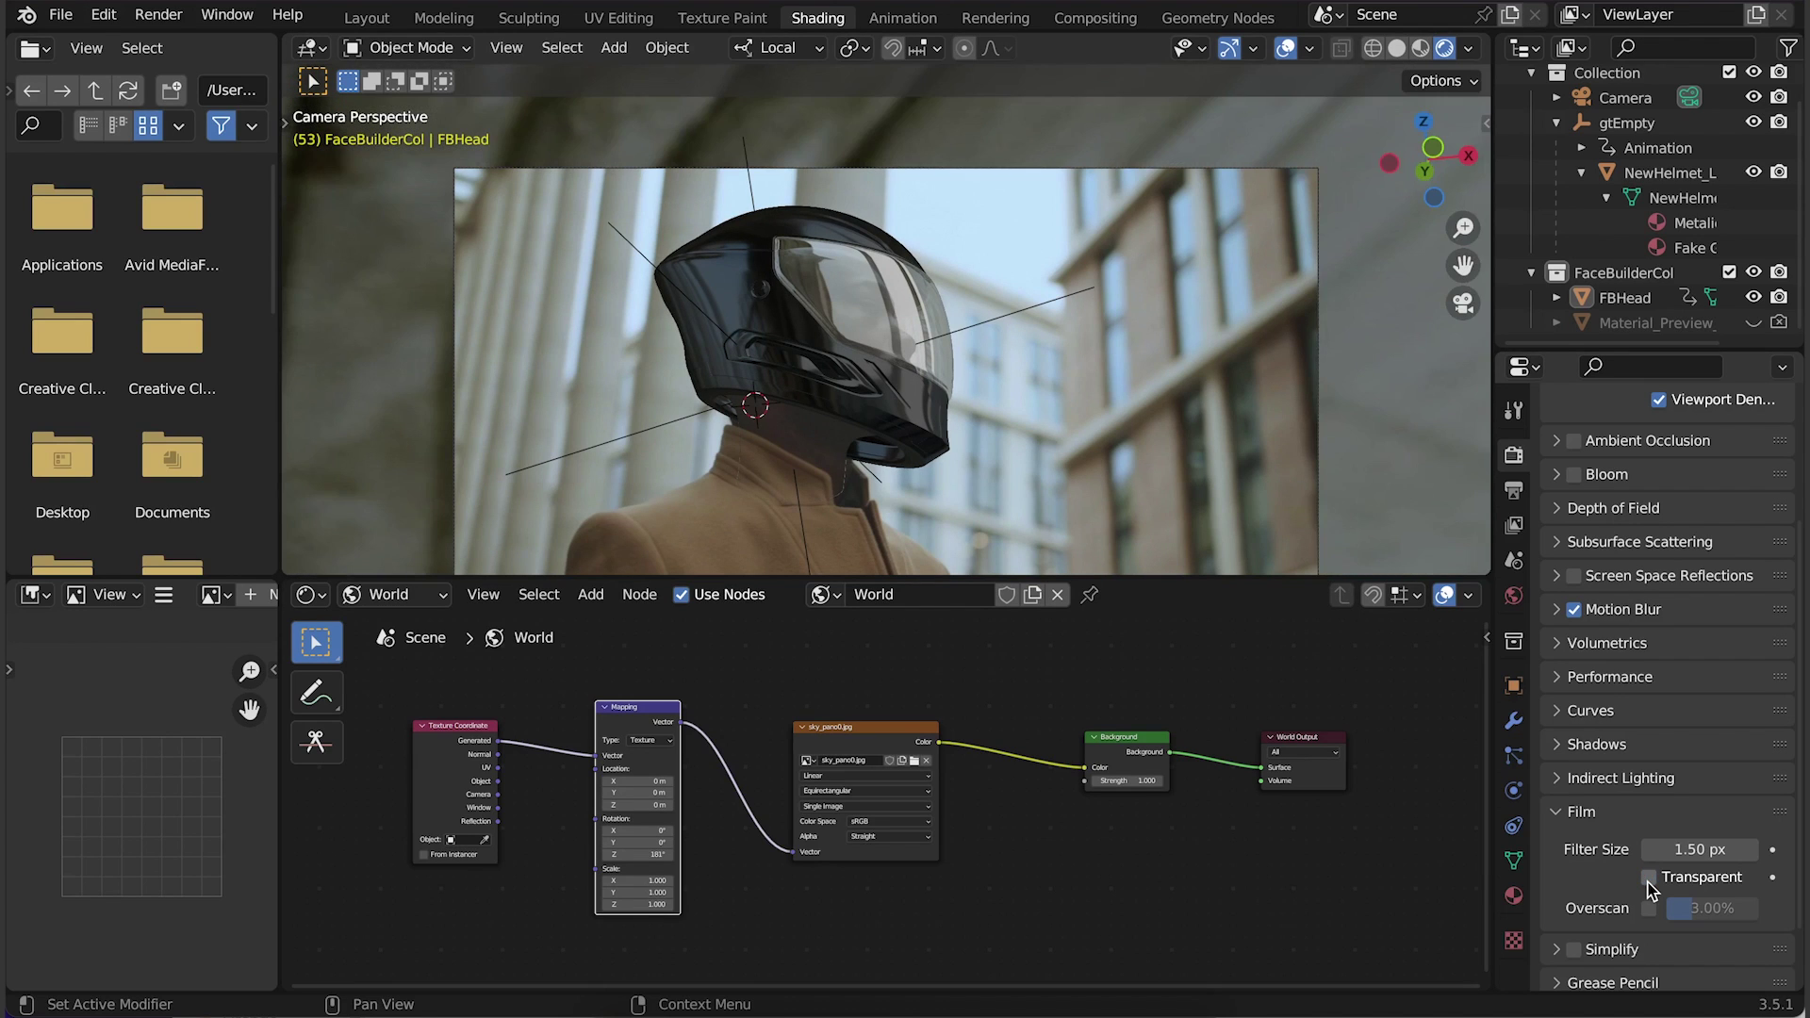
pyautogui.click(1648, 879)
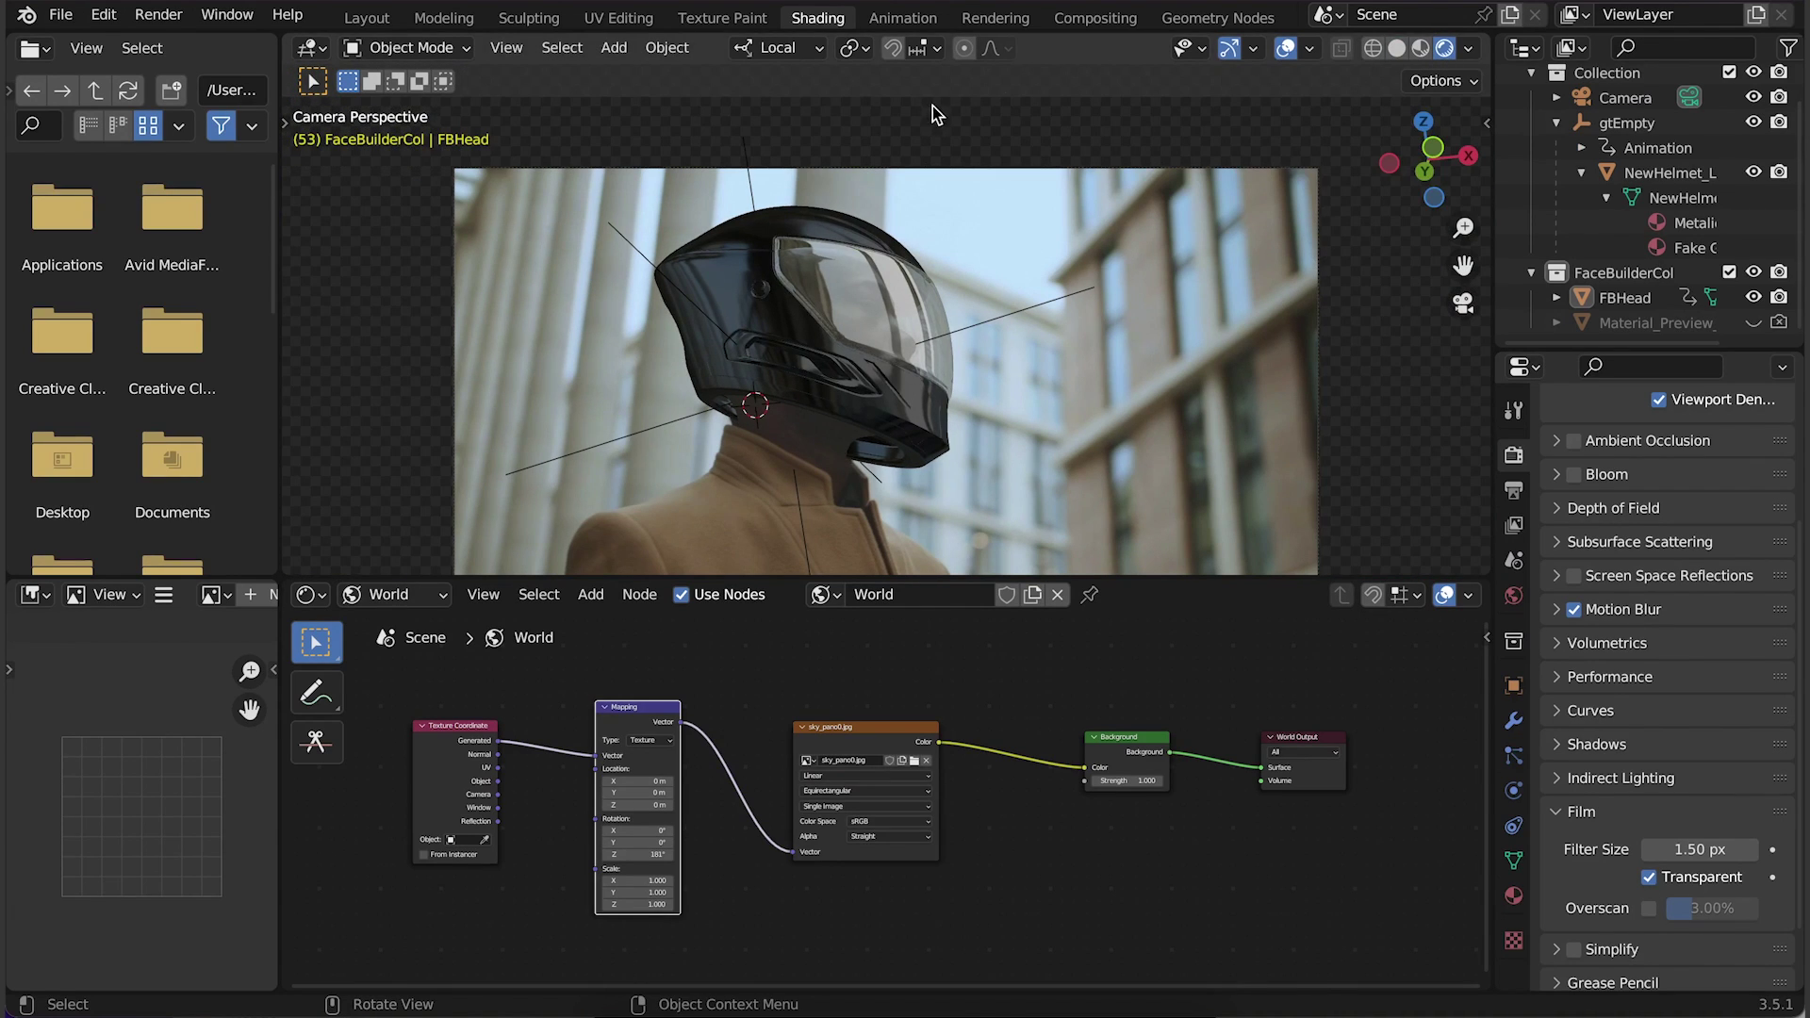
pyautogui.click(1085, 21)
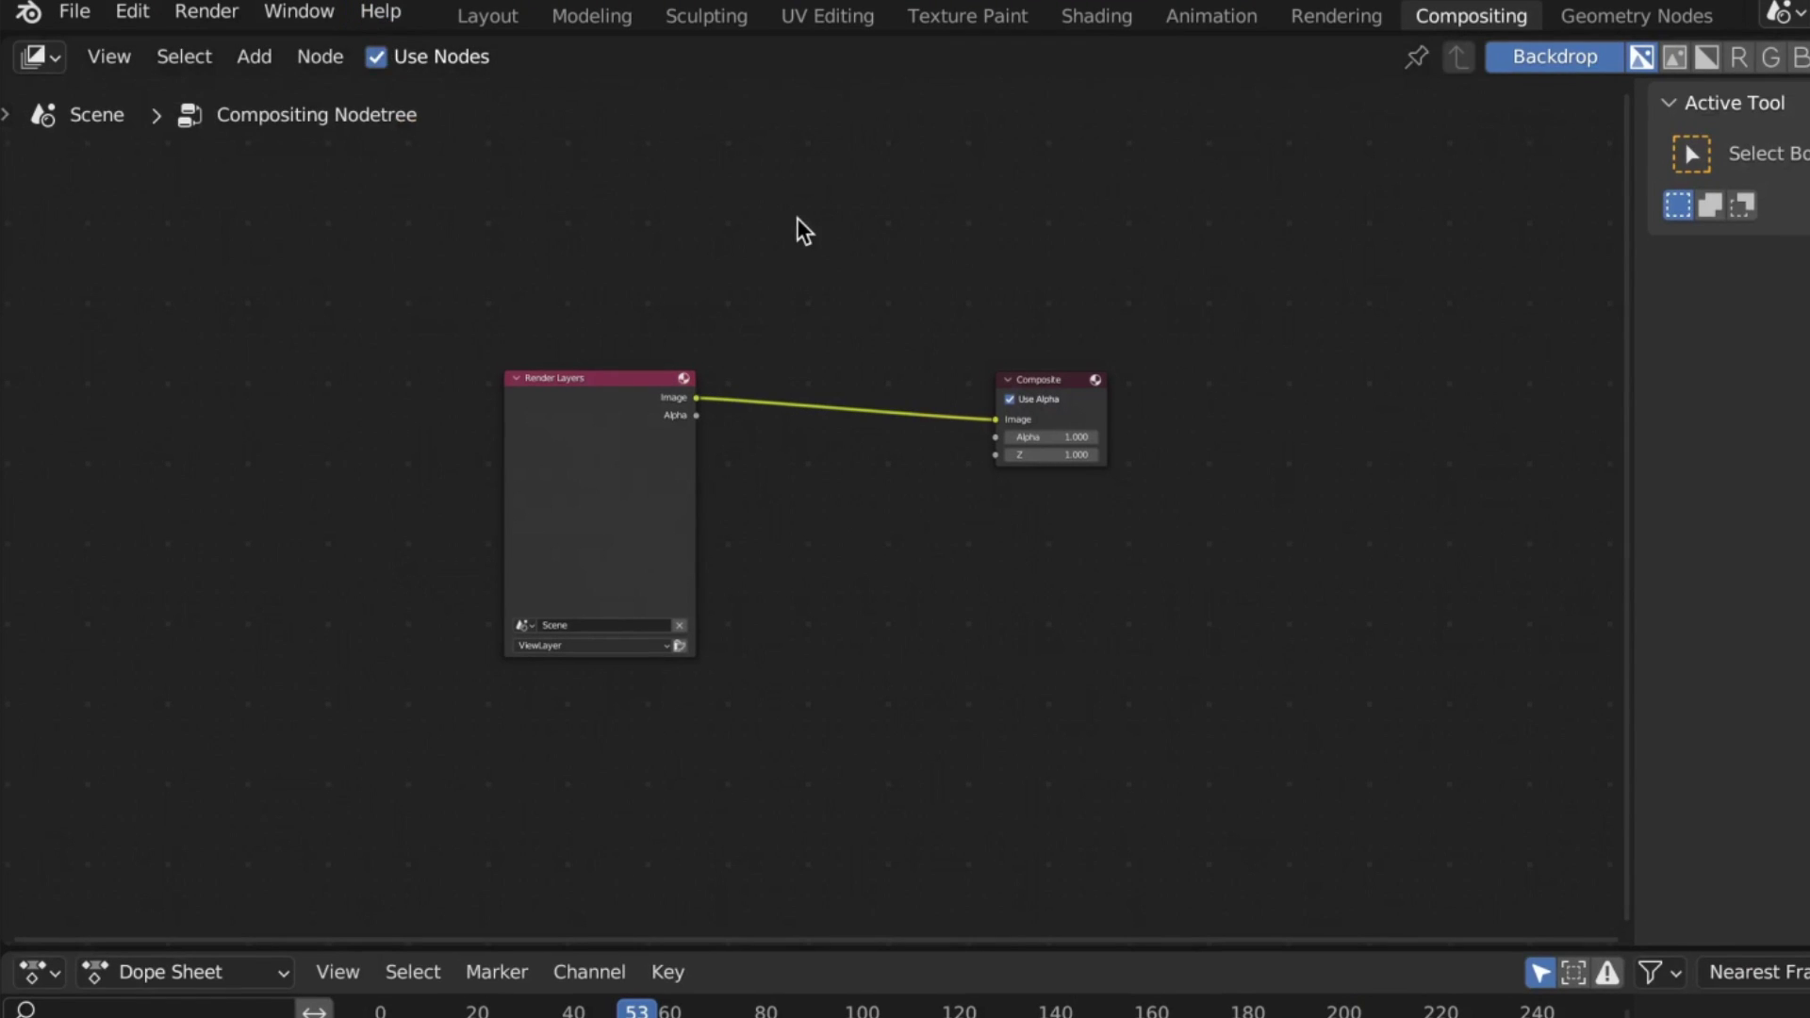
# Add a Movie Clip node with the footage and layer the render over it via Alpha Over into Composite
pyautogui.hotkey('shift', 'a')
pyautogui.write('movie')
pyautogui.click(834, 281)
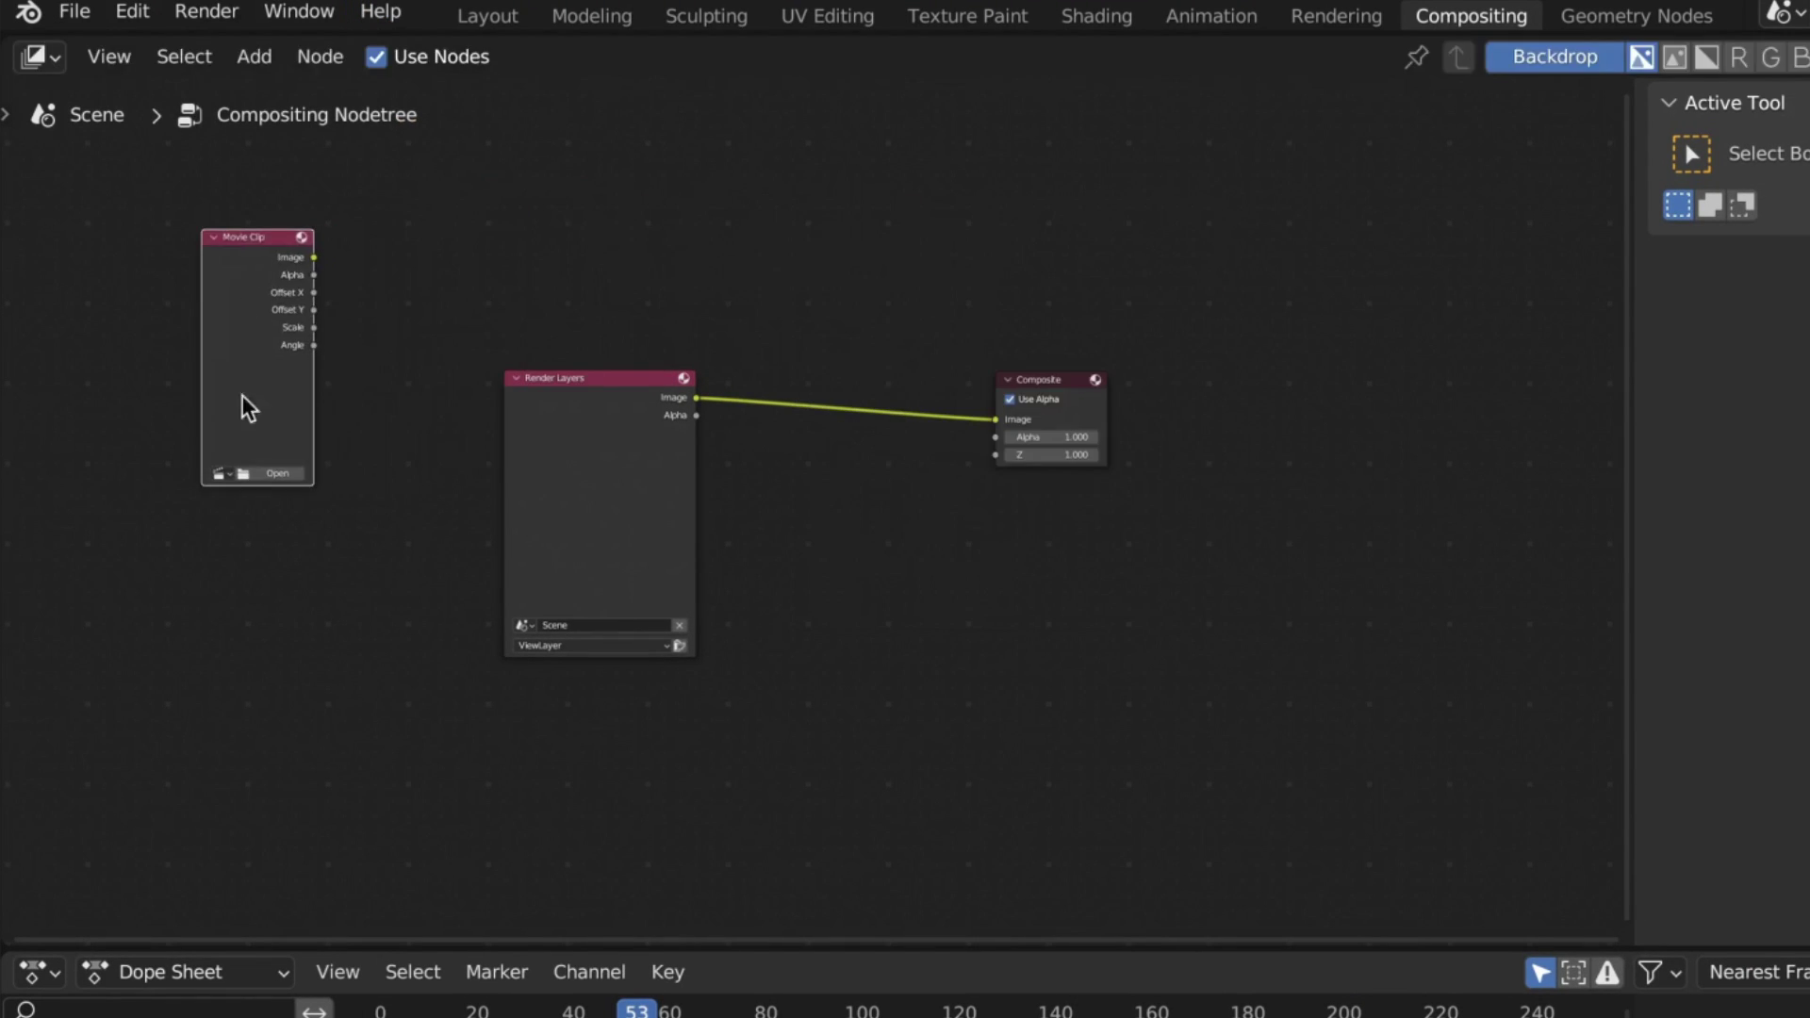
pyautogui.click(258, 472)
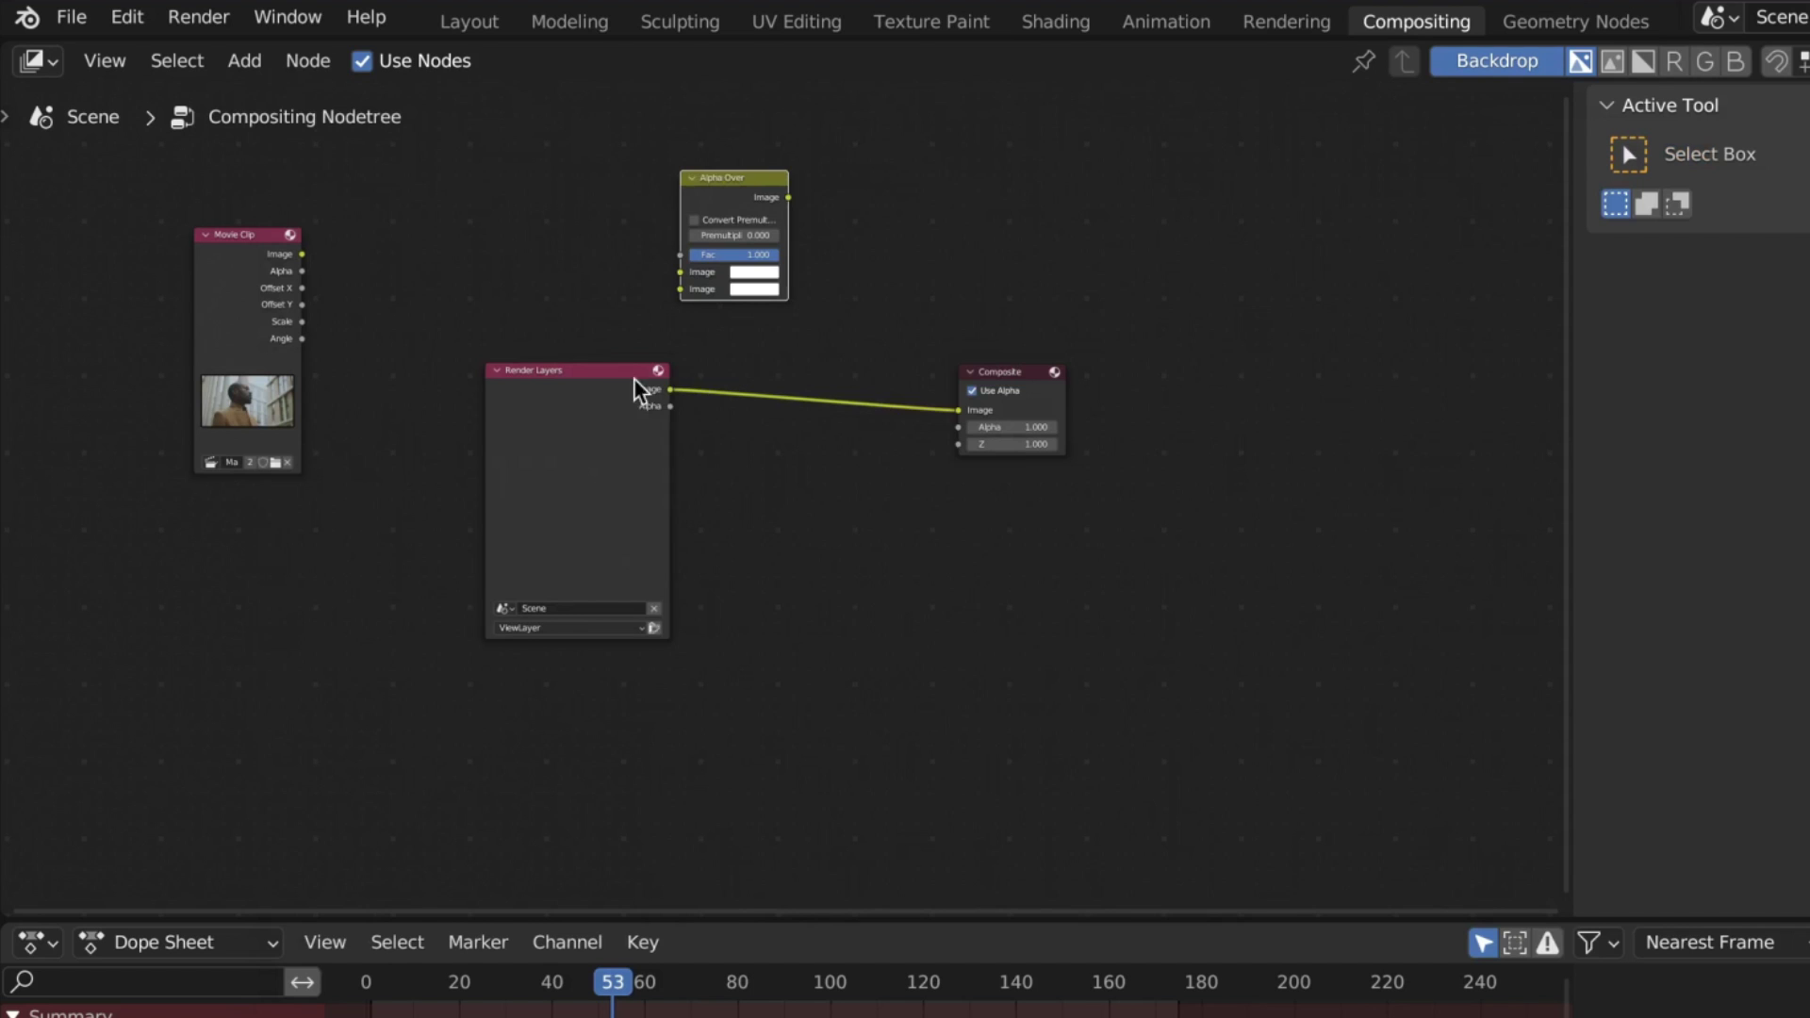
pyautogui.moveTo(659, 386); pyautogui.dragTo(398, 580)
pyautogui.moveTo(240, 240); pyautogui.dragTo(679, 271)
pyautogui.moveTo(966, 412); pyautogui.dragTo(683, 290)
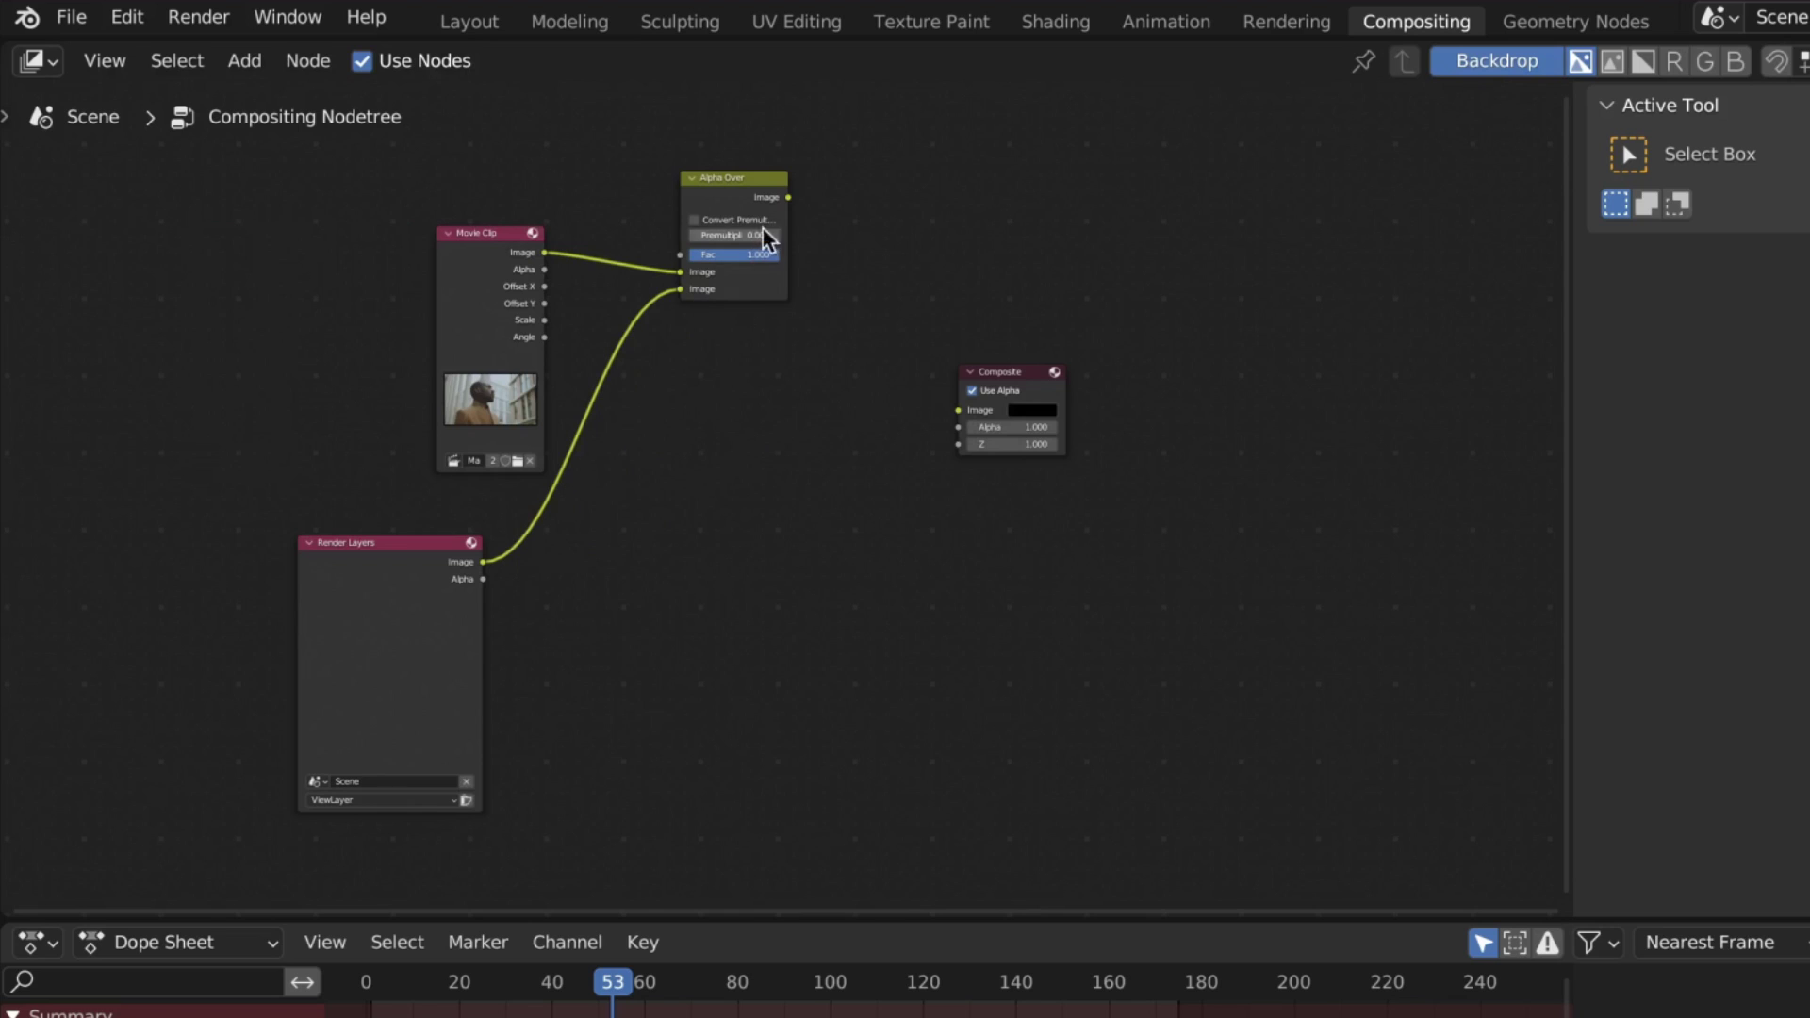
pyautogui.moveTo(790, 197); pyautogui.dragTo(959, 410)
# Add a Viewer node fed by the Alpha Over result and render the frame with F12
pyautogui.hotkey('shift', 'a')
pyautogui.write('view')
pyautogui.press('Return')
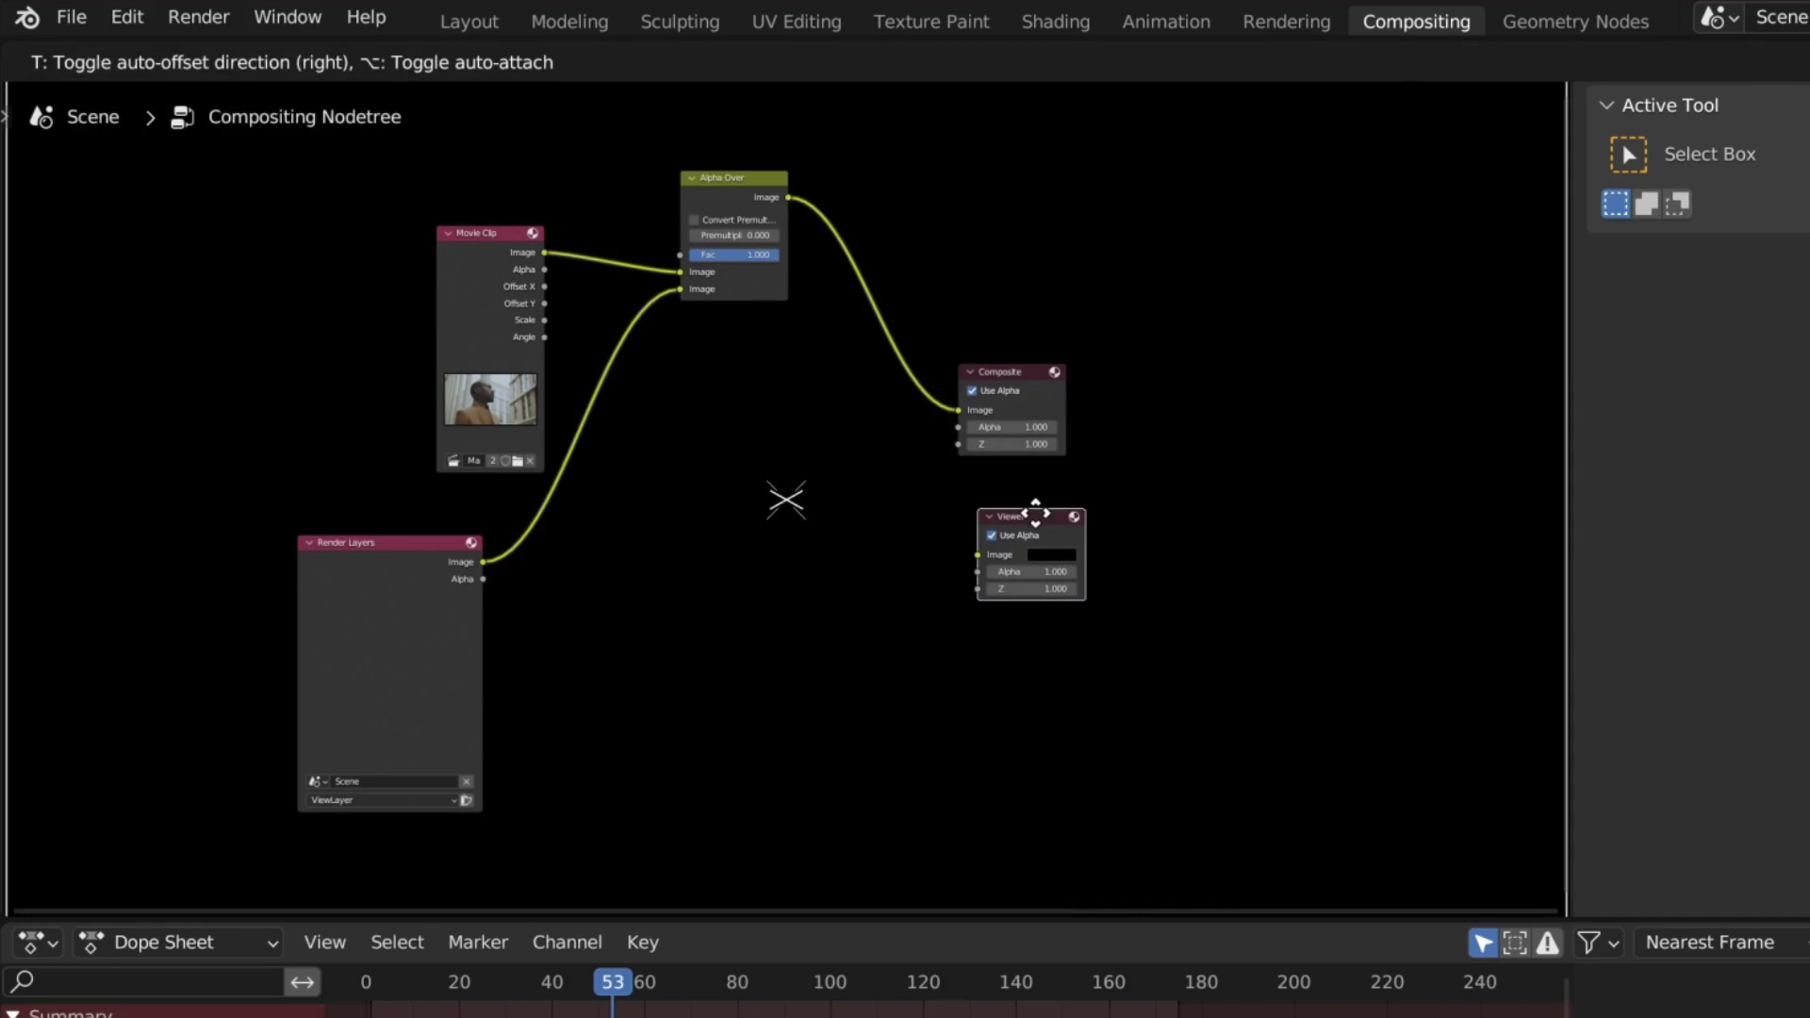
pyautogui.moveTo(789, 198); pyautogui.dragTo(977, 555)
pyautogui.scroll(-1, 309, 434)
pyautogui.click(194, 17)
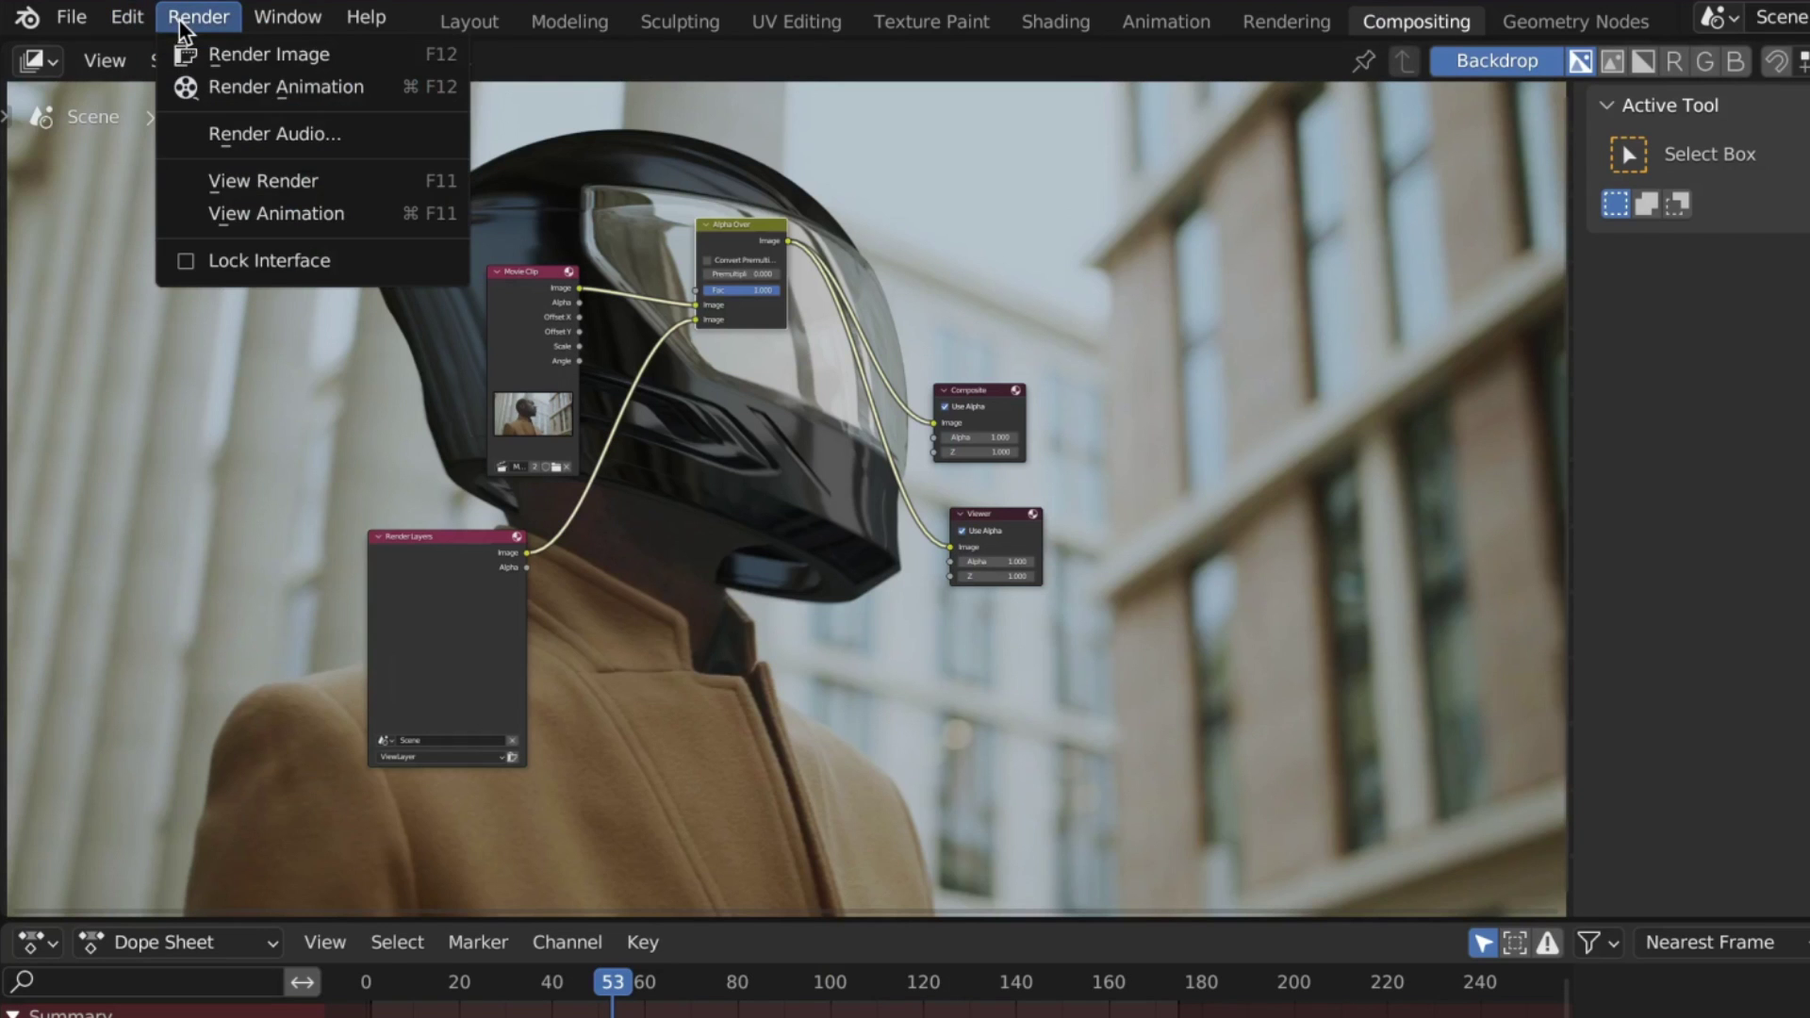
pyautogui.press('F12')
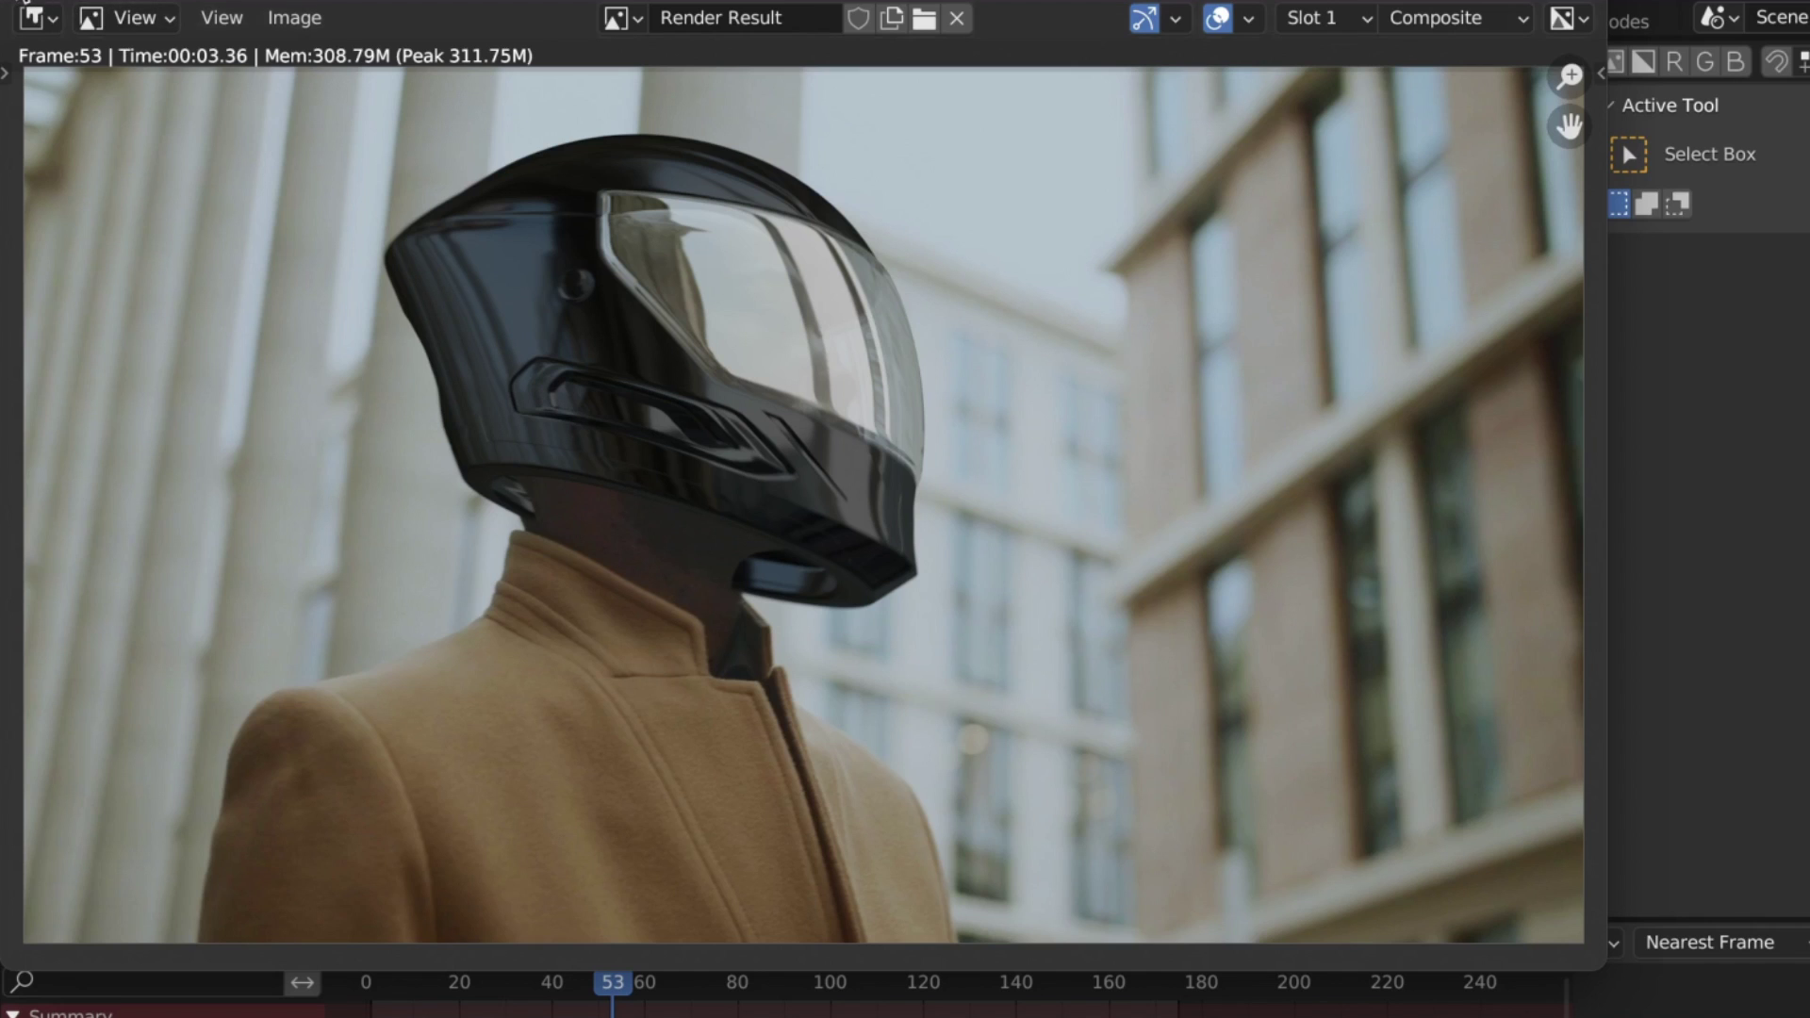
pyautogui.press('Escape')
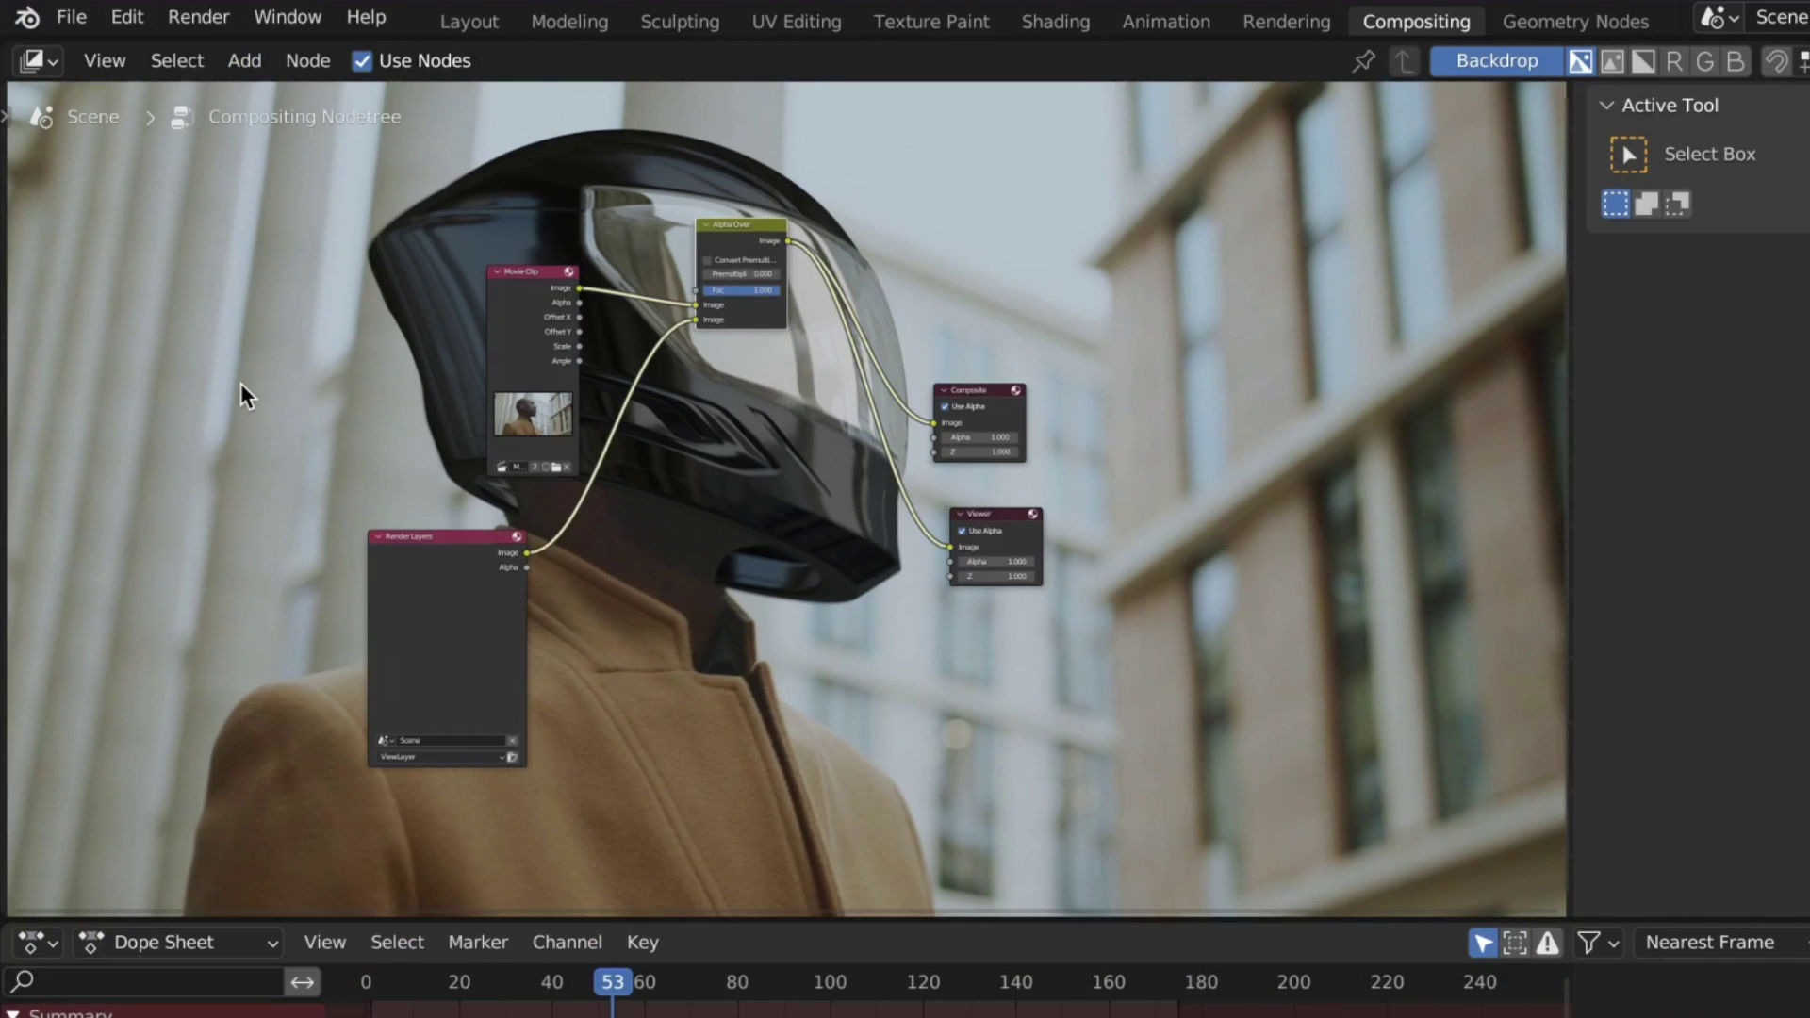
# Insert a Color Correction node on the render, masked by its alpha, with master Lift 0.007
pyautogui.hotkey('shift', 'a')
pyautogui.write('colo')
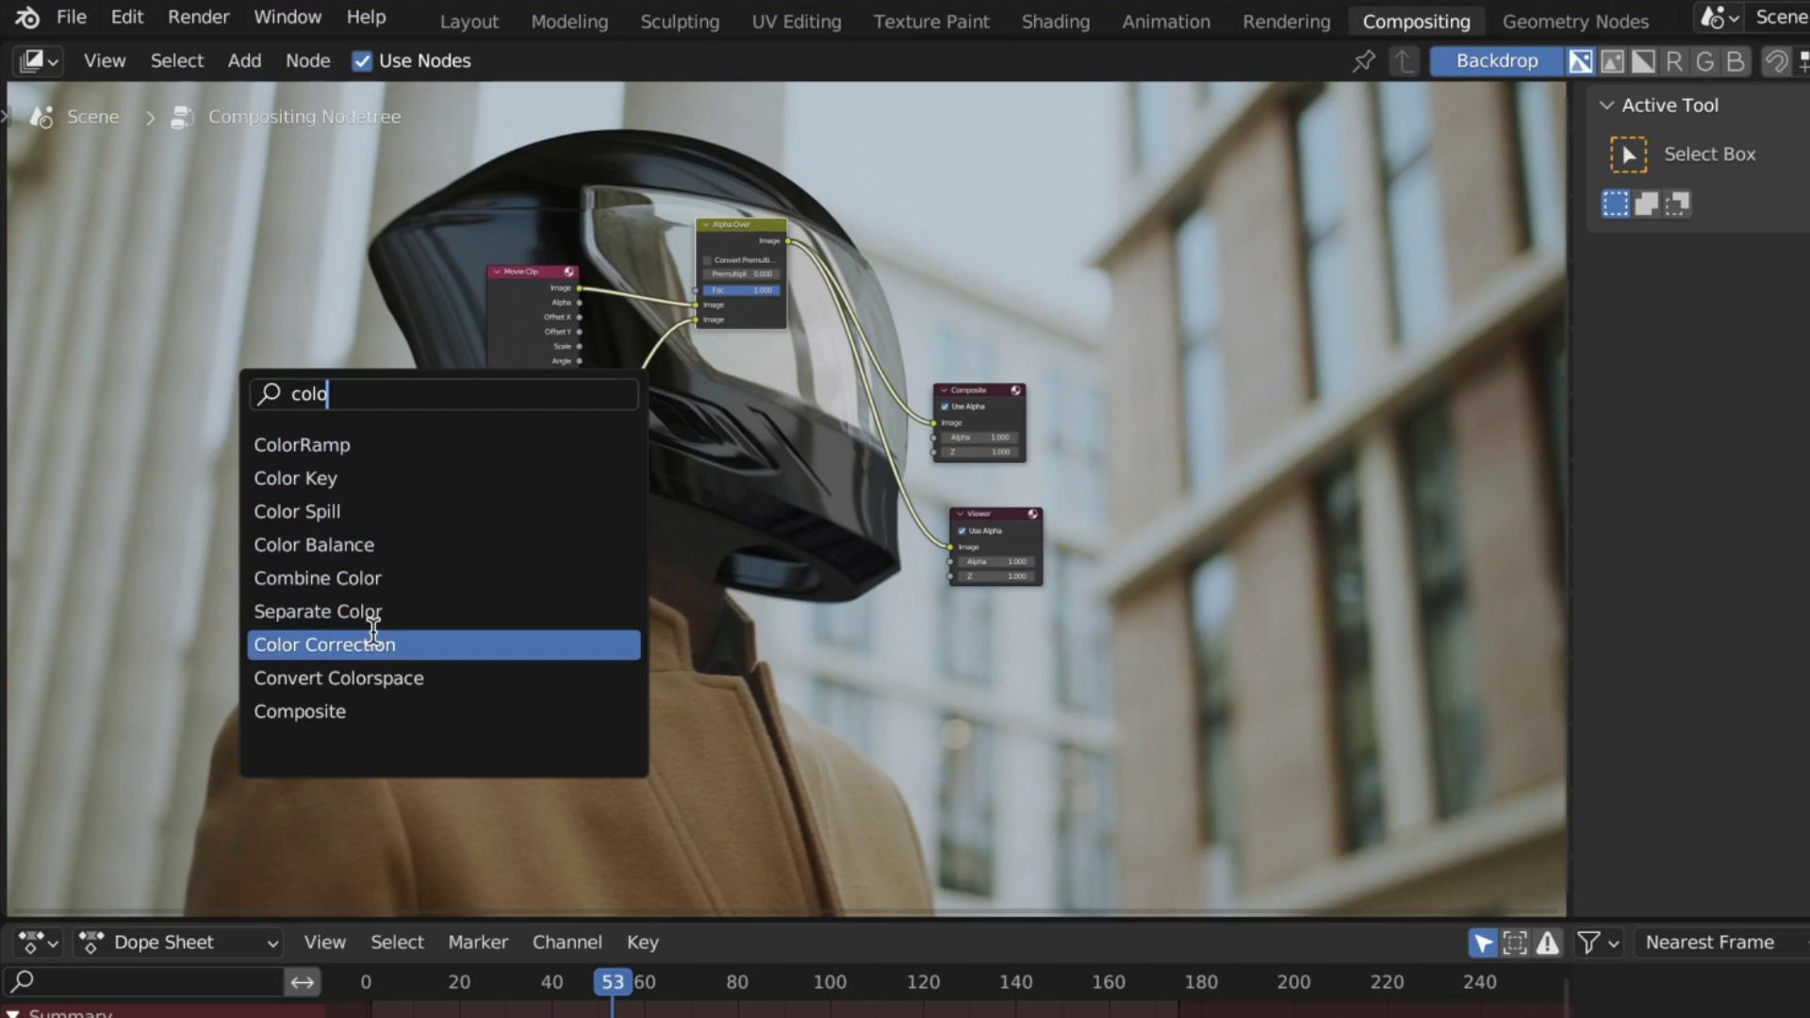
pyautogui.click(323, 644)
pyautogui.click(660, 682)
pyautogui.click(513, 270)
pyautogui.moveTo(514, 270); pyautogui.dragTo(432, 197)
pyautogui.scroll(2, 528, 394)
pyautogui.moveTo(671, 604); pyautogui.dragTo(643, 424)
pyautogui.moveTo(403, 599); pyautogui.dragTo(494, 671)
pyautogui.scroll(5, 769, 500)
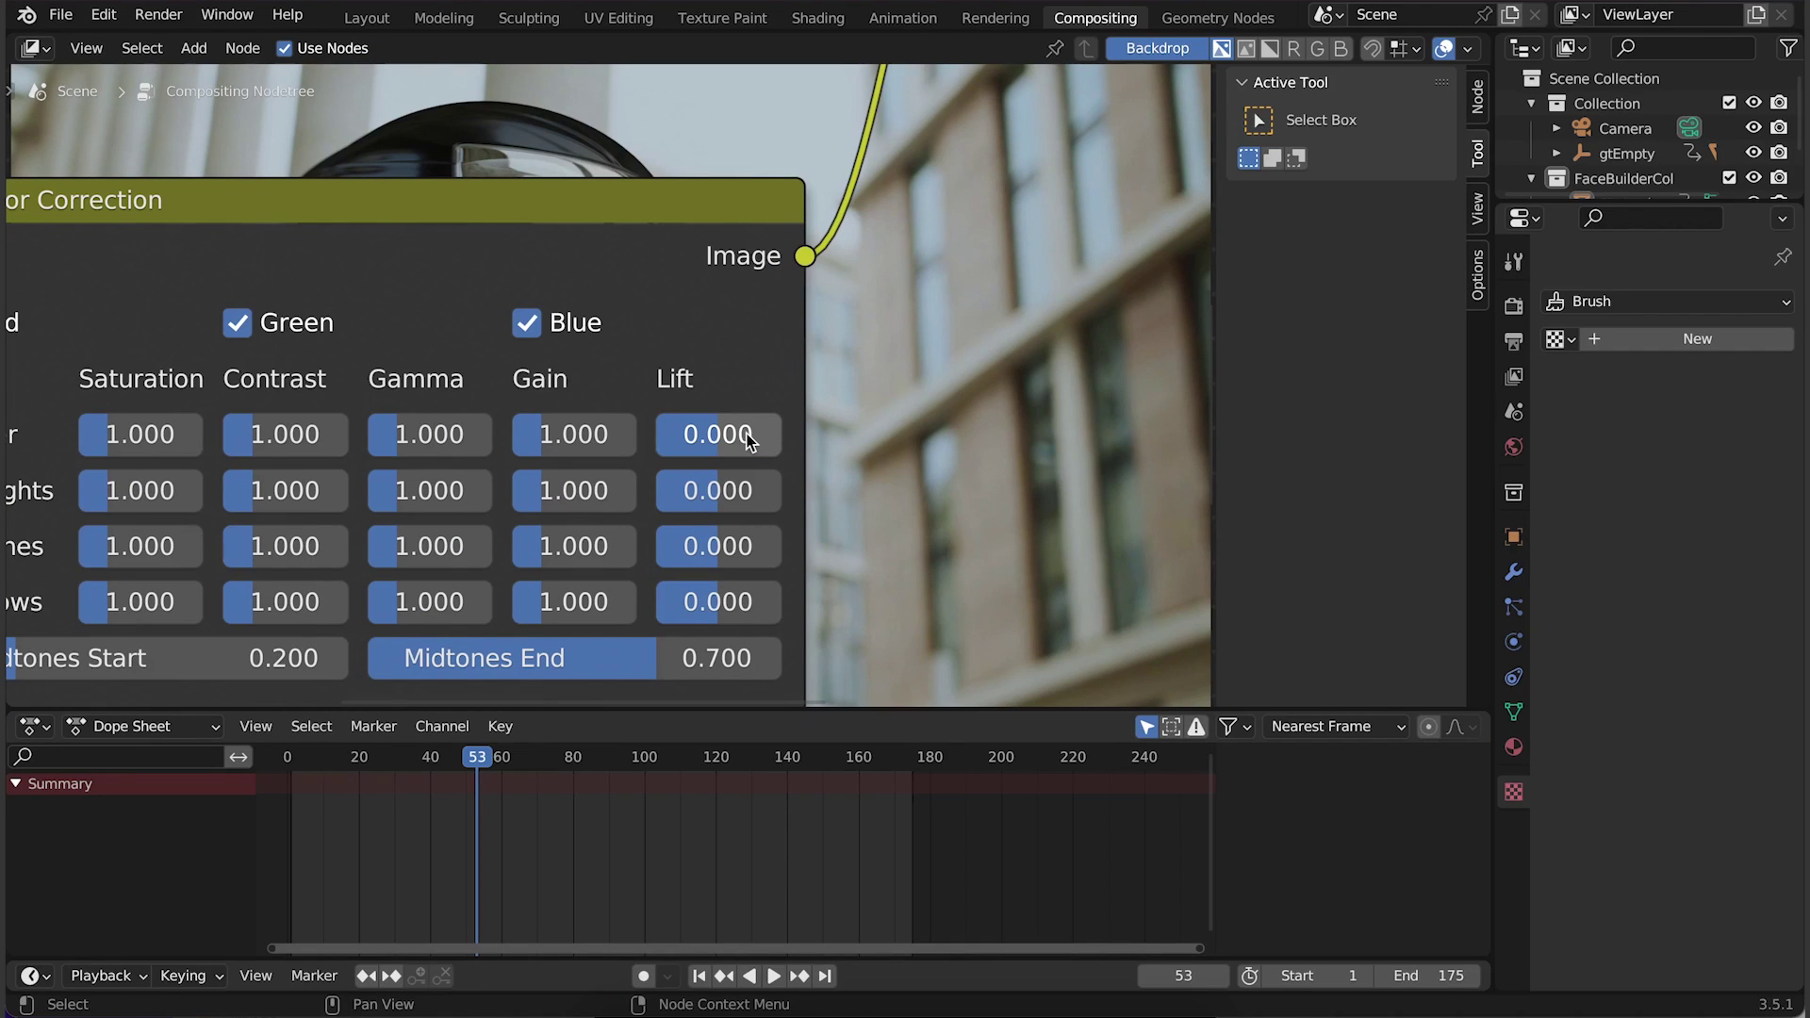
pyautogui.doubleClick(734, 435)
pyautogui.press('Return')
pyautogui.scroll(-5, 735, 435)
# Add a Blur node after Color Correction with X and Y size 2
pyautogui.hotkey('shift', 'a')
pyautogui.write('blur')
pyautogui.press('Return')
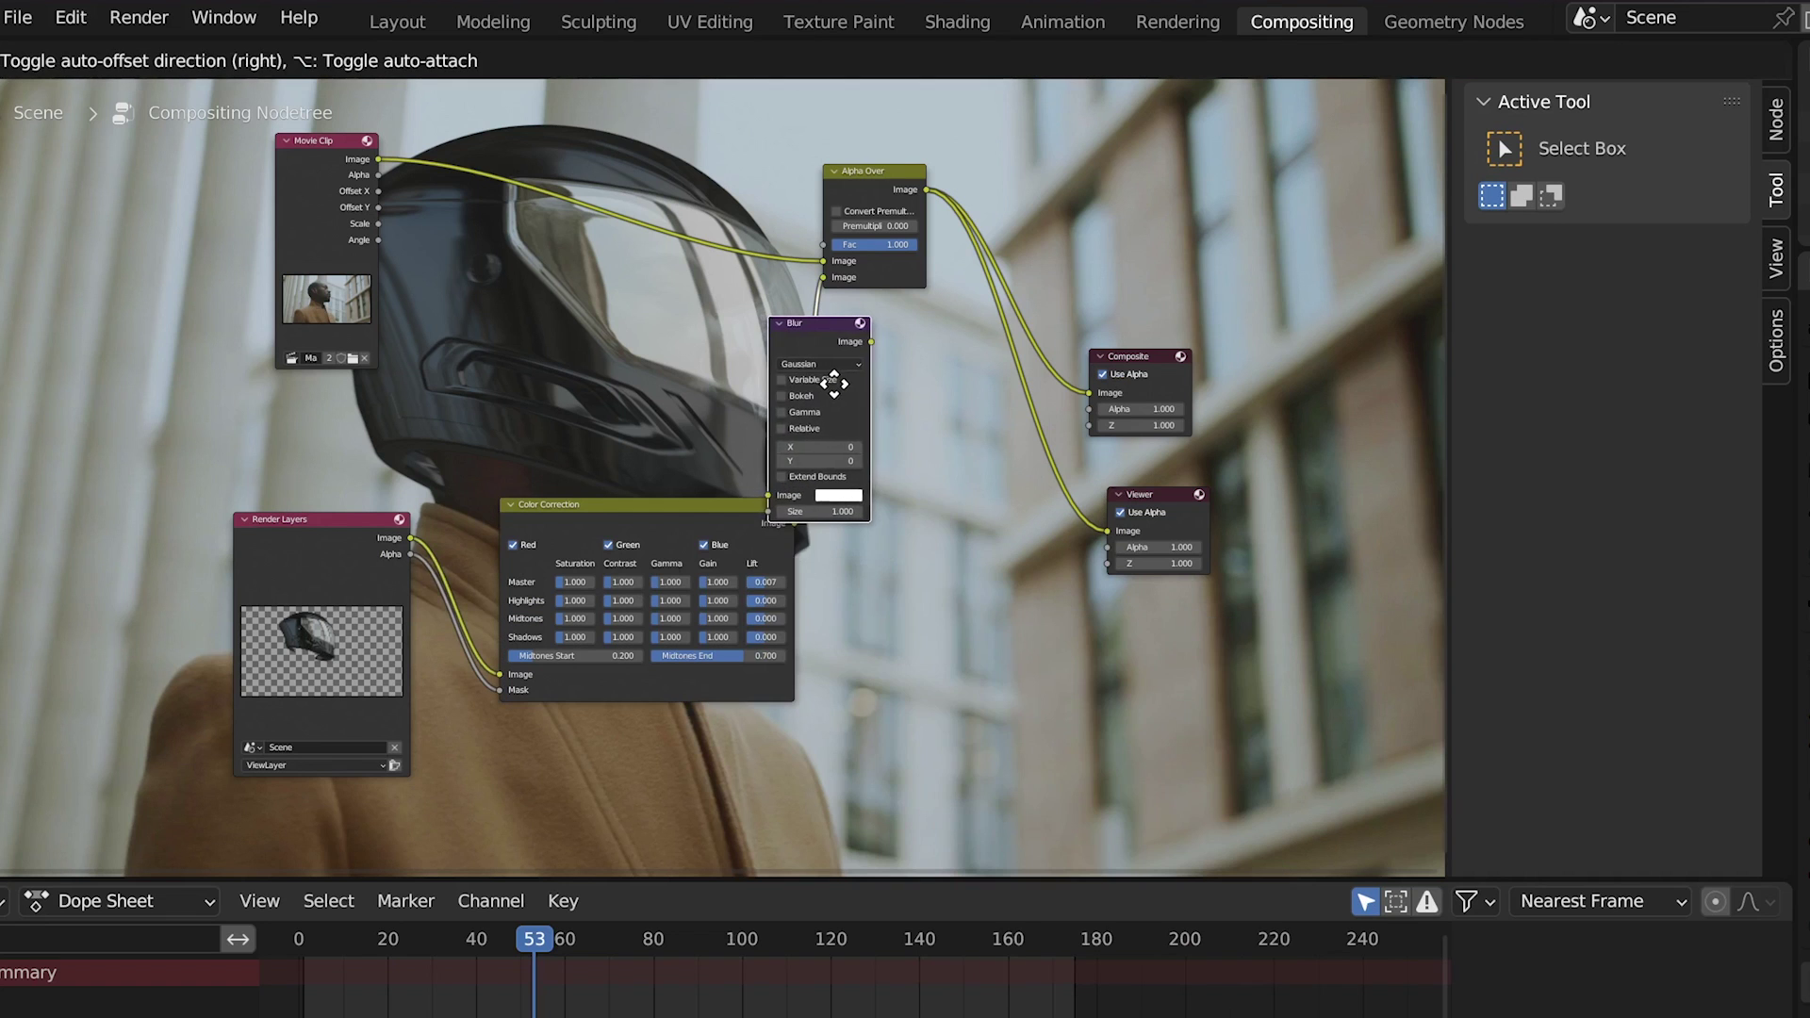
pyautogui.click(839, 389)
pyautogui.scroll(2, 896, 386)
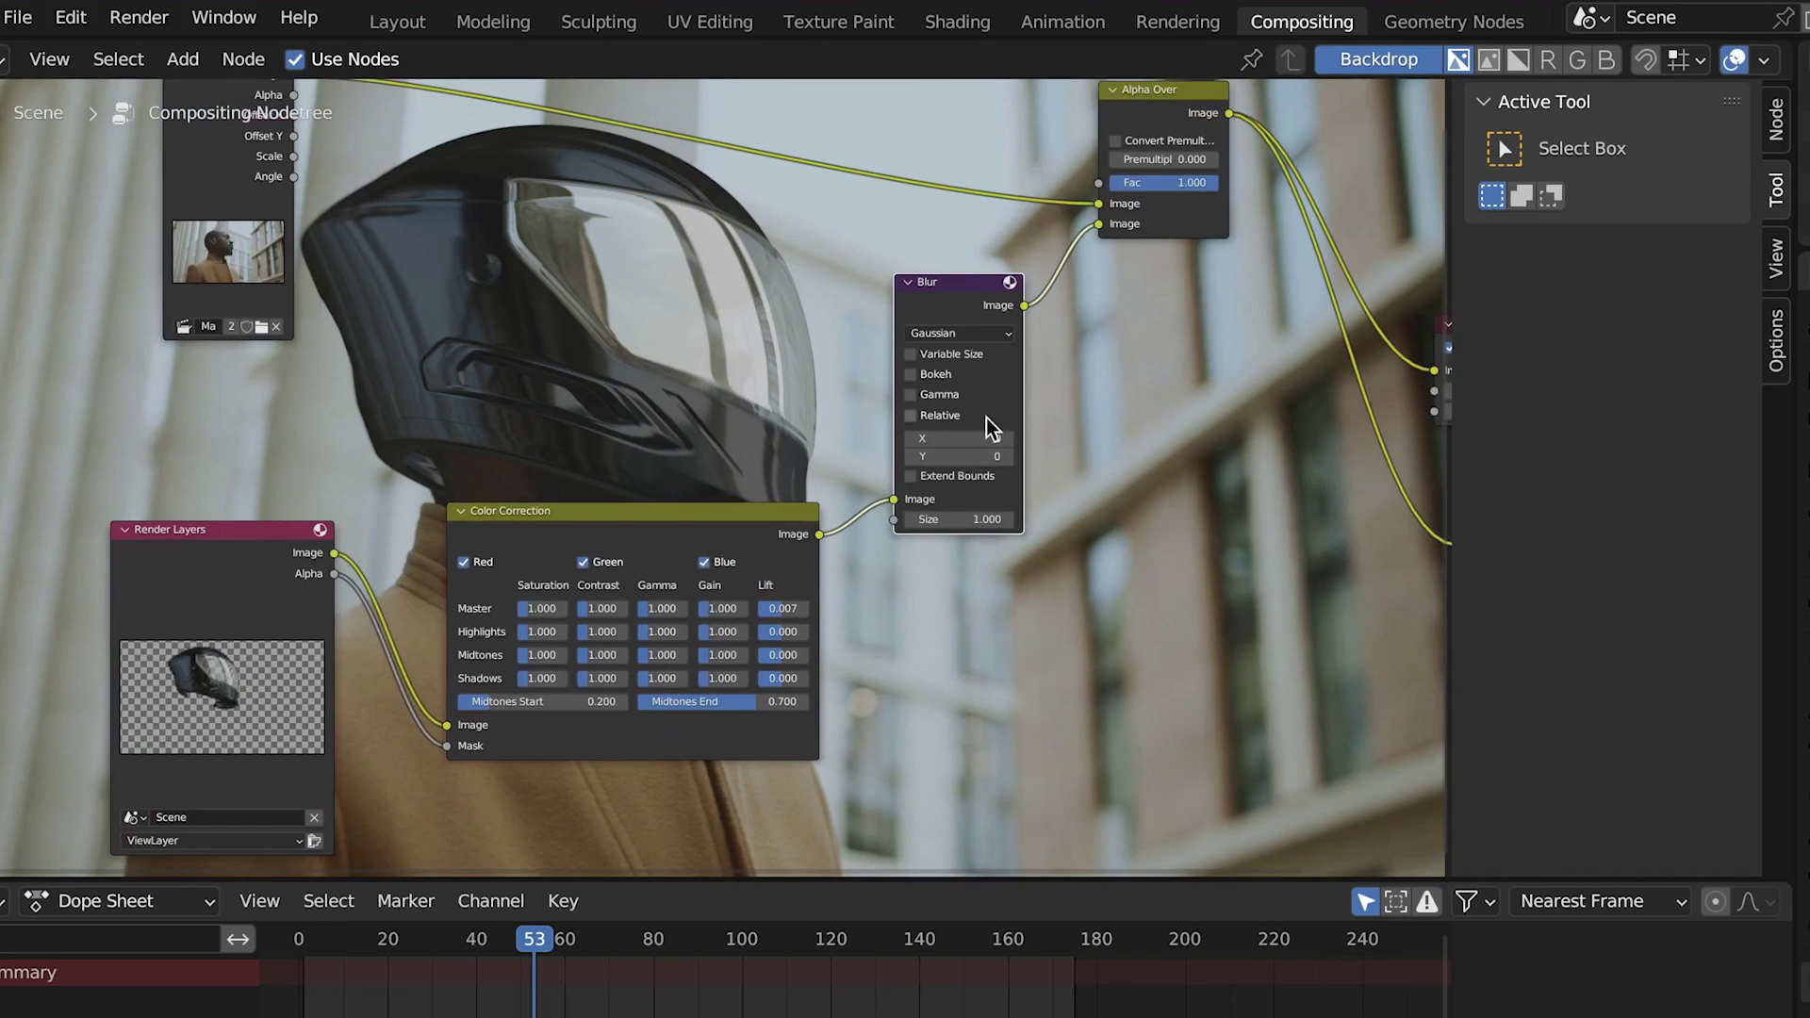
pyautogui.click(990, 436)
pyautogui.write('2')
pyautogui.press('Tab')
pyautogui.write('2')
pyautogui.press('Return')
# Add a Texture node with a new Noise texture named GRAIN
pyautogui.scroll(-2, 1133, 494)
pyautogui.hotkey('shift', 'a')
pyautogui.write('textu')
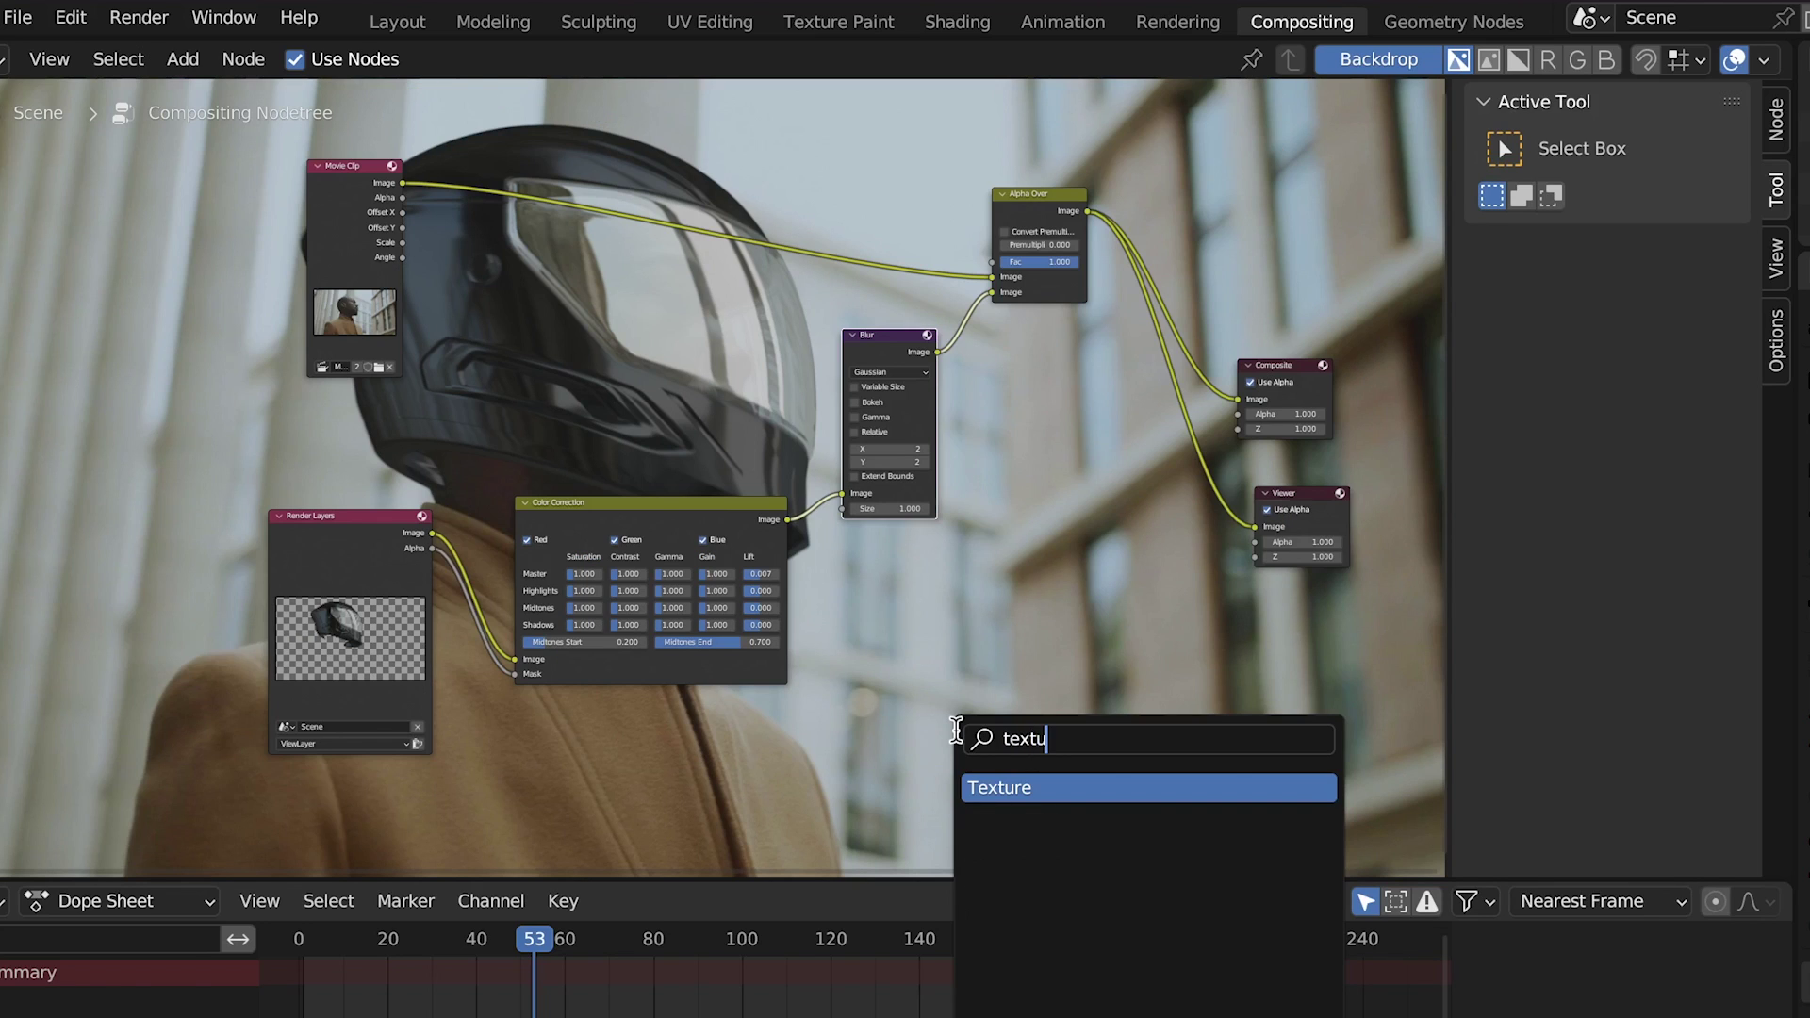
pyautogui.press('Return')
pyautogui.click(990, 581)
pyautogui.click(1637, 338)
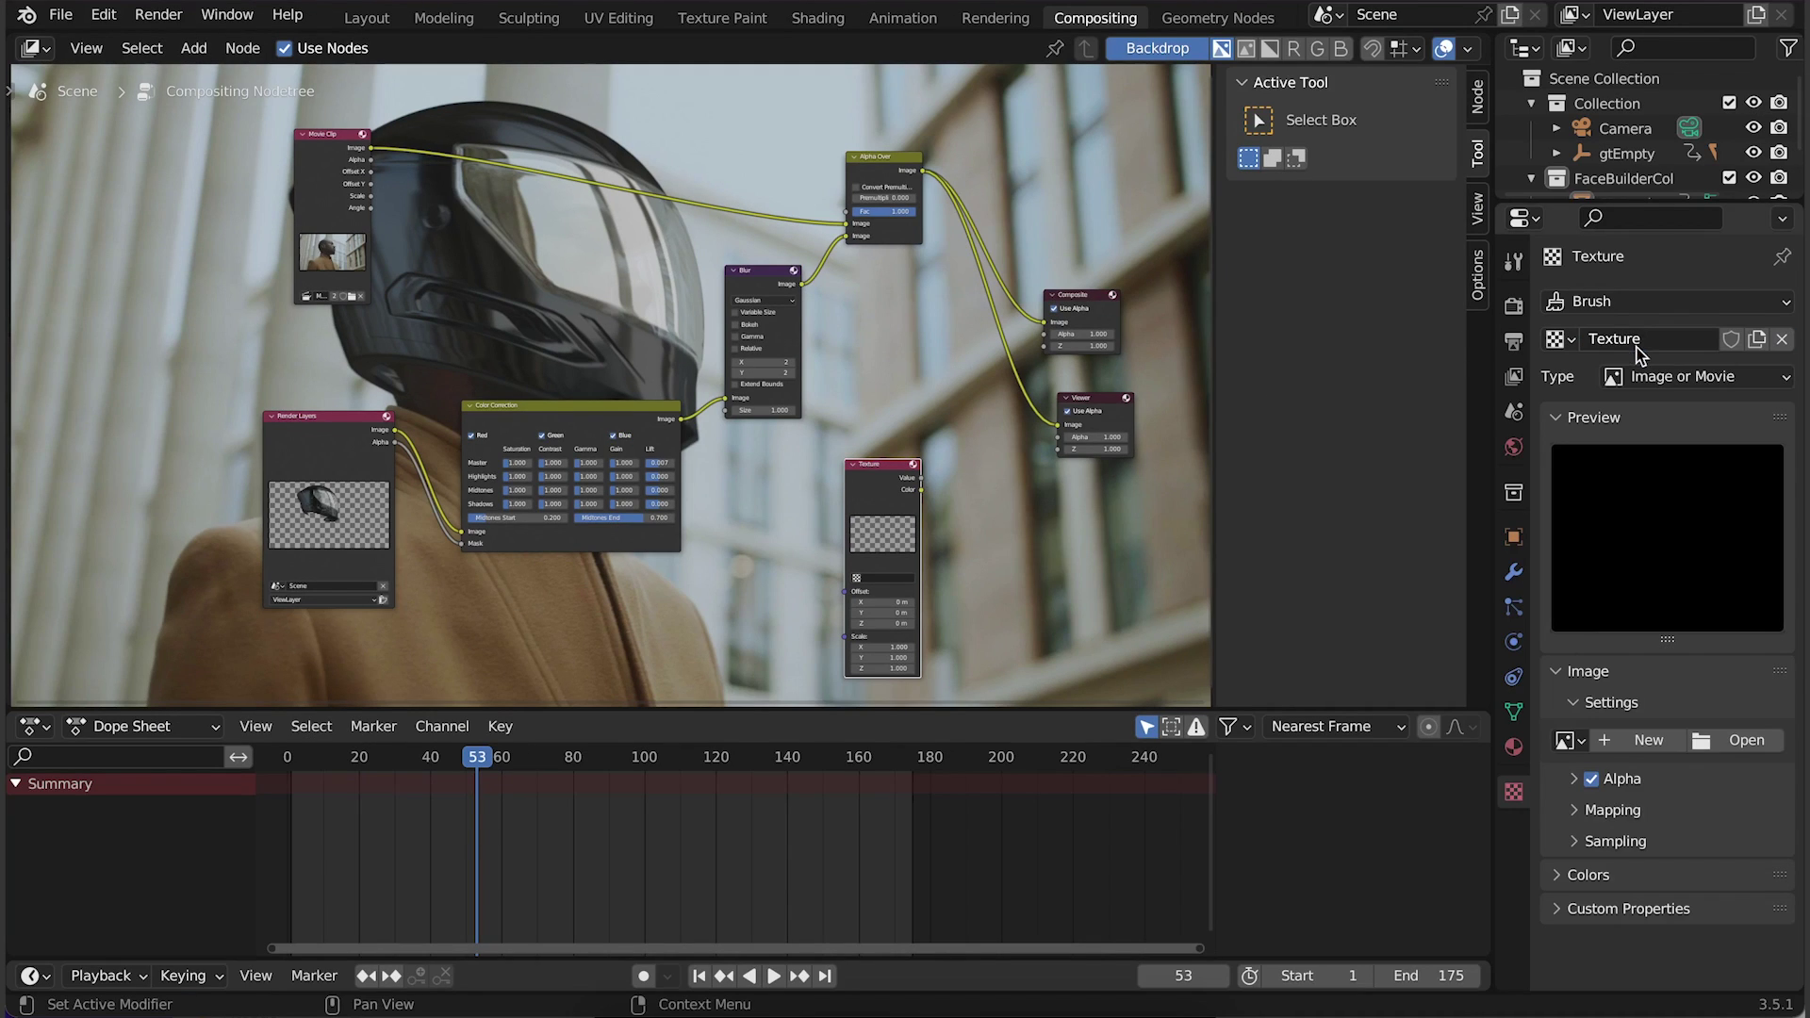
pyautogui.click(1645, 376)
pyautogui.click(1690, 624)
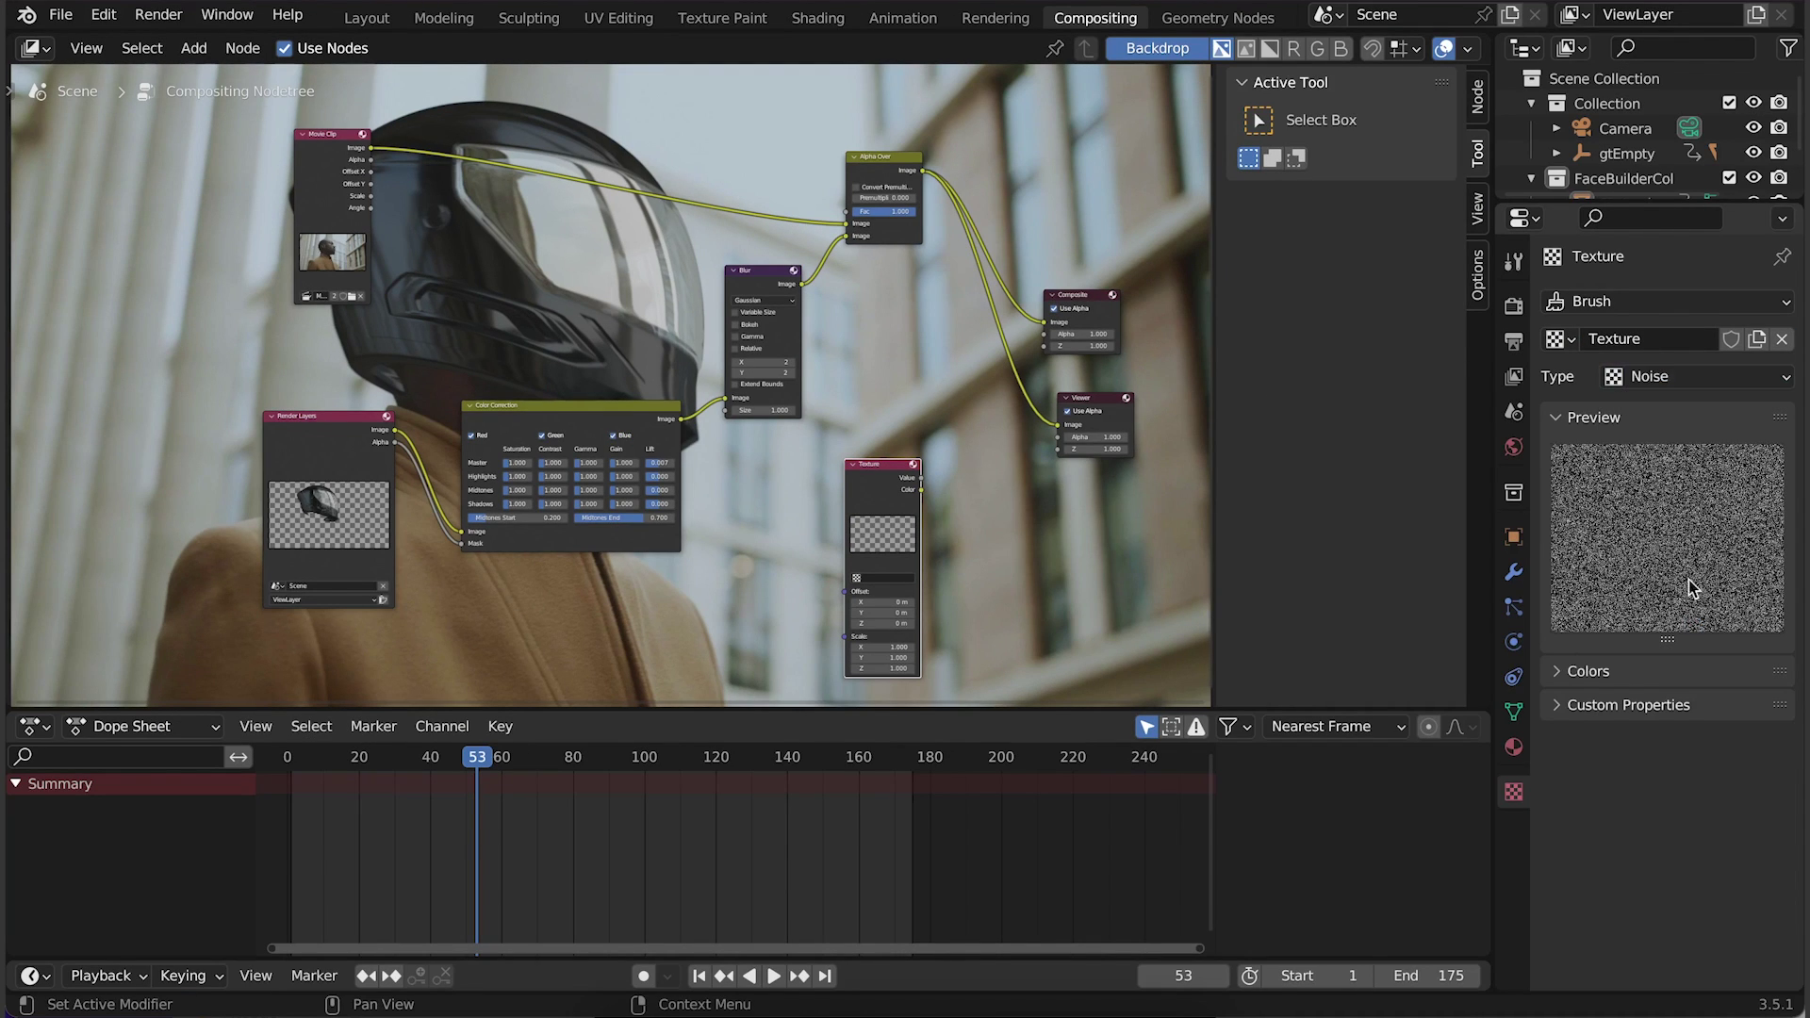
pyautogui.click(1660, 333)
pyautogui.write('GRAIN')
pyautogui.press('Return')
# Insert a Mix node after the Blur and link the grain texture into its second image
pyautogui.hotkey('shift', 'a')
pyautogui.write('mix')
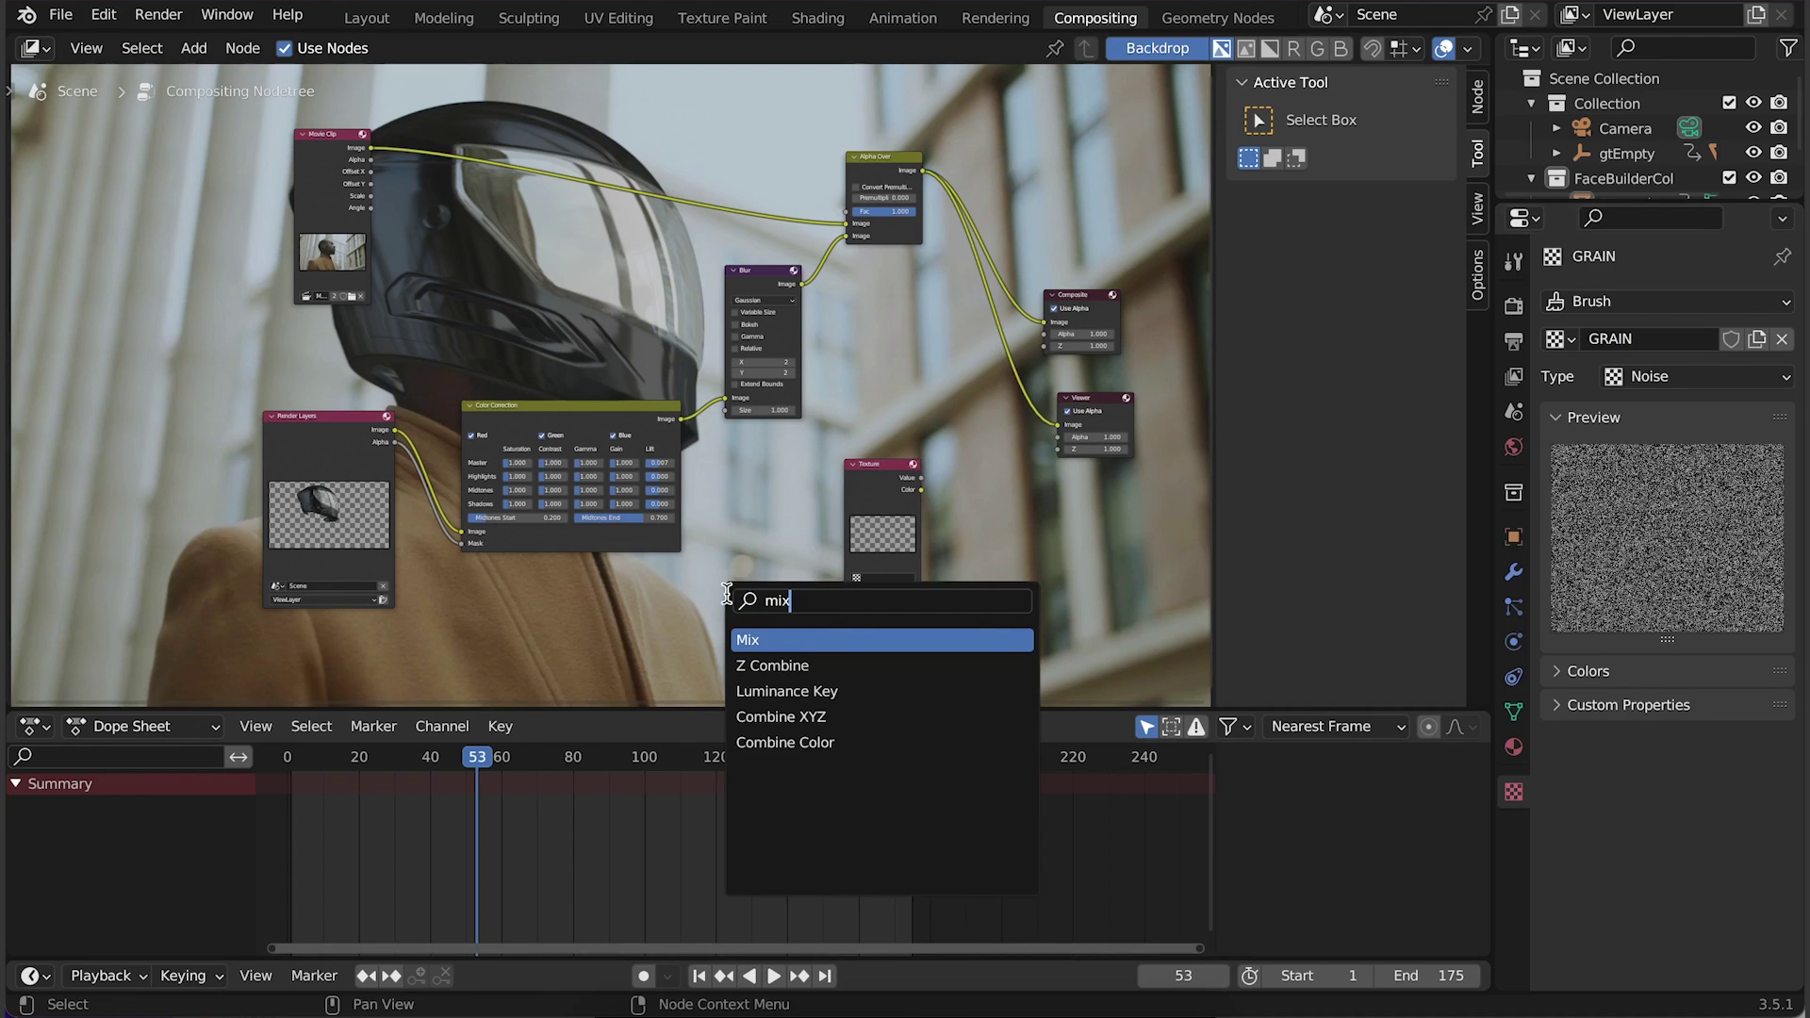
pyautogui.click(762, 638)
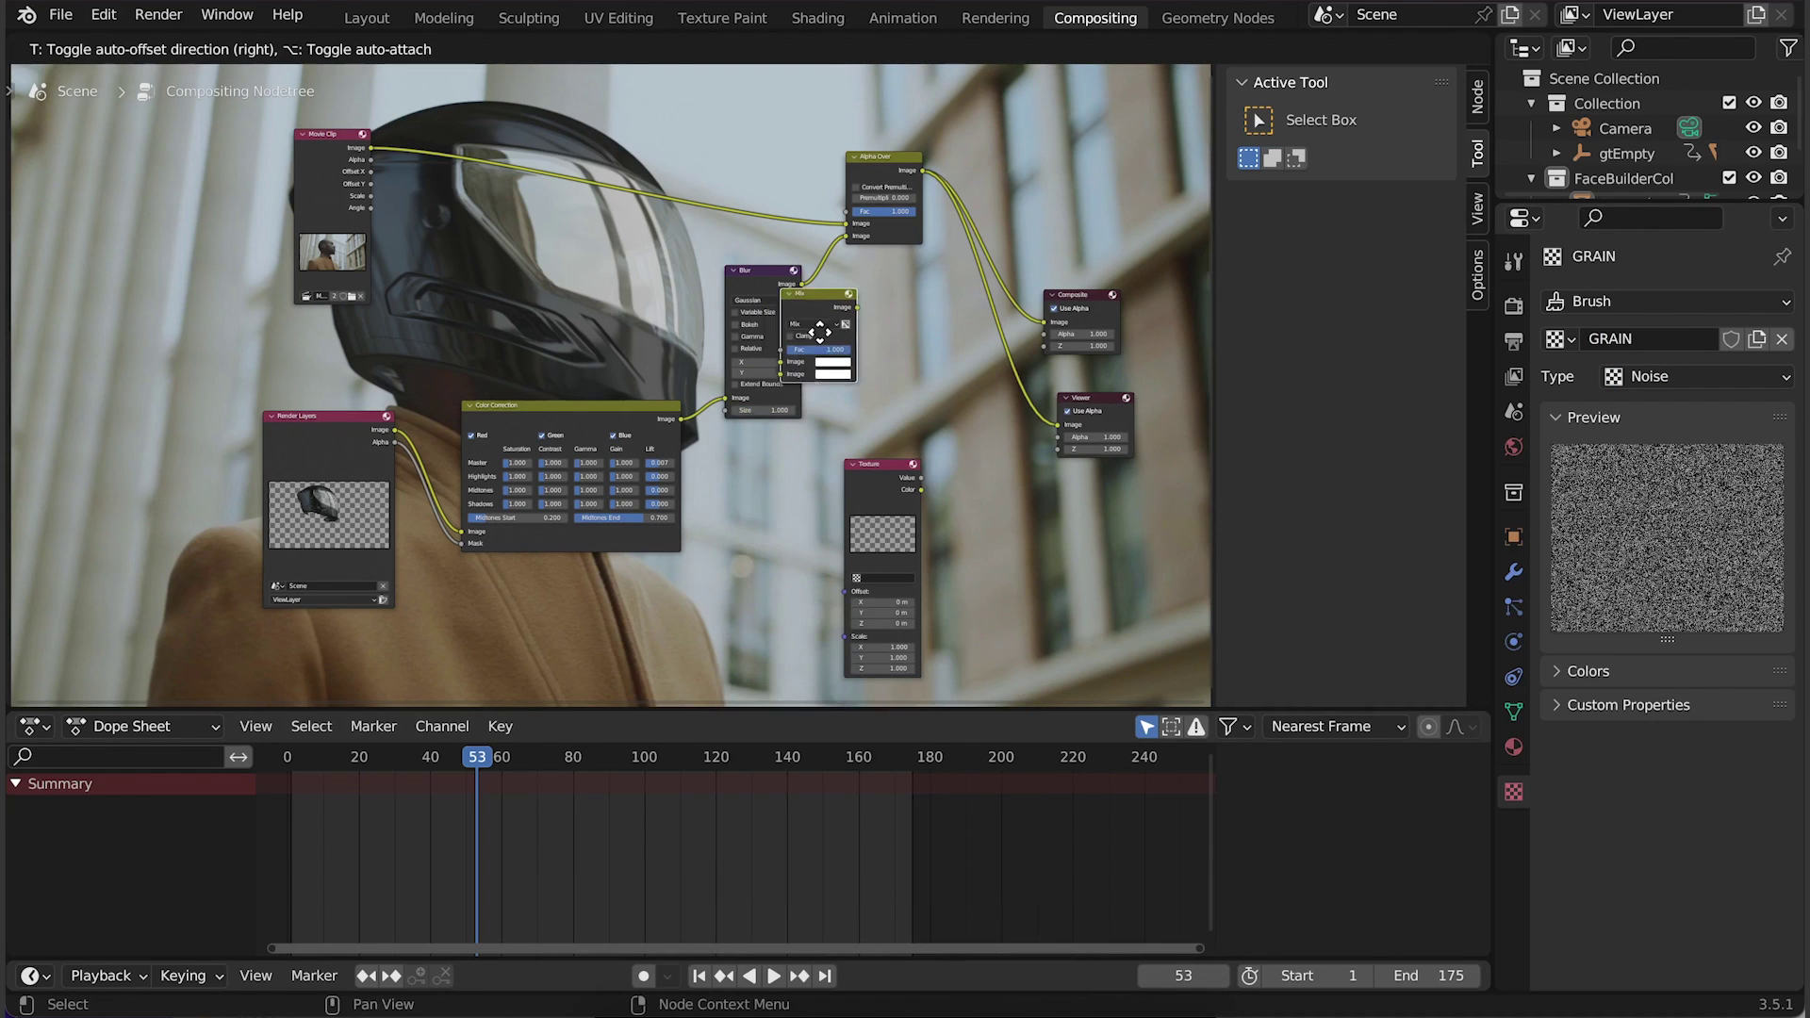
pyautogui.click(840, 297)
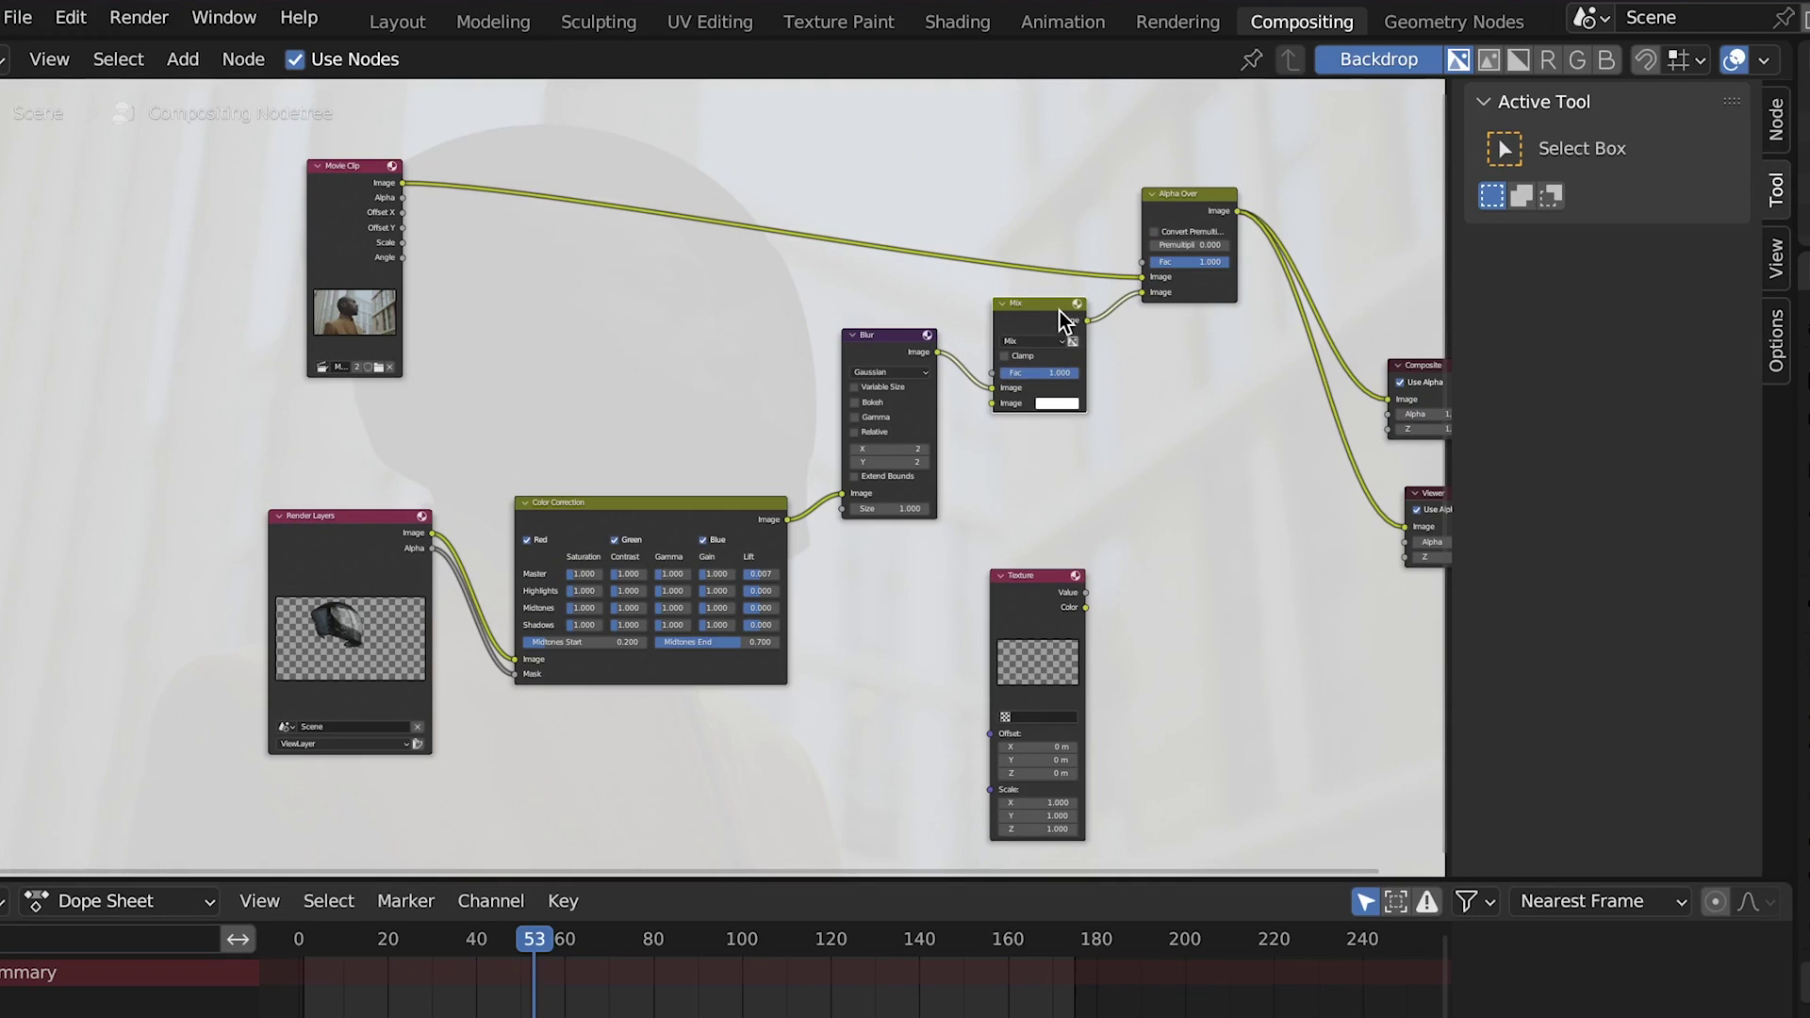
pyautogui.moveTo(903, 254); pyautogui.dragTo(958, 275)
pyautogui.moveTo(1084, 609); pyautogui.dragTo(1059, 429)
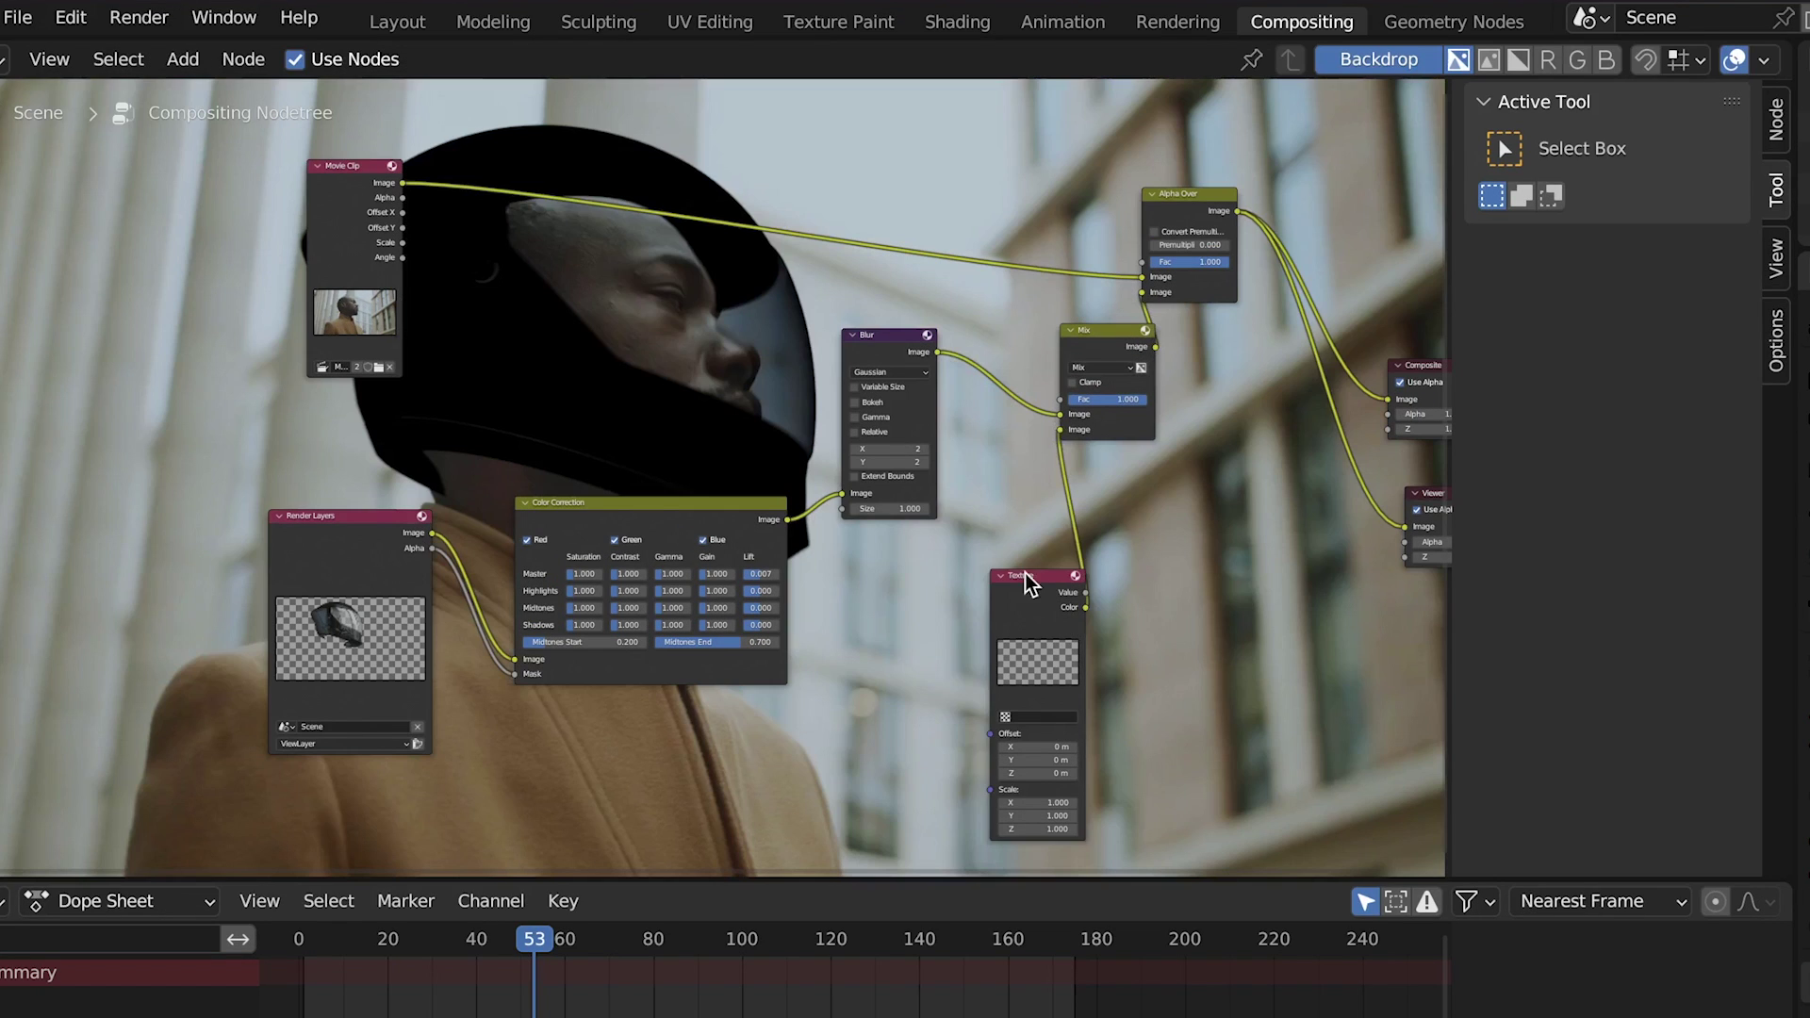
pyautogui.moveTo(1026, 574); pyautogui.dragTo(984, 576)
# Set the Mix node to Multiply with factor 0.279
pyautogui.scroll(2, 995, 648)
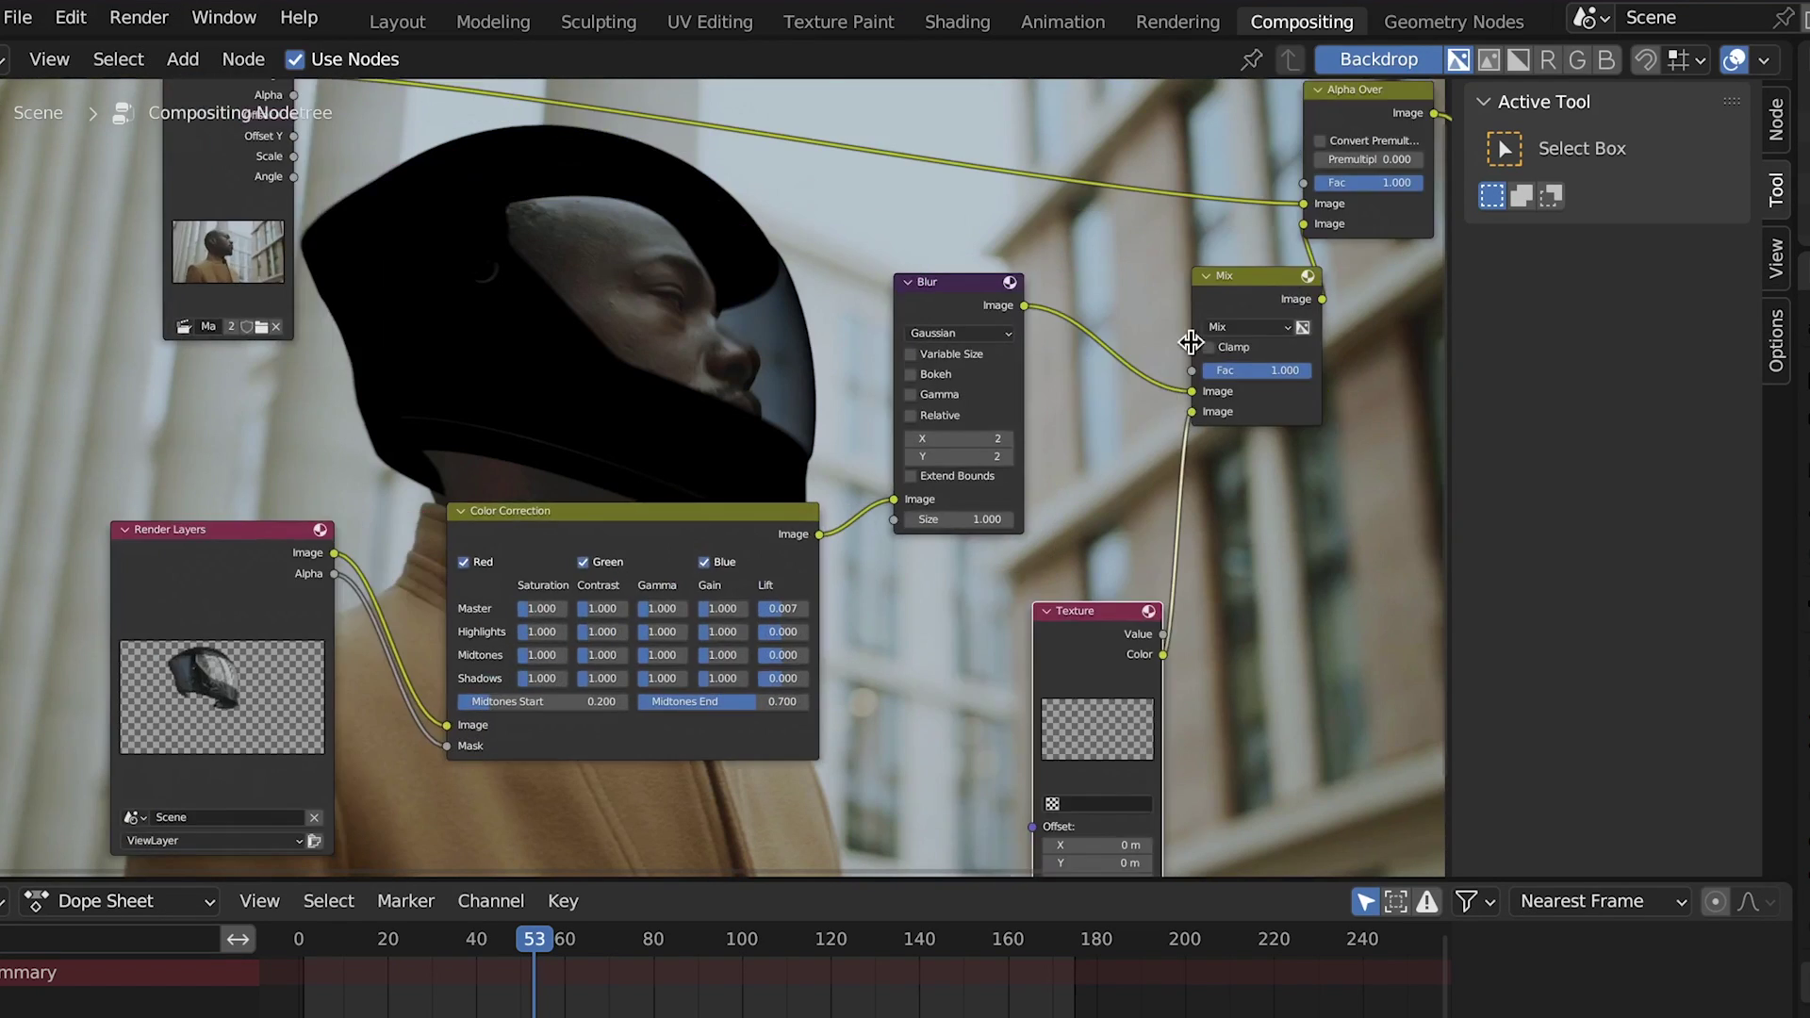
pyautogui.click(1252, 324)
pyautogui.click(1253, 396)
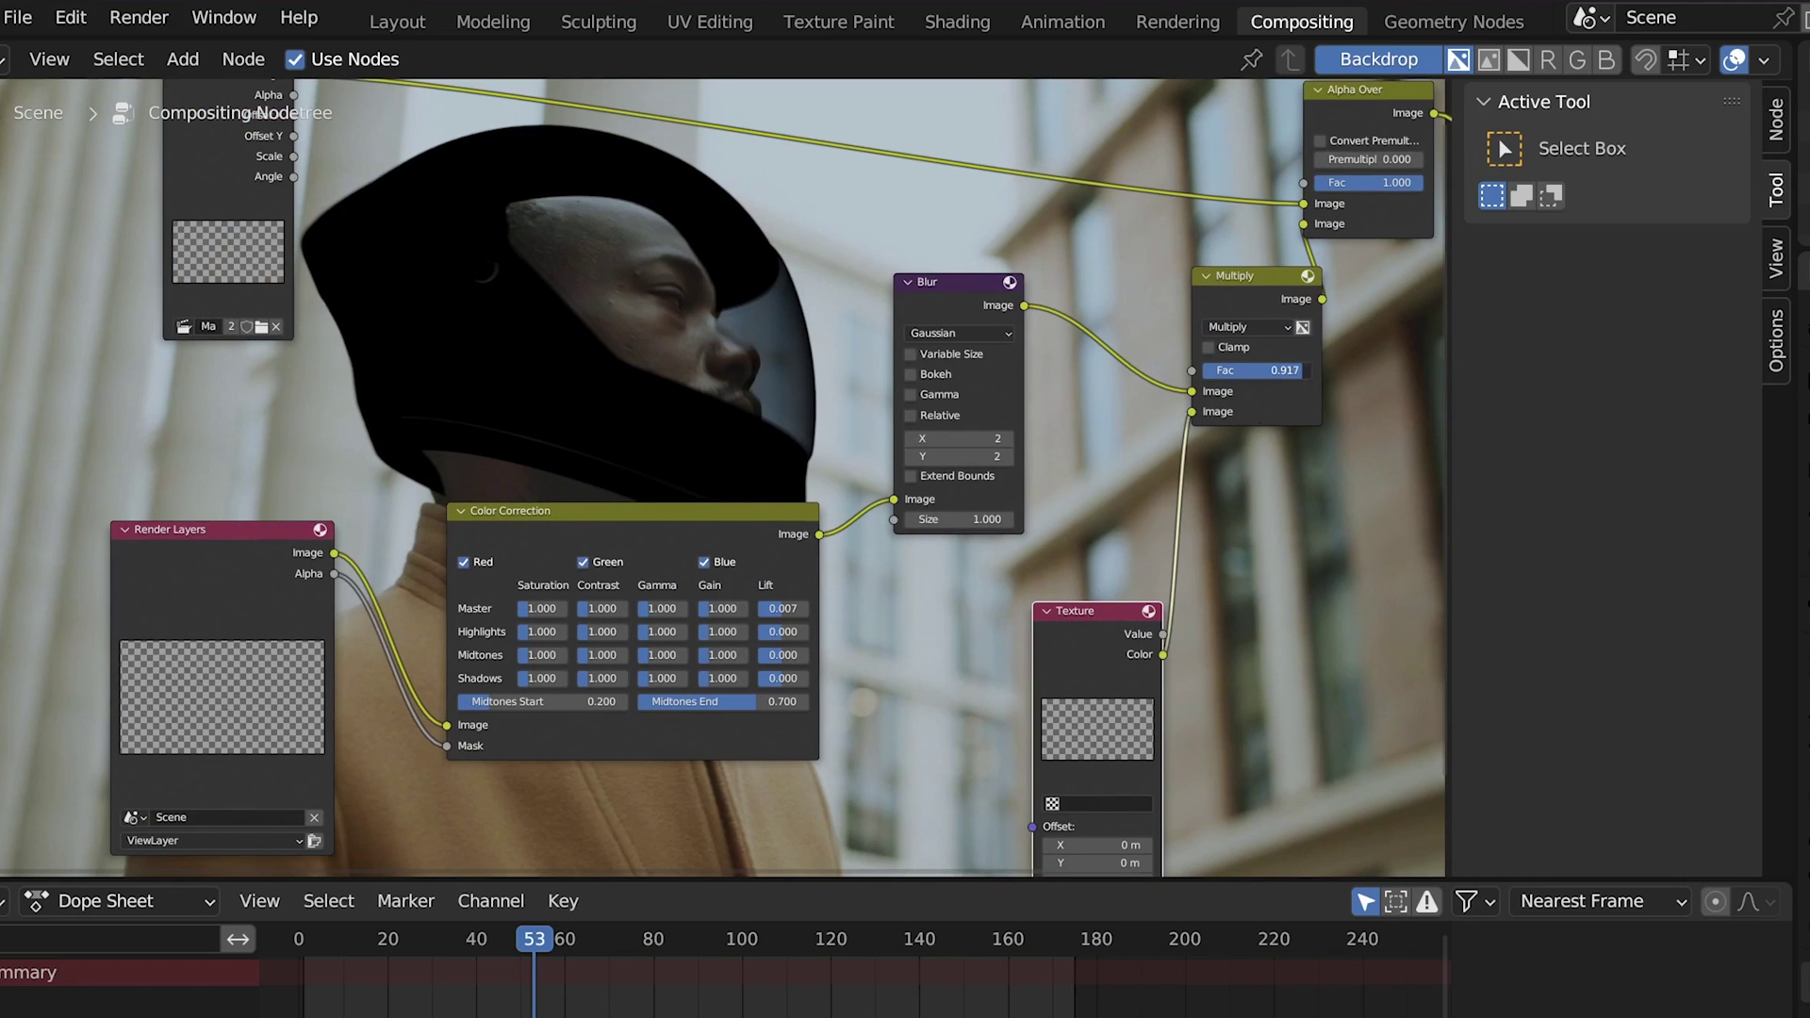
pyautogui.moveTo(1253, 369); pyautogui.dragTo(1210, 369)
pyautogui.scroll(-1, 1008, 730)
# Assign the GRAIN texture to the Texture node and enable Motion Blur
pyautogui.click(1009, 729)
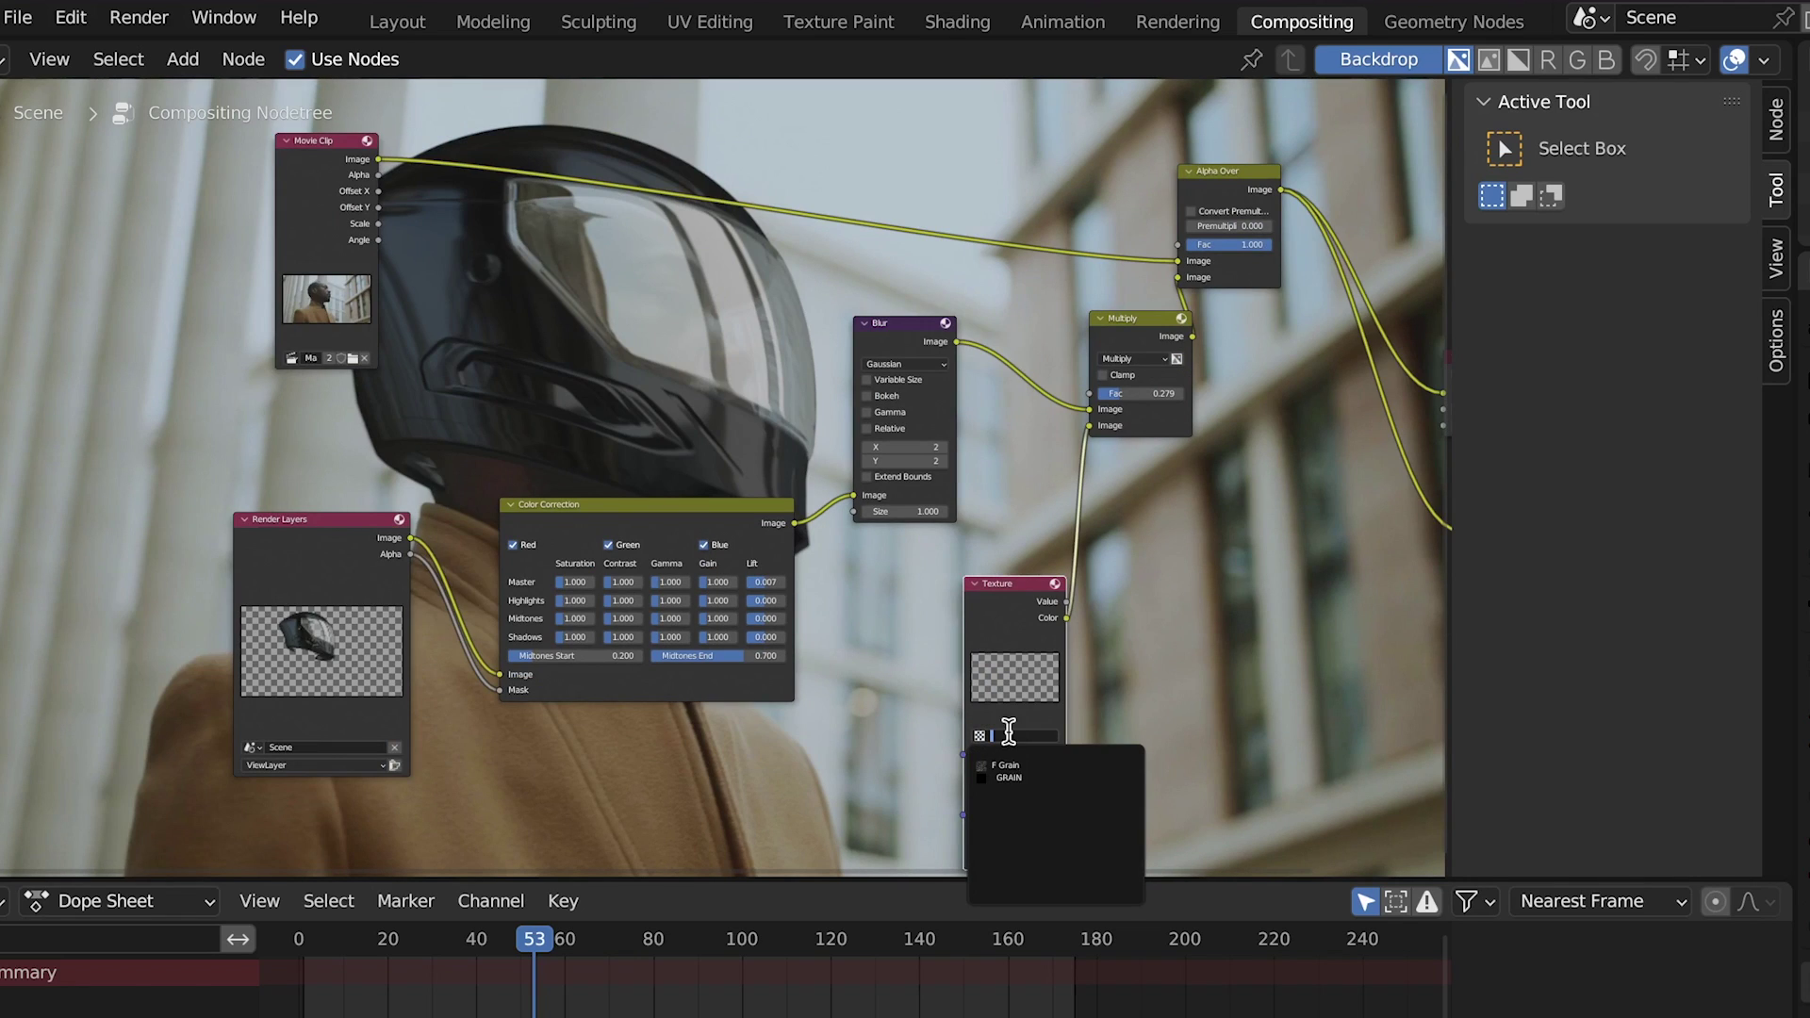
pyautogui.click(1038, 772)
pyautogui.scroll(1, 1037, 771)
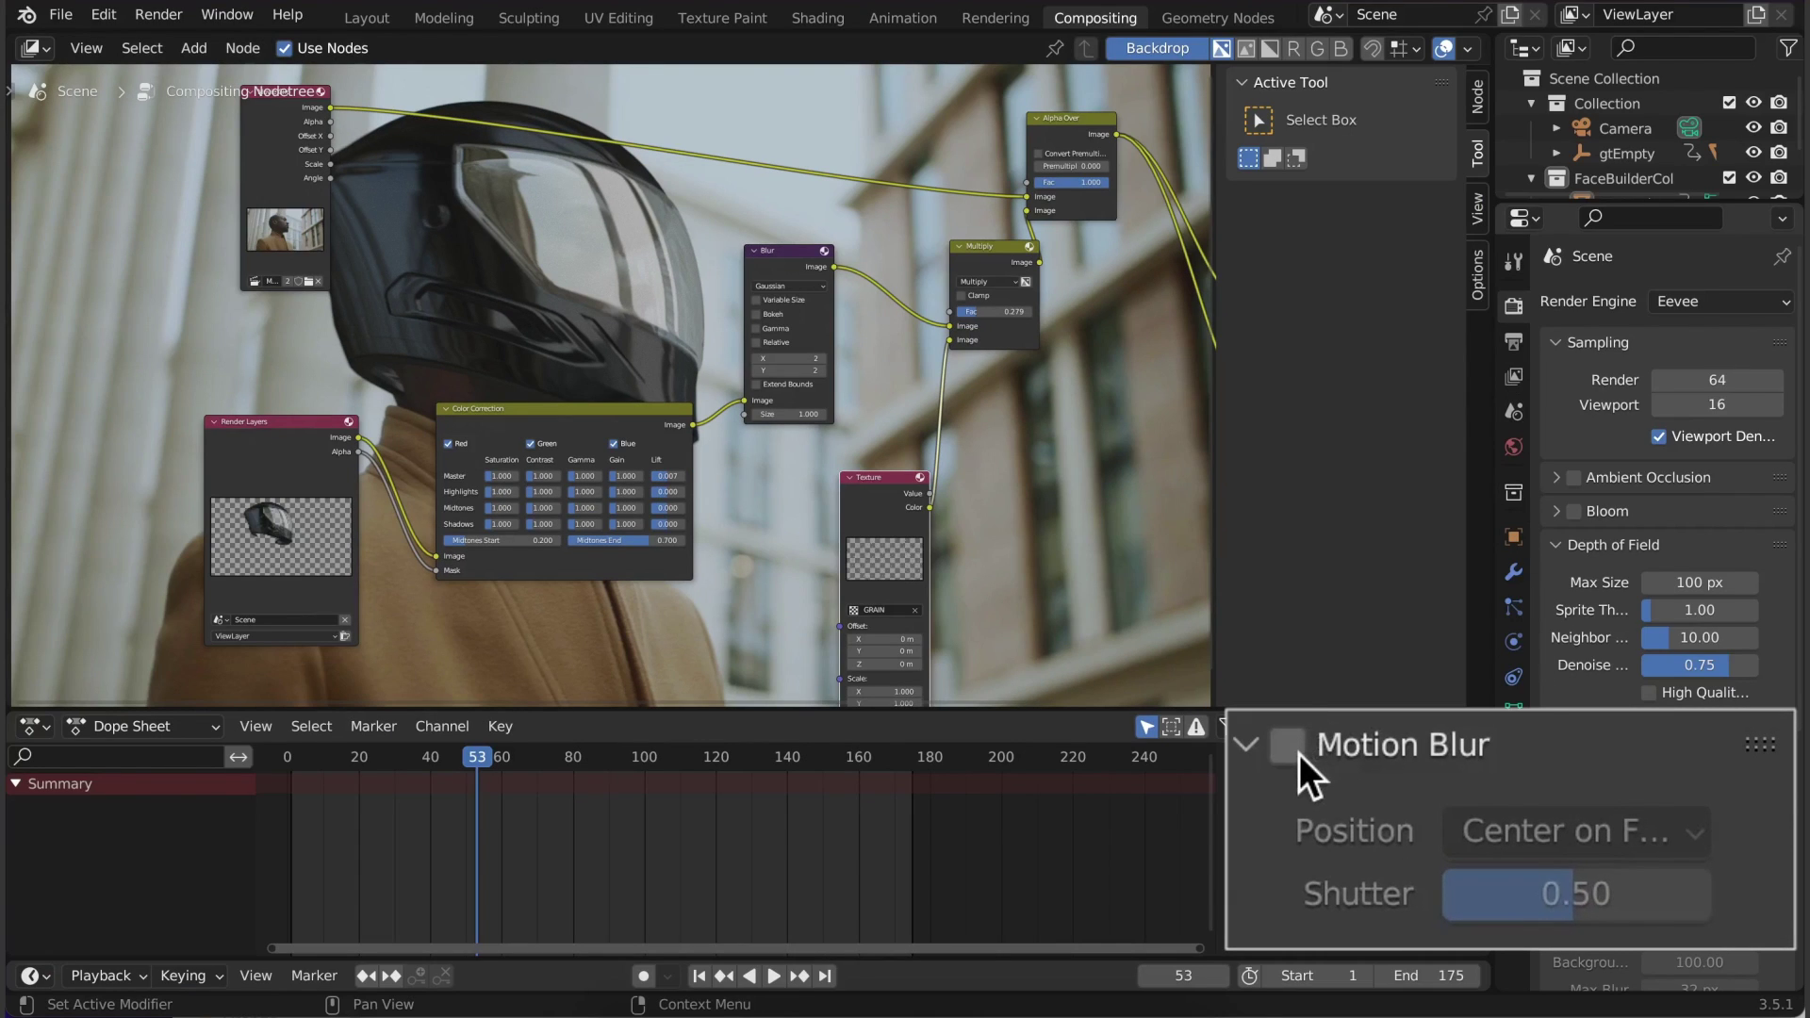
pyautogui.click(1287, 745)
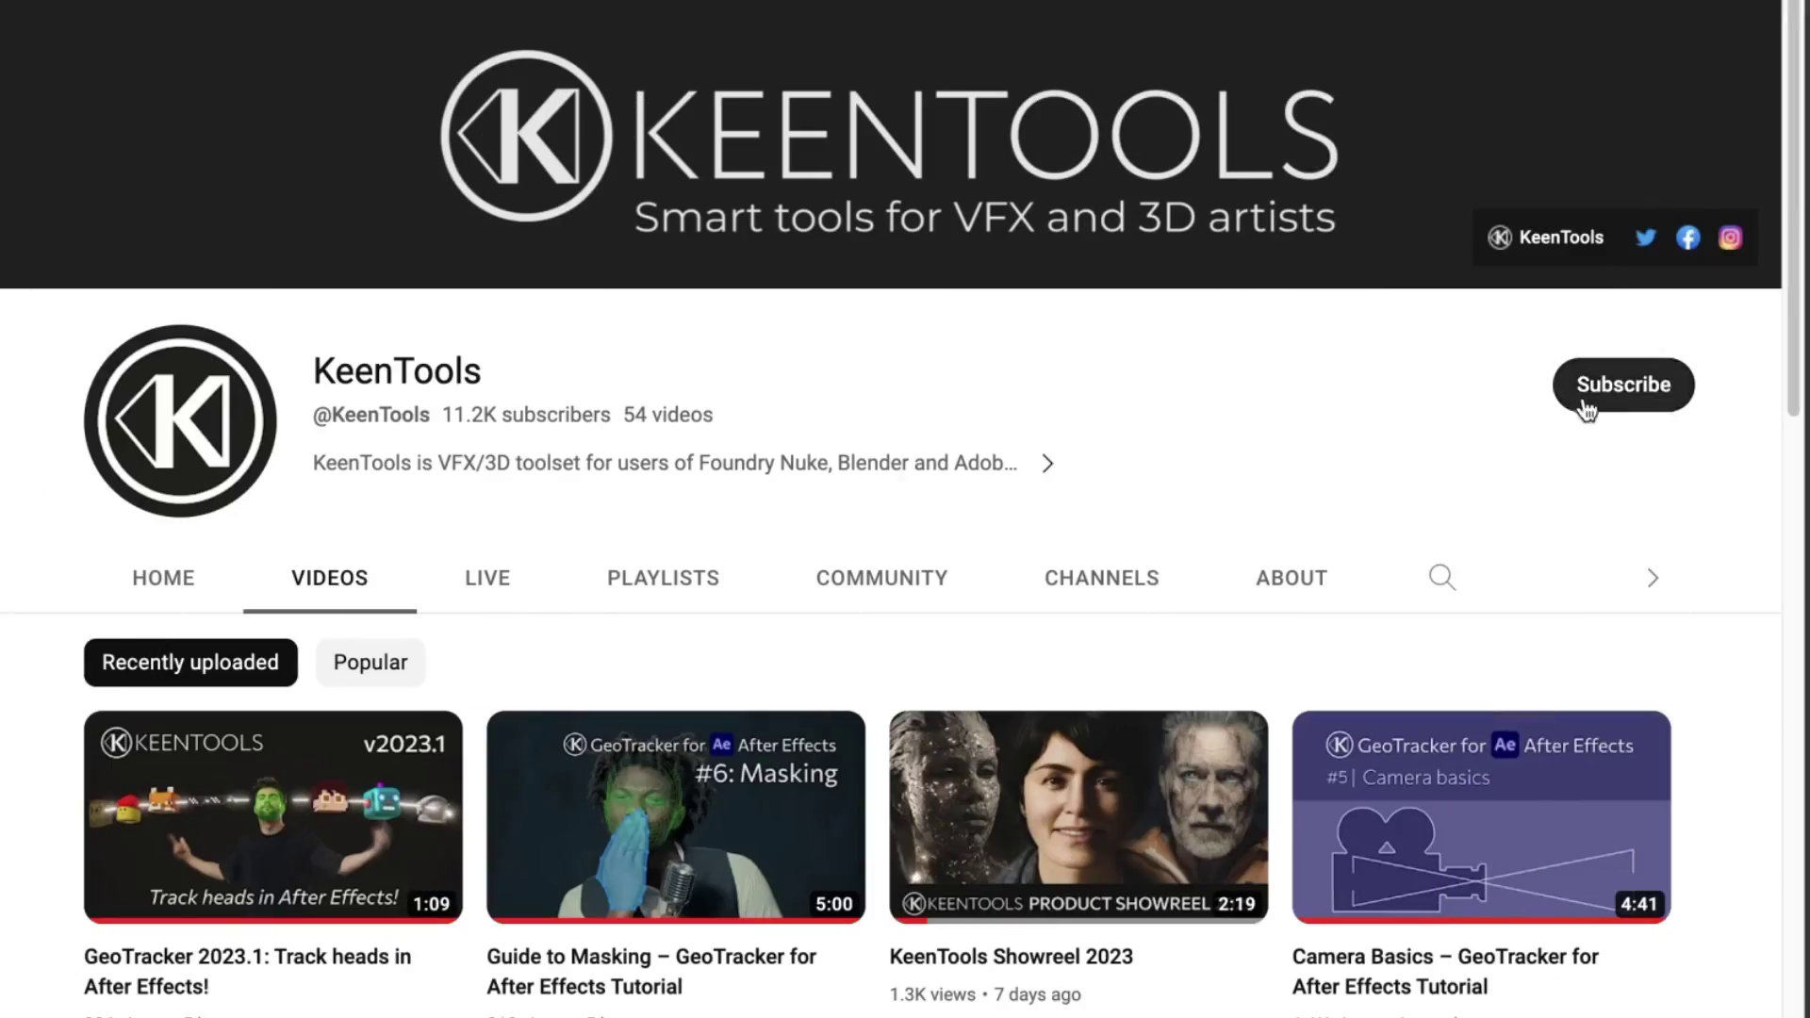
# Subscribe to KeenTools and set channel notifications to All
pyautogui.click(1587, 404)
pyautogui.click(1499, 387)
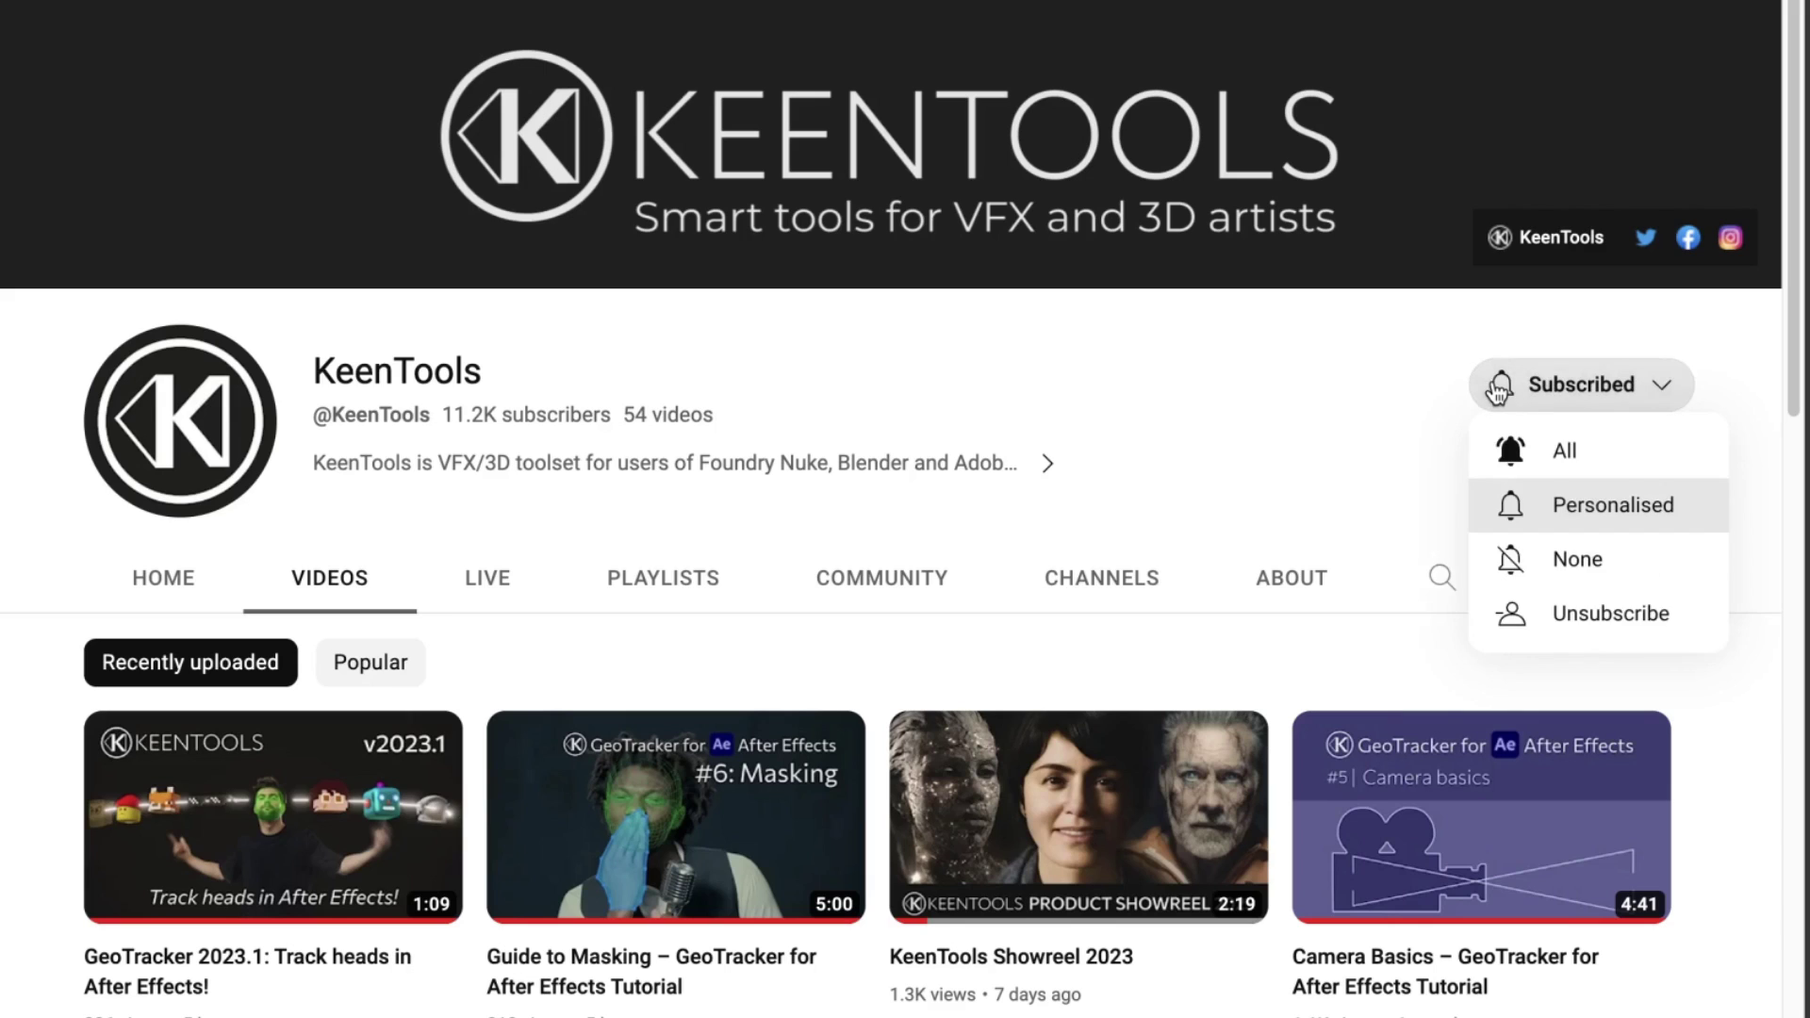
pyautogui.click(1514, 449)
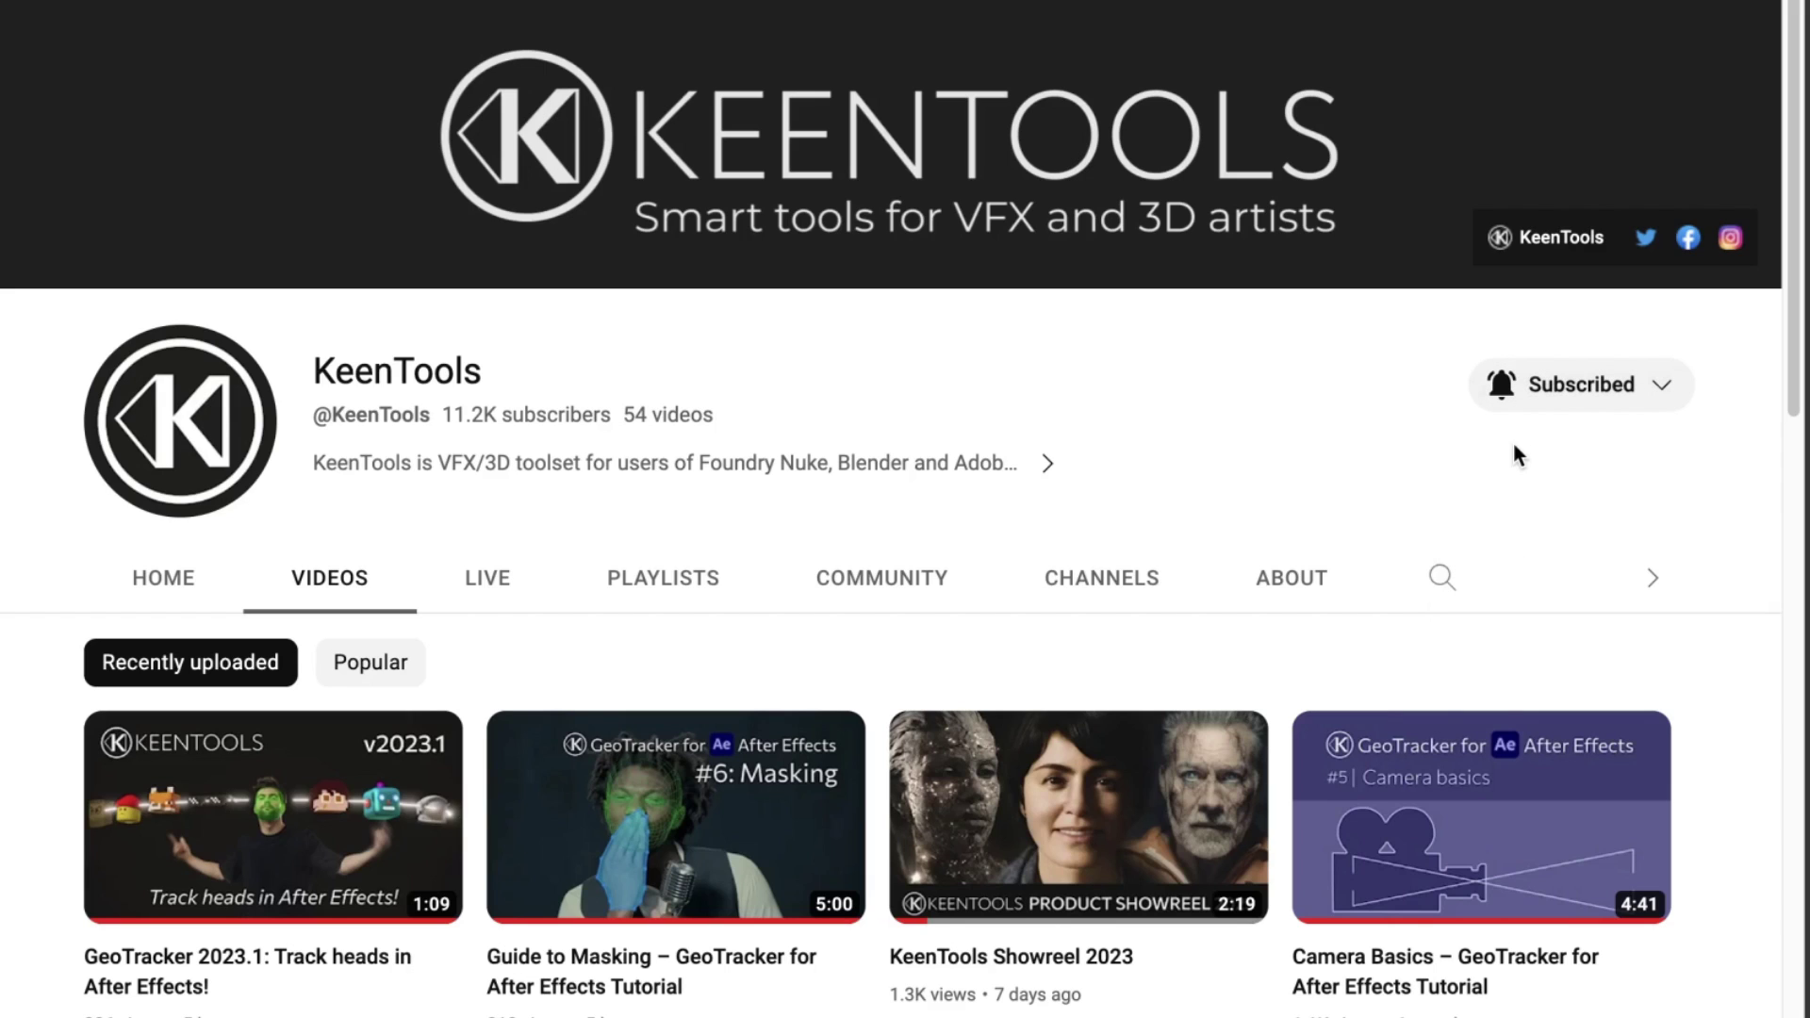